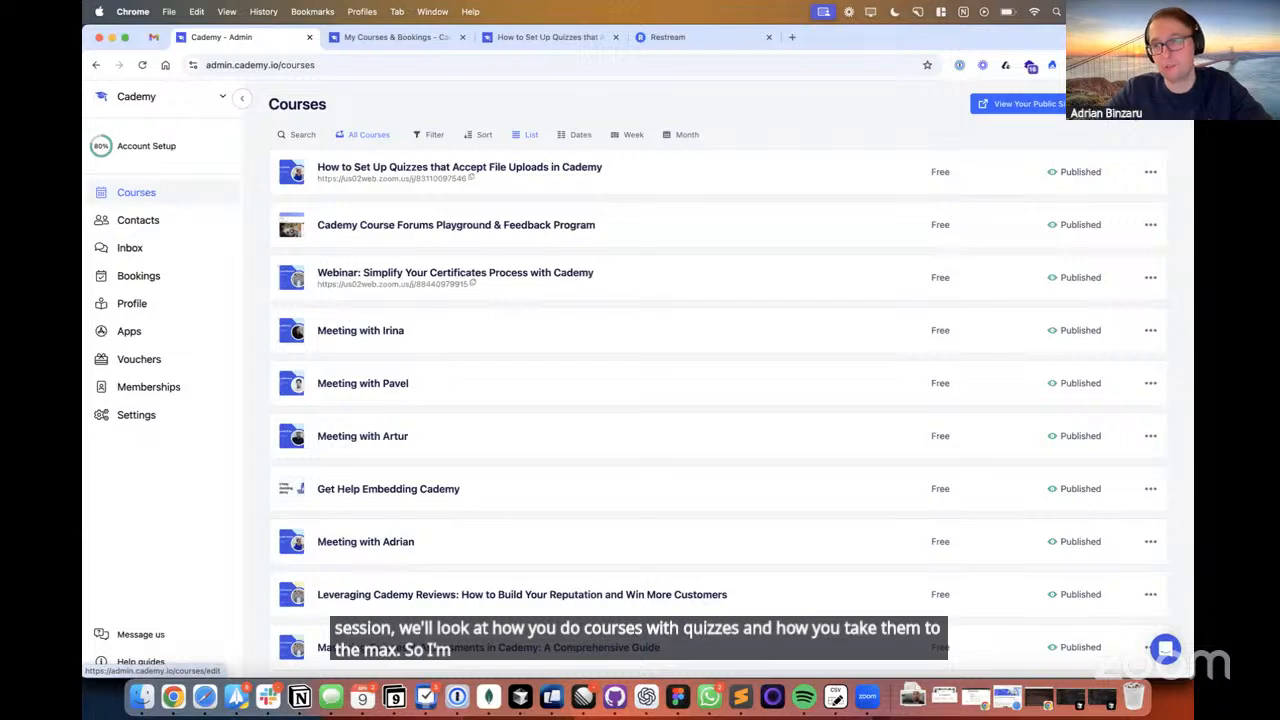
- Start creating a new course from the course list
{"action": "left_click", "coordinate": [1160, 112]}
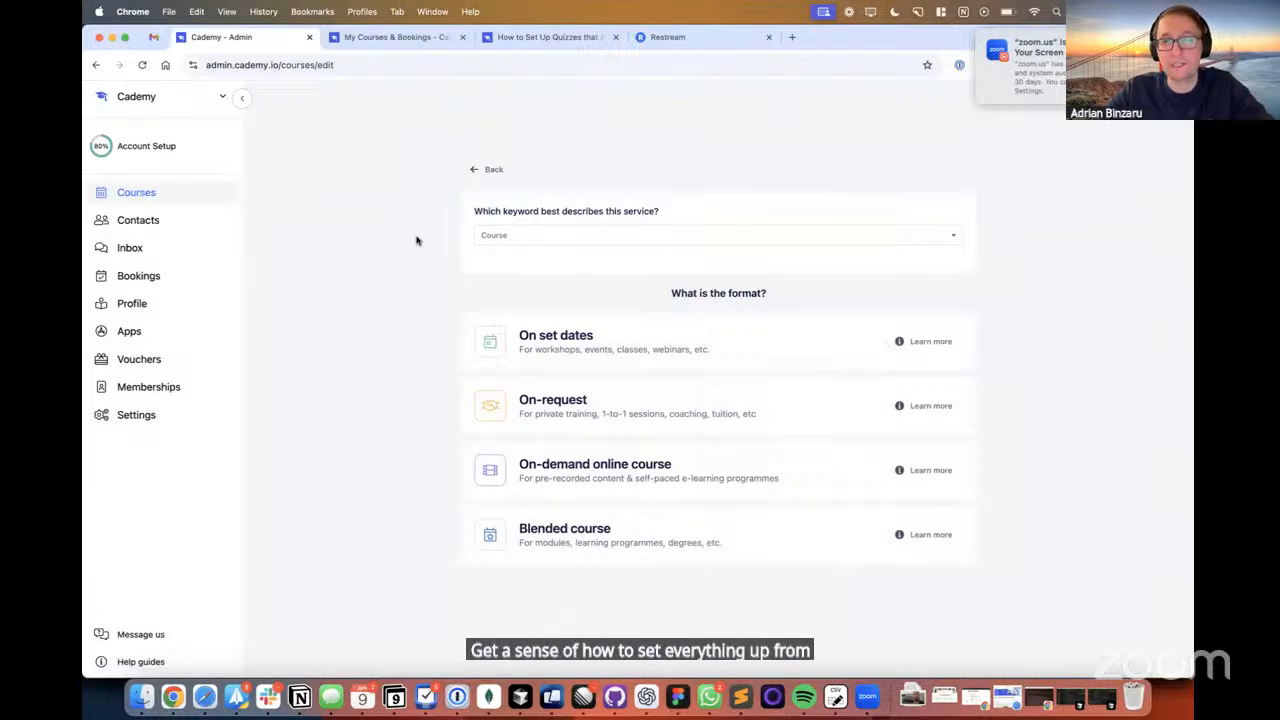
- Examine the four course formats on offer and what kind of teaching each one is meant for
{"action": "left_click_drag", "start_coordinate": [398, 196], "coordinate": [422, 455]}
{"action": "left_click", "coordinate": [376, 271]}
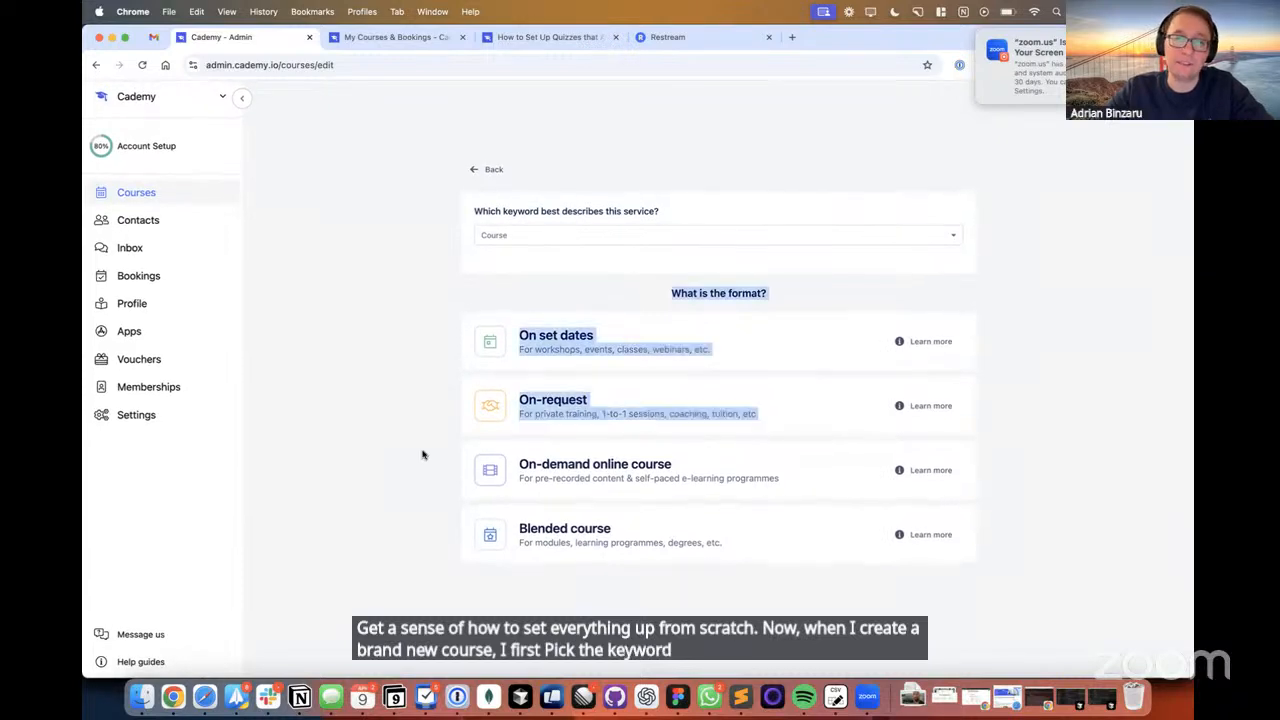
{"action": "left_click", "coordinate": [419, 453]}
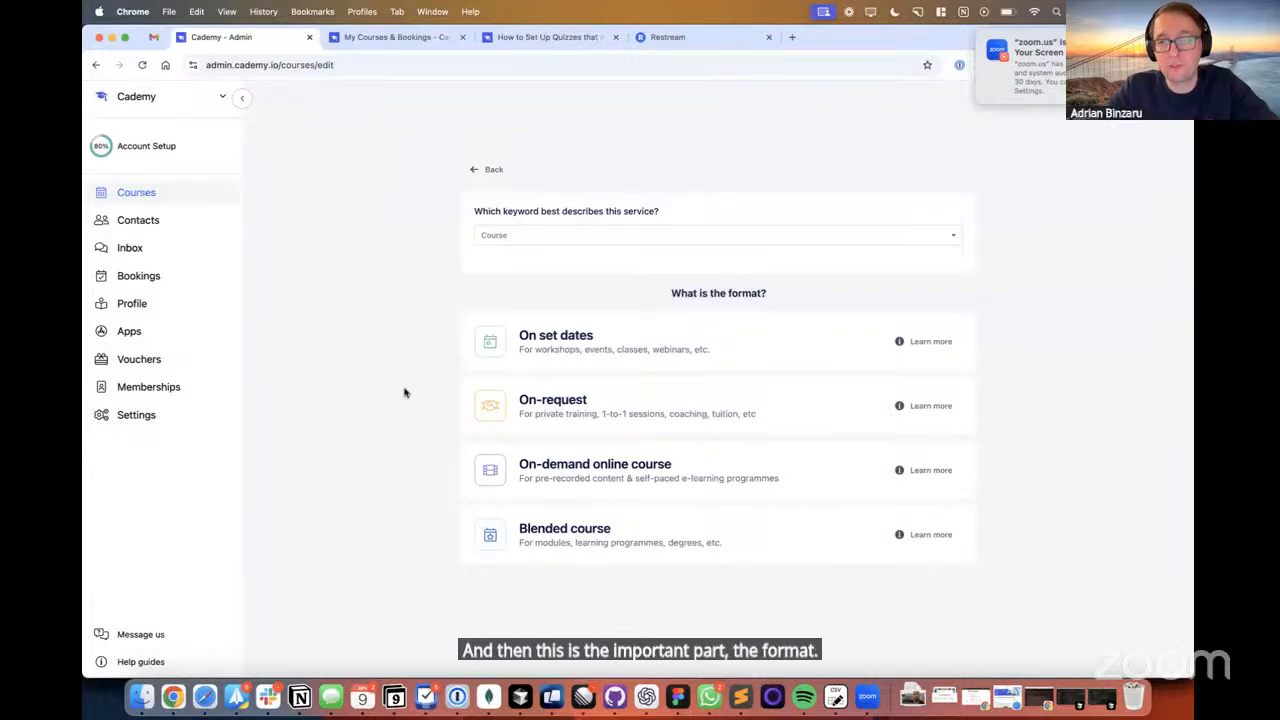
{"action": "left_click_drag", "start_coordinate": [432, 450], "coordinate": [448, 512]}
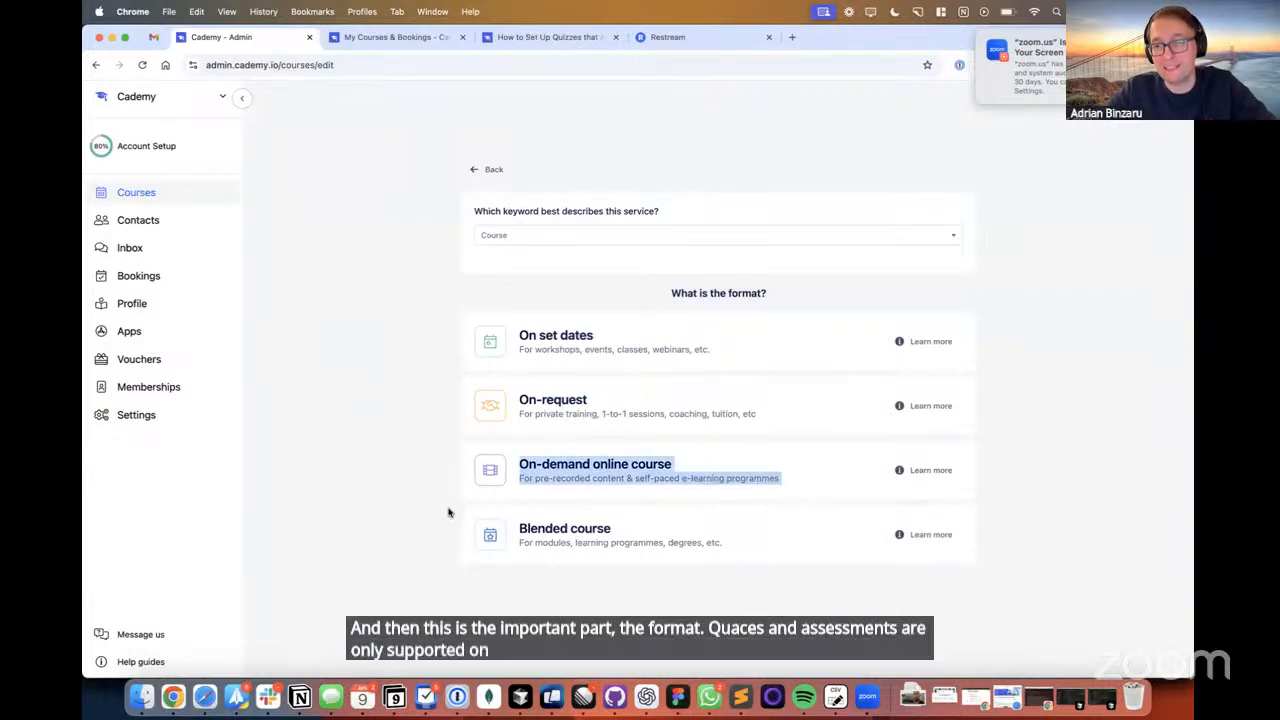
{"action": "left_click", "coordinate": [420, 520]}
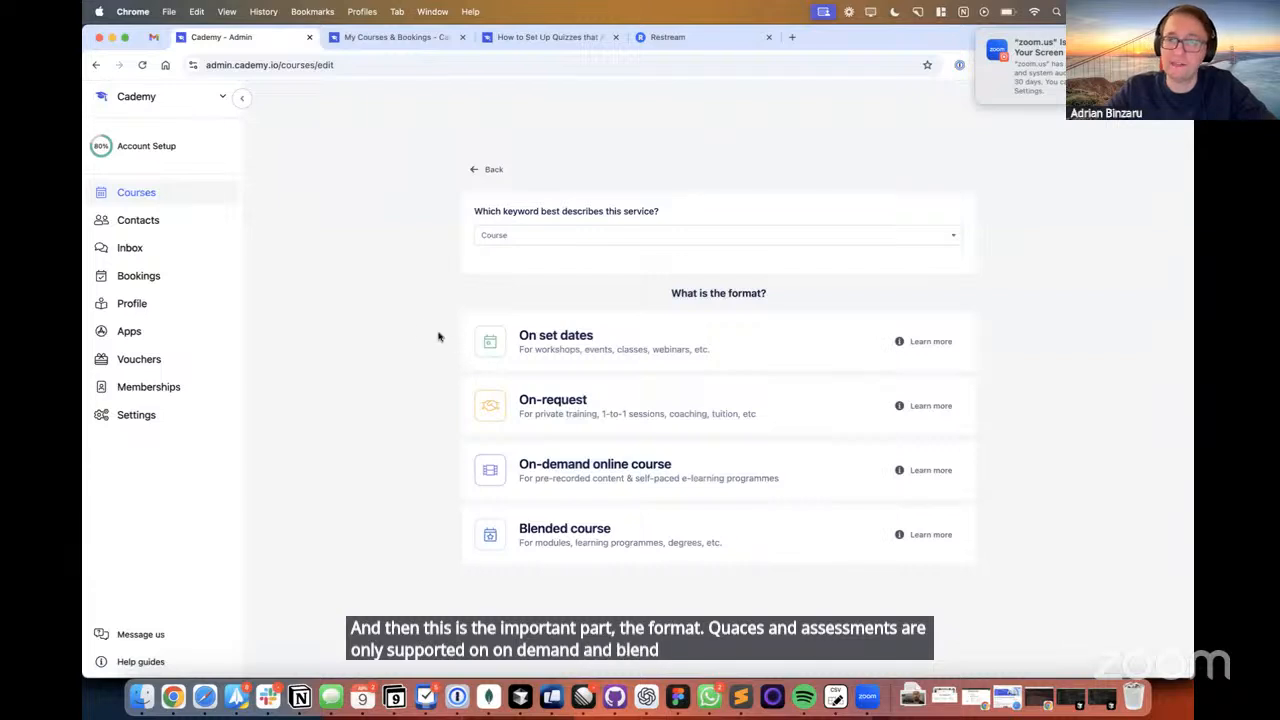
{"action": "left_click_drag", "start_coordinate": [421, 331], "coordinate": [490, 438]}
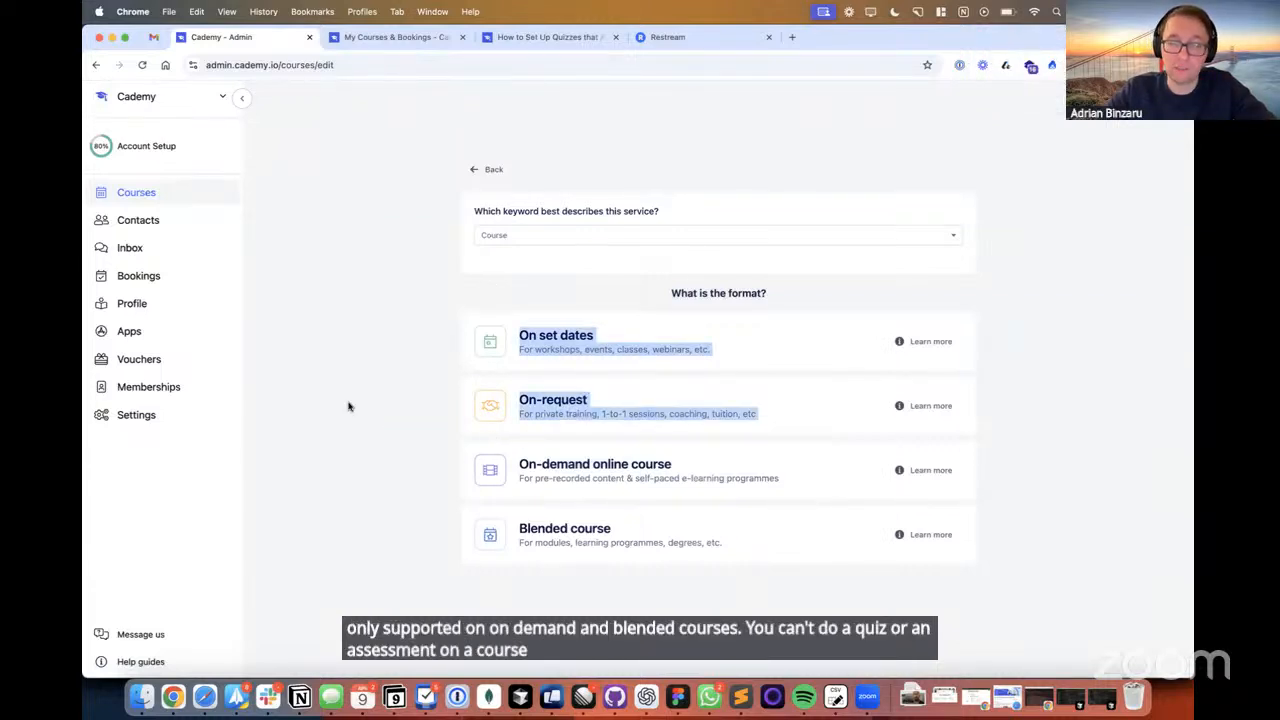
{"action": "left_click_drag", "start_coordinate": [350, 317], "coordinate": [356, 410]}
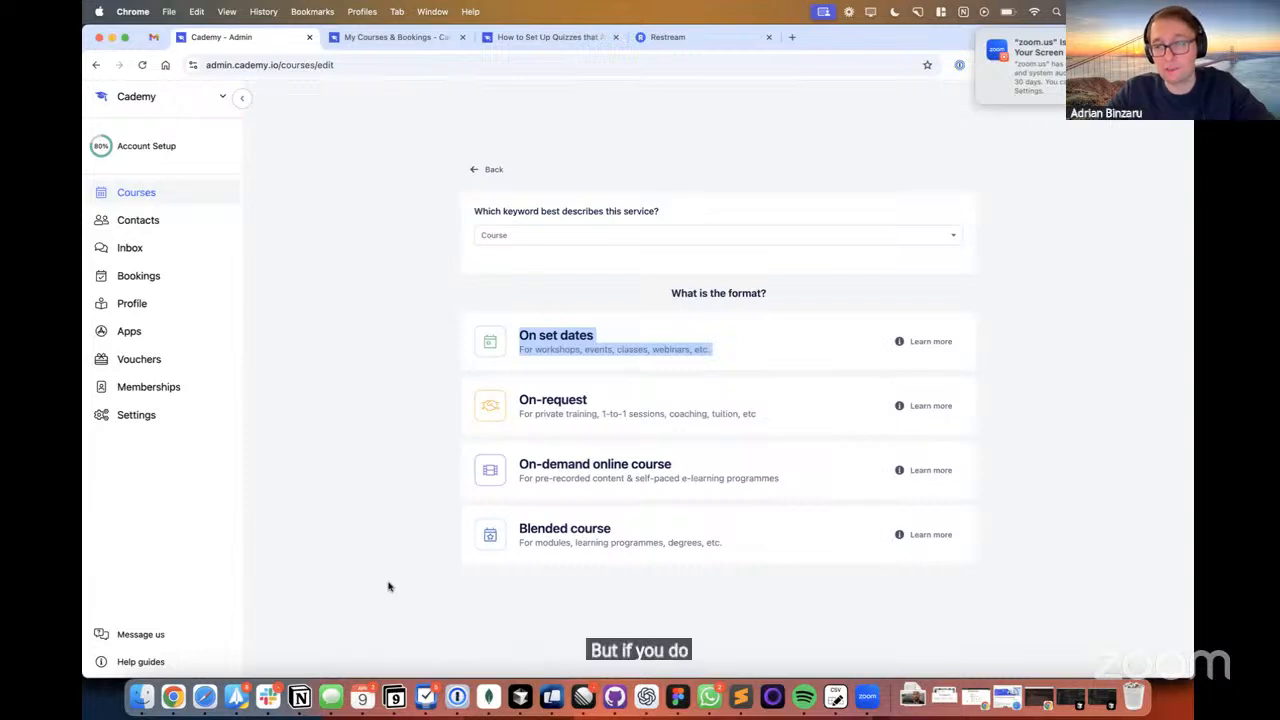
{"action": "left_click_drag", "start_coordinate": [400, 551], "coordinate": [617, 626]}
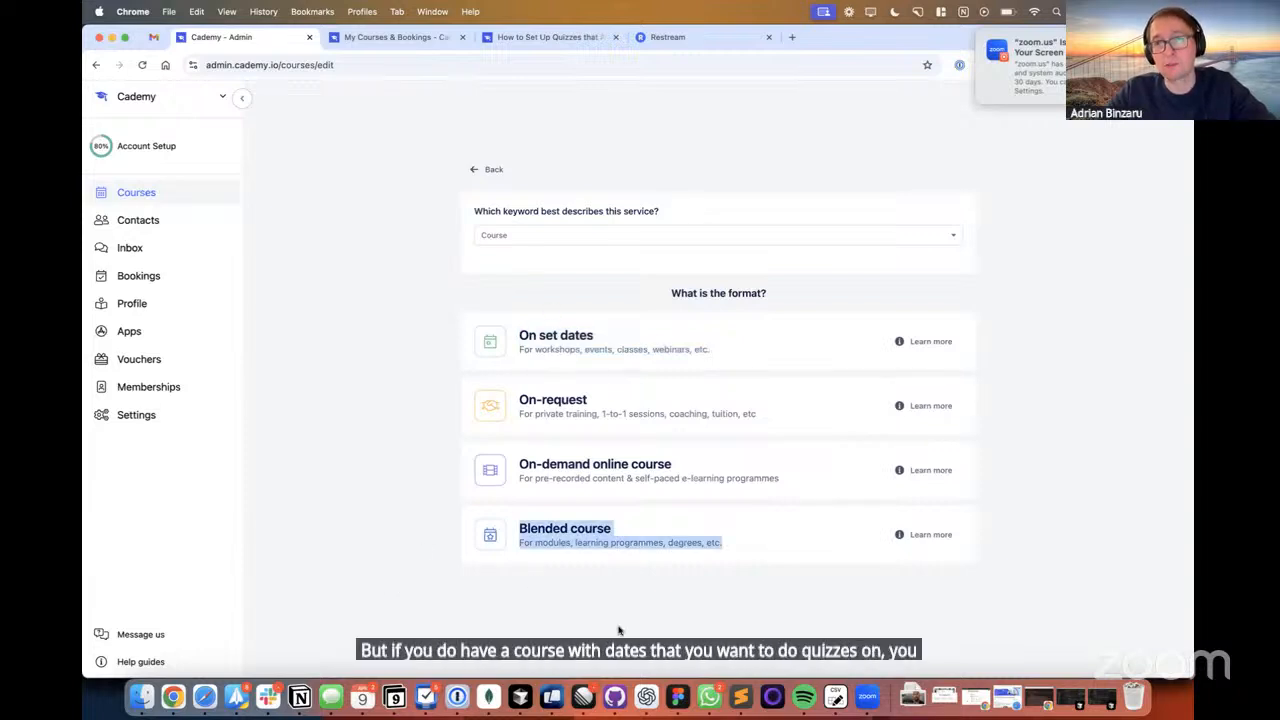
{"action": "left_click", "coordinate": [375, 501]}
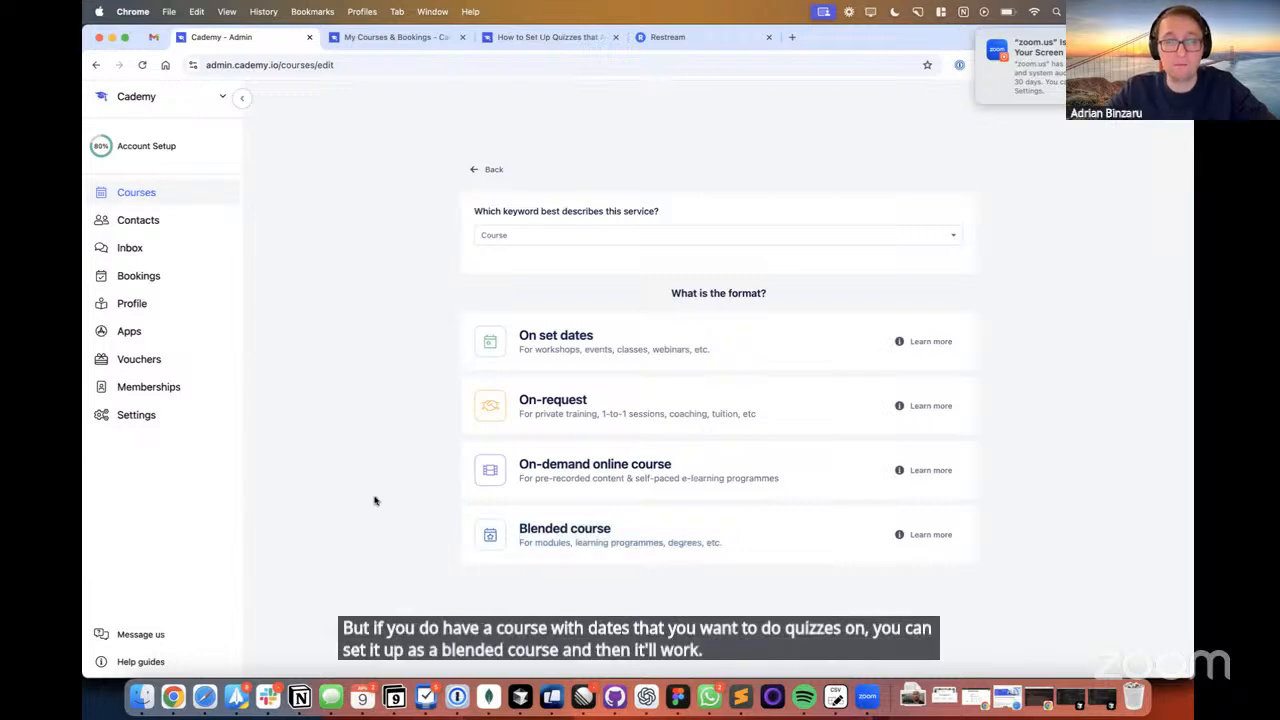
- Choose the on-demand online course format and title the course "Example course with a Quiz"
{"action": "left_click", "coordinate": [511, 484]}
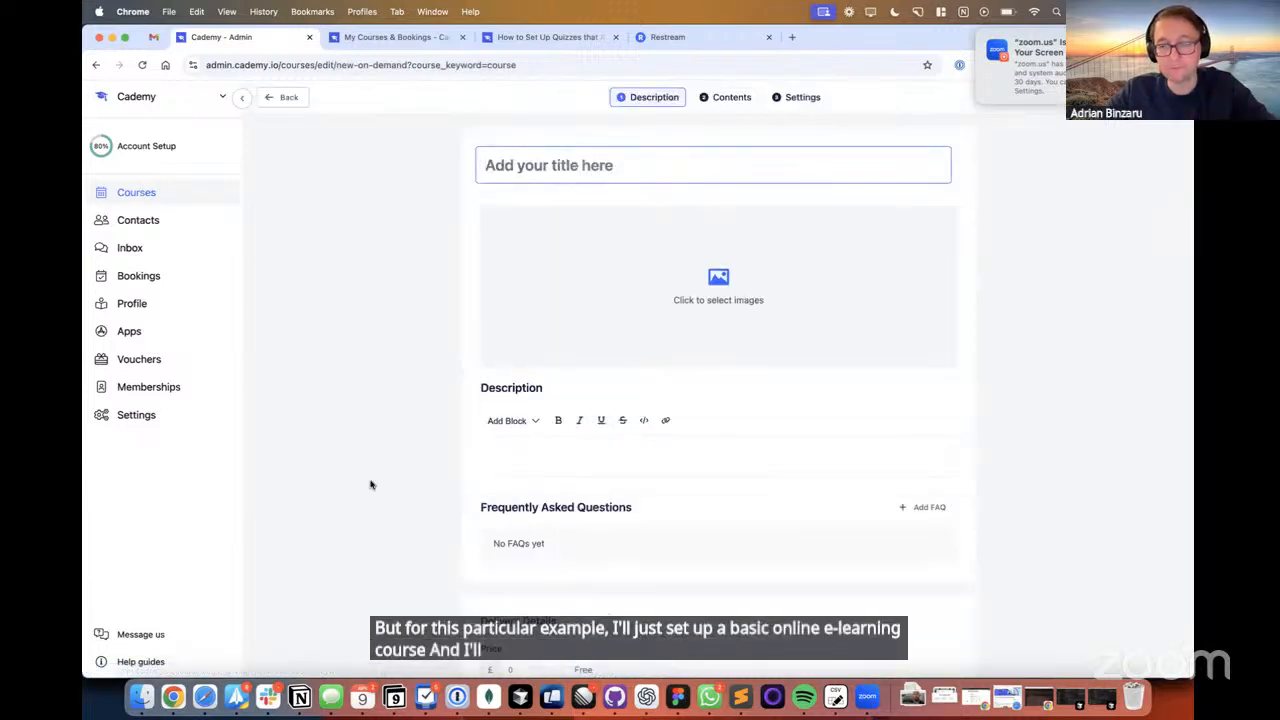
{"action": "type", "text": "Example "}
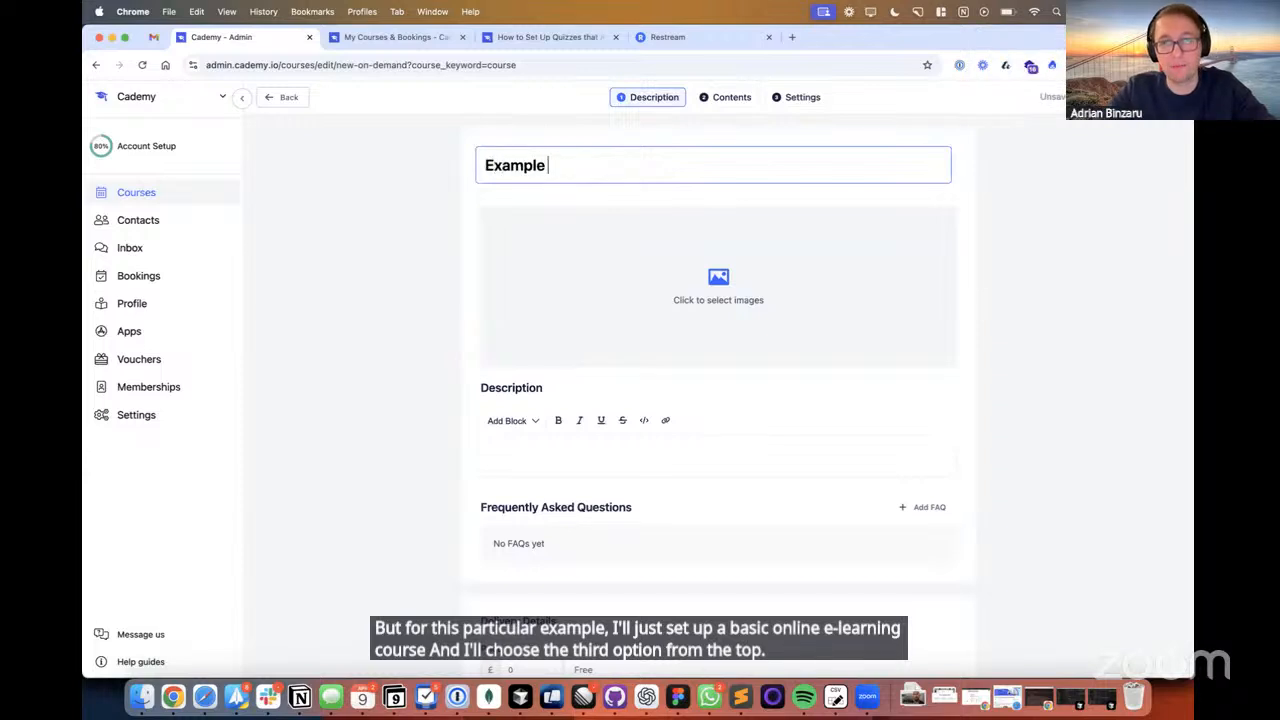
{"action": "type", "text": "course with a "}
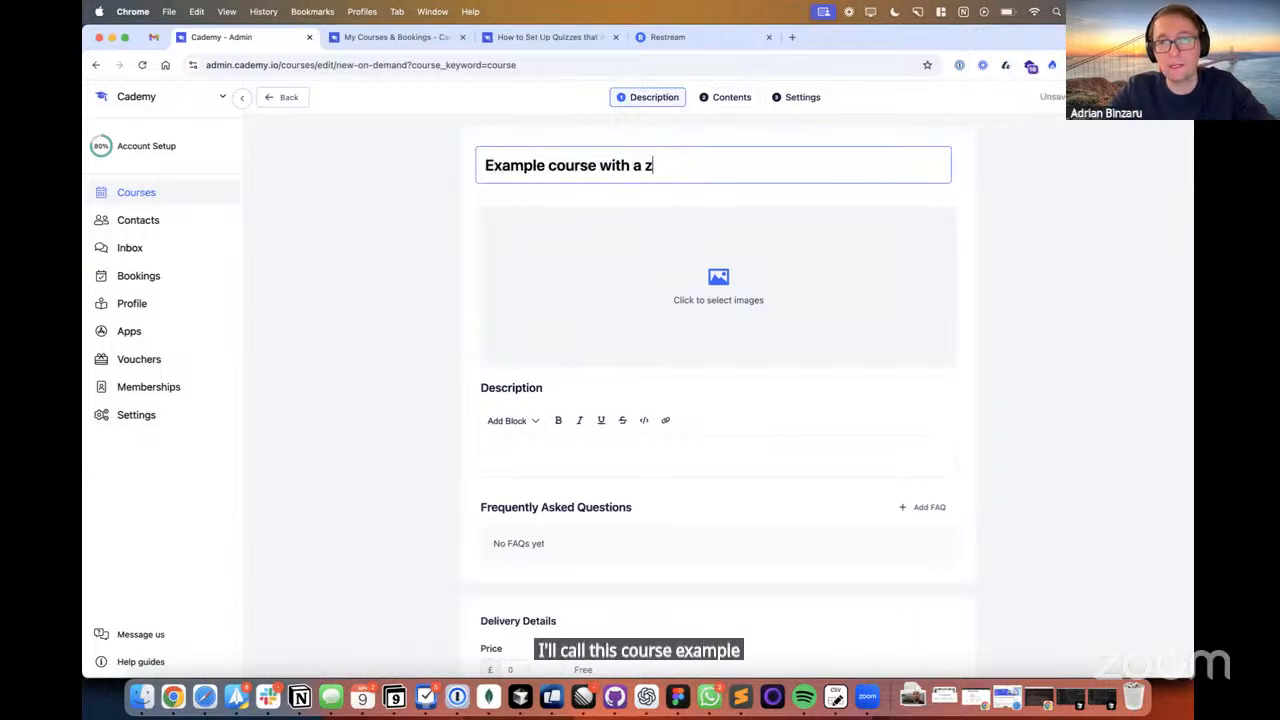
{"action": "type", "text": "Quiz"}
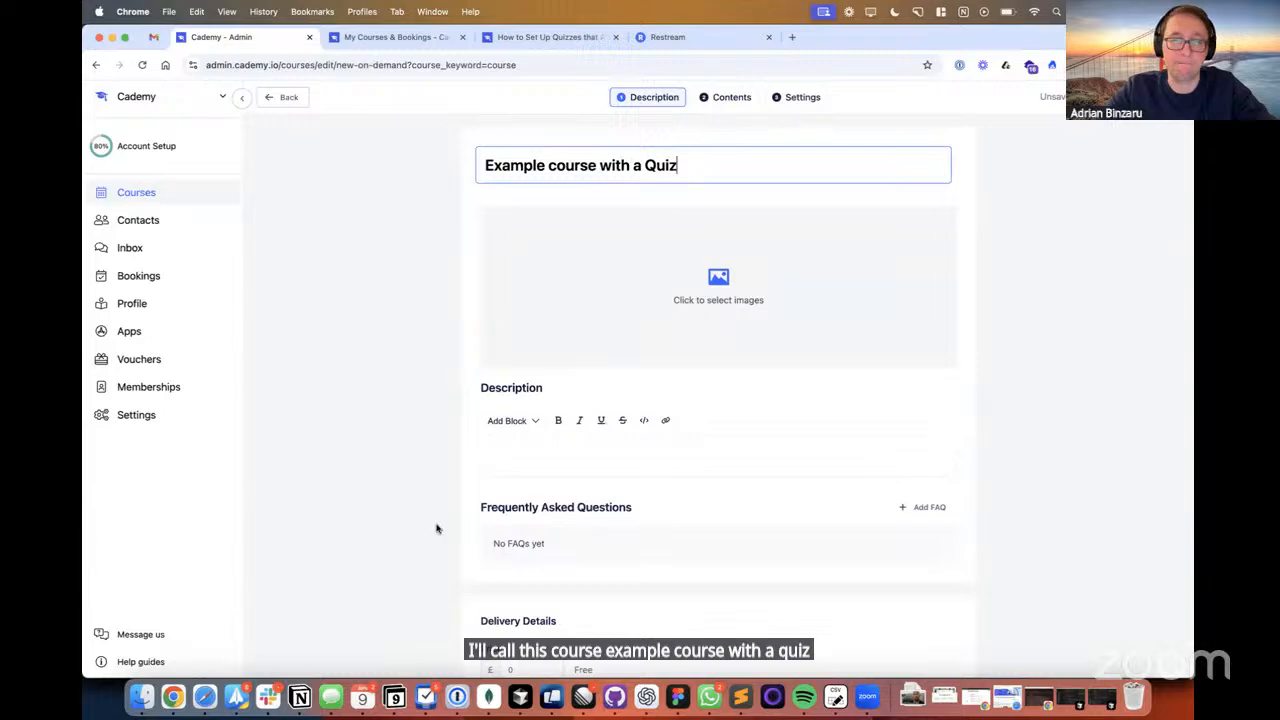
- Fill the course description with three paragraphs of the lorem ipsum placeholder text
{"action": "left_click", "coordinate": [548, 467]}
{"action": "key", "text": "alt+super+c"}
{"action": "type", "text": "l"}
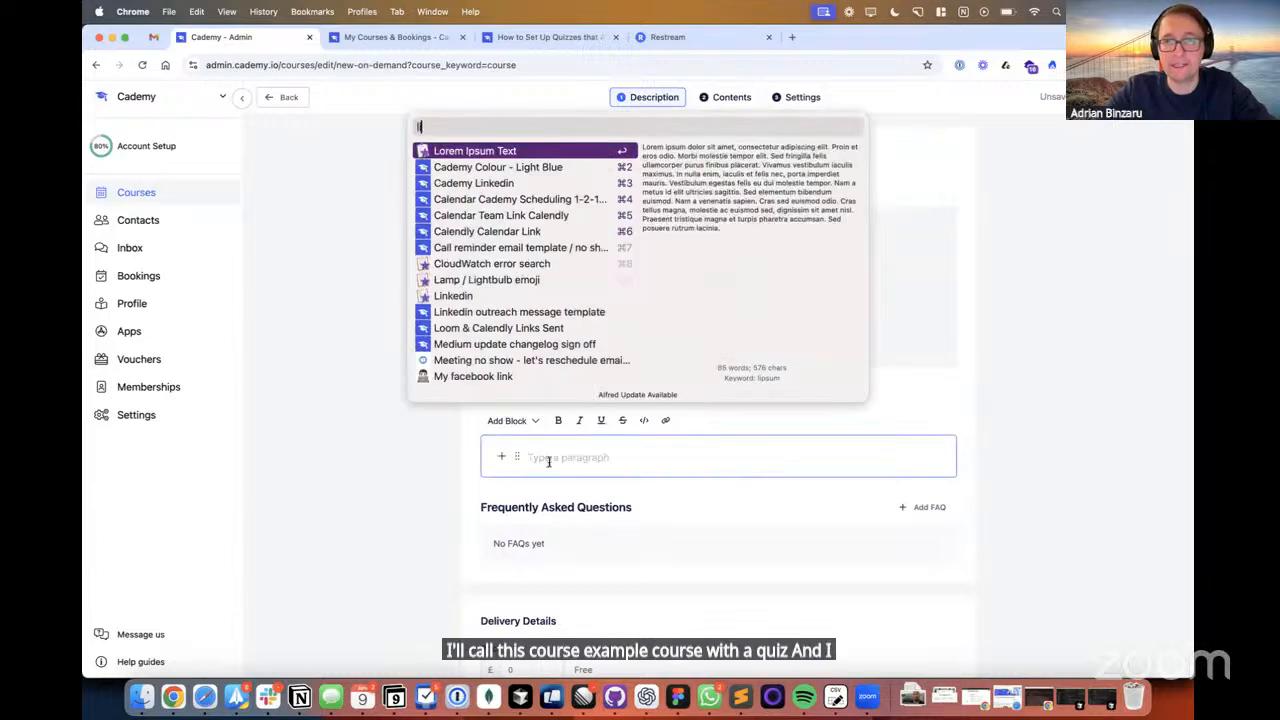
{"action": "key", "text": "Return"}
{"action": "key", "text": "super+a"}
{"action": "key", "text": "super+c"}
{"action": "key", "text": "Right"}
{"action": "key", "text": "Return"}
{"action": "key", "text": "super+v"}
{"action": "key", "text": "super+v"}
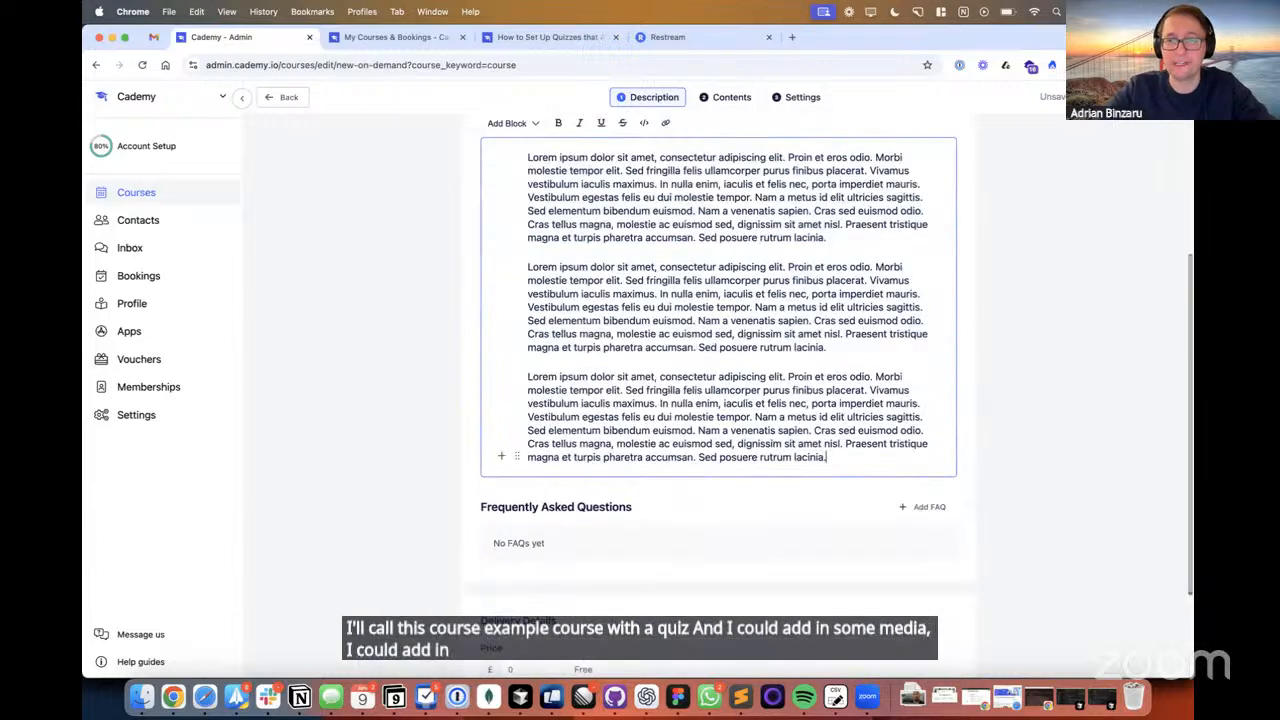
- Go on to the course contents and create a first lesson titled "Welcome to the course"
{"action": "scroll", "coordinate": [608, 395], "scroll_direction": "down", "scroll_amount": 3}
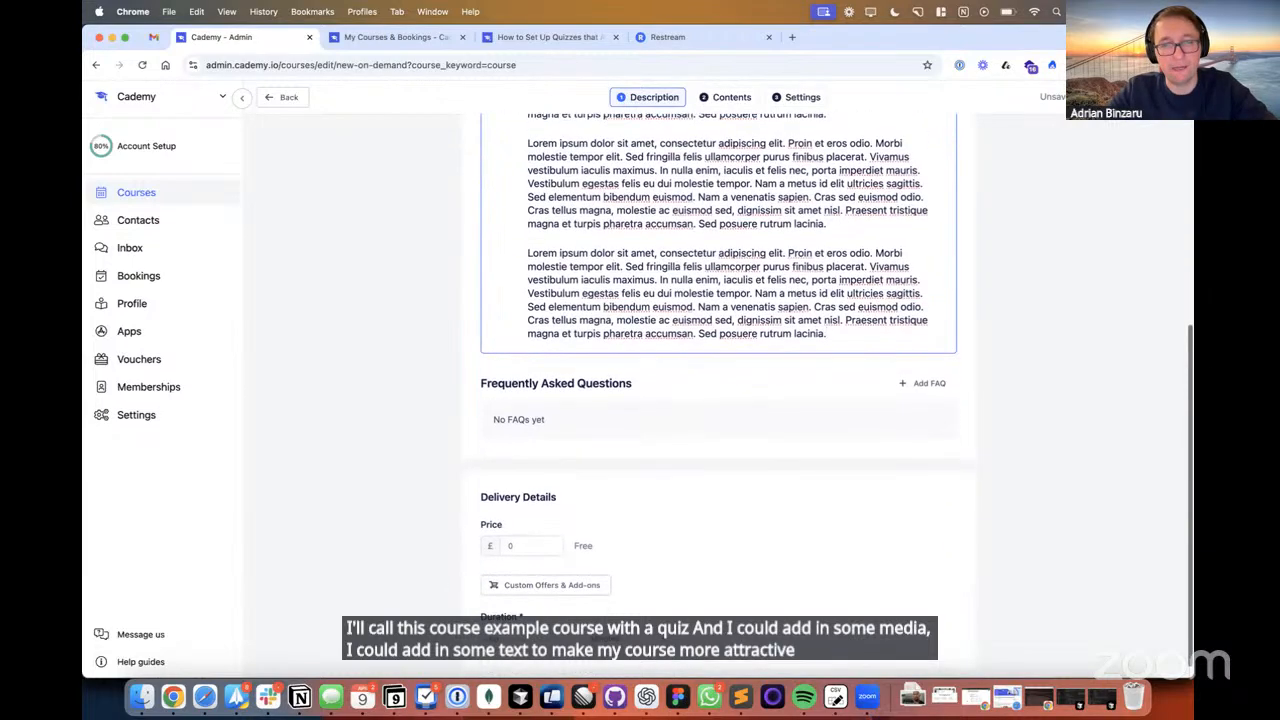
{"action": "scroll", "coordinate": [598, 468], "scroll_direction": "up", "scroll_amount": 10}
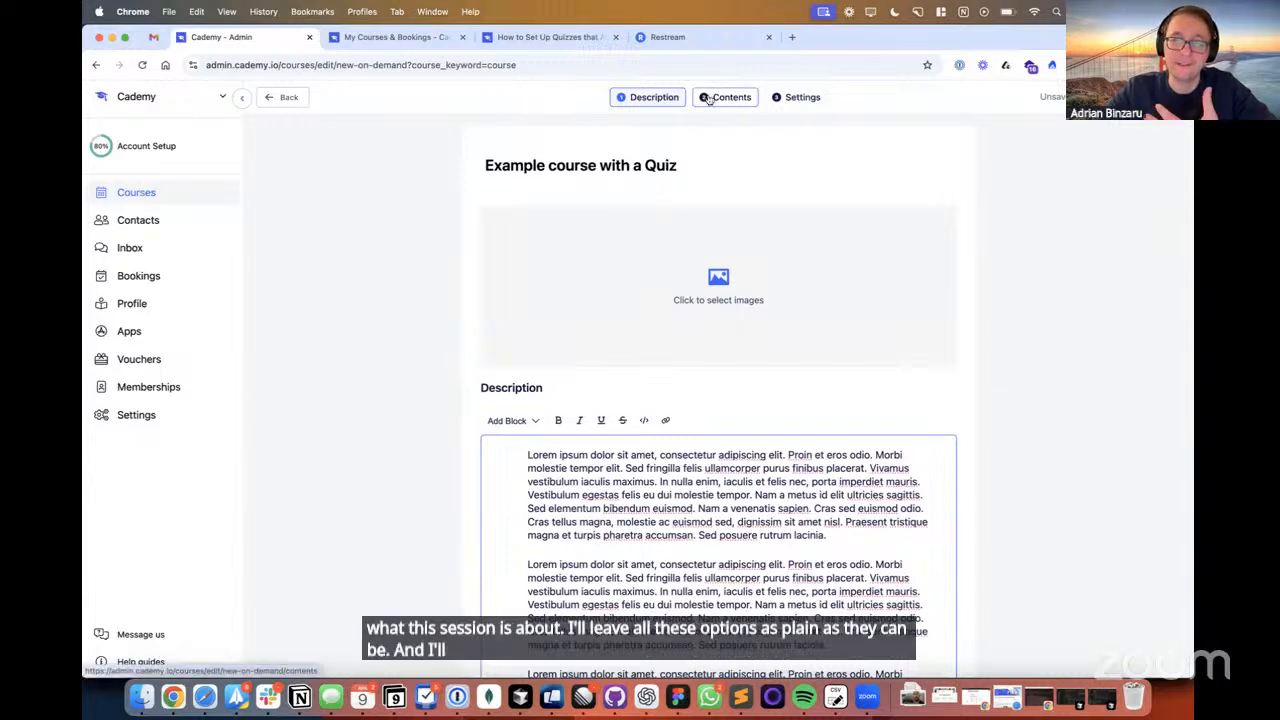
{"action": "left_click", "coordinate": [708, 97]}
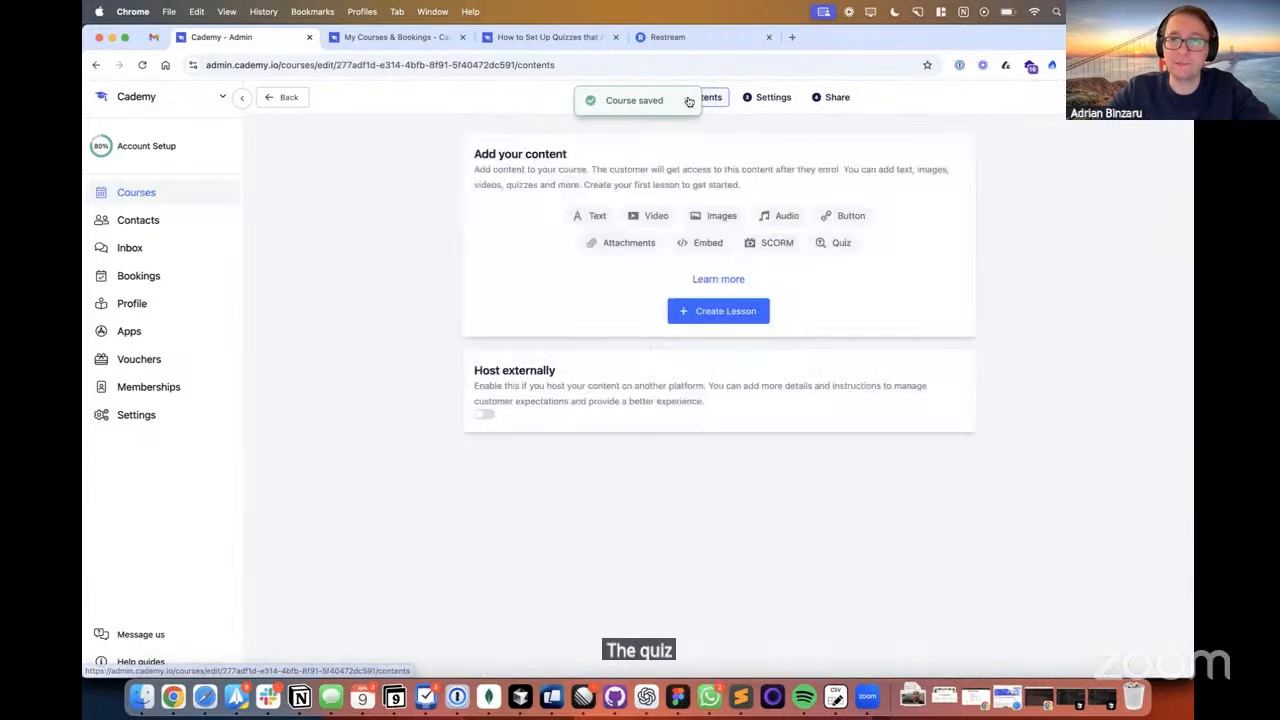
{"action": "left_click", "coordinate": [716, 300]}
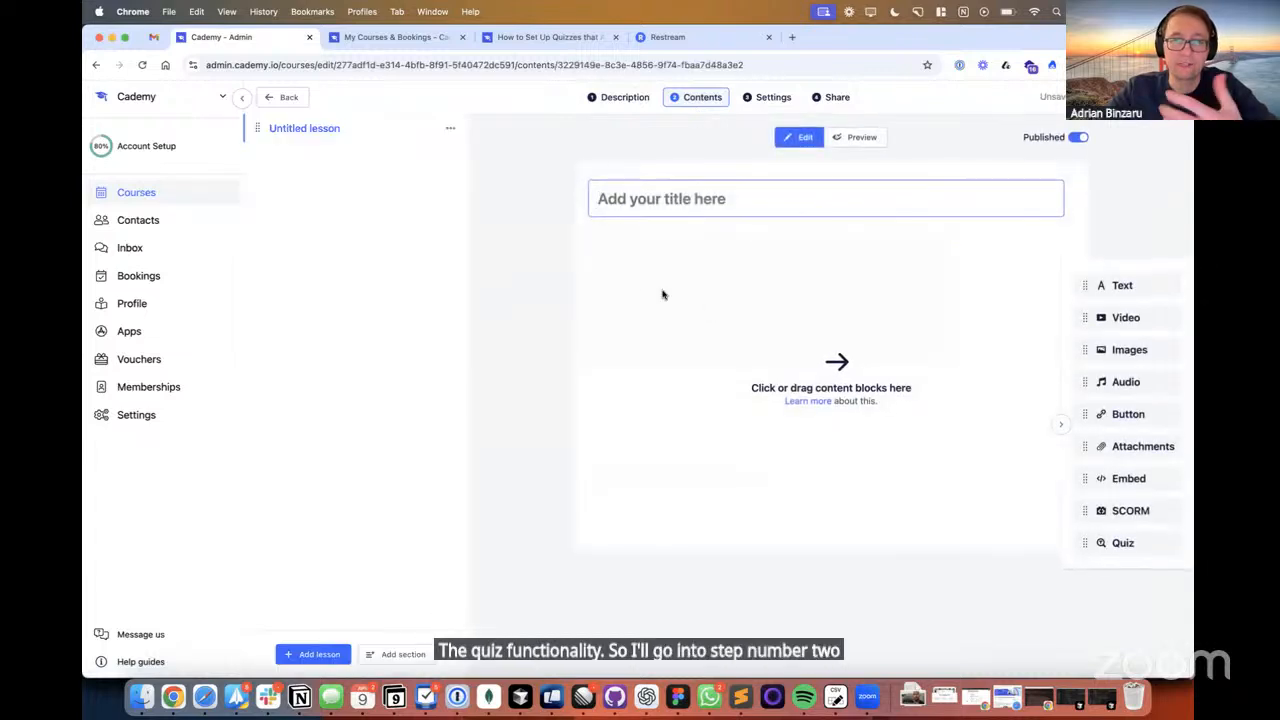
{"action": "type", "text": "L"}
{"action": "key", "text": "BackSpace"}
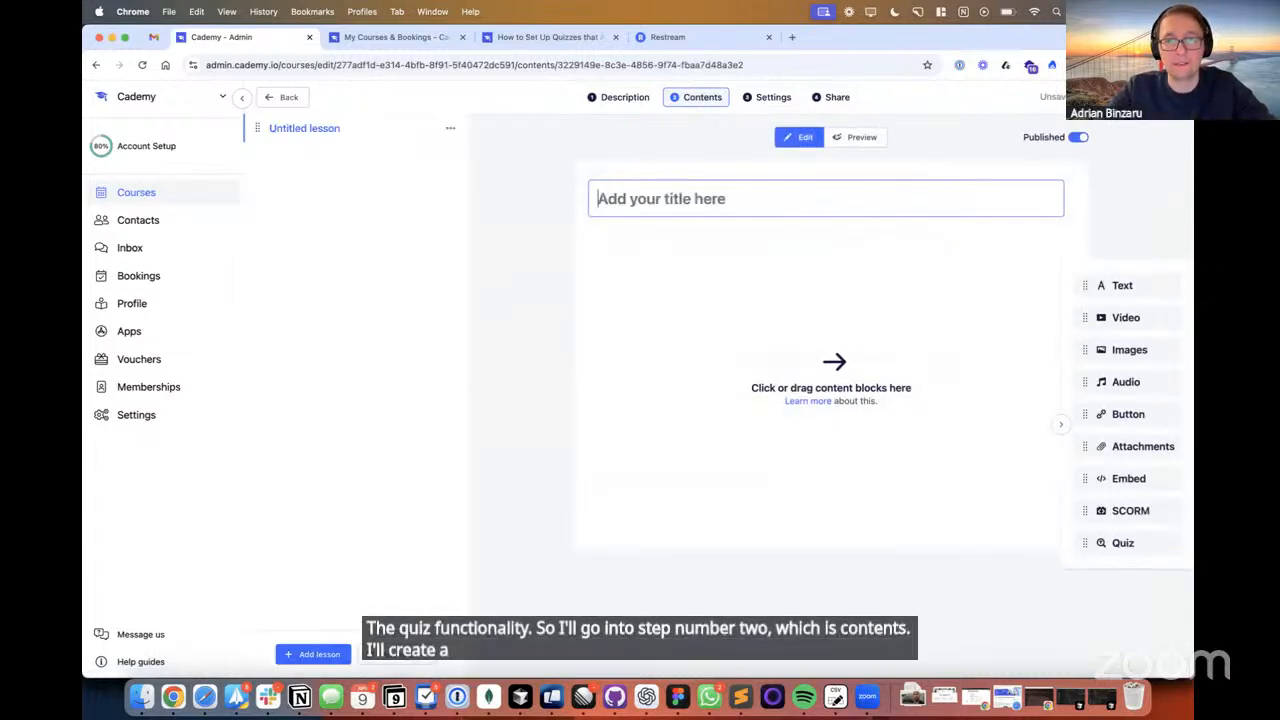
{"action": "type", "text": "Welcome to the course"}
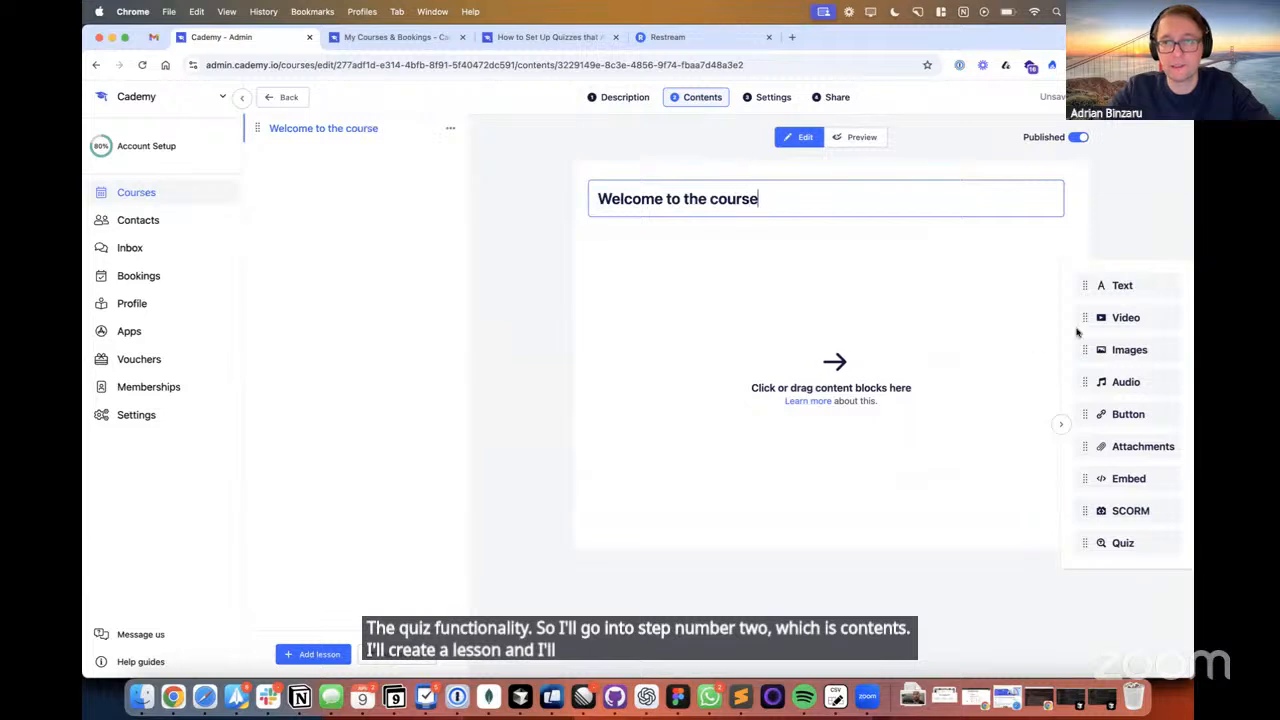
- Add a text block to the lesson and, above it, a video block using forum-beta-overview.mp4
{"action": "left_click", "coordinate": [1112, 286]}
{"action": "left_click", "coordinate": [1120, 318]}
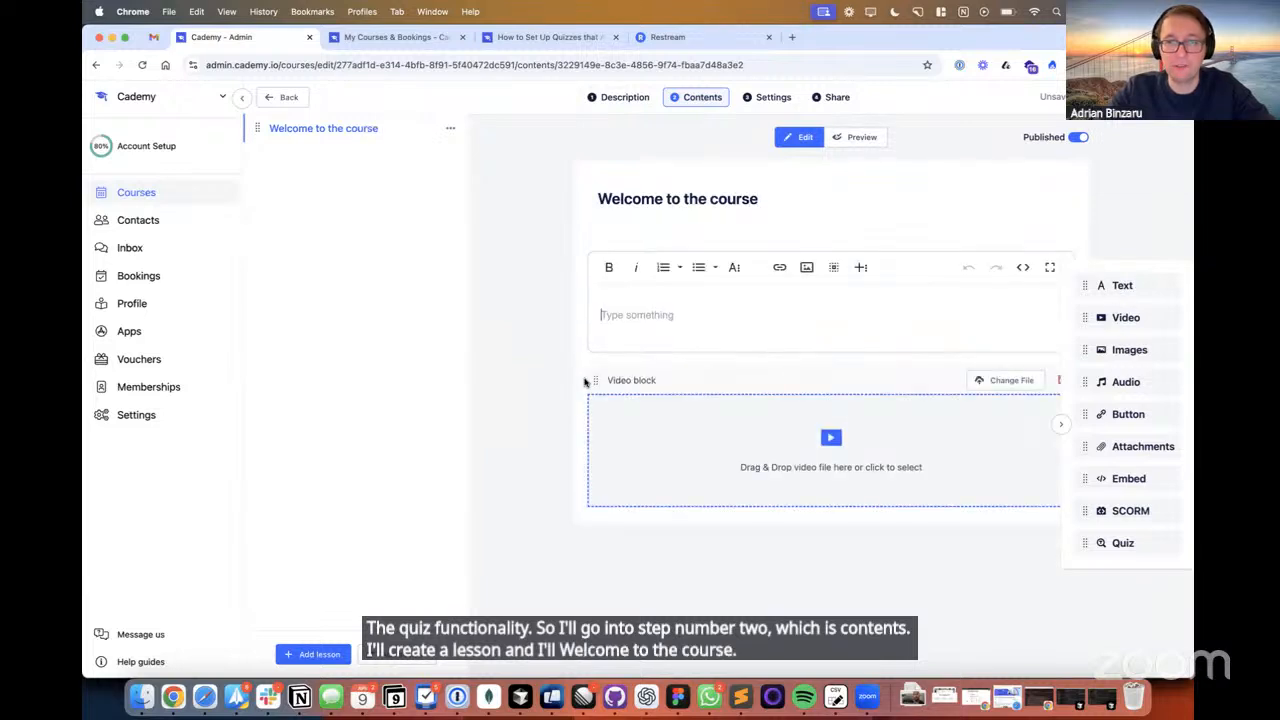
{"action": "left_click_drag", "start_coordinate": [590, 381], "coordinate": [608, 238]}
{"action": "left_click", "coordinate": [686, 295]}
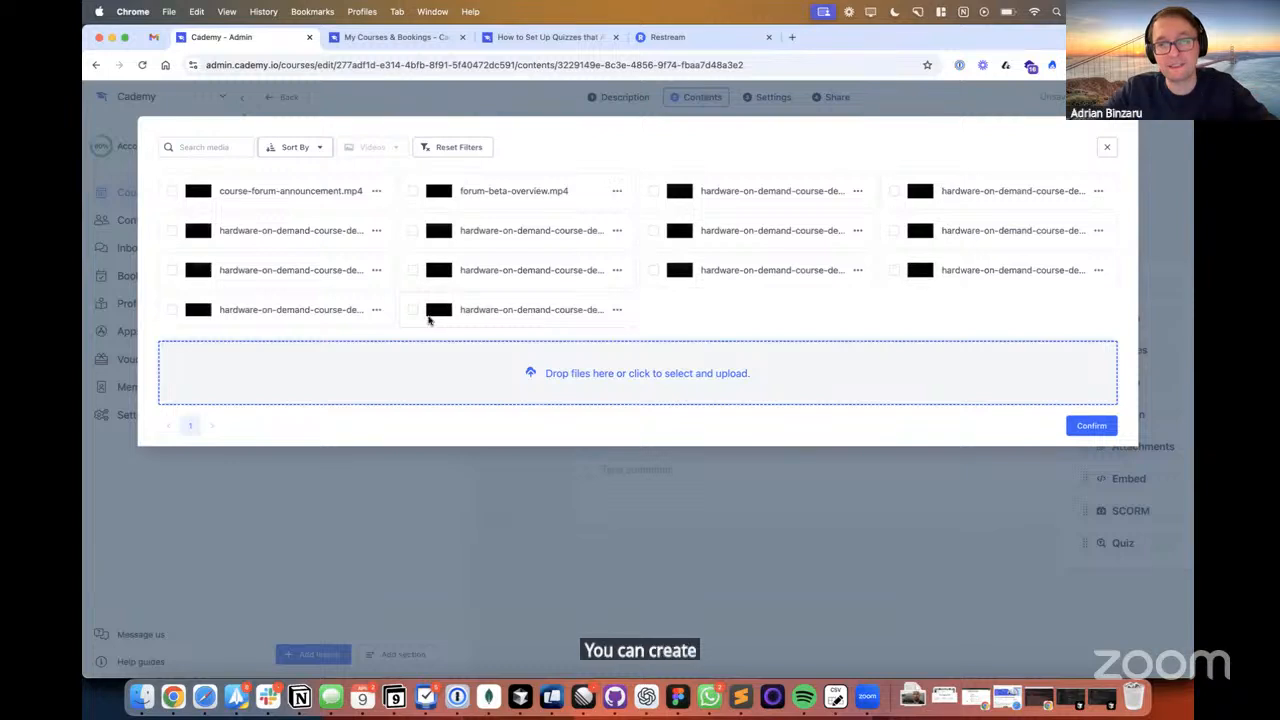
{"action": "left_click", "coordinate": [413, 191]}
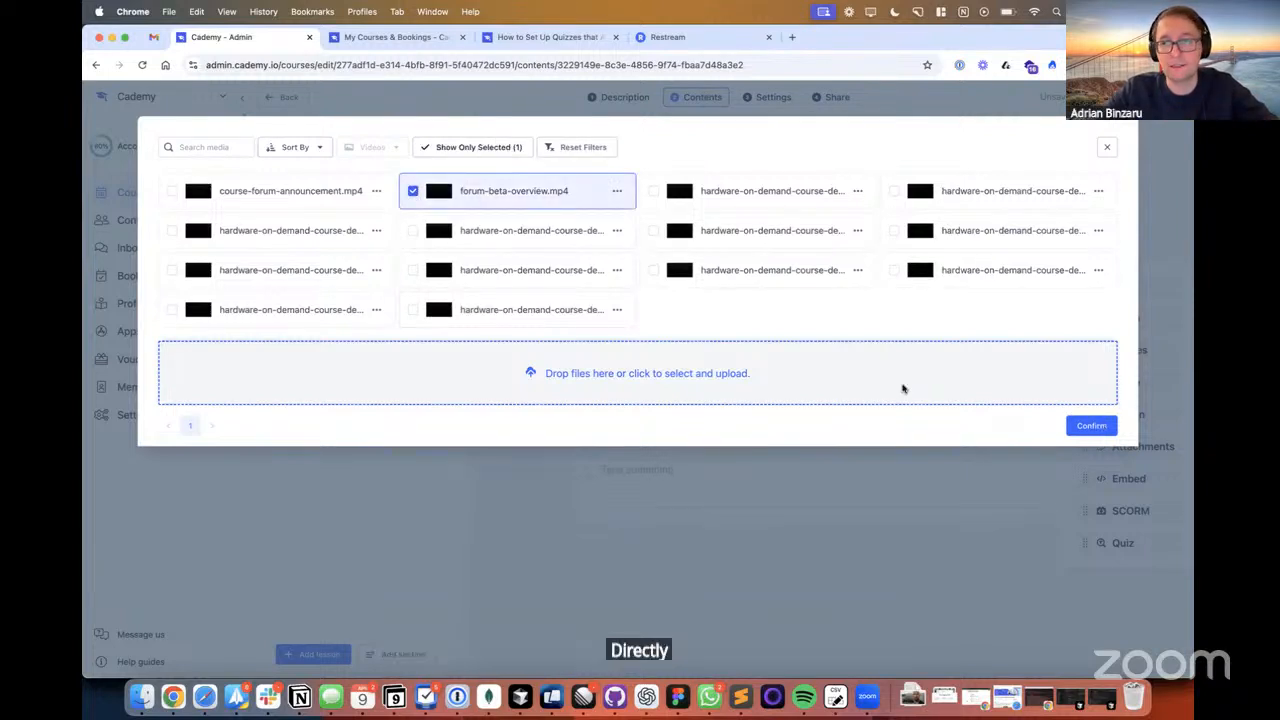
- Fill the text block below the video with the copied lorem ipsum paragraph
{"action": "scroll", "coordinate": [983, 374], "scroll_direction": "down", "scroll_amount": 1}
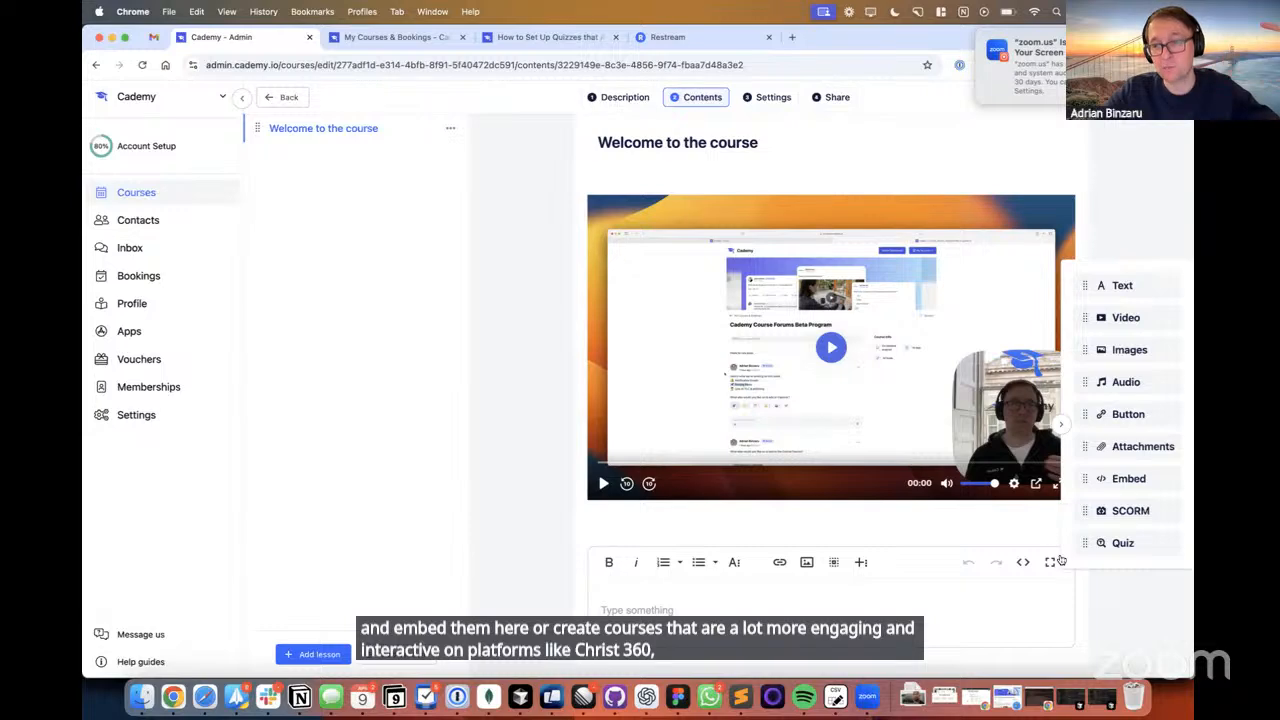
{"action": "left_click", "coordinate": [948, 616]}
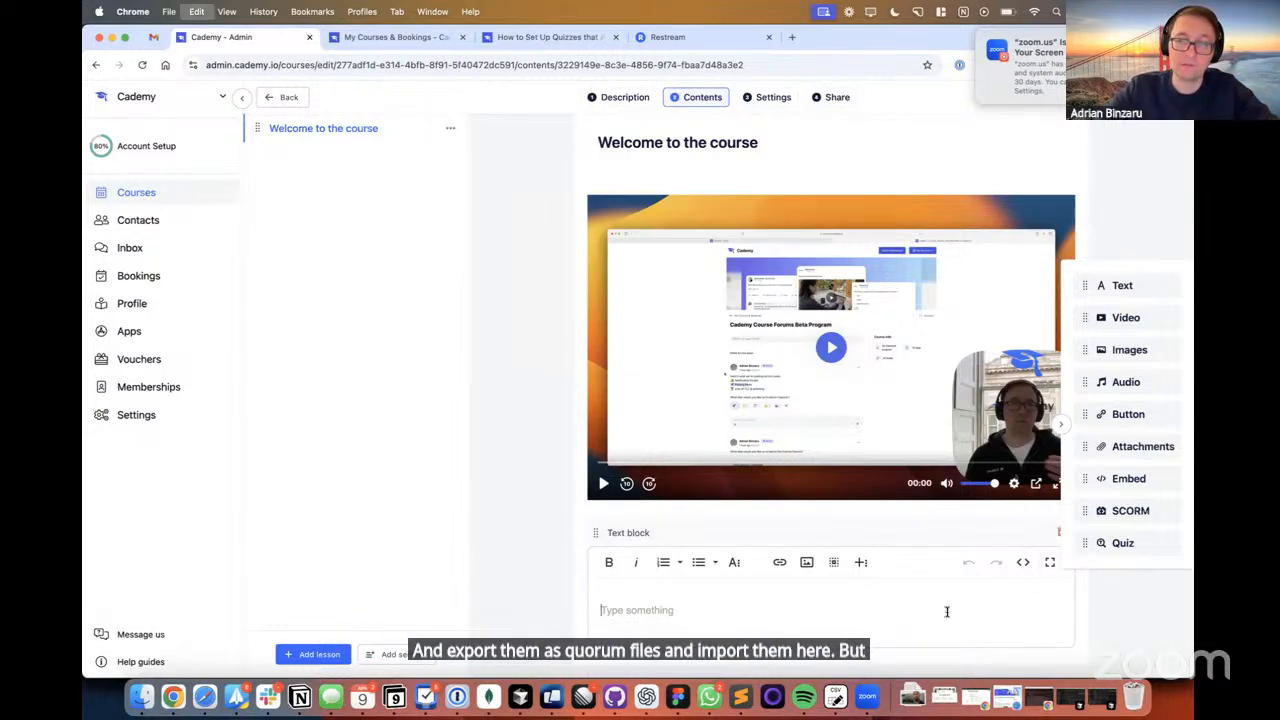
{"action": "key", "text": "super+v"}
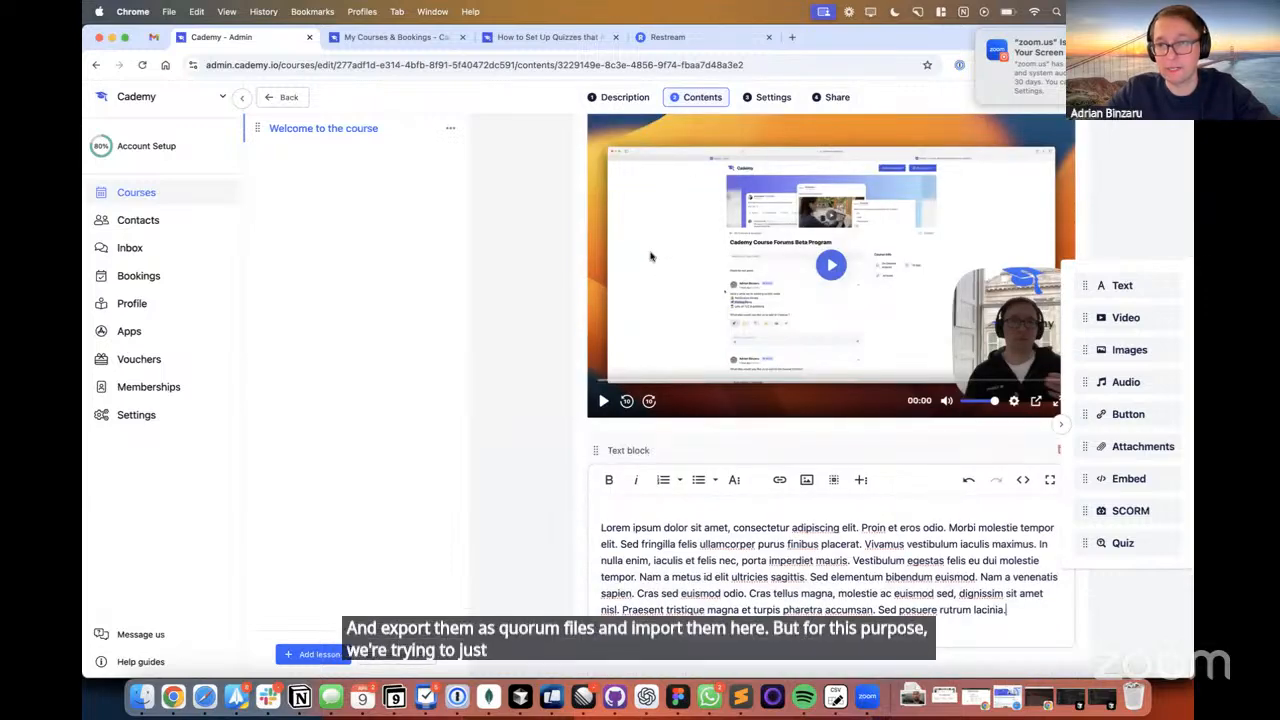
- Add a second lesson titled "Test your knowledge"
{"action": "scroll", "coordinate": [700, 192], "scroll_direction": "up", "scroll_amount": 2}
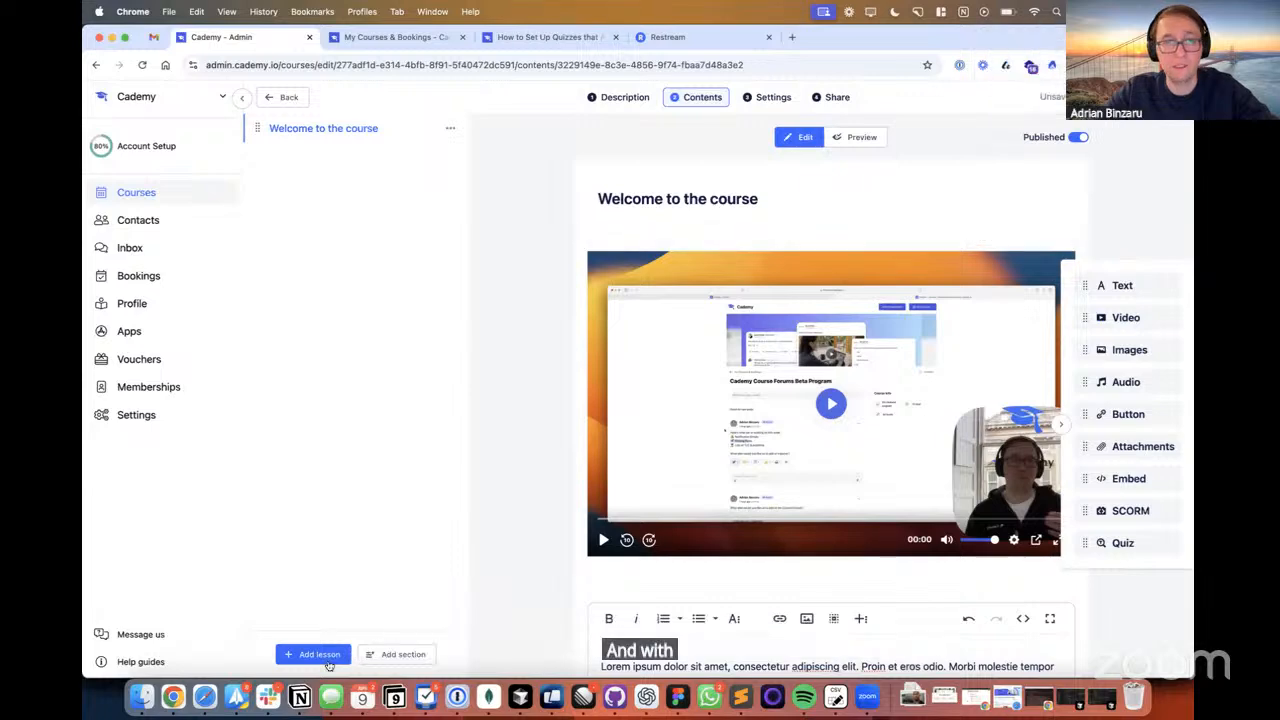
{"action": "left_click", "coordinate": [313, 654]}
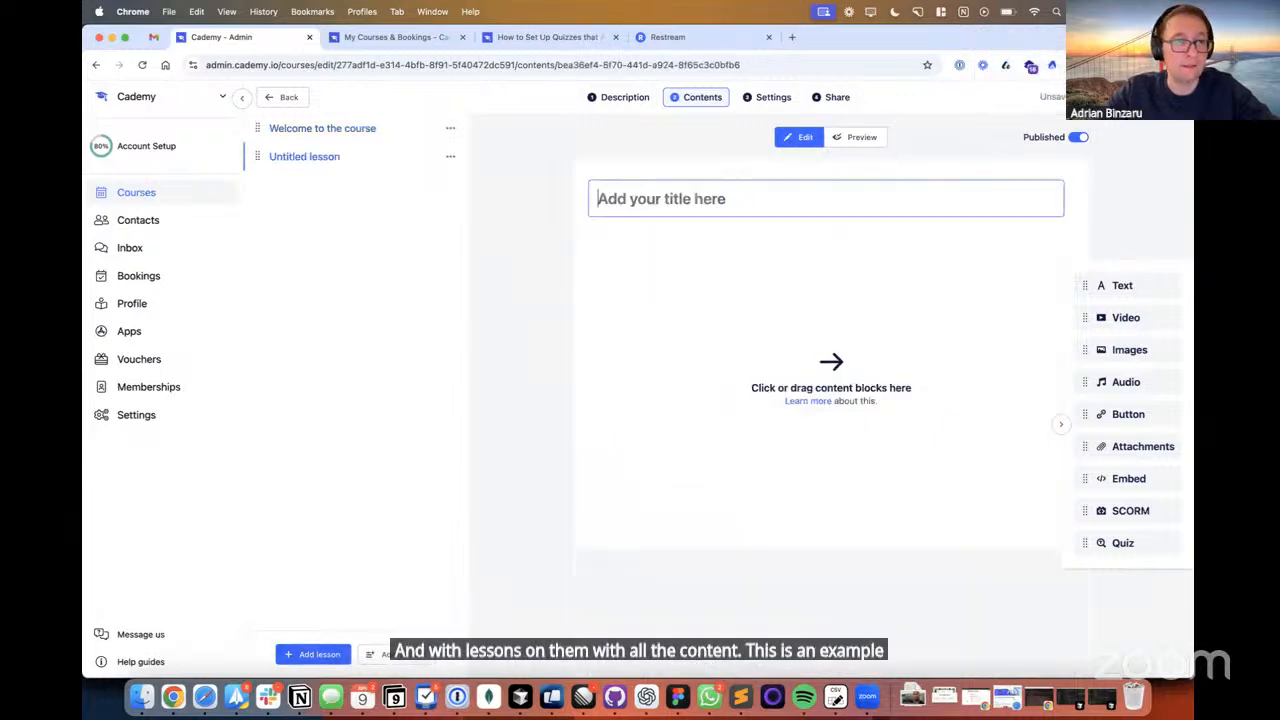
{"action": "type", "text": "Test yourk"}
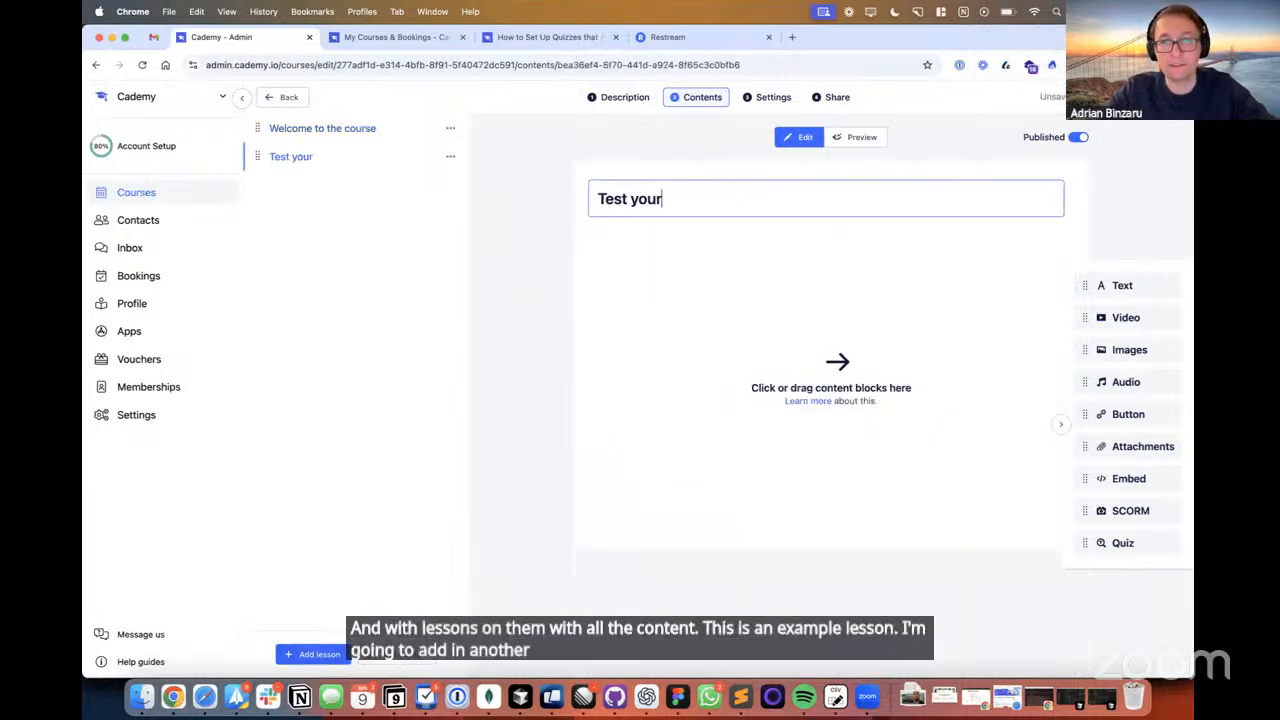
{"action": "key", "text": "BackSpace"}
{"action": "type", "text": "knowledge"}
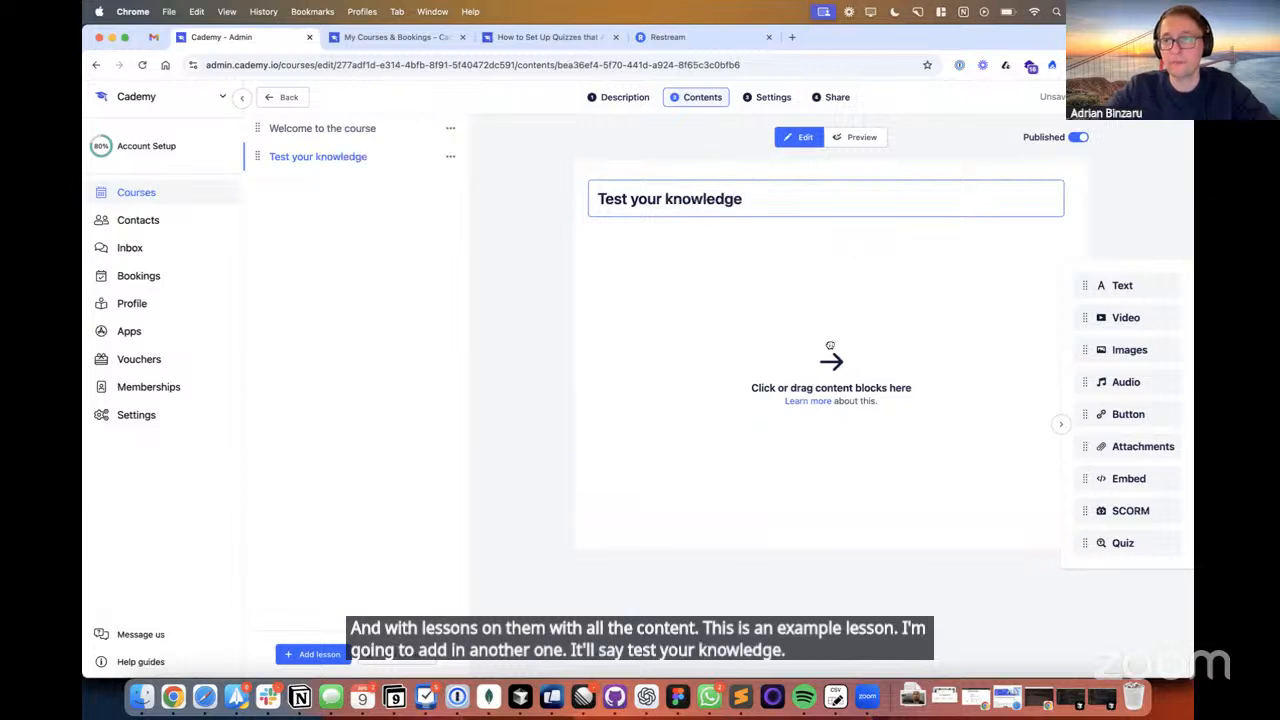
- Insert a quiz block into the "Test your knowledge" lesson
{"action": "left_click_drag", "start_coordinate": [1123, 543], "coordinate": [712, 280]}
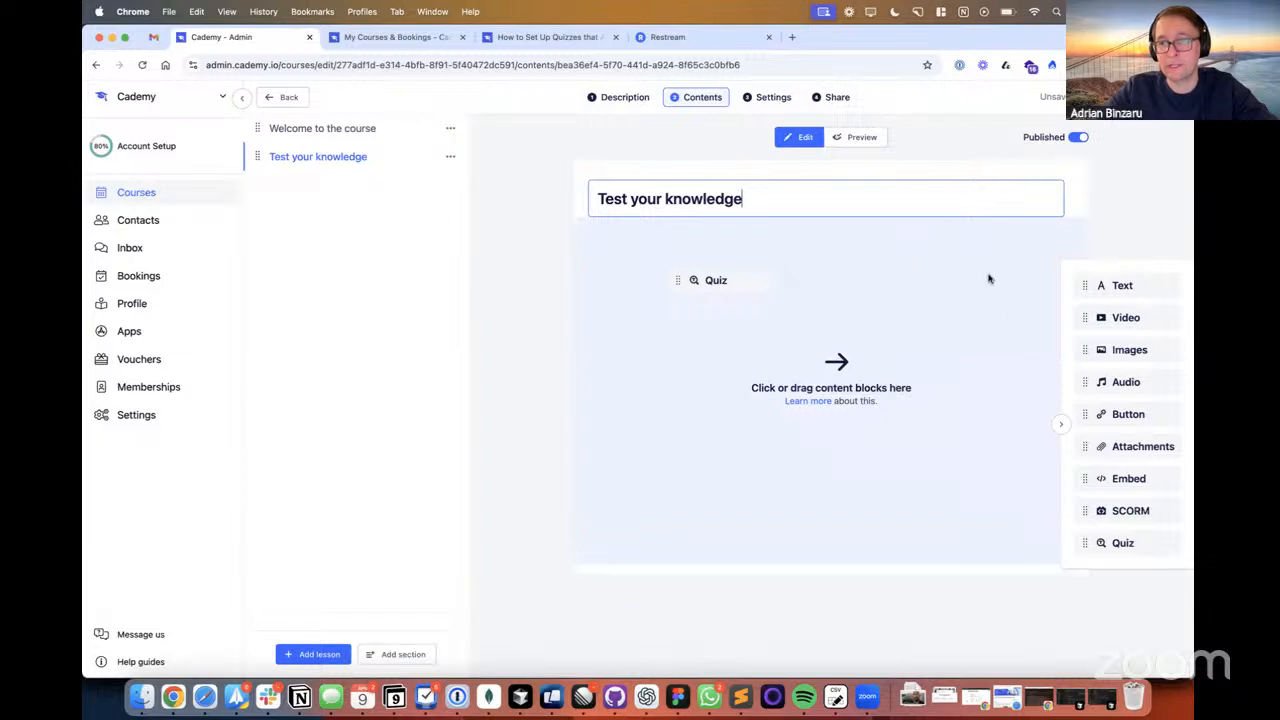
{"action": "left_click", "coordinate": [967, 436]}
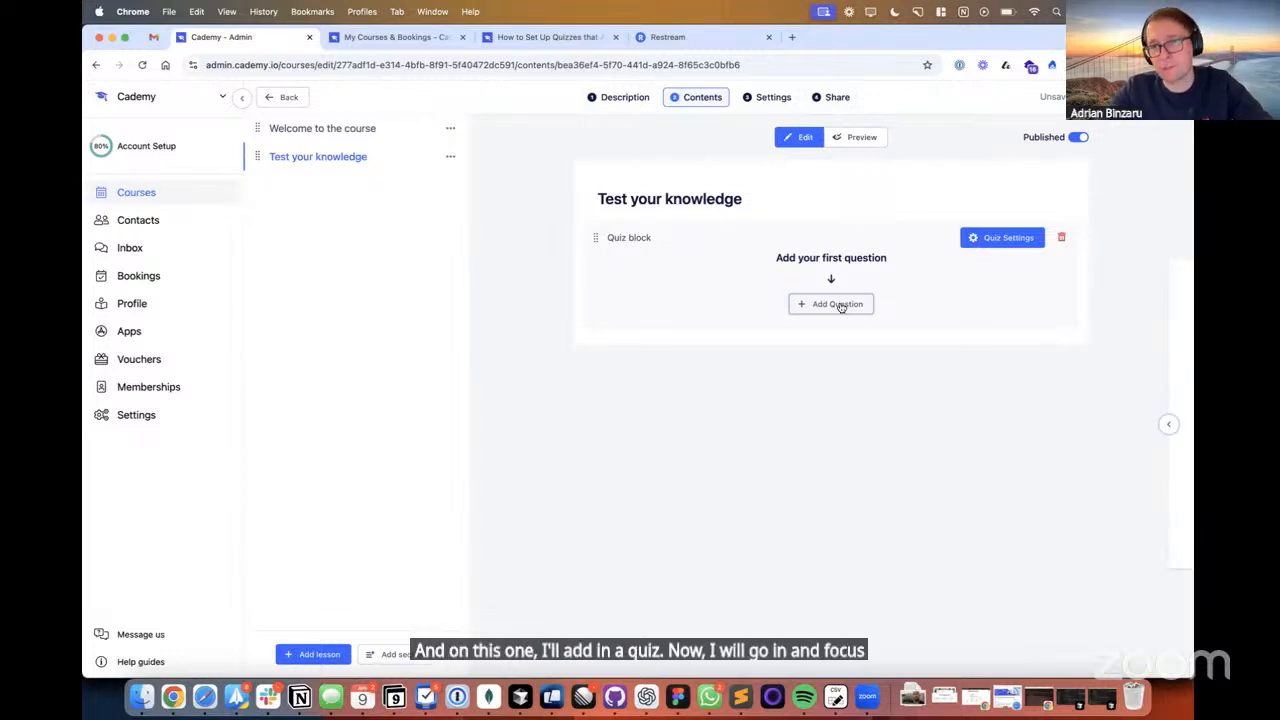
{"action": "left_click", "coordinate": [841, 307]}
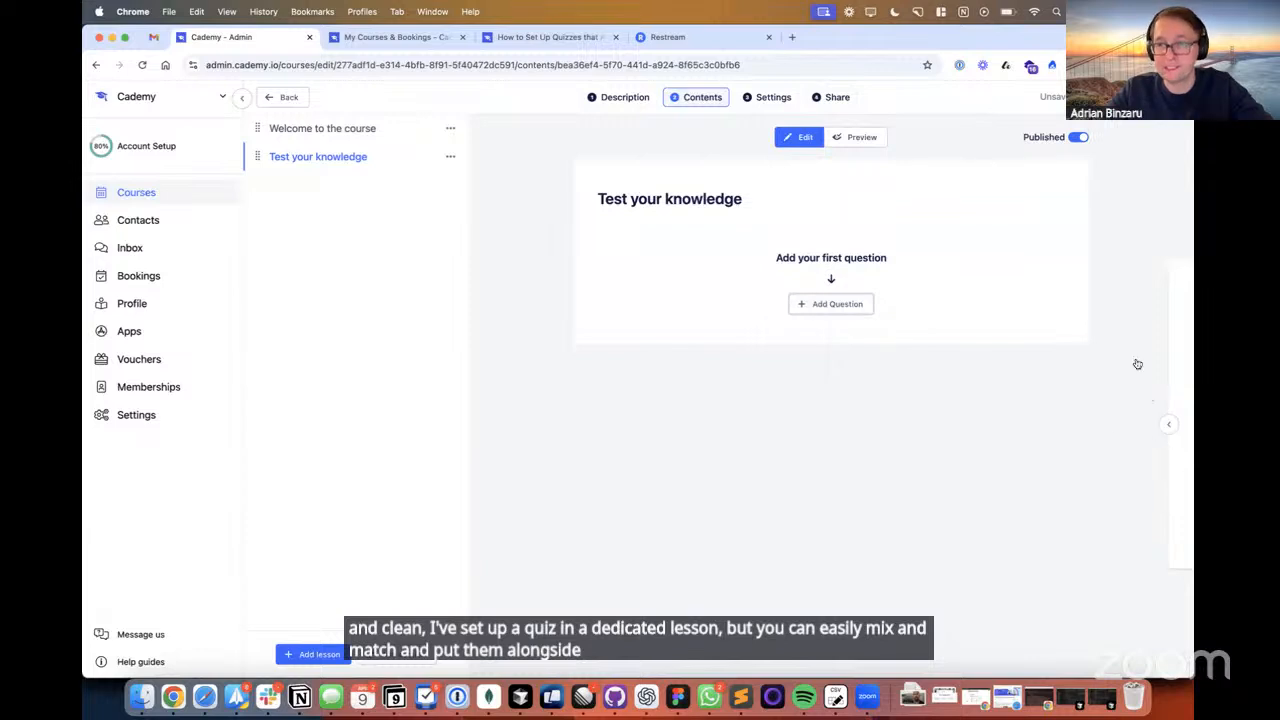
- Add a text block above the quiz reading "In this section we'll want to test your knowledge around the material we covered so far."
{"action": "left_click", "coordinate": [1168, 424]}
{"action": "left_click_drag", "start_coordinate": [1118, 288], "coordinate": [676, 262]}
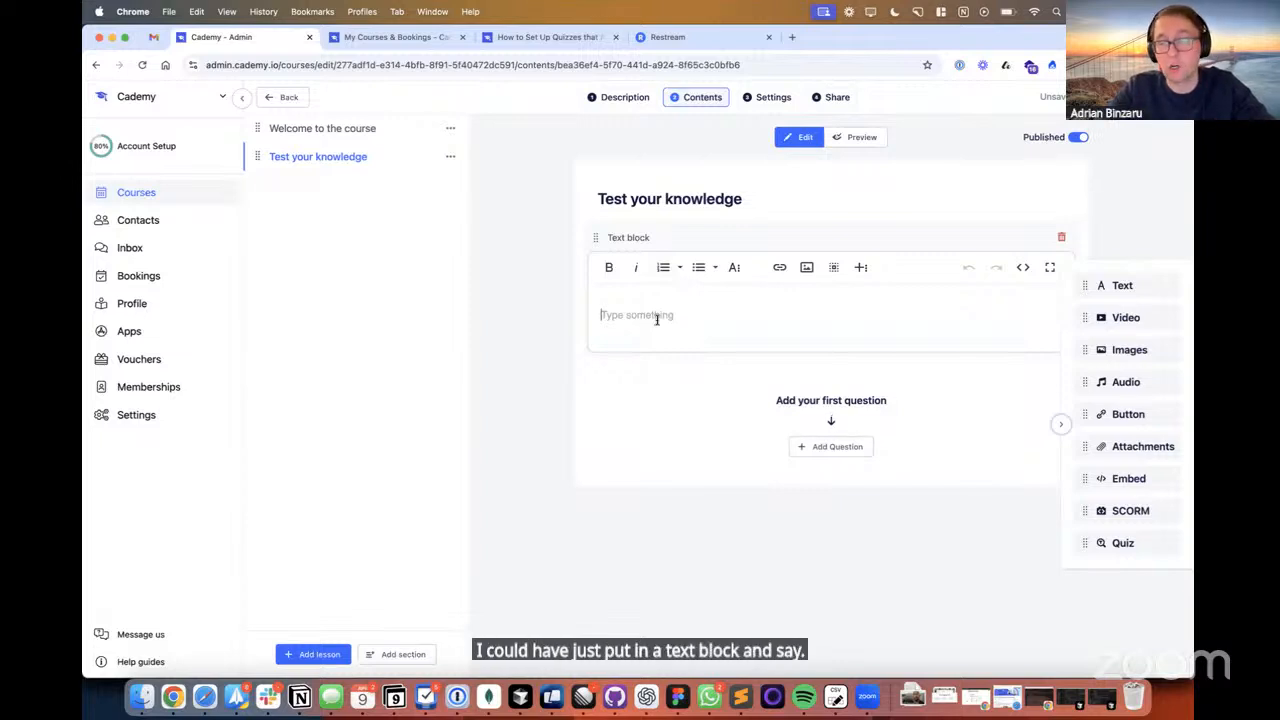
{"action": "left_click", "coordinate": [657, 319]}
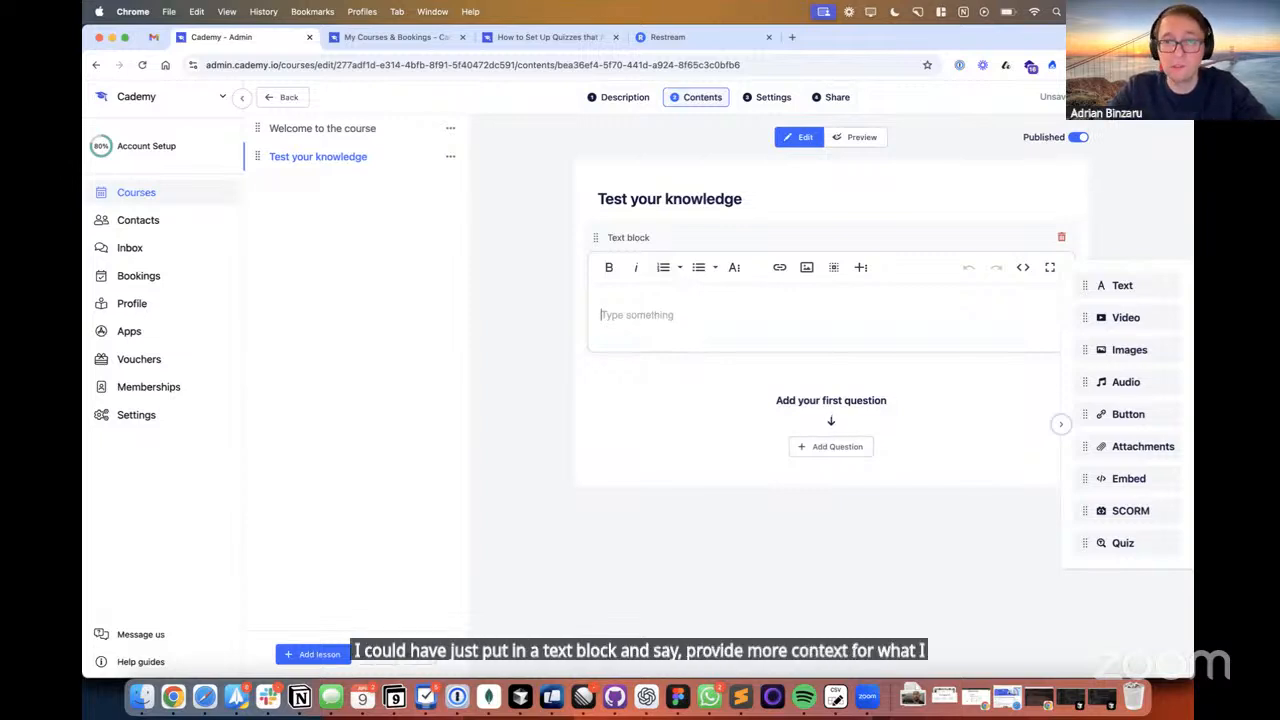
{"action": "type", "text": "In this section we'l"}
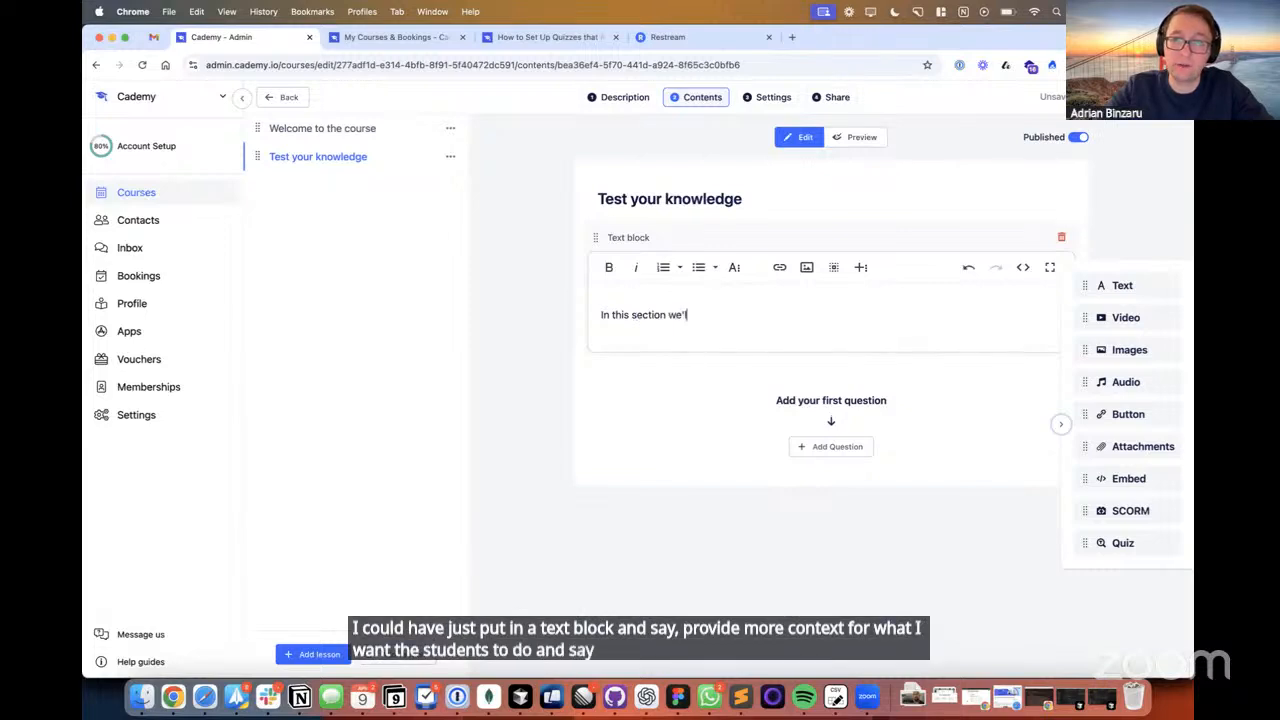
{"action": "type", "text": "l want to t"}
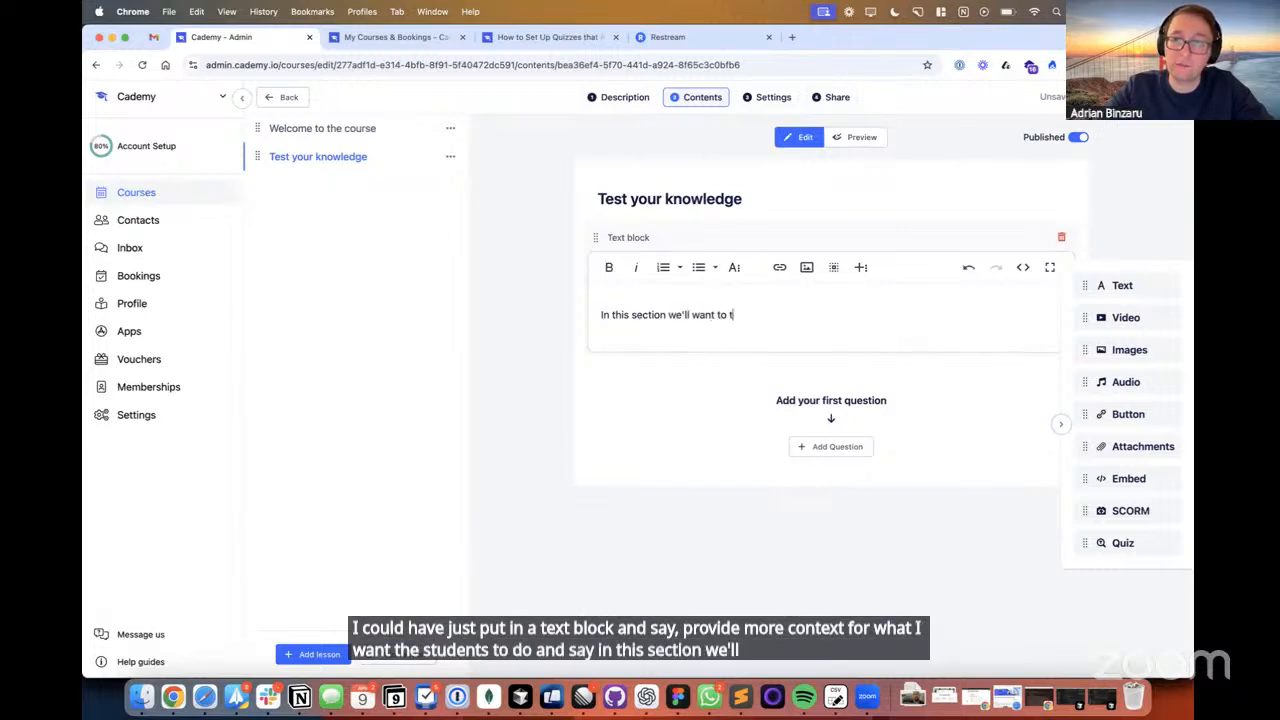
{"action": "type", "text": "est your kno"}
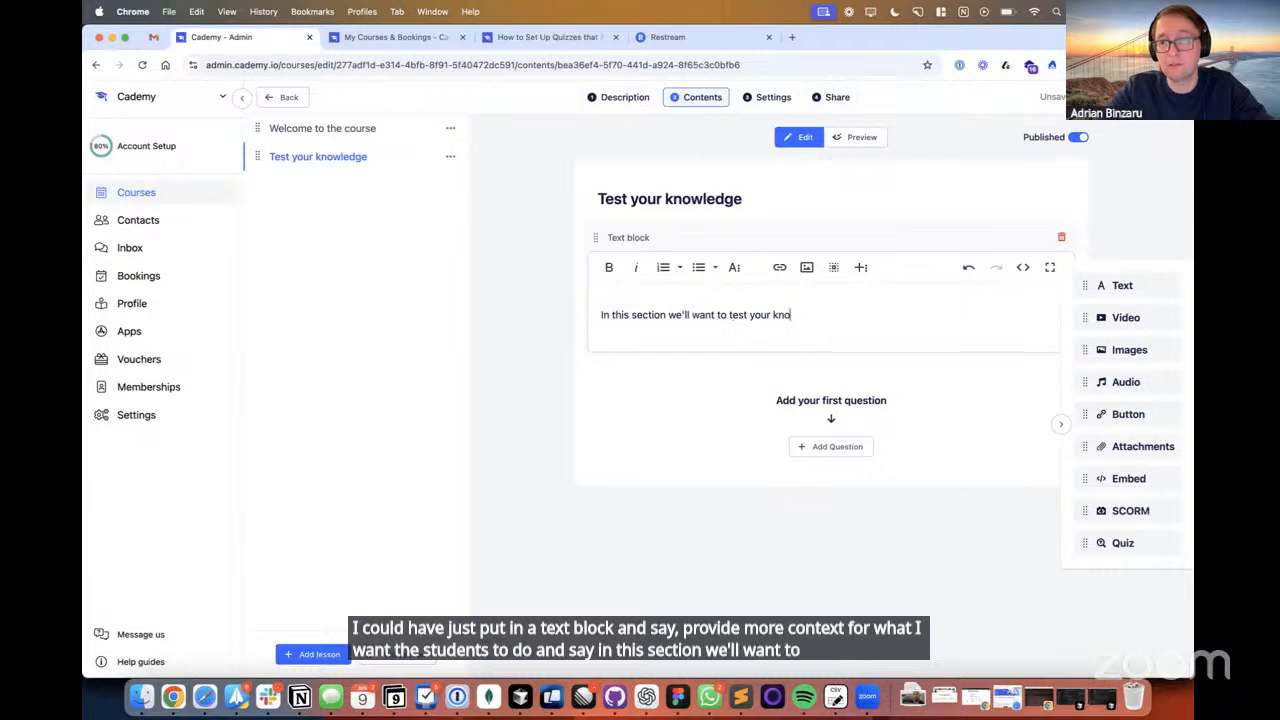
{"action": "type", "text": "wledge around the "}
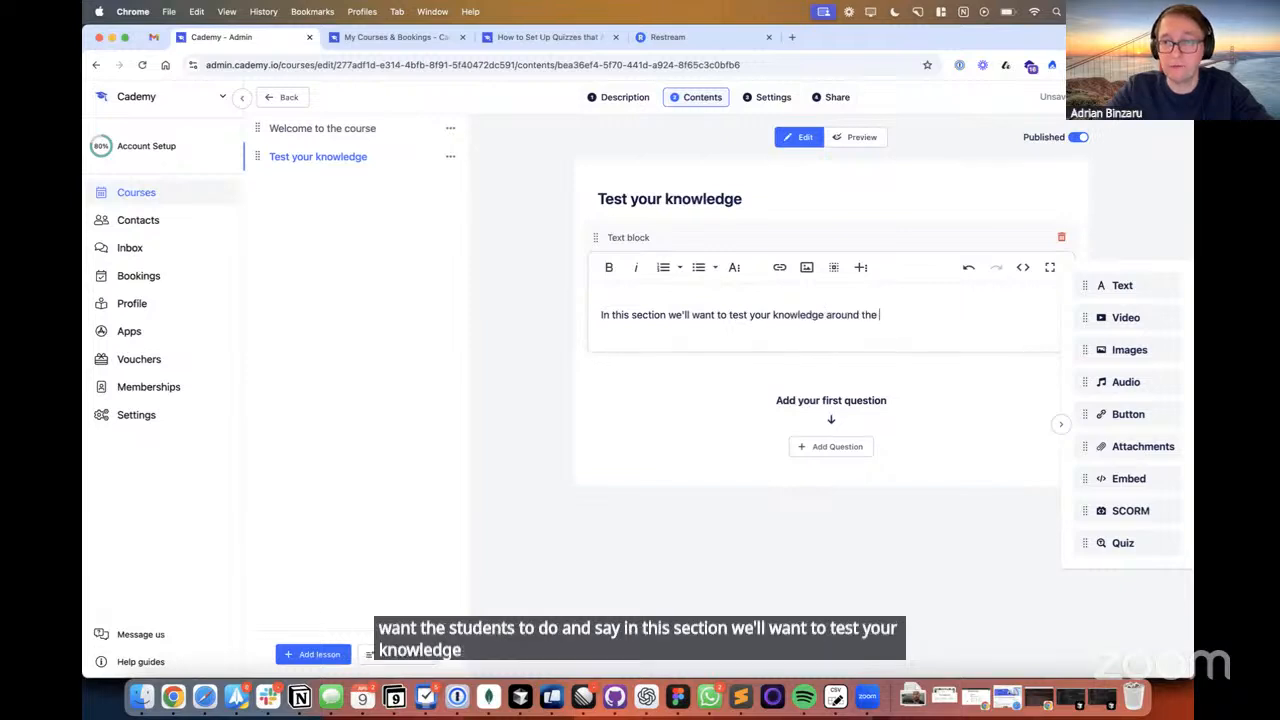
{"action": "type", "text": "material"}
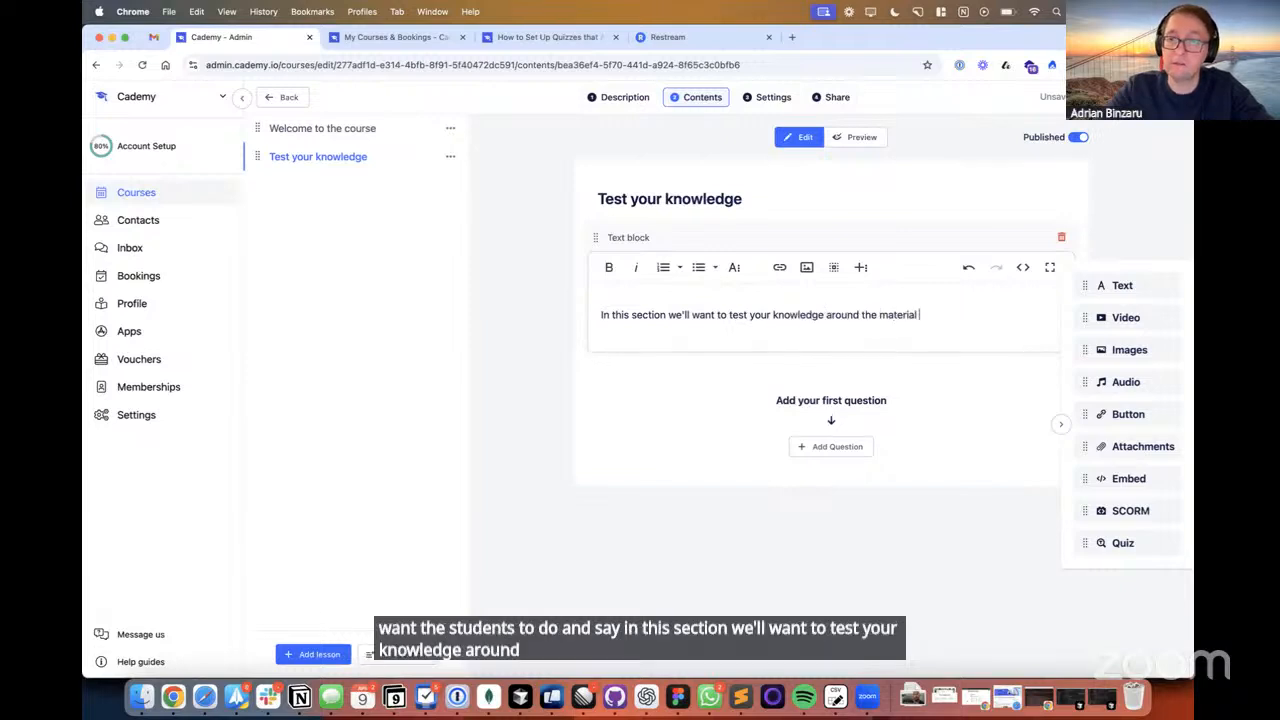
{"action": "type", "text": " we covered so far."}
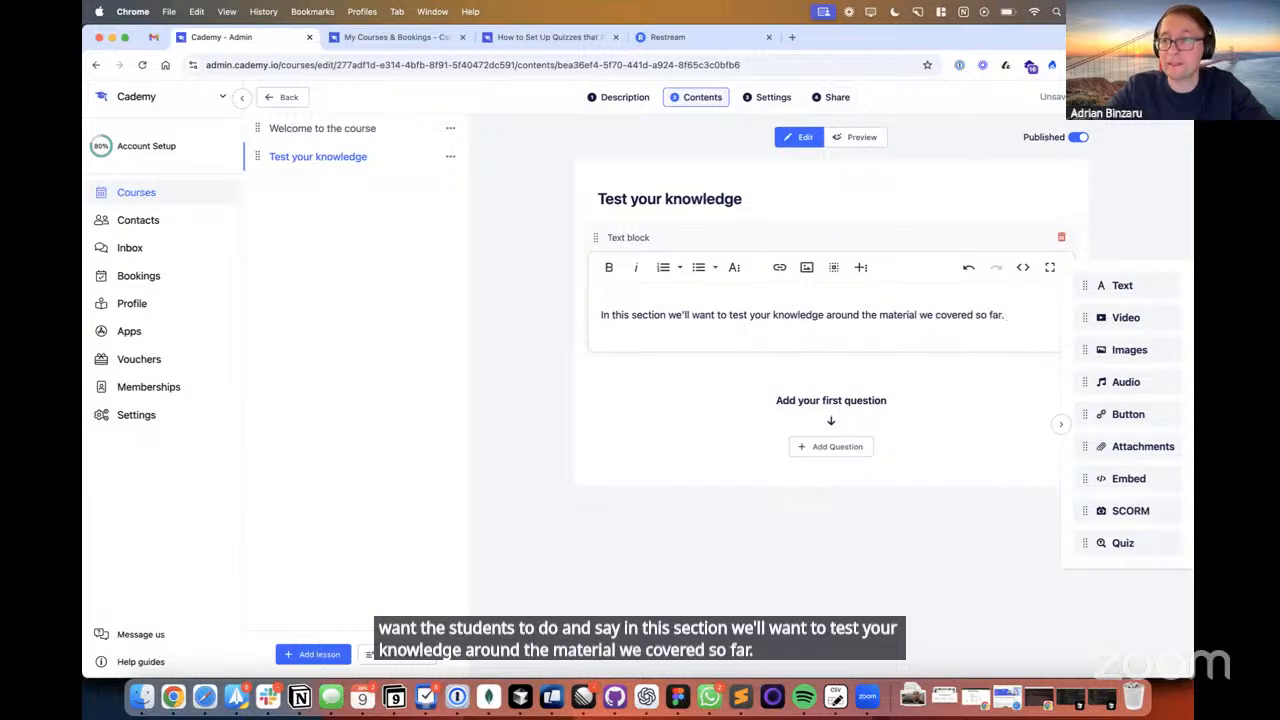
- Continue the text block with "Please use the reference materials attached below, and provide your own answers in the same format."
{"action": "type", "text": " Please use the"}
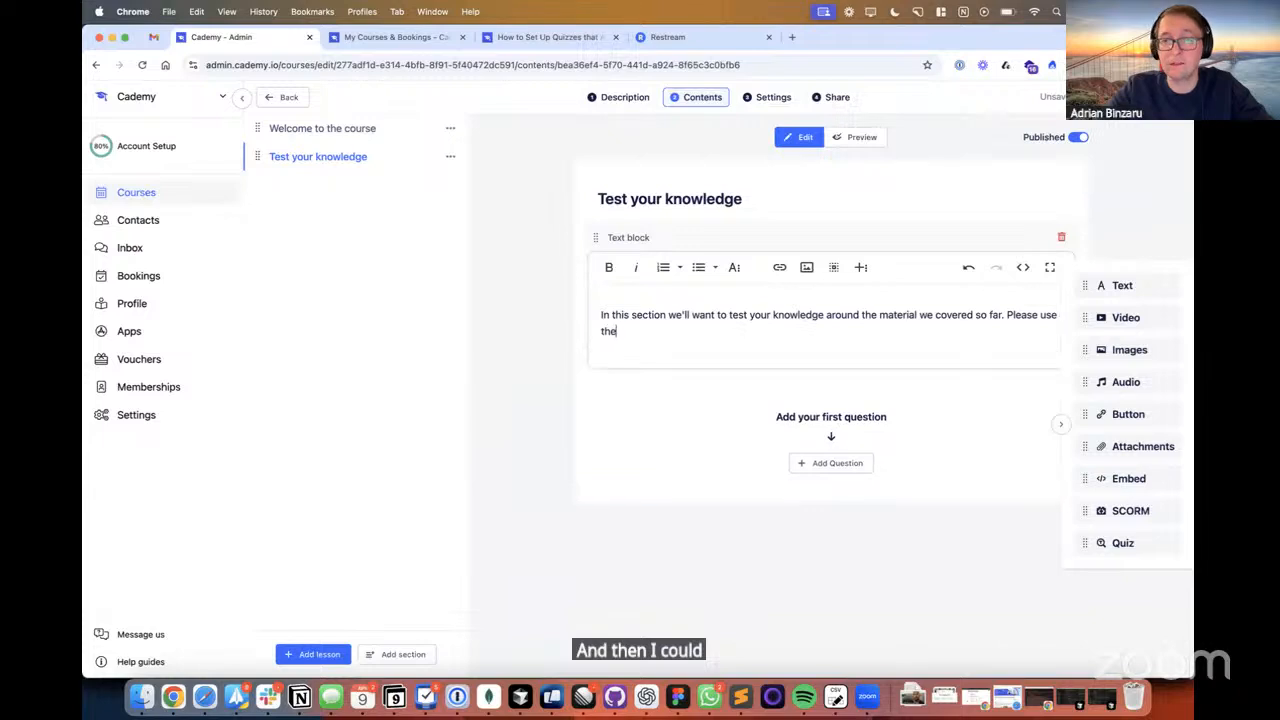
{"action": "type", "text": " reference mate"}
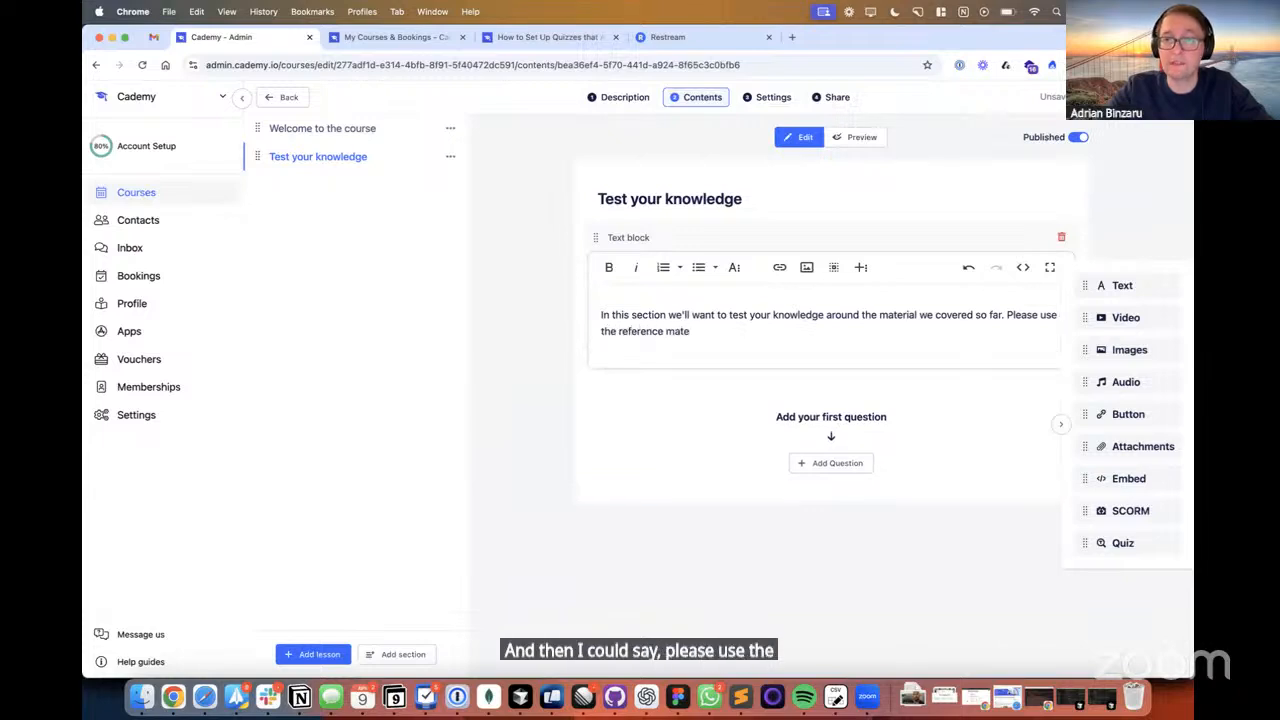
{"action": "type", "text": "rials attached"}
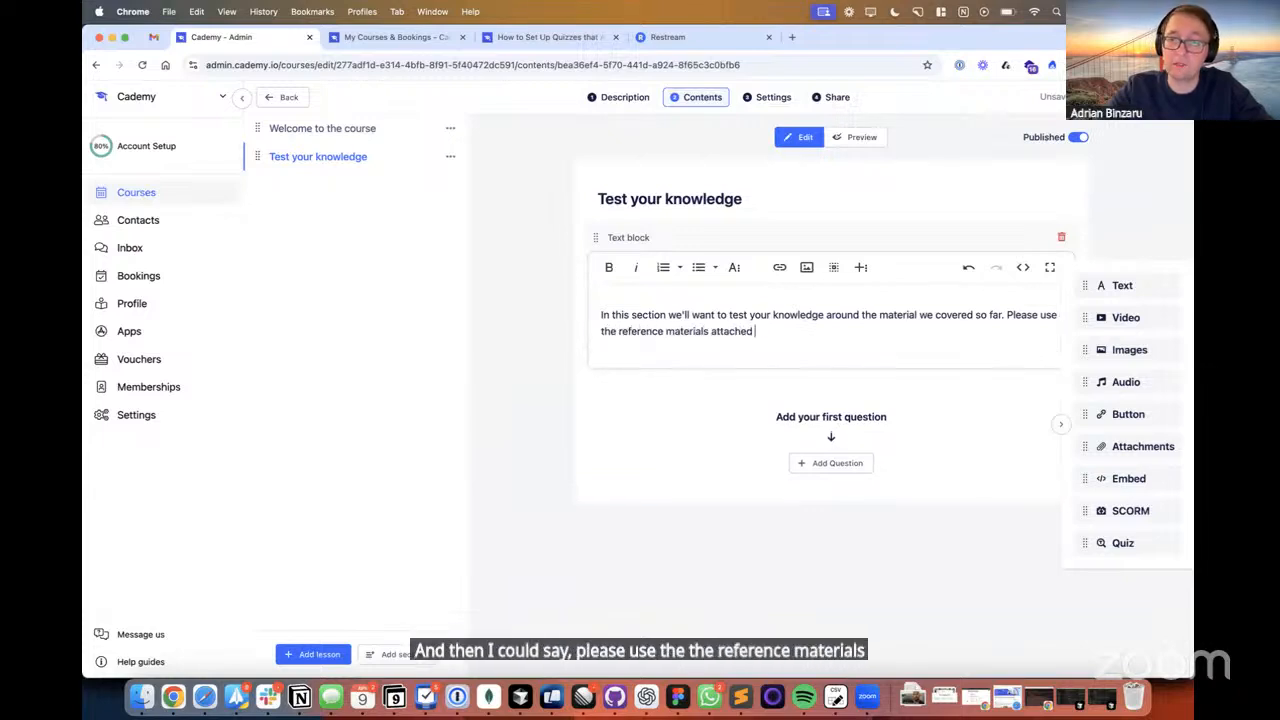
{"action": "type", "text": " below, and provide "}
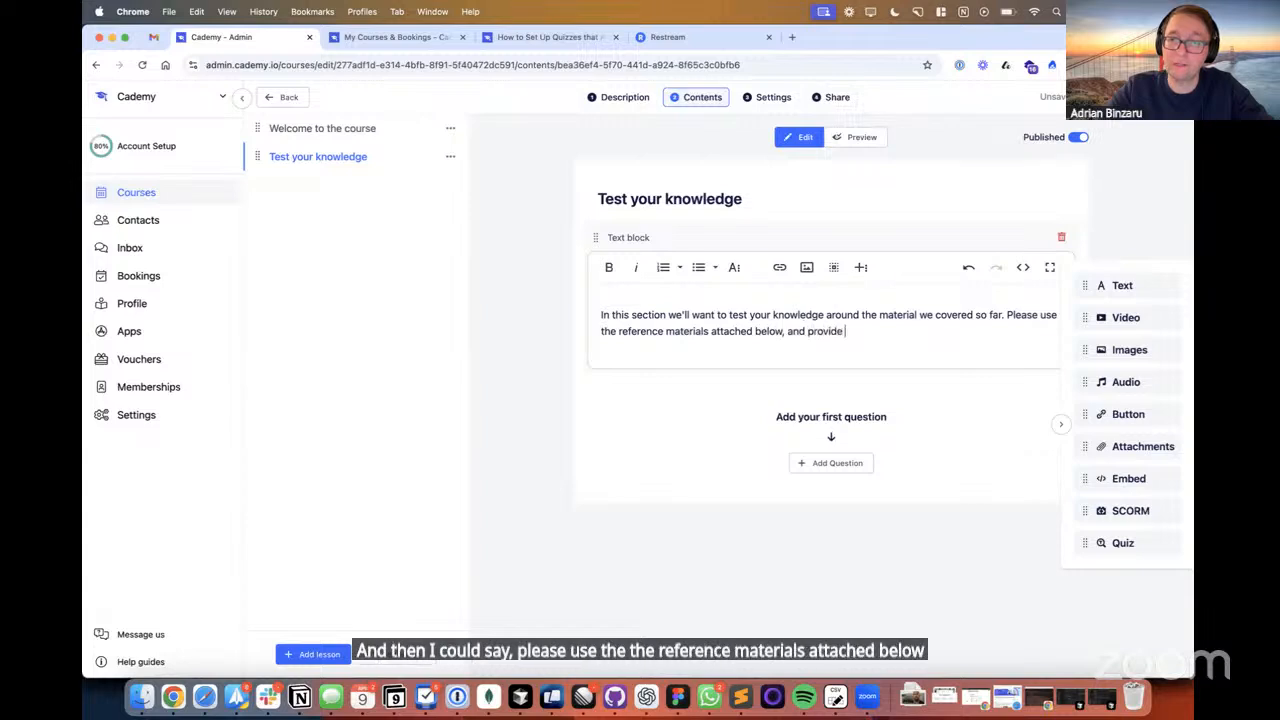
{"action": "type", "text": "your own ans"}
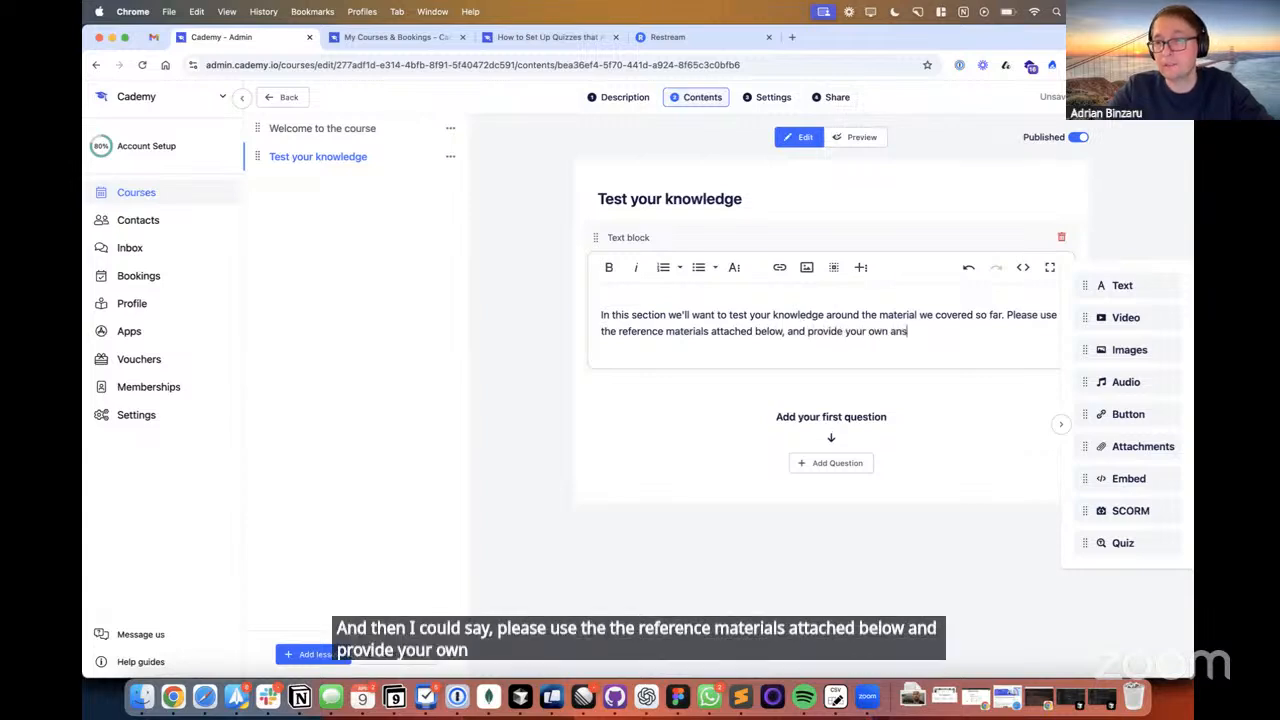
{"action": "type", "text": "wers in the same"}
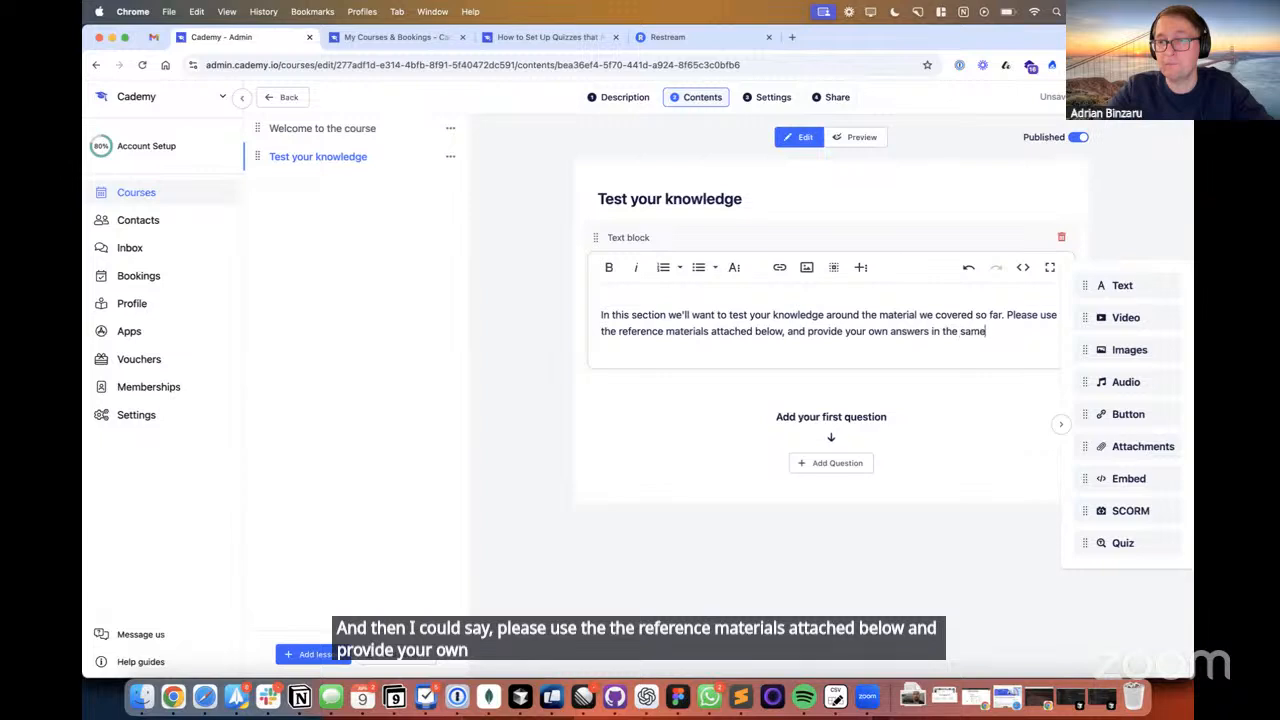
{"action": "type", "text": " format."}
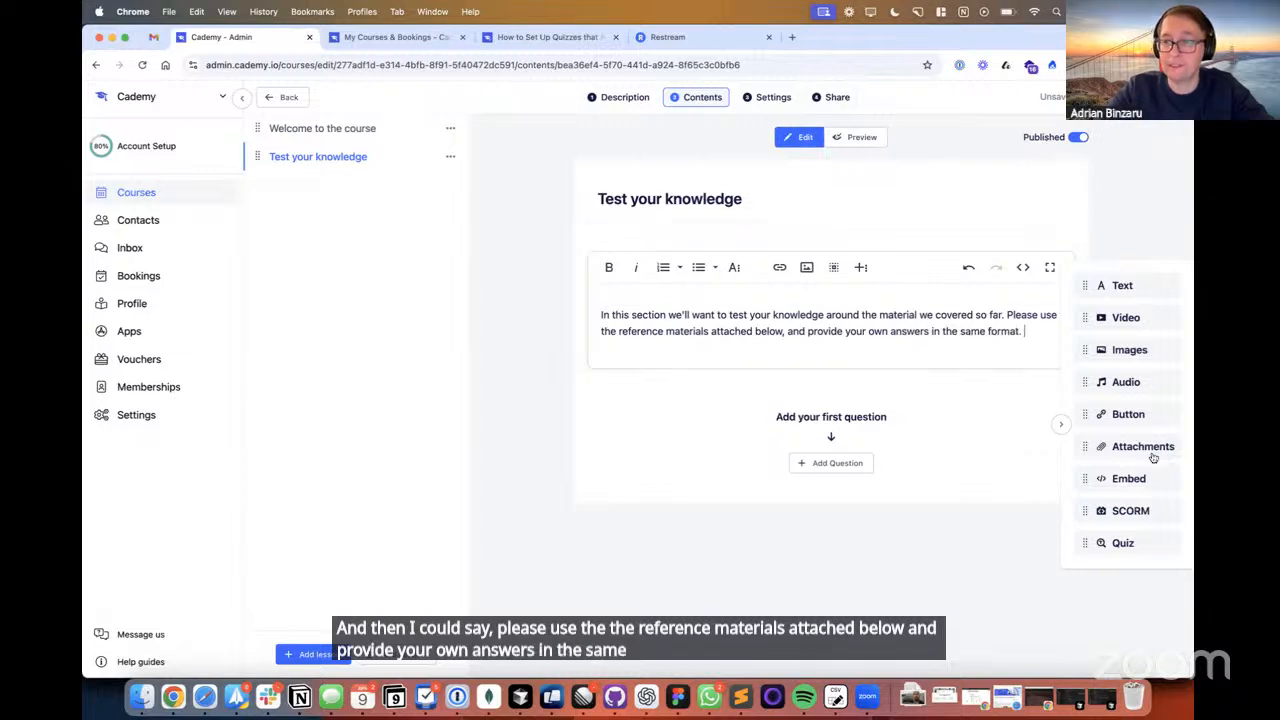
- Insert an attachment block between the text and the quiz containing sunrise-groove-176565.mp3 and embed-banner.png
{"action": "left_click_drag", "start_coordinate": [1153, 457], "coordinate": [705, 452]}
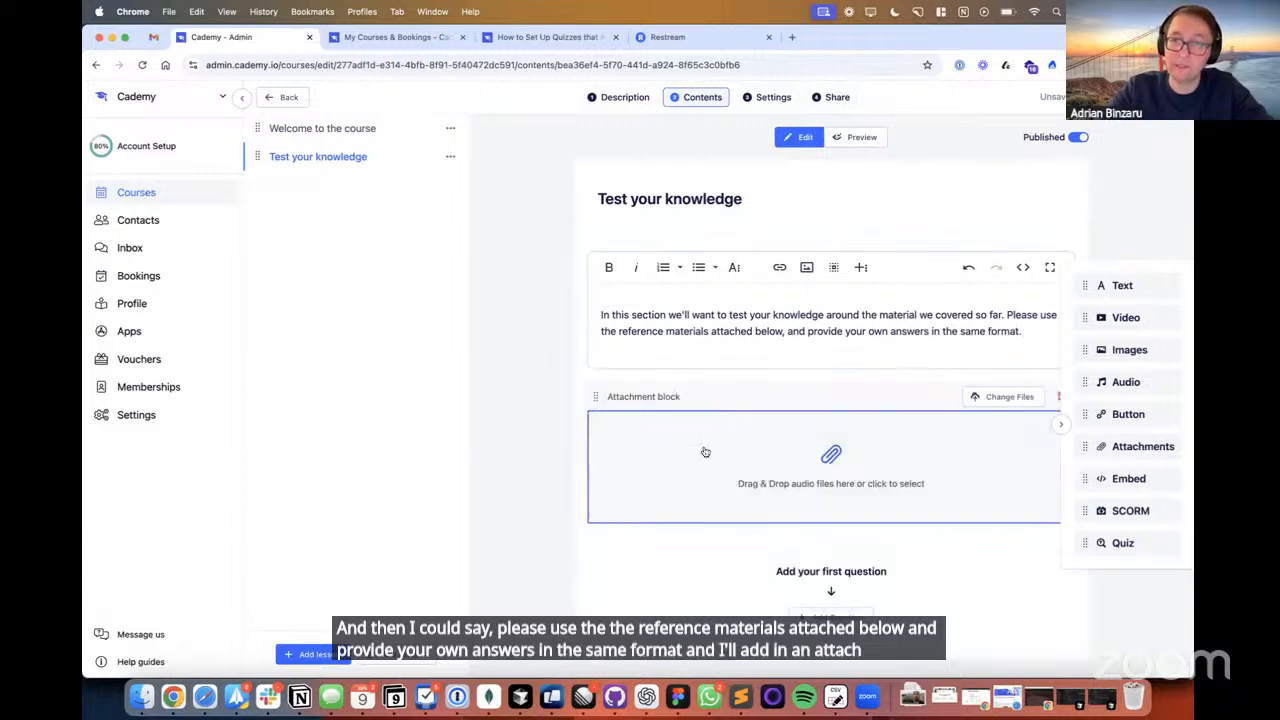
{"action": "left_click", "coordinate": [706, 477]}
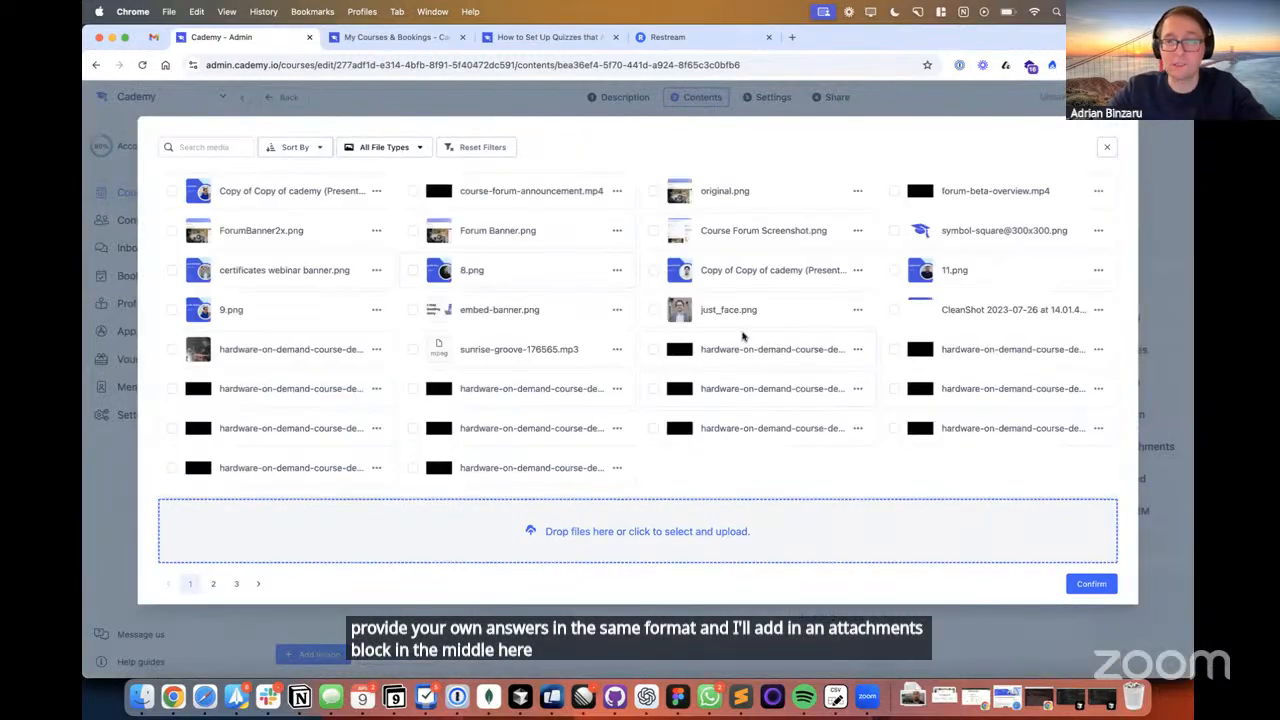
{"action": "left_click", "coordinate": [413, 349]}
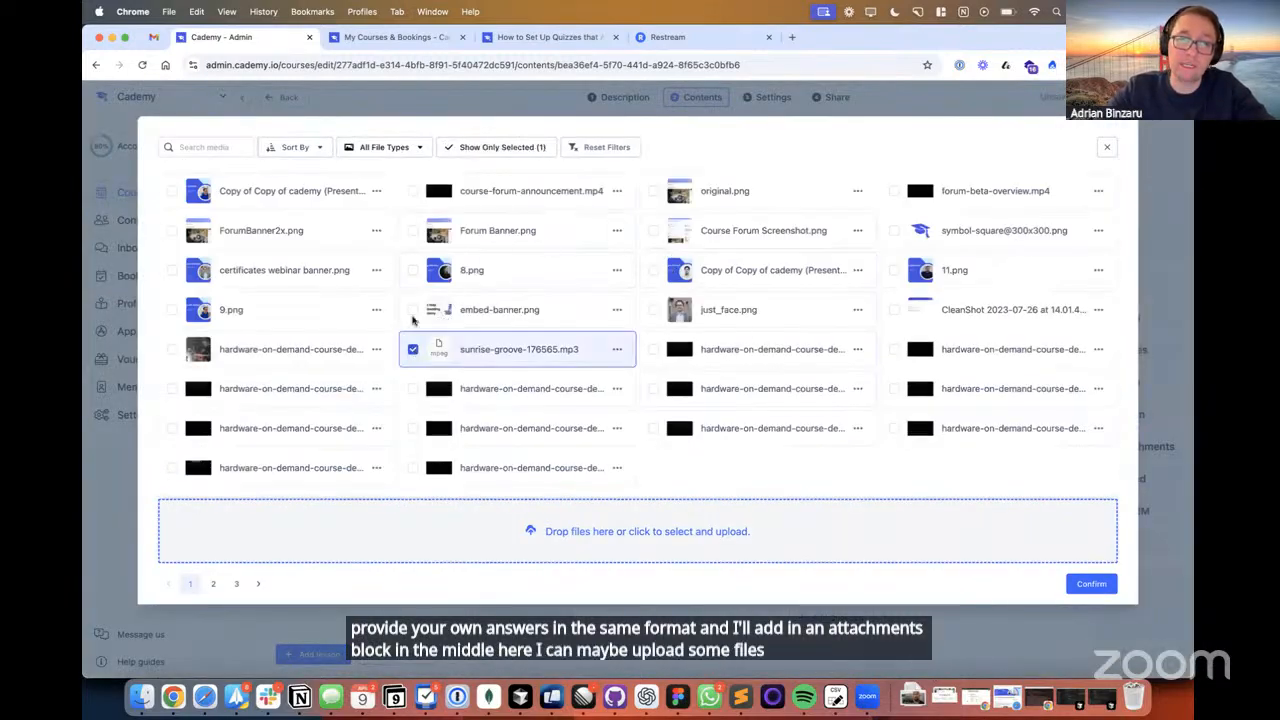
{"action": "left_click", "coordinate": [413, 310]}
{"action": "left_click", "coordinate": [1091, 583]}
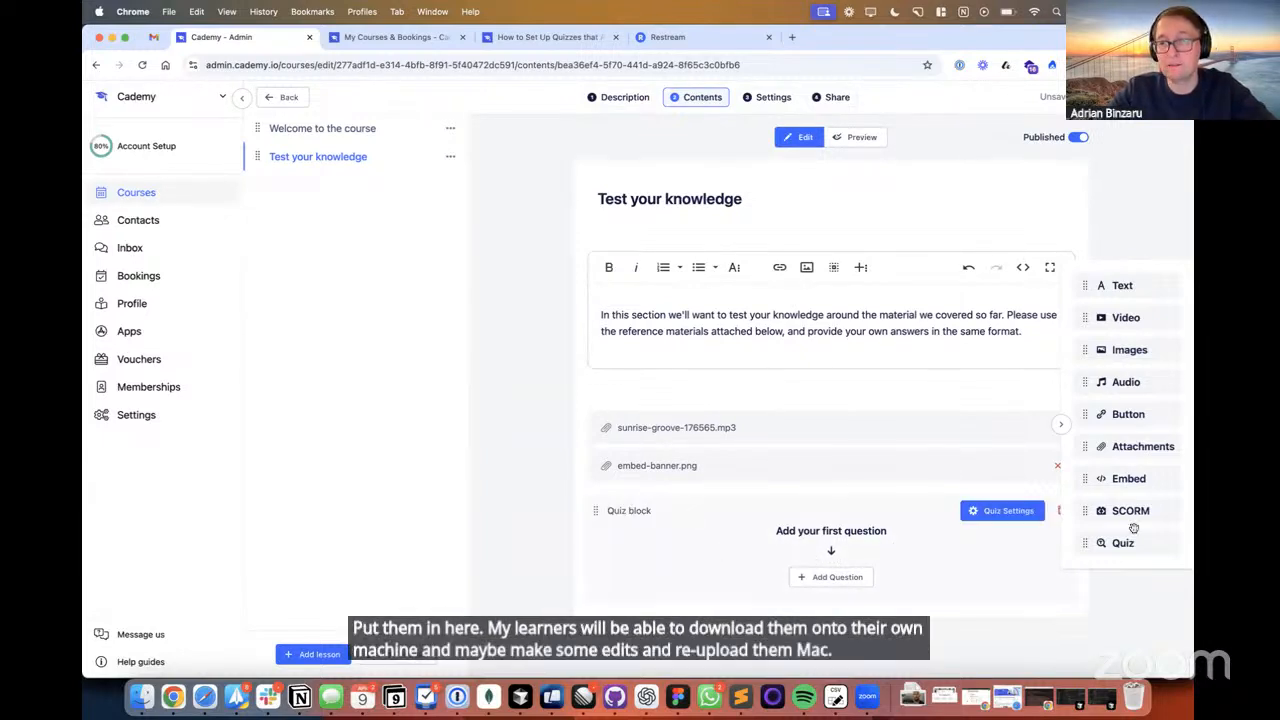
{"action": "left_click", "coordinate": [1060, 425]}
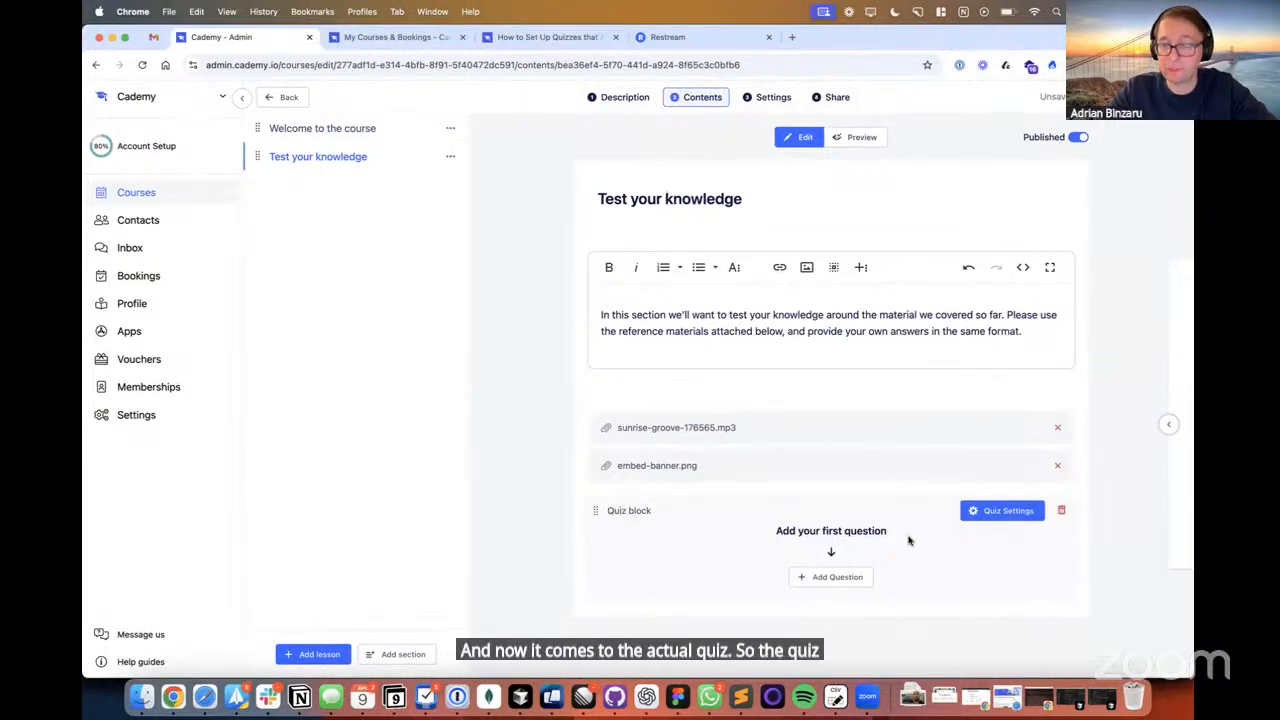
- Add a multiple-choice question to the quiz and give it a fourth choice
{"action": "left_click", "coordinate": [835, 577]}
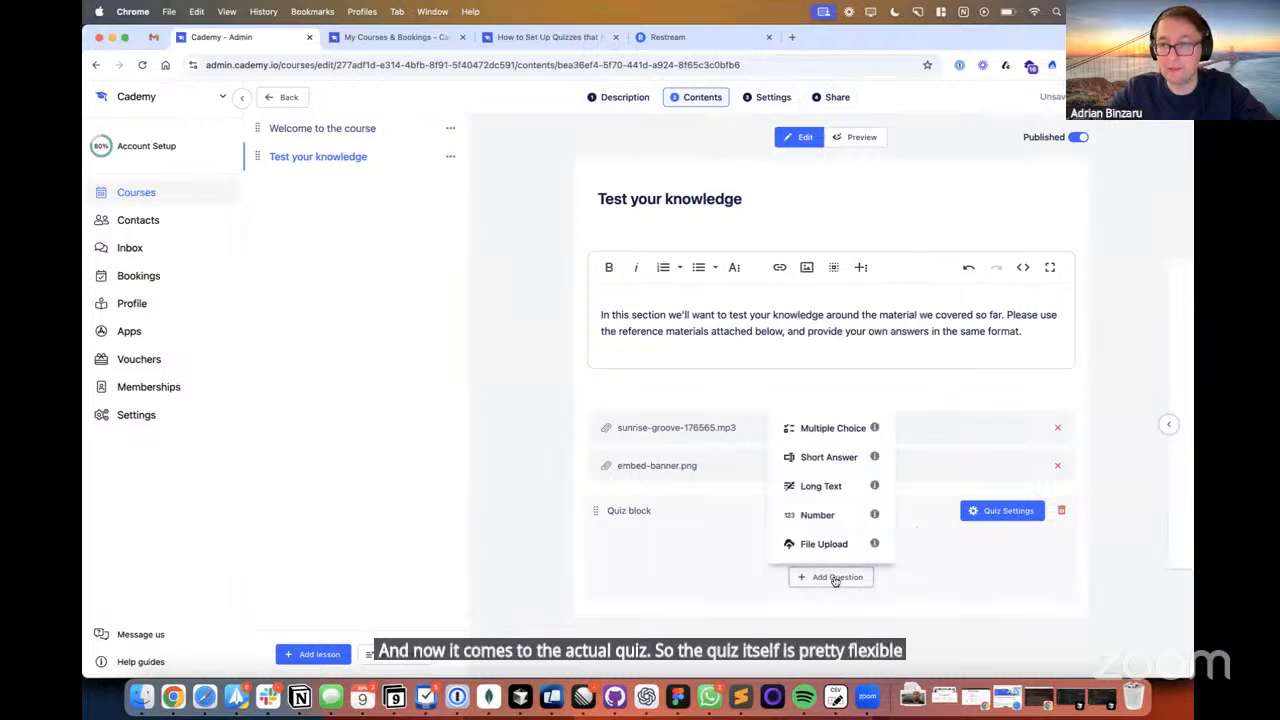
{"action": "left_click", "coordinate": [815, 437]}
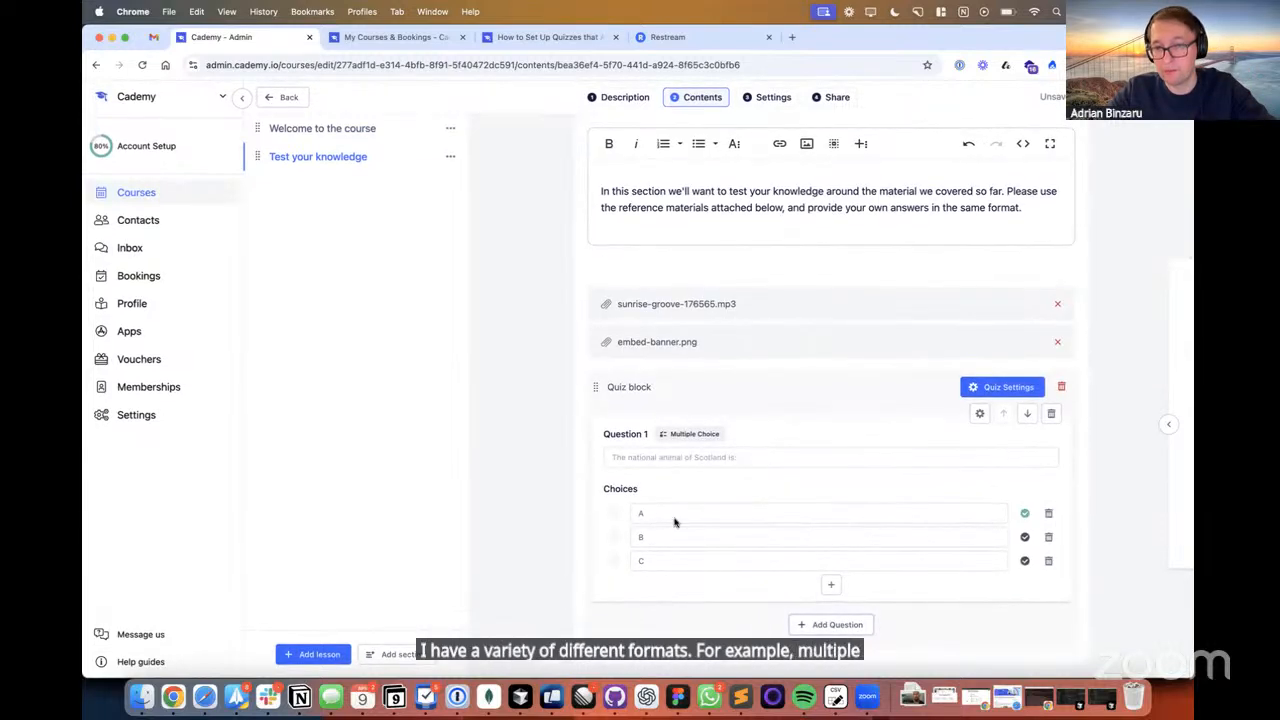
{"action": "left_click", "coordinate": [831, 584]}
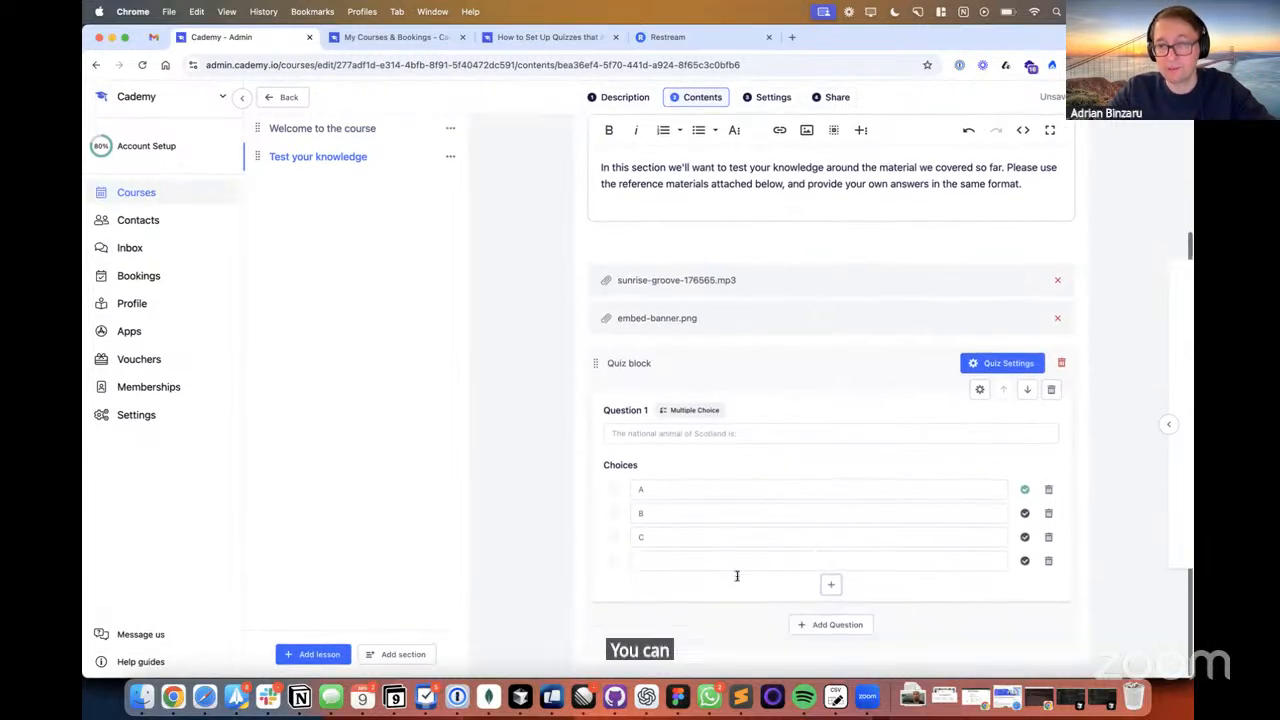
{"action": "left_click", "coordinate": [722, 567]}
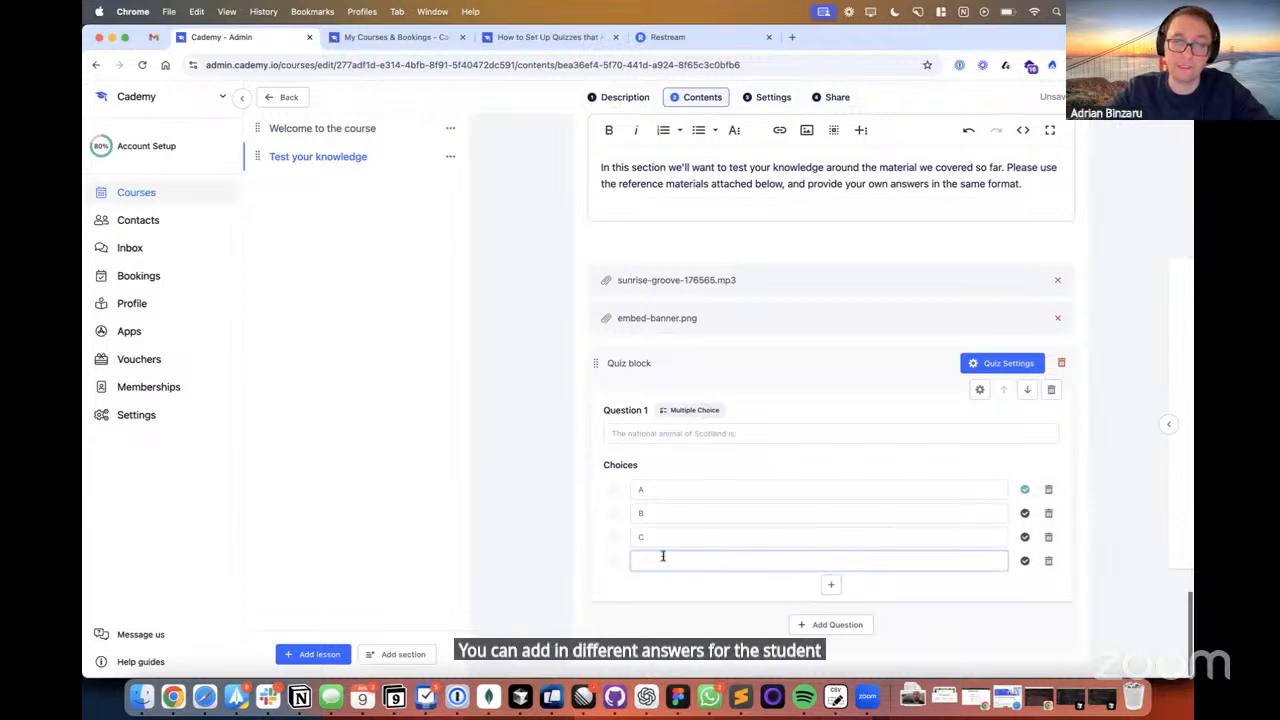
- Set the multiple-choice question's text to "What's the fourth letter in the English alphabet?"
{"action": "left_click", "coordinate": [656, 433]}
{"action": "type", "text": "What's the fourth"}
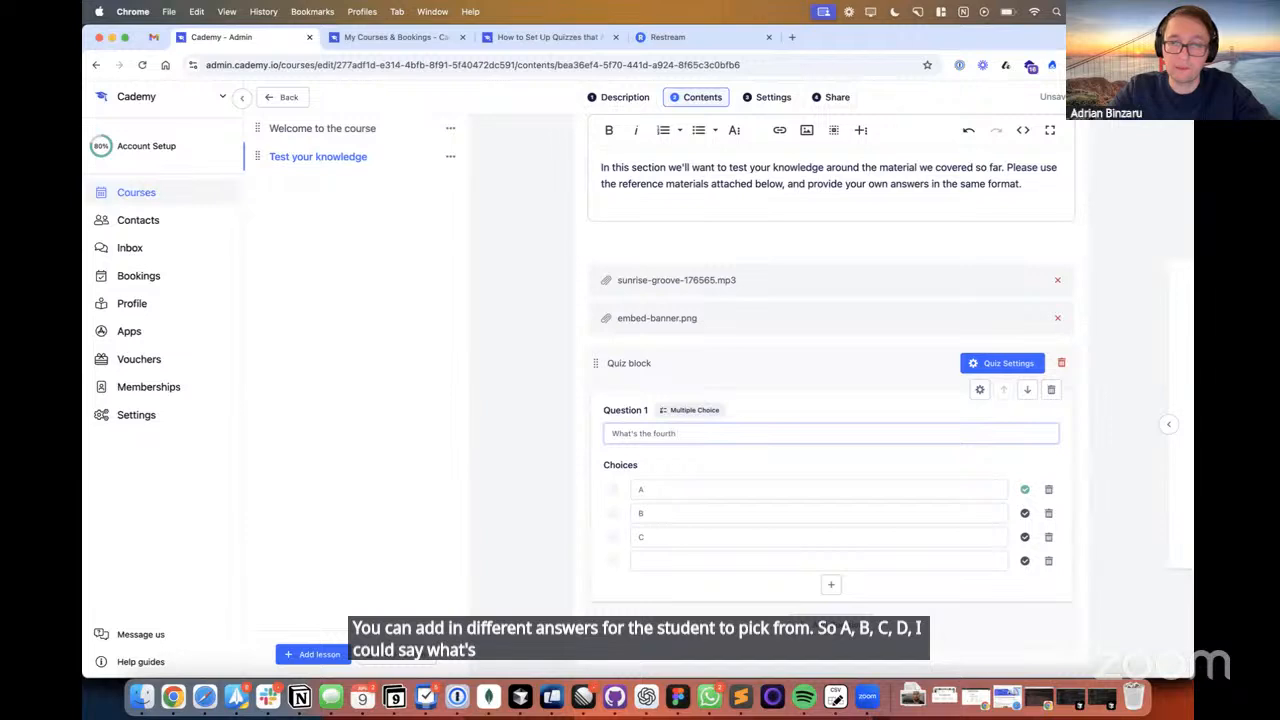
{"action": "type", "text": " letter in the englis"}
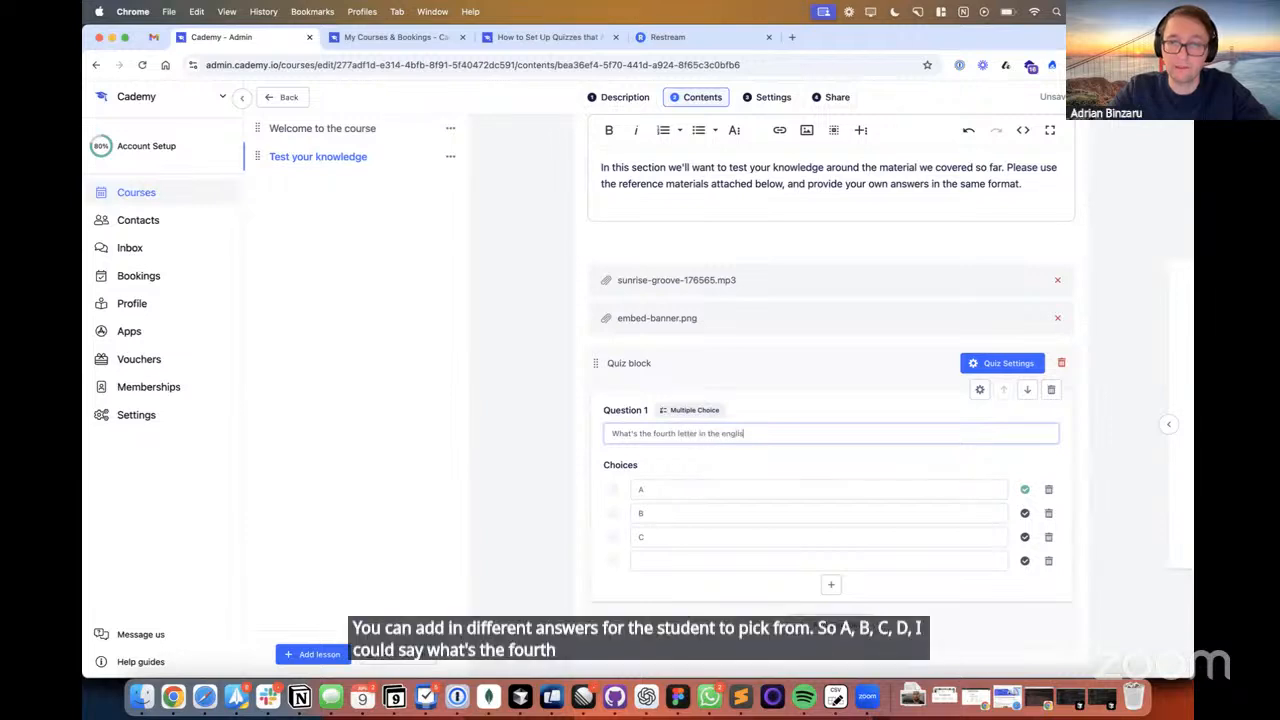
{"action": "key", "text": "BackSpace"}
{"action": "key", "text": "BackSpace"}
{"action": "key", "text": "BackSpace"}
{"action": "key", "text": "BackSpace"}
{"action": "key", "text": "BackSpace"}
{"action": "key", "text": "BackSpace"}
{"action": "type", "text": "Englis"}
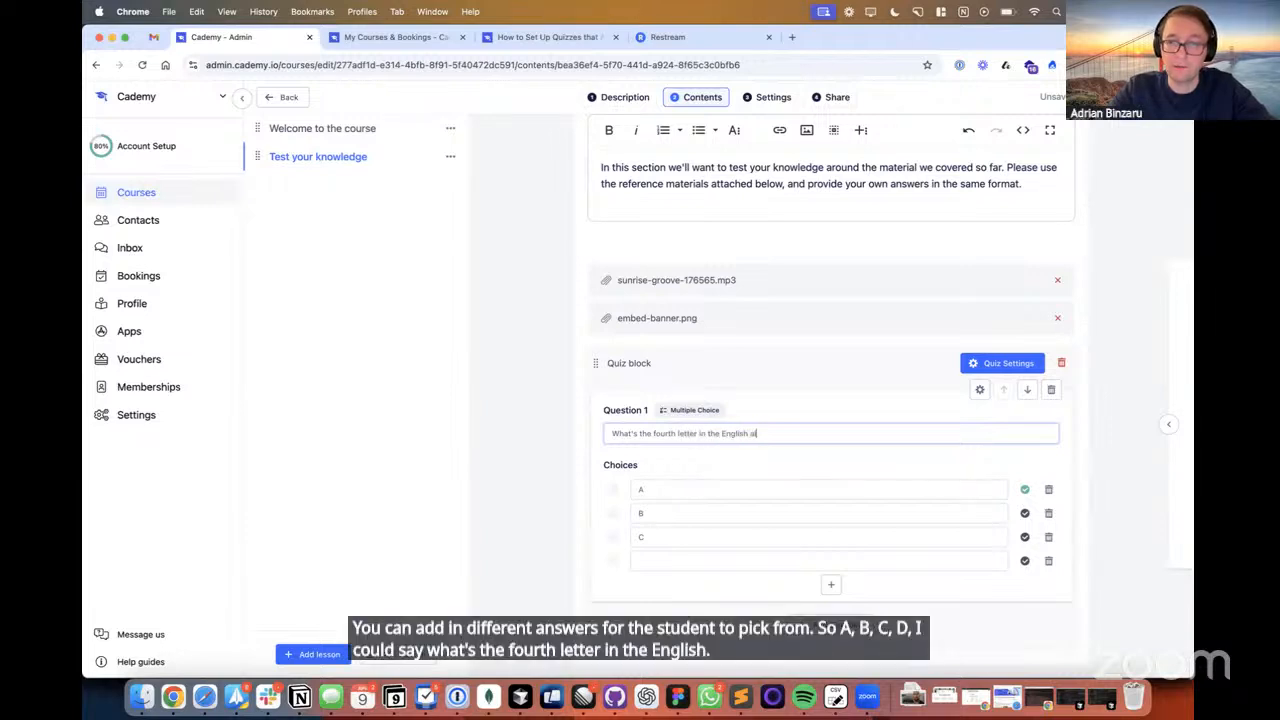
{"action": "type", "text": "h alphabet?"}
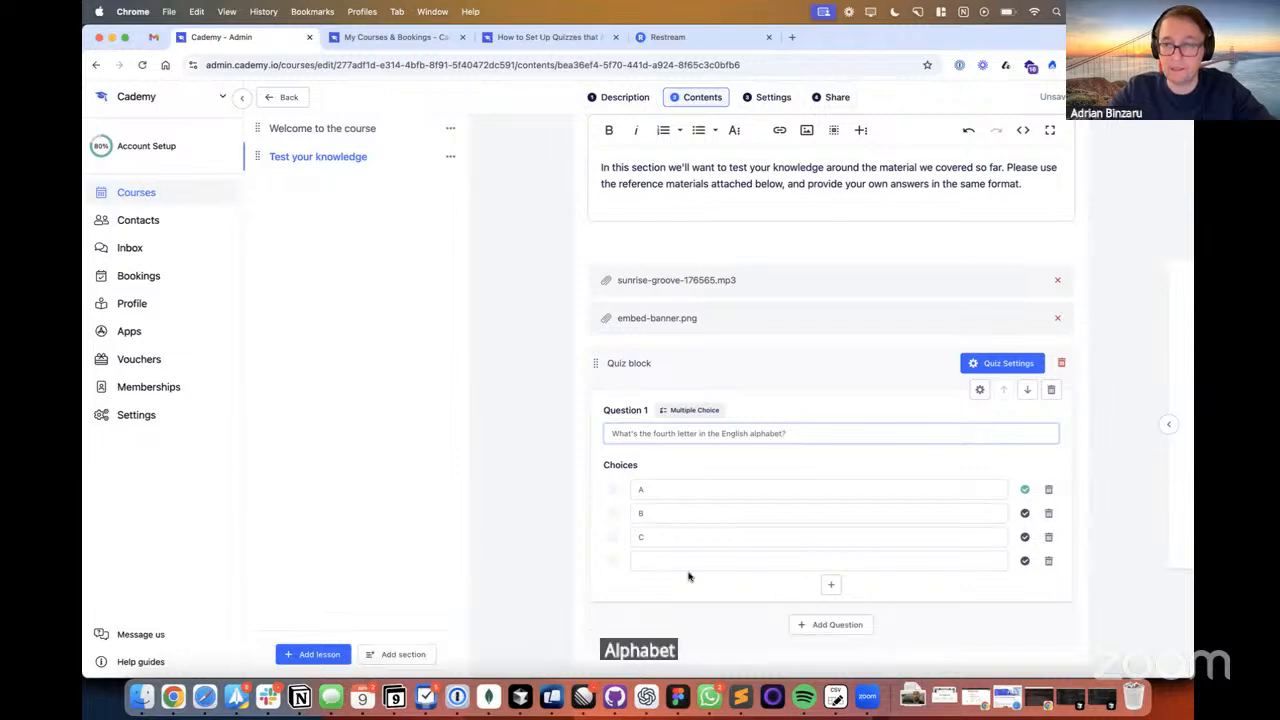
- Fill the fourth choice with "D" and mark it as the correct answer
{"action": "left_click", "coordinate": [686, 564]}
{"action": "type", "text": "D"}
{"action": "left_click", "coordinate": [1024, 562]}
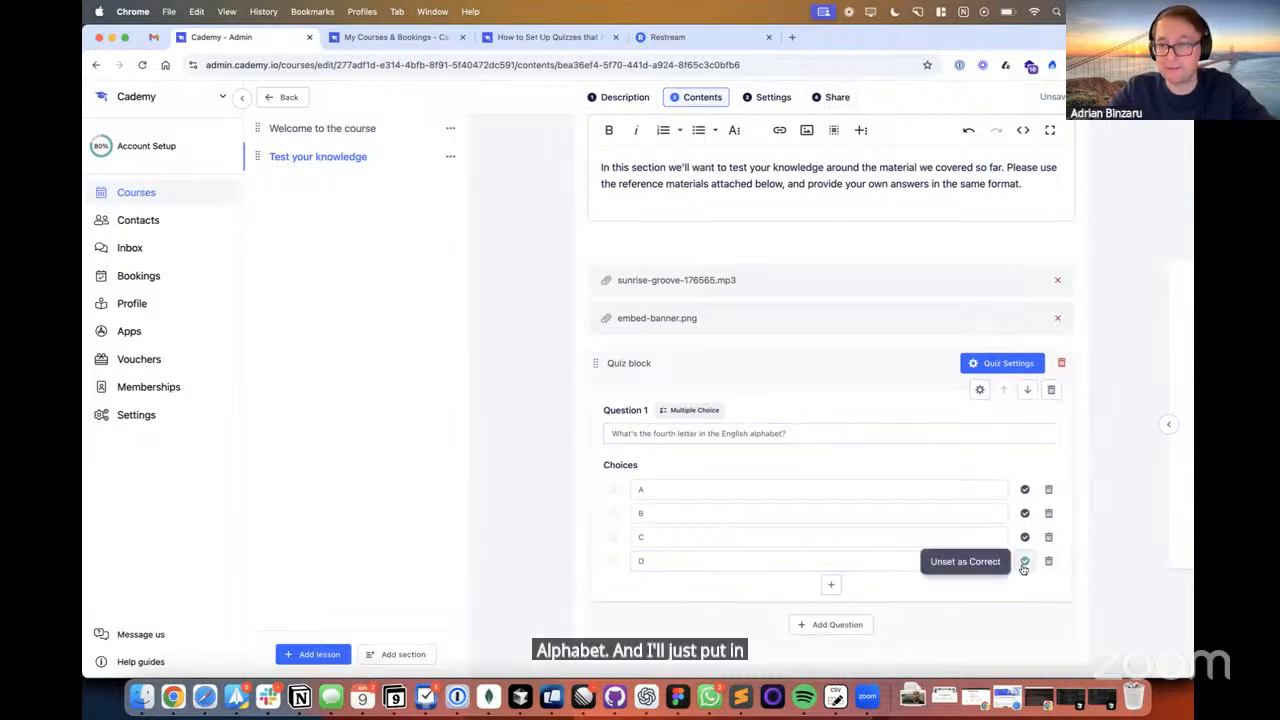
- Add a short-answer question reading "What's the best course management platform on the planet?" and set its correct answer to "Cademy"
{"action": "left_click", "coordinate": [840, 624]}
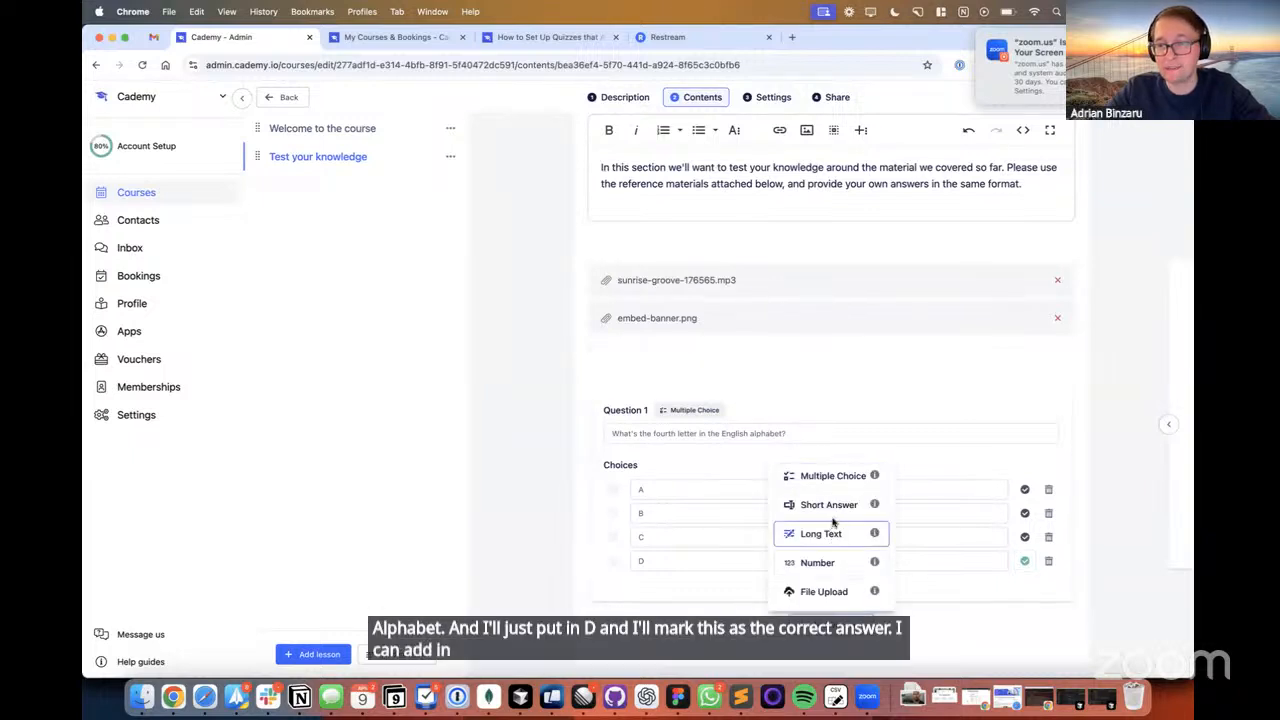
{"action": "left_click", "coordinate": [829, 505]}
{"action": "left_click", "coordinate": [677, 517]}
{"action": "type", "text": "W"}
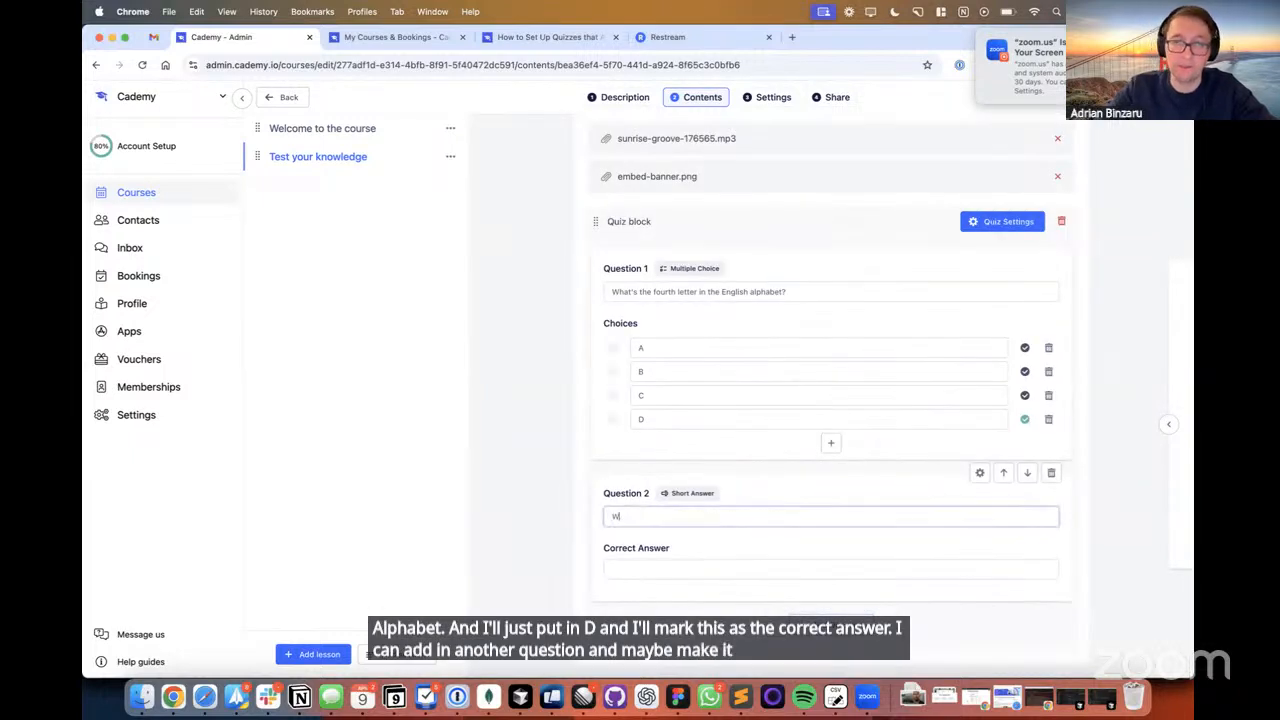
{"action": "type", "text": "hat's the bes"}
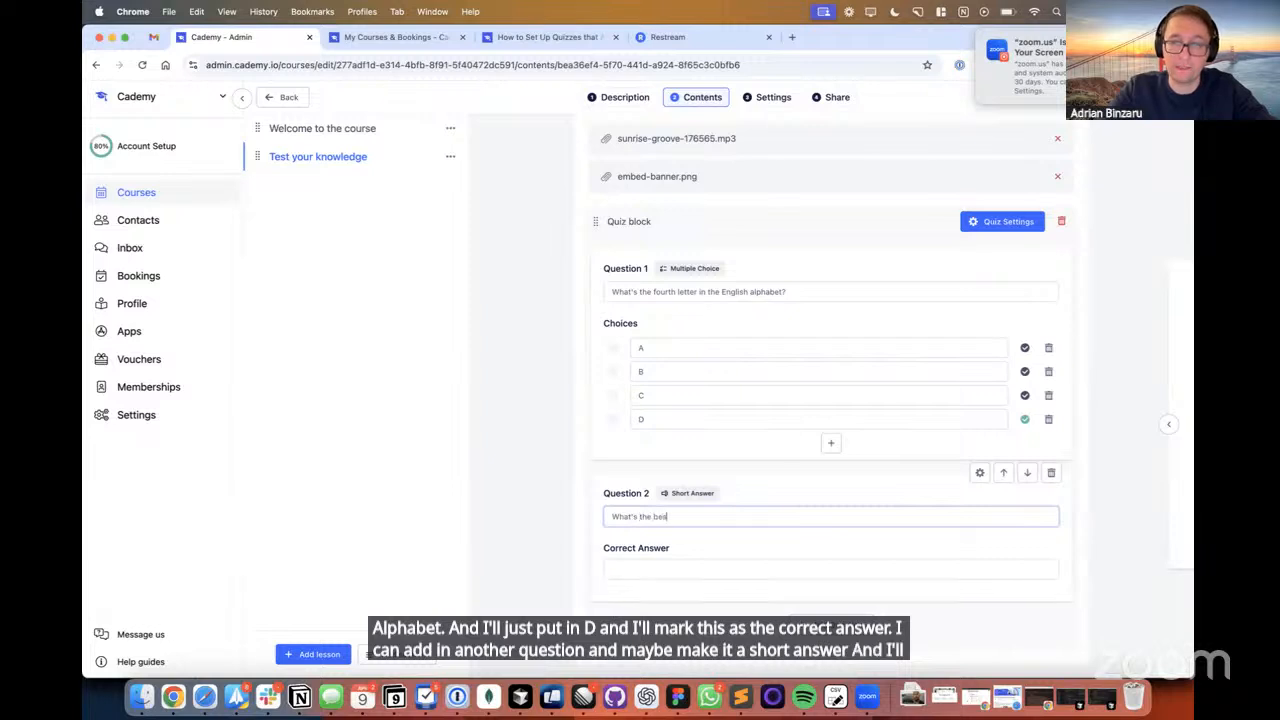
{"action": "type", "text": "t course management pla"}
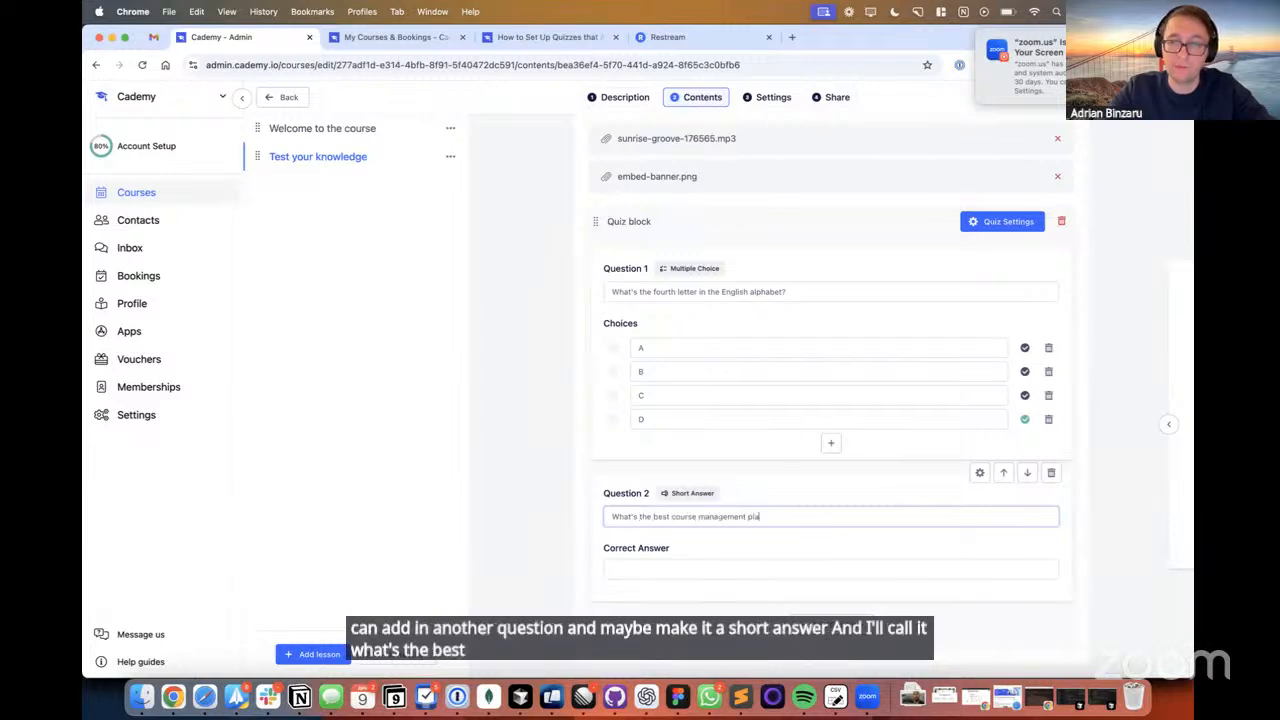
{"action": "type", "text": "tform in"}
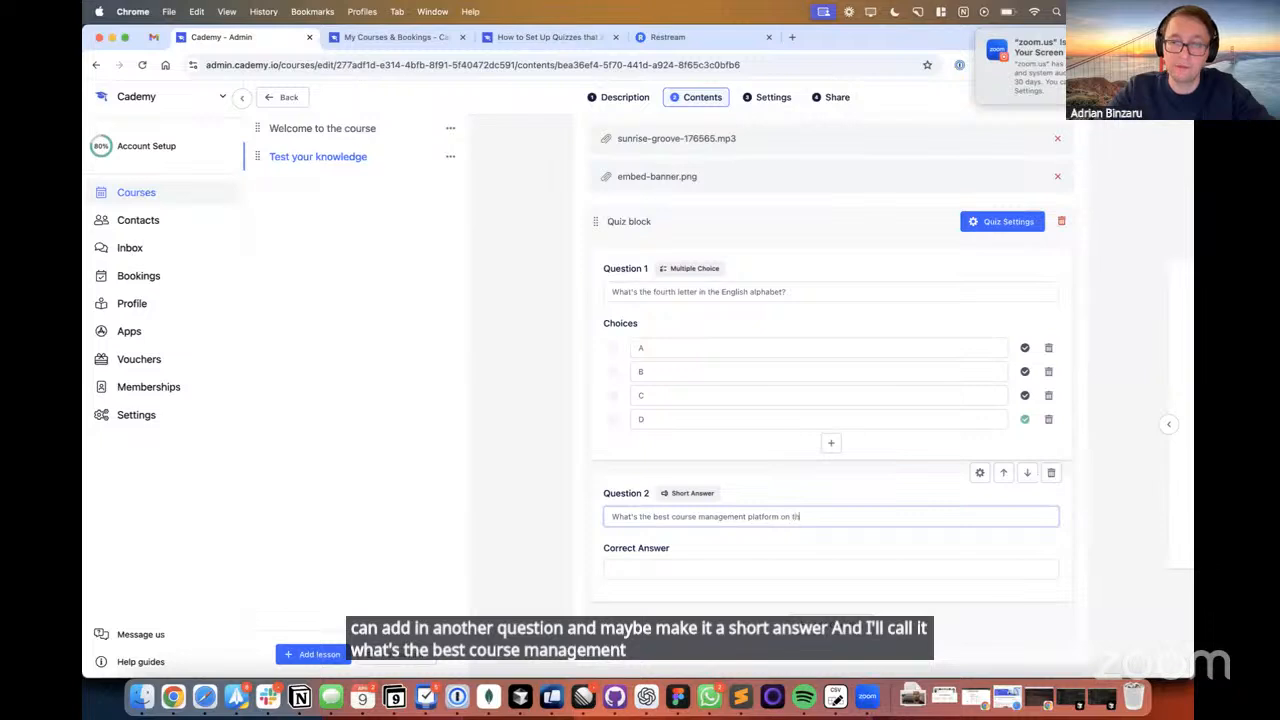
{"action": "type", "text": " the planet?"}
{"action": "left_click", "coordinate": [688, 566]}
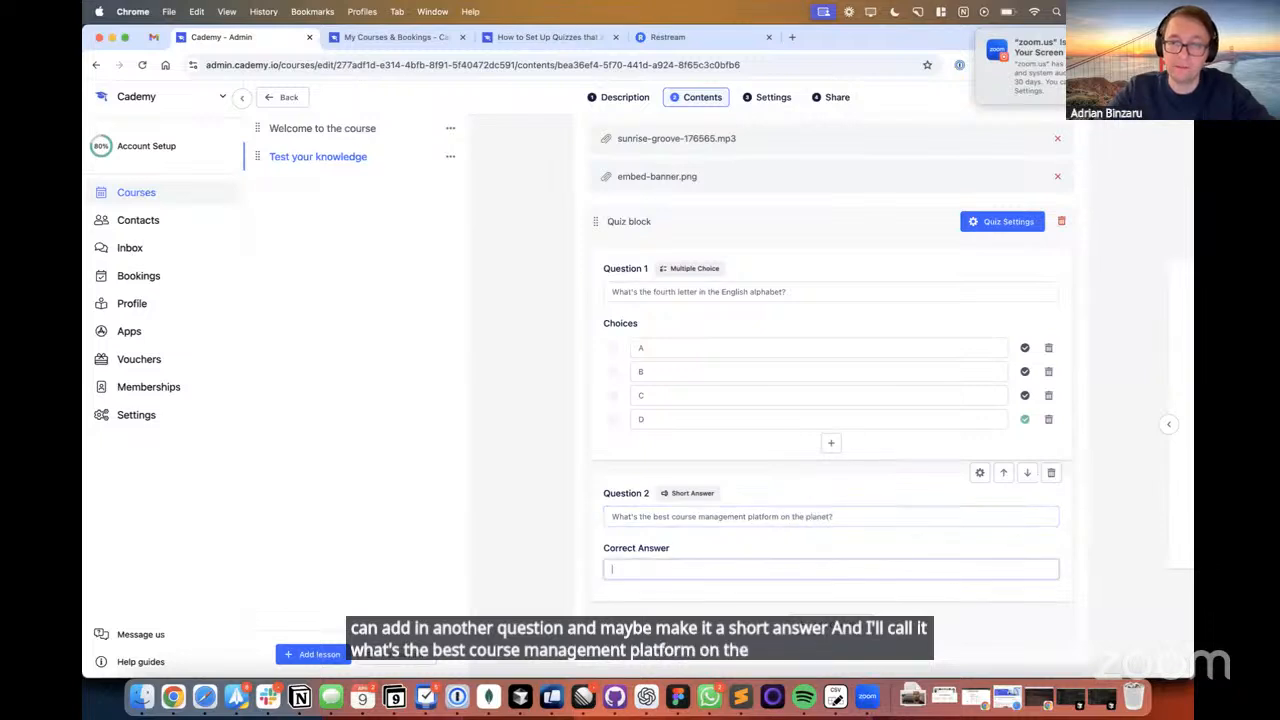
{"action": "type", "text": "Cademy"}
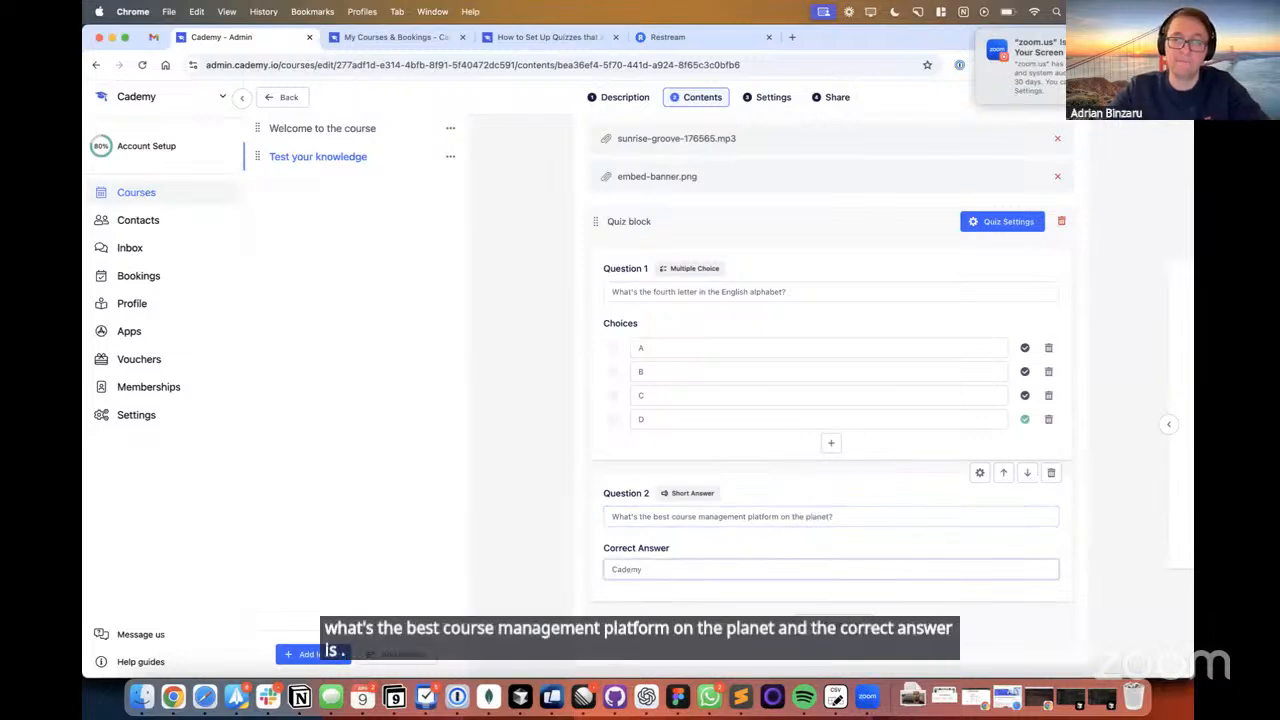
- Add a file upload question to the quiz below the short-answer question
{"action": "left_click", "coordinate": [856, 633]}
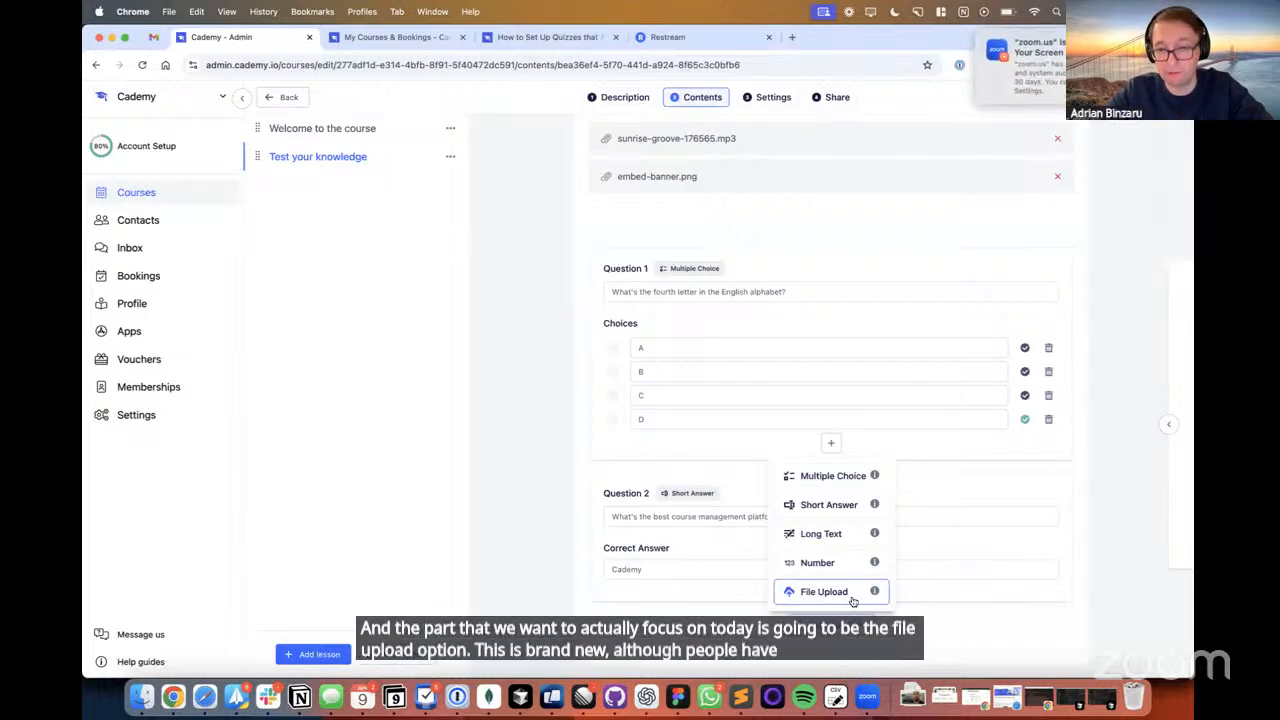
{"action": "left_click", "coordinate": [851, 594]}
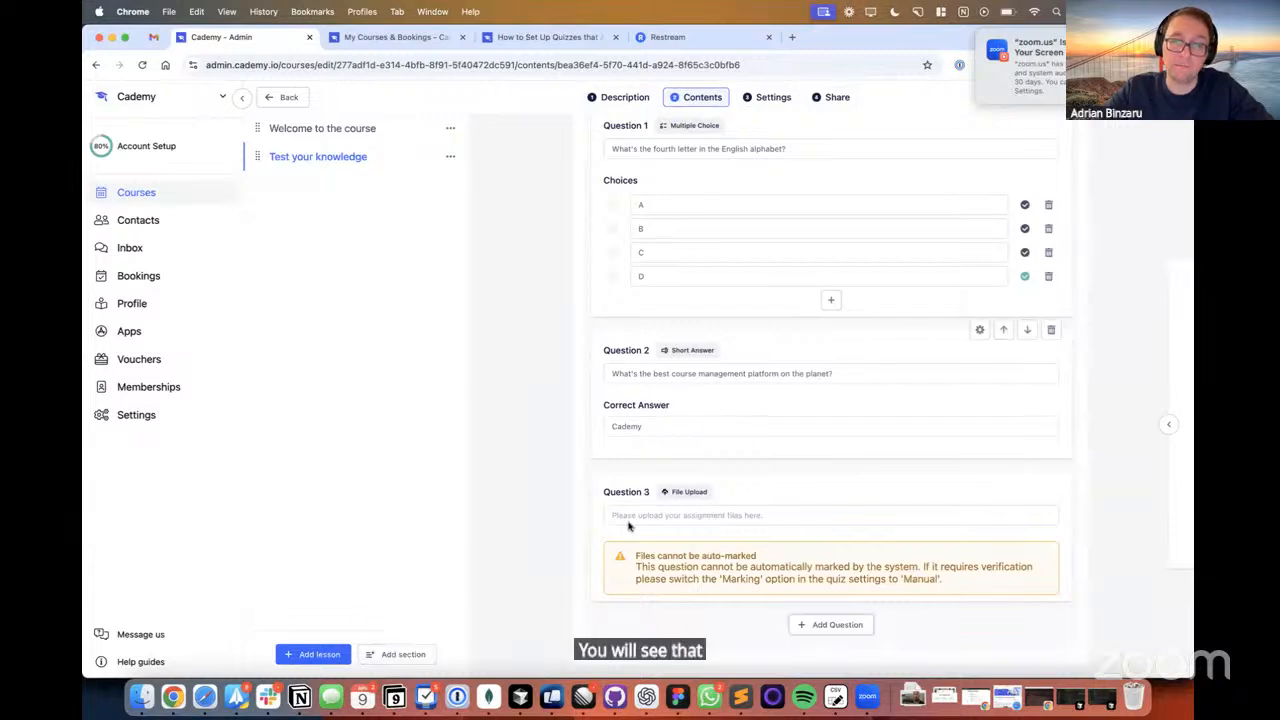
{"action": "triple_click", "coordinate": [727, 580]}
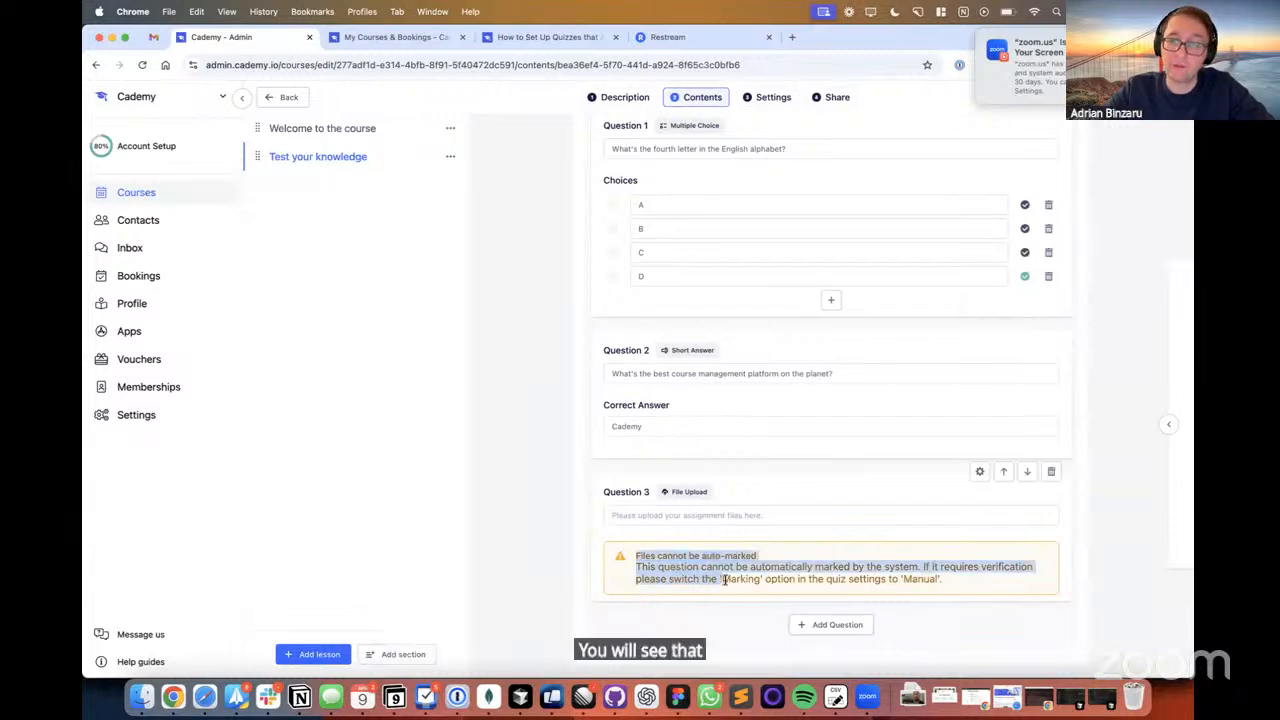
- Set the file upload question's text to "Please upload your evidence as requested above"
{"action": "left_click", "coordinate": [660, 517]}
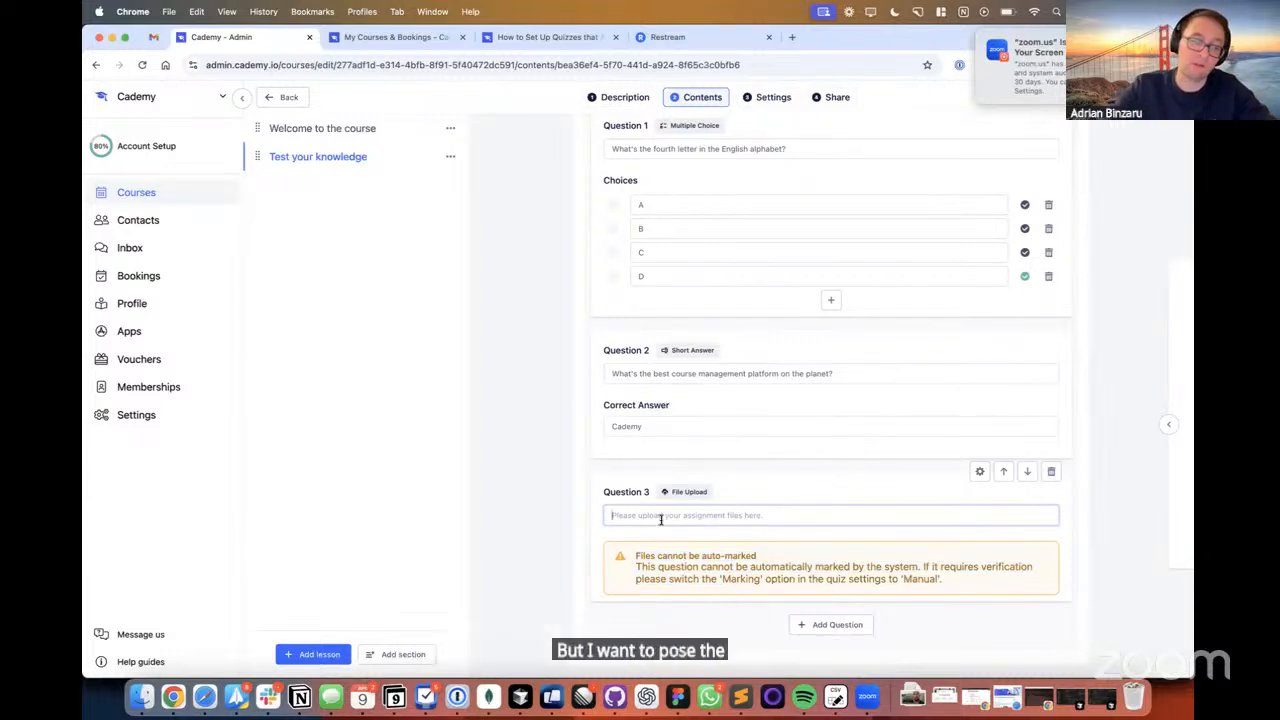
{"action": "type", "text": "Please"}
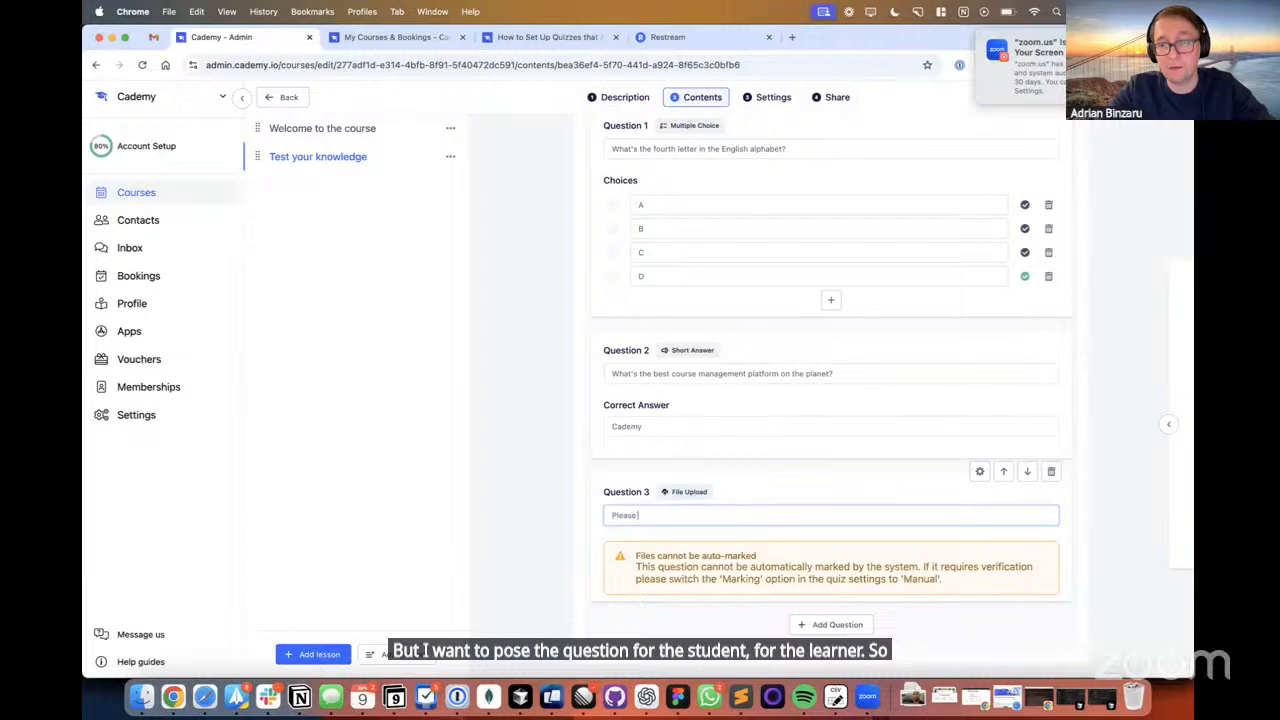
{"action": "type", "text": " uploa"}
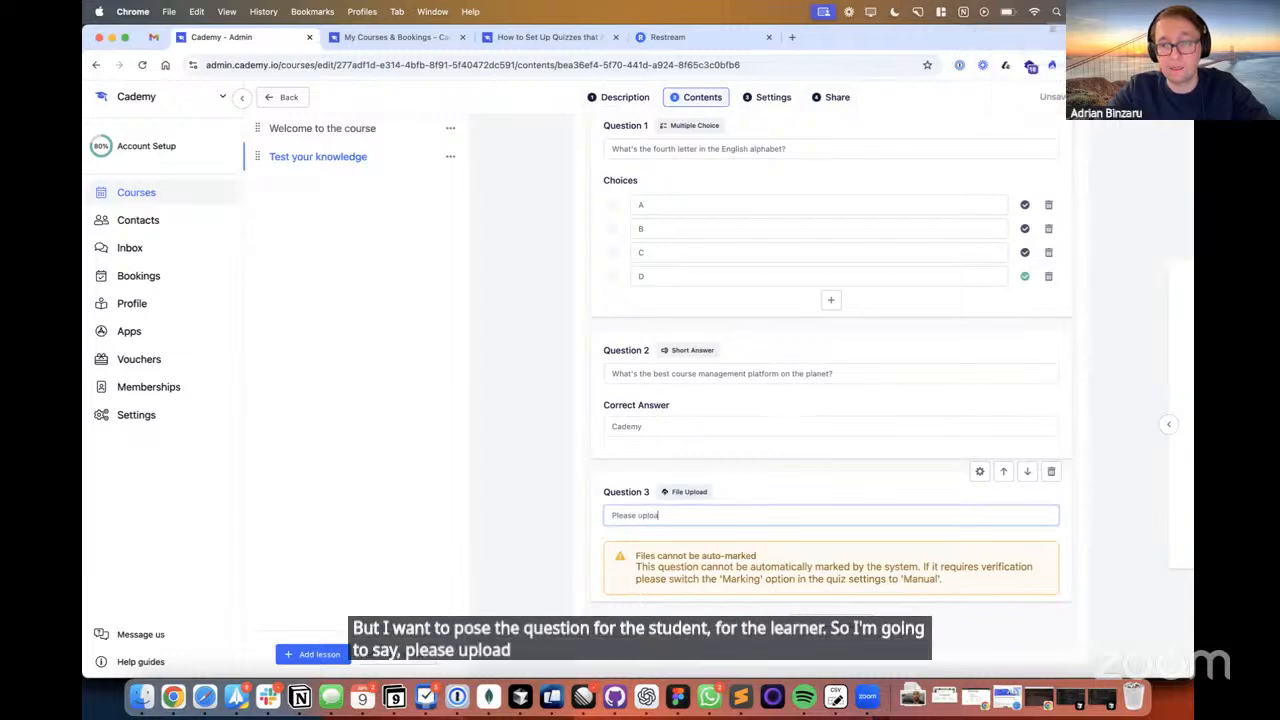
{"action": "type", "text": "d your evicen"}
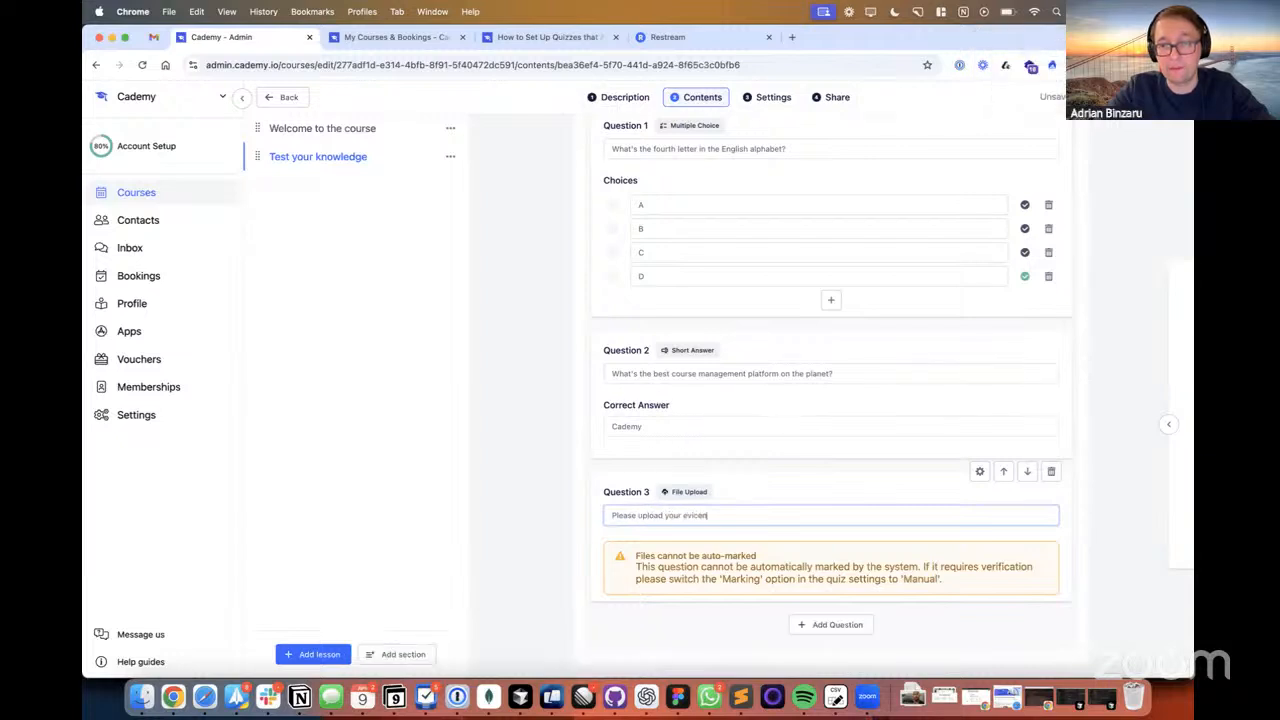
{"action": "key", "text": "BackSpace"}
{"action": "key", "text": "BackSpace"}
{"action": "key", "text": "BackSpace"}
{"action": "type", "text": "de"}
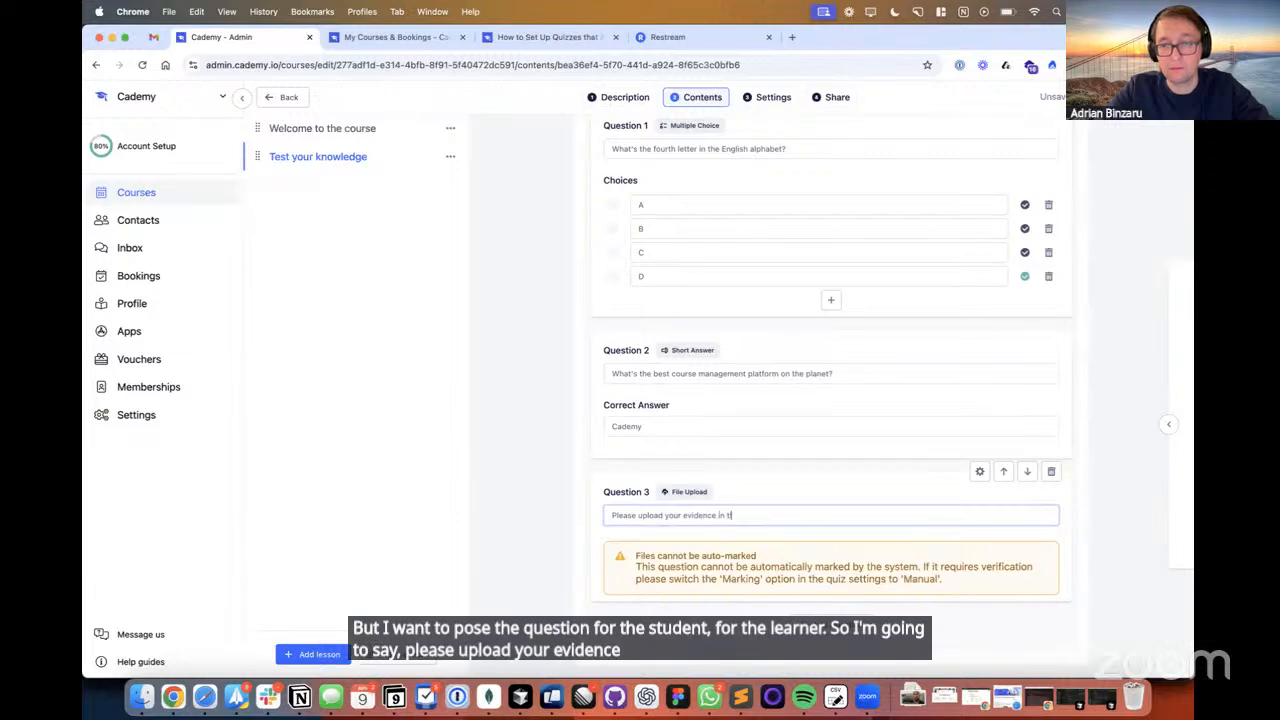
{"action": "type", "text": "nce as re"}
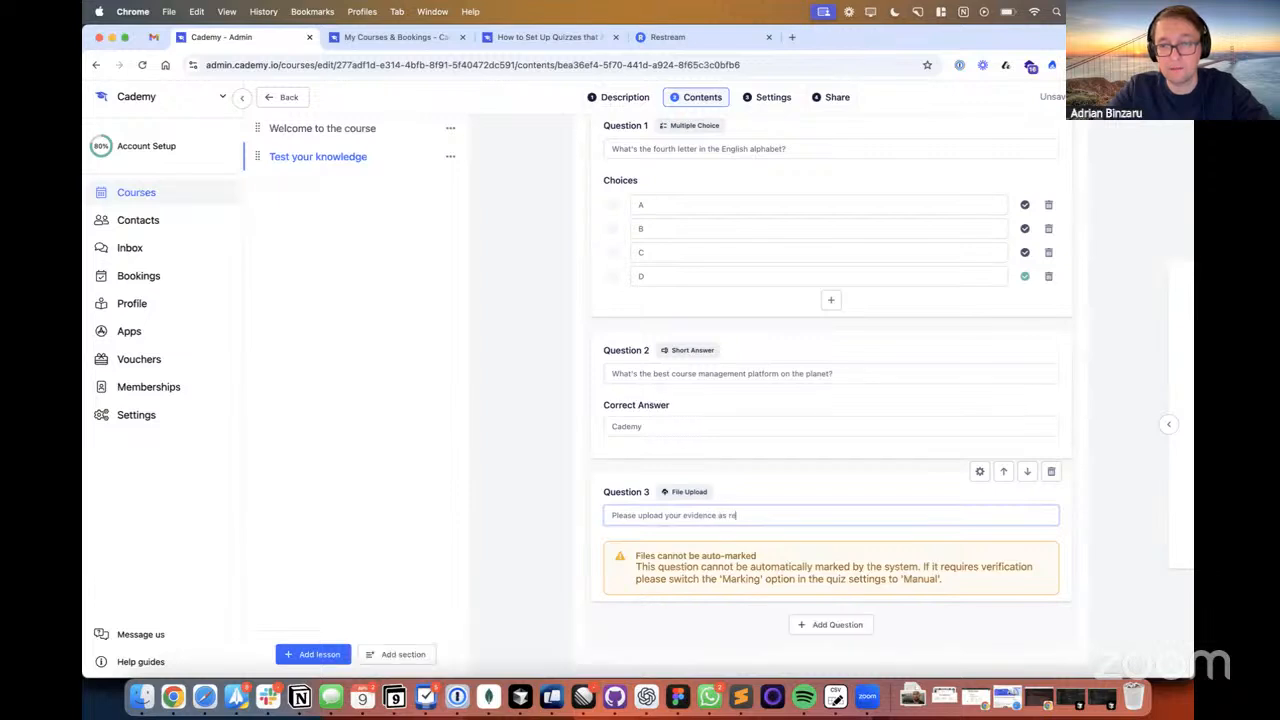
{"action": "type", "text": "quested above"}
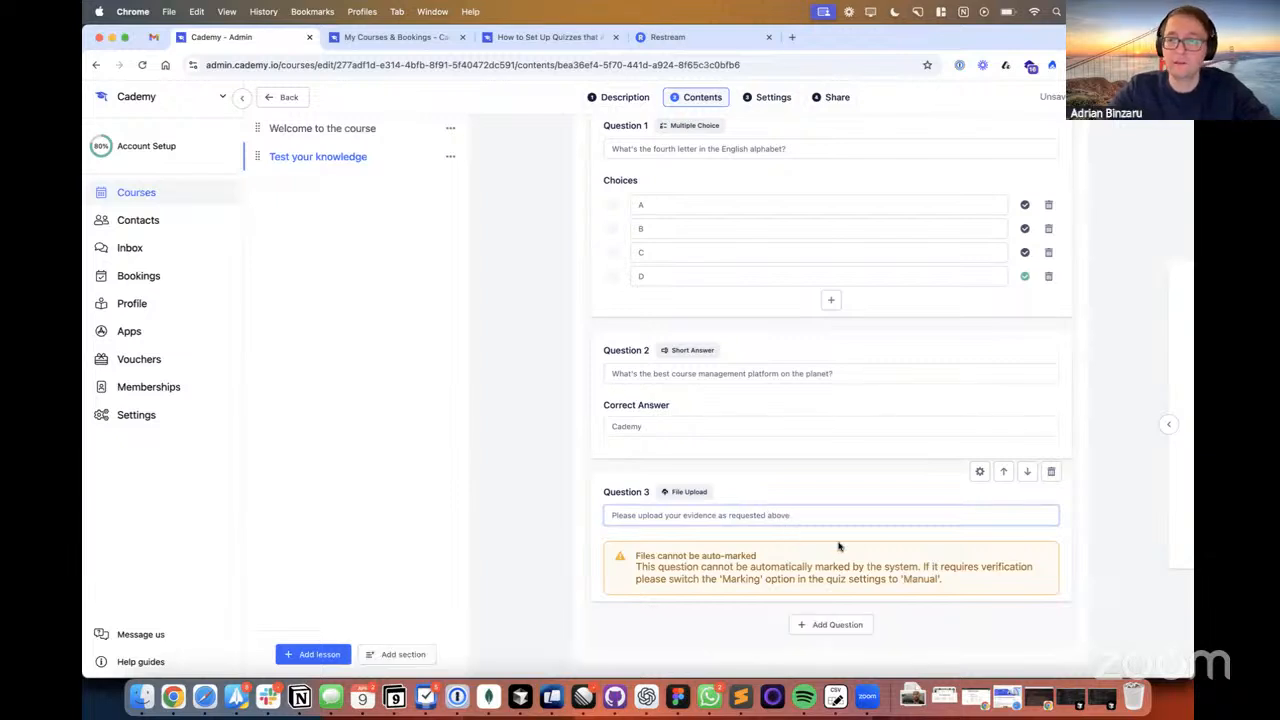
- Set the file upload question's upload instructions to "Please upload PDFs" in its settings and save them
{"action": "mouse_move", "coordinate": [984, 480]}
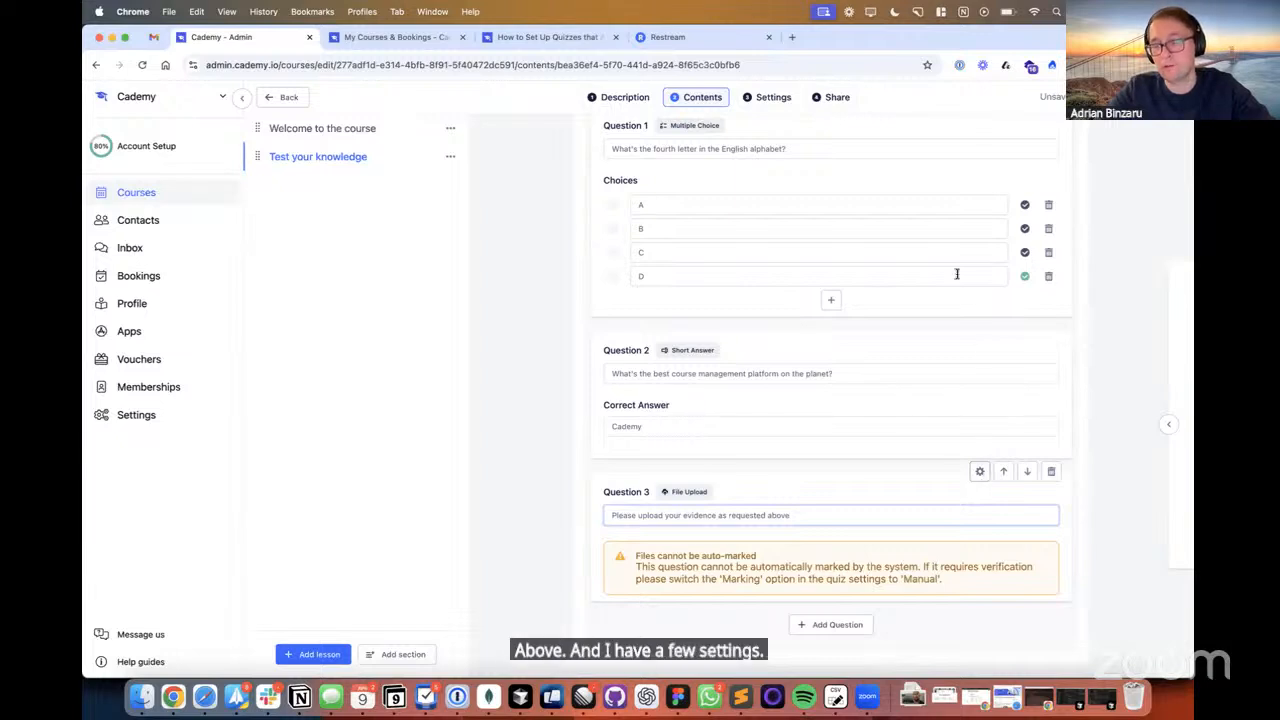
{"action": "left_click", "coordinate": [979, 472]}
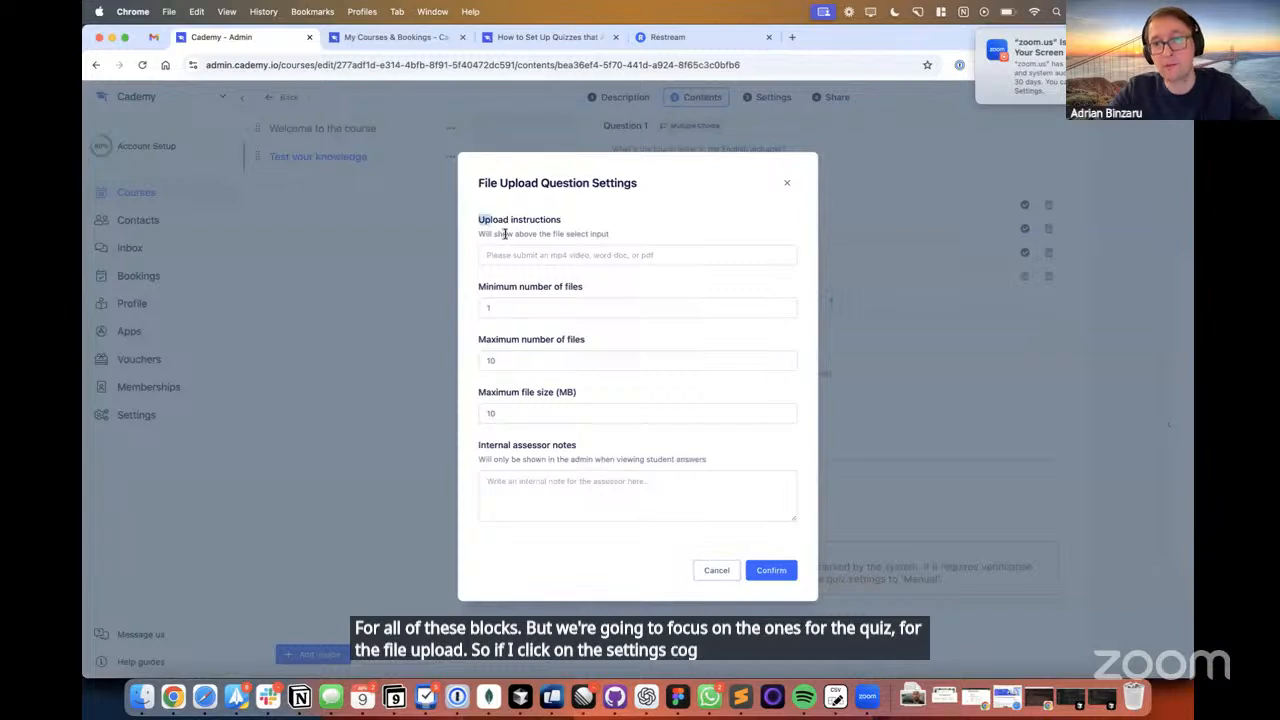
{"action": "left_click_drag", "start_coordinate": [479, 219], "coordinate": [496, 243]}
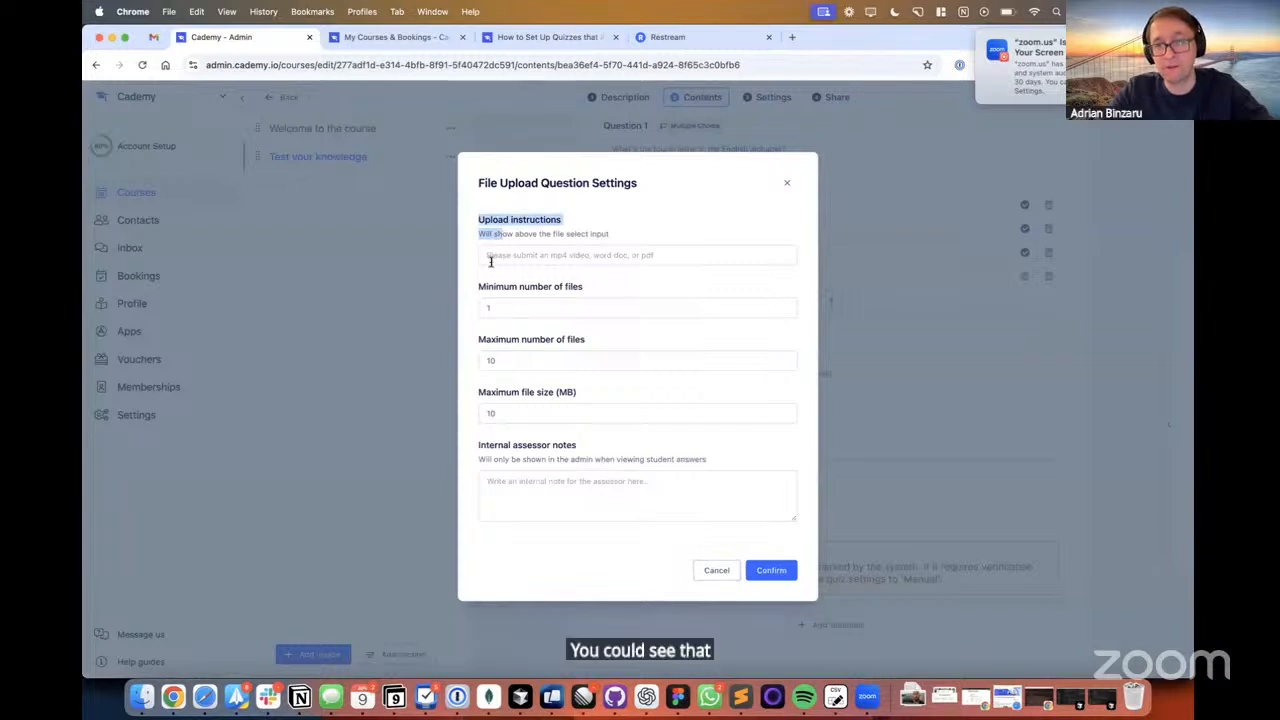
{"action": "left_click", "coordinate": [490, 258]}
{"action": "type", "text": "Ple"}
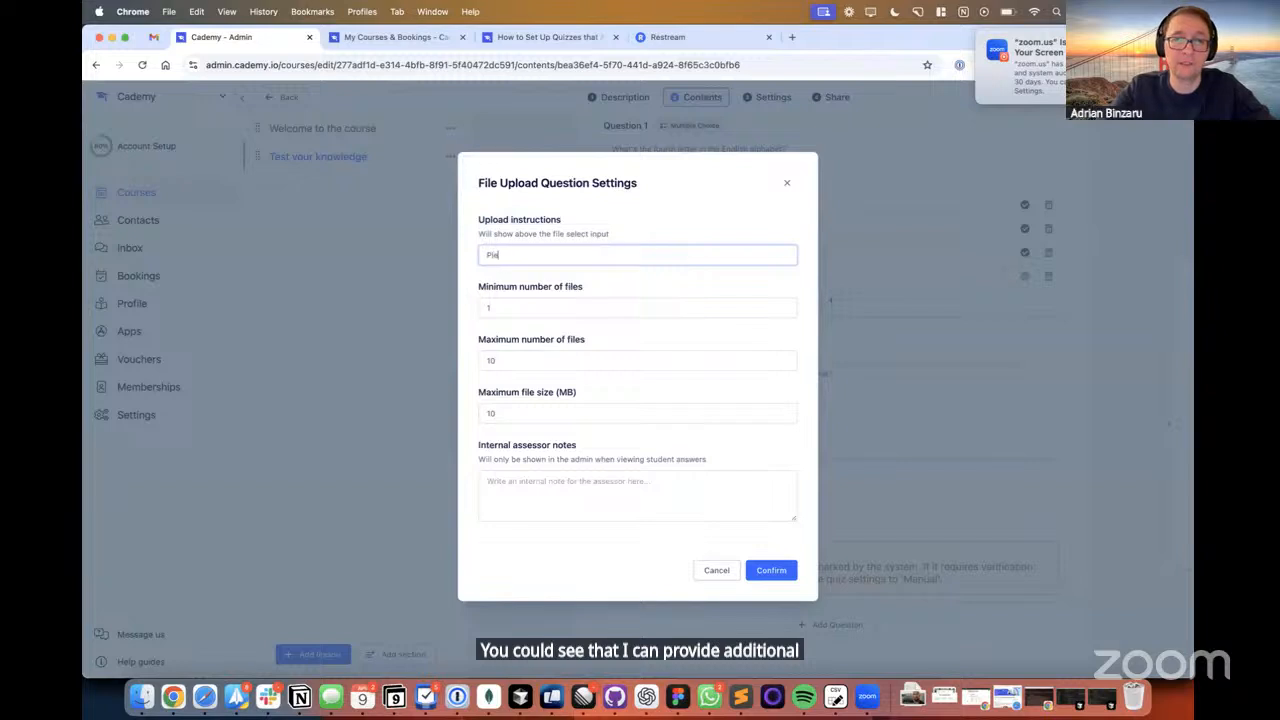
{"action": "type", "text": "ase upload PDS"}
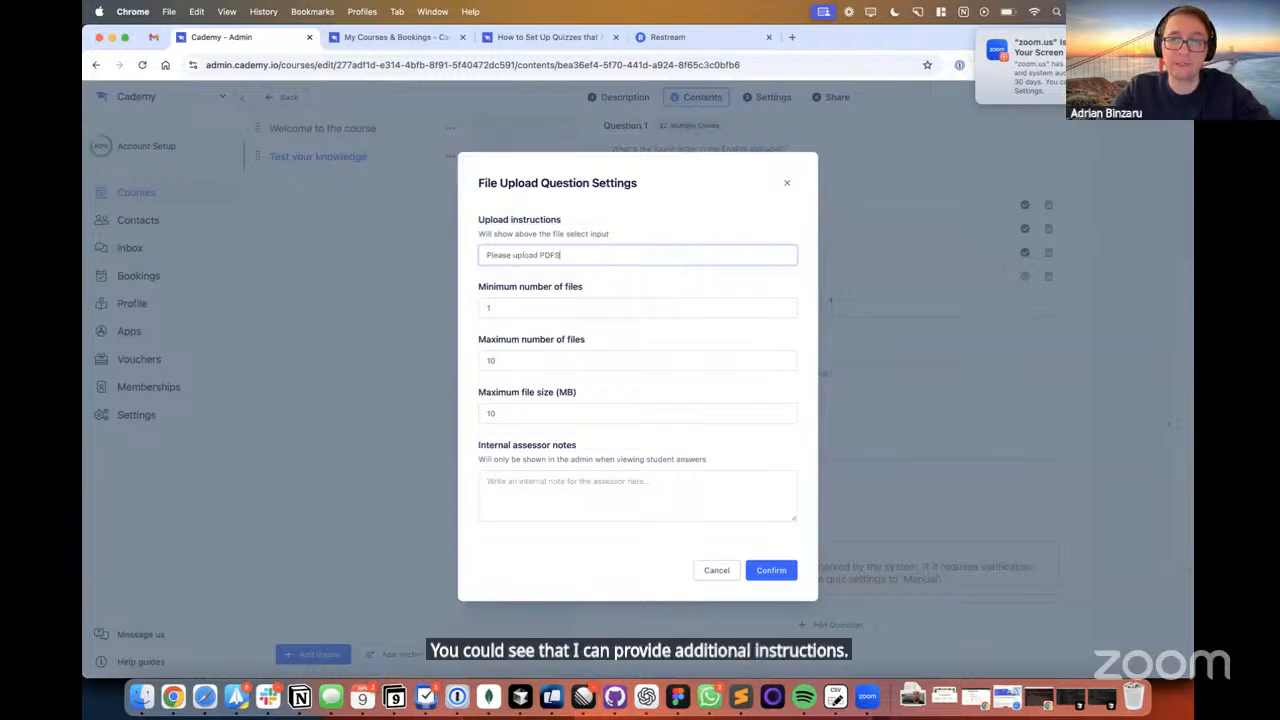
{"action": "key", "text": "BackSpace"}
{"action": "type", "text": "s"}
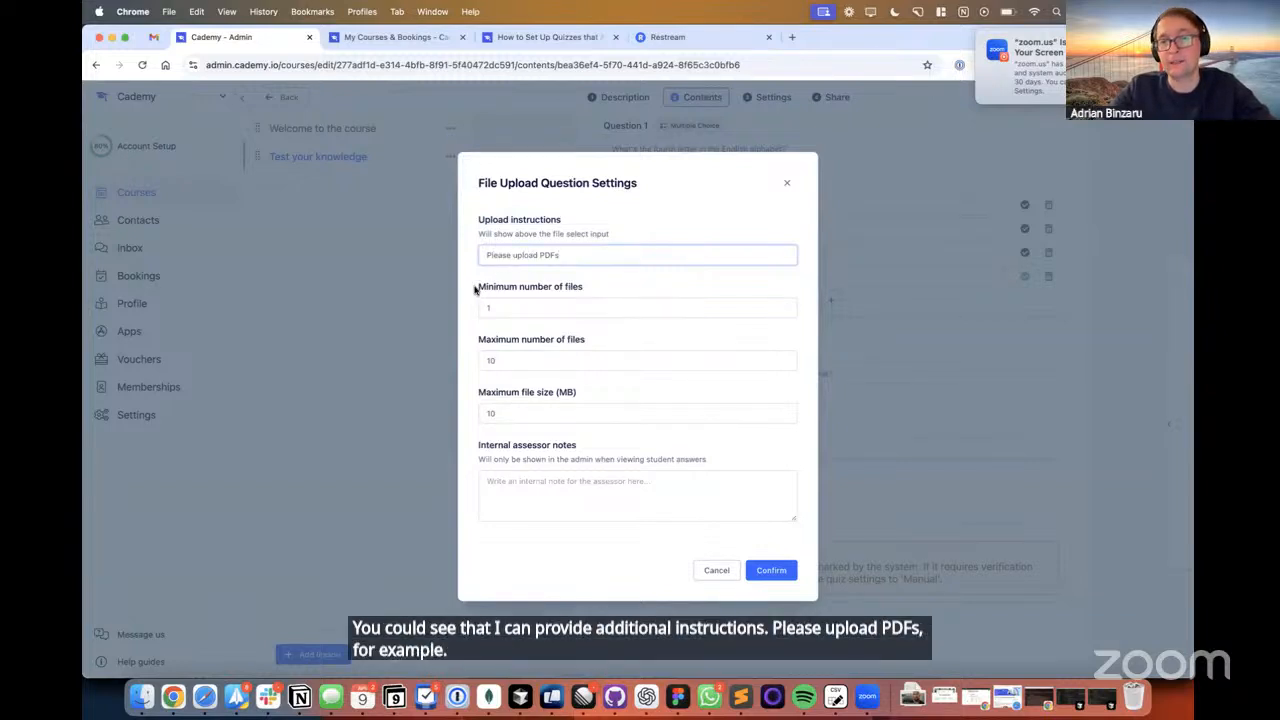
{"action": "left_click", "coordinate": [479, 296]}
{"action": "left_click_drag", "start_coordinate": [490, 322], "coordinate": [481, 349]}
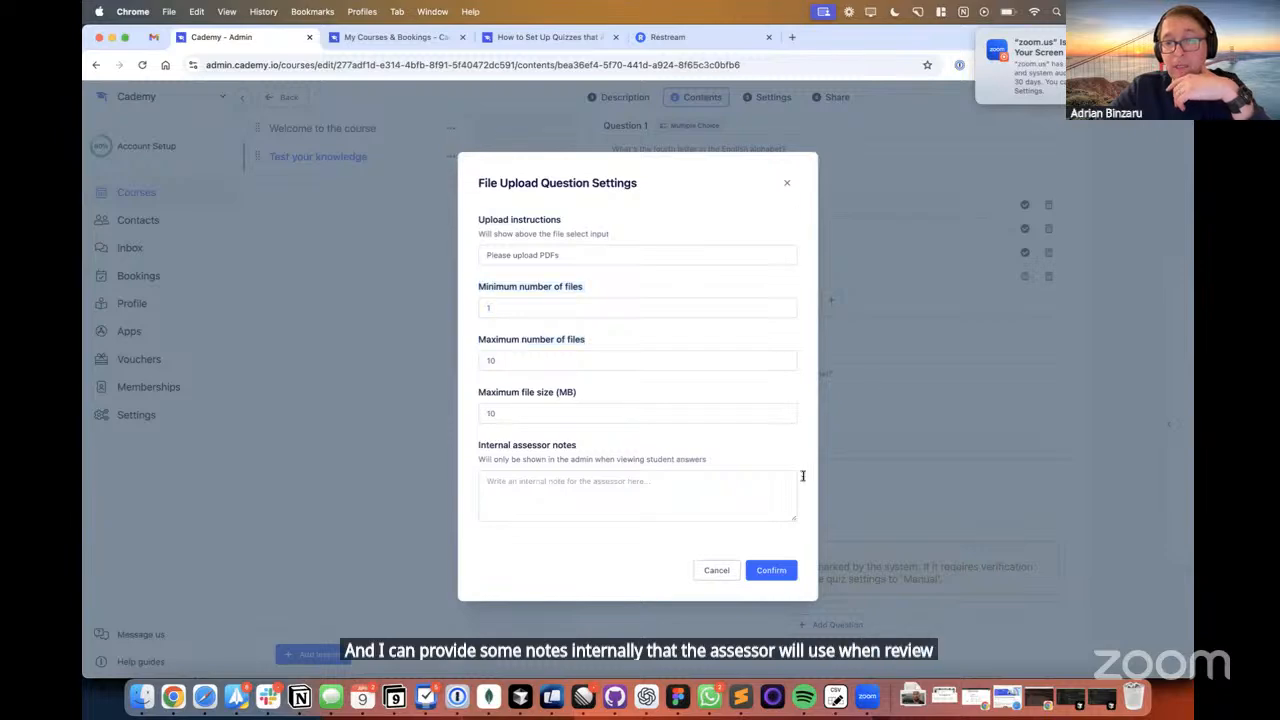
{"action": "left_click", "coordinate": [779, 571]}
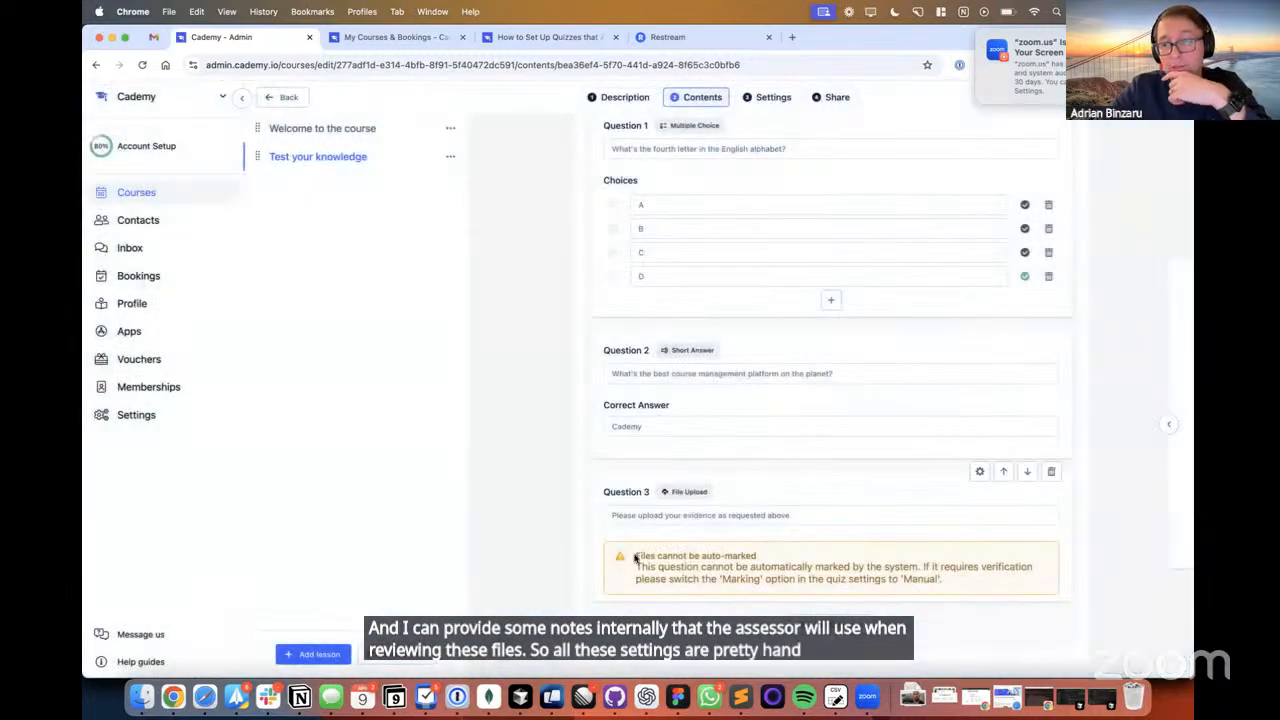
- Examine the marking notice on the file upload question and compare it with the answer setup of the other quiz questions
{"action": "left_click_drag", "start_coordinate": [636, 556], "coordinate": [695, 570]}
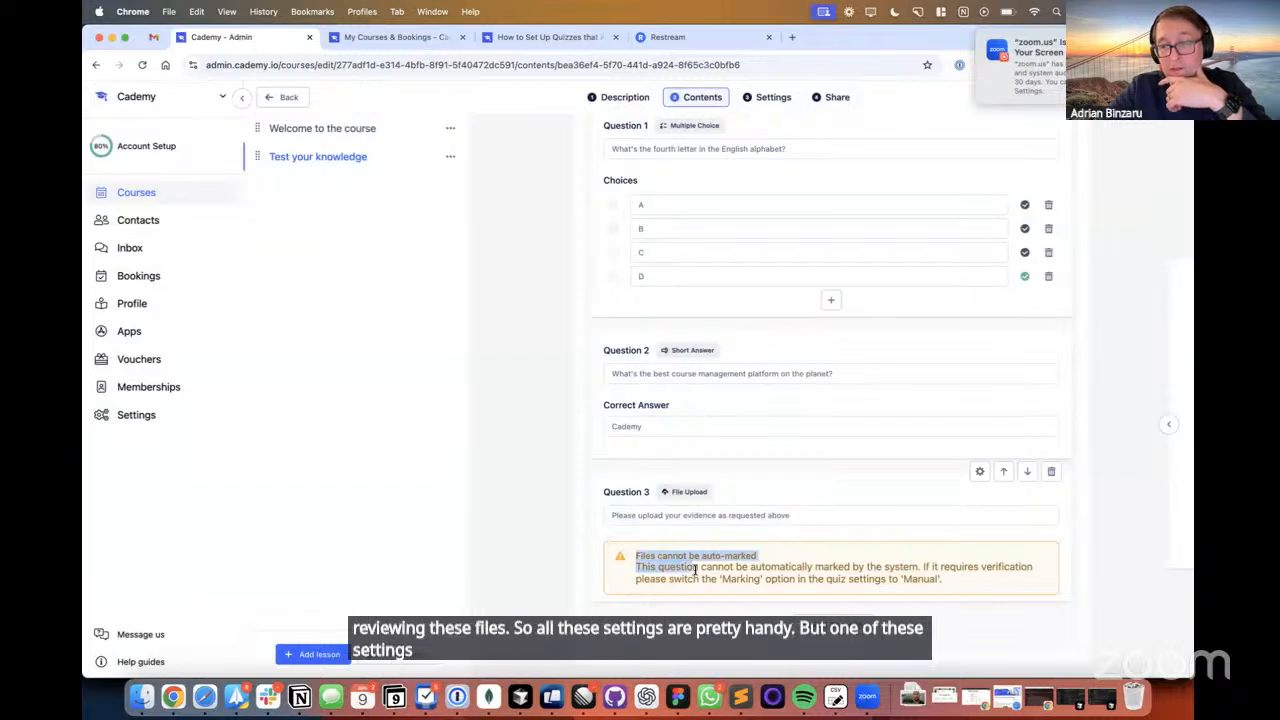
{"action": "double_click", "coordinate": [695, 568]}
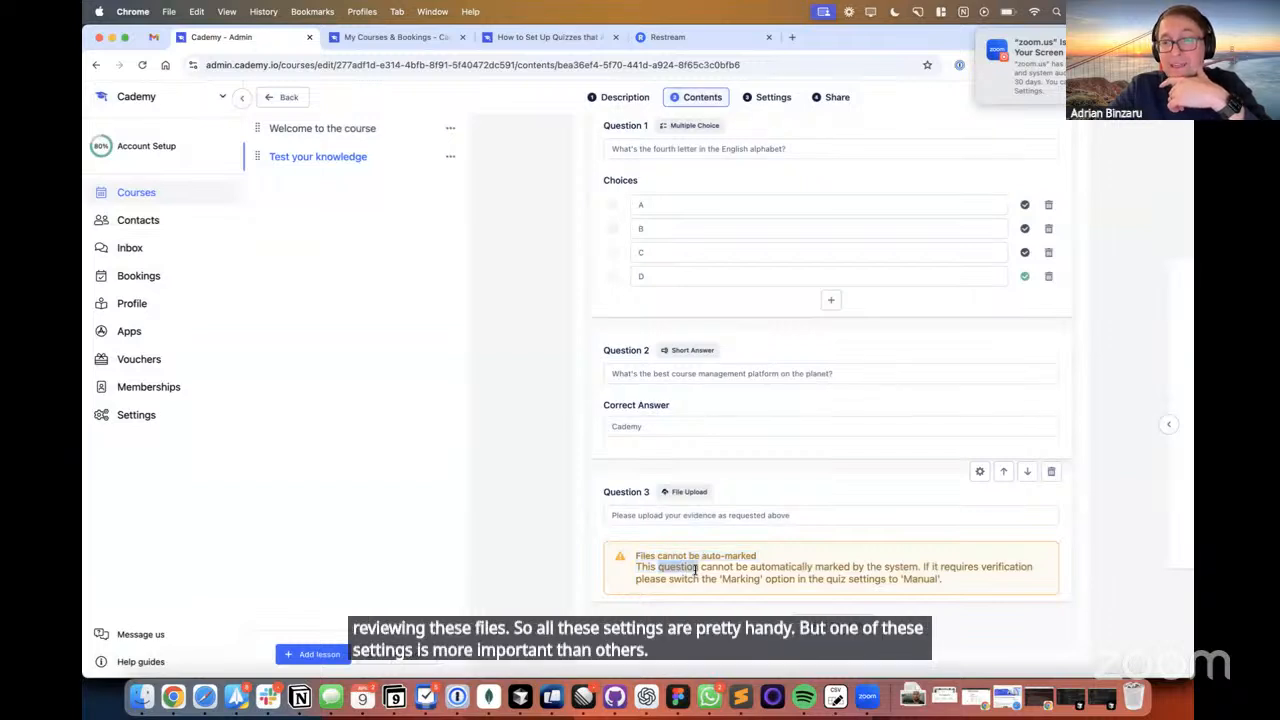
{"action": "left_click", "coordinate": [695, 569]}
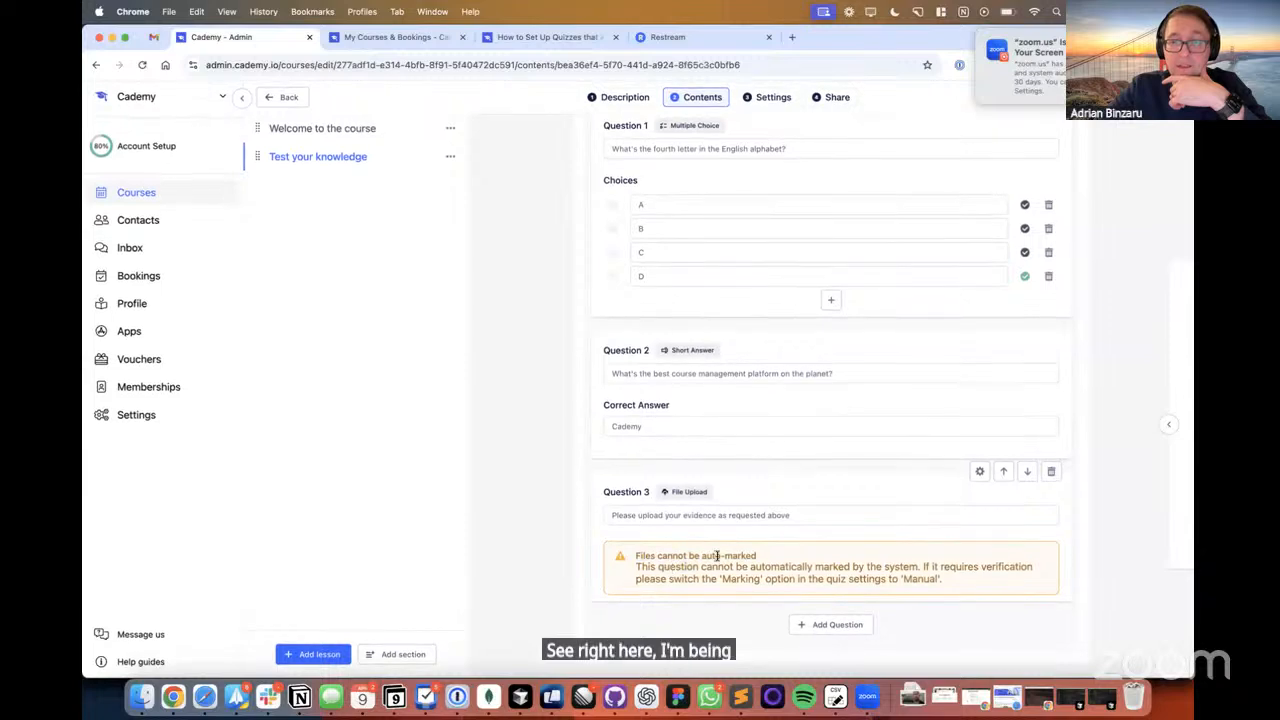
{"action": "scroll", "coordinate": [774, 363], "scroll_direction": "up", "scroll_amount": 3}
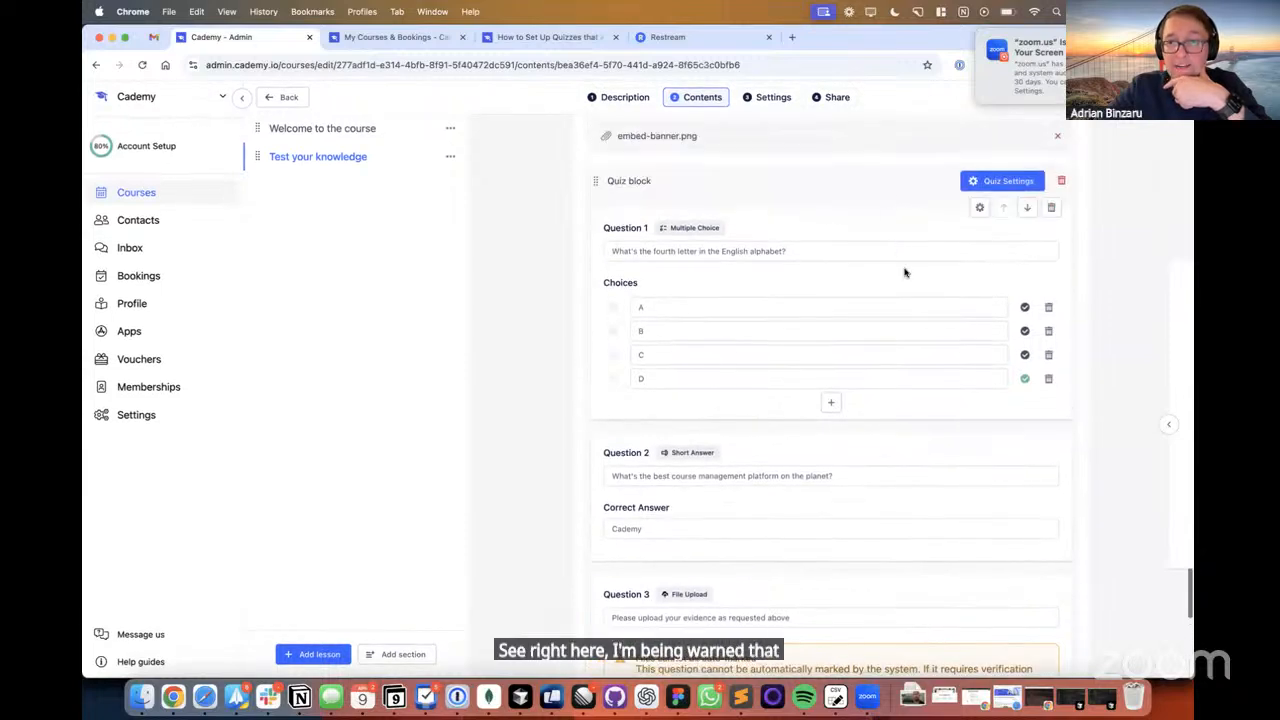
{"action": "scroll", "coordinate": [904, 272], "scroll_direction": "down", "scroll_amount": 3}
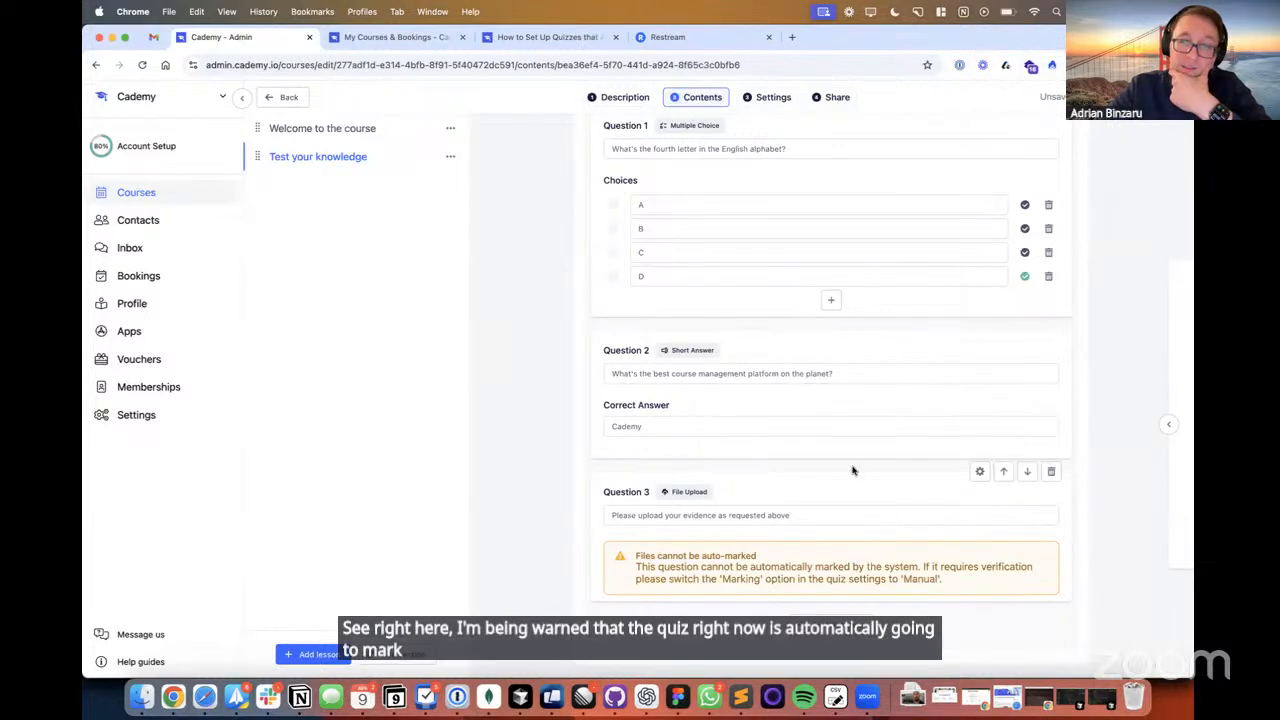
{"action": "scroll", "coordinate": [874, 237], "scroll_direction": "up", "scroll_amount": 1}
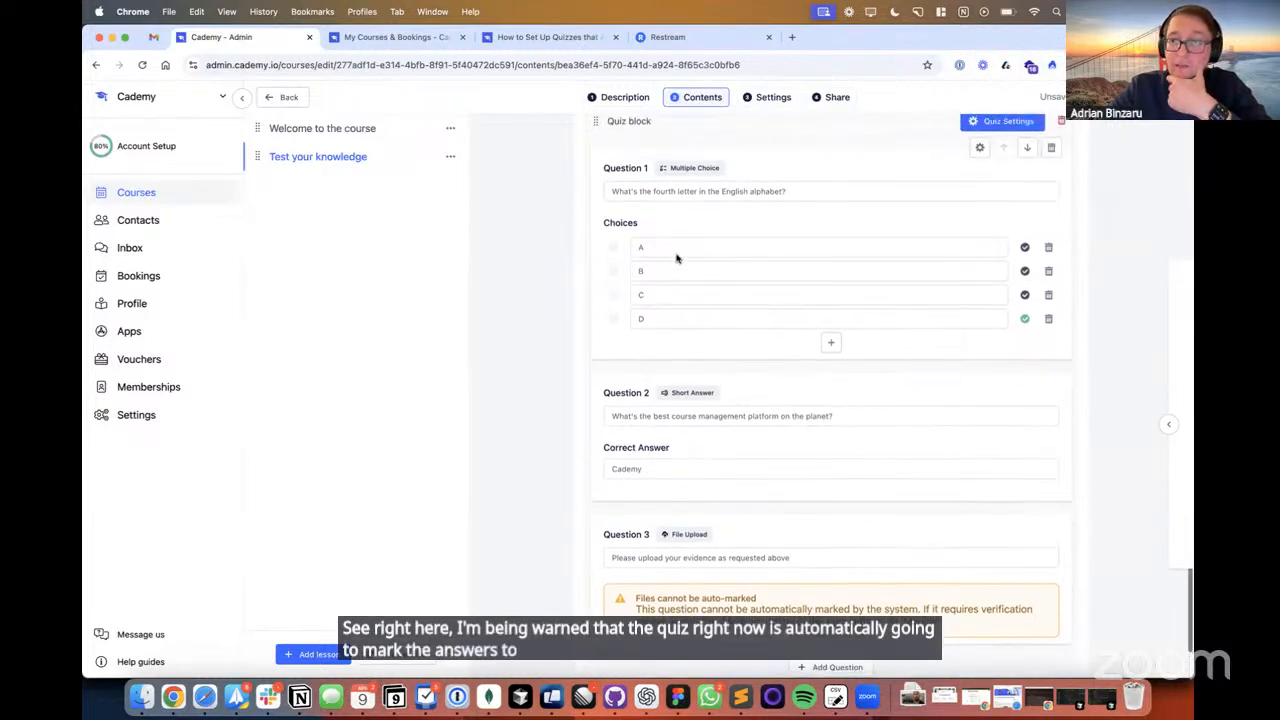
{"action": "scroll", "coordinate": [674, 270], "scroll_direction": "up", "scroll_amount": 1}
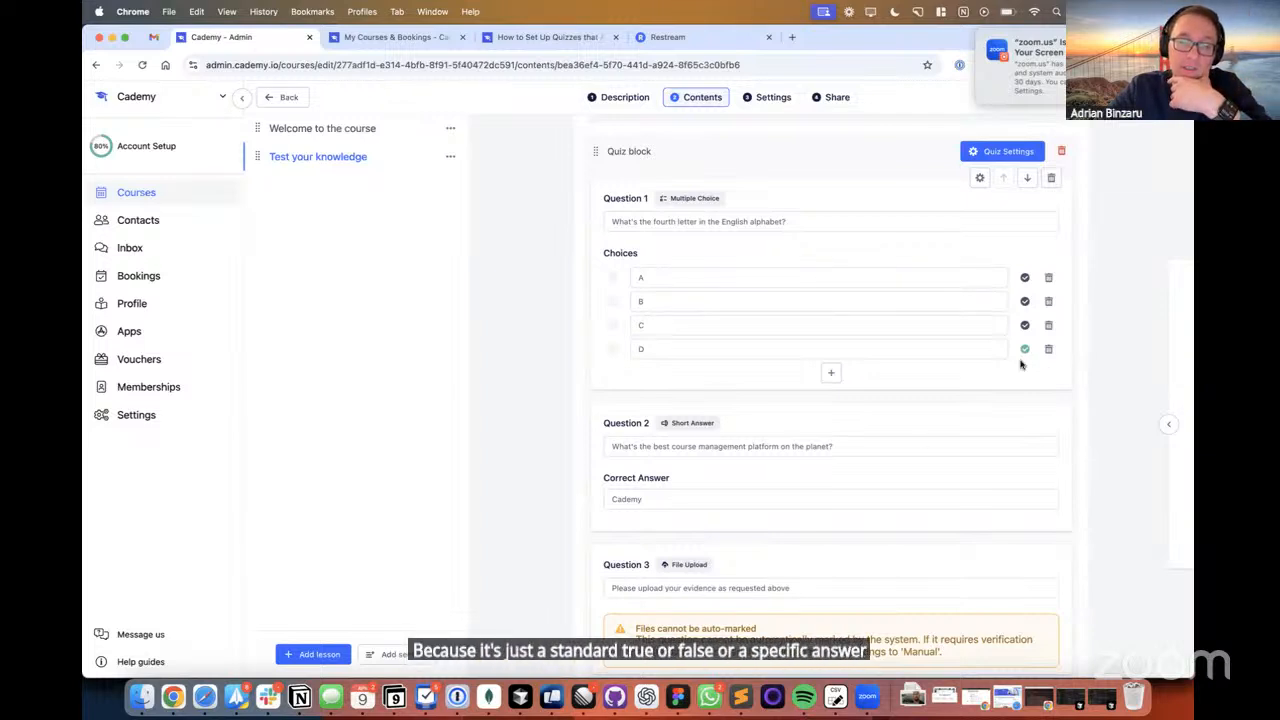
{"action": "scroll", "coordinate": [908, 578], "scroll_direction": "down", "scroll_amount": 2}
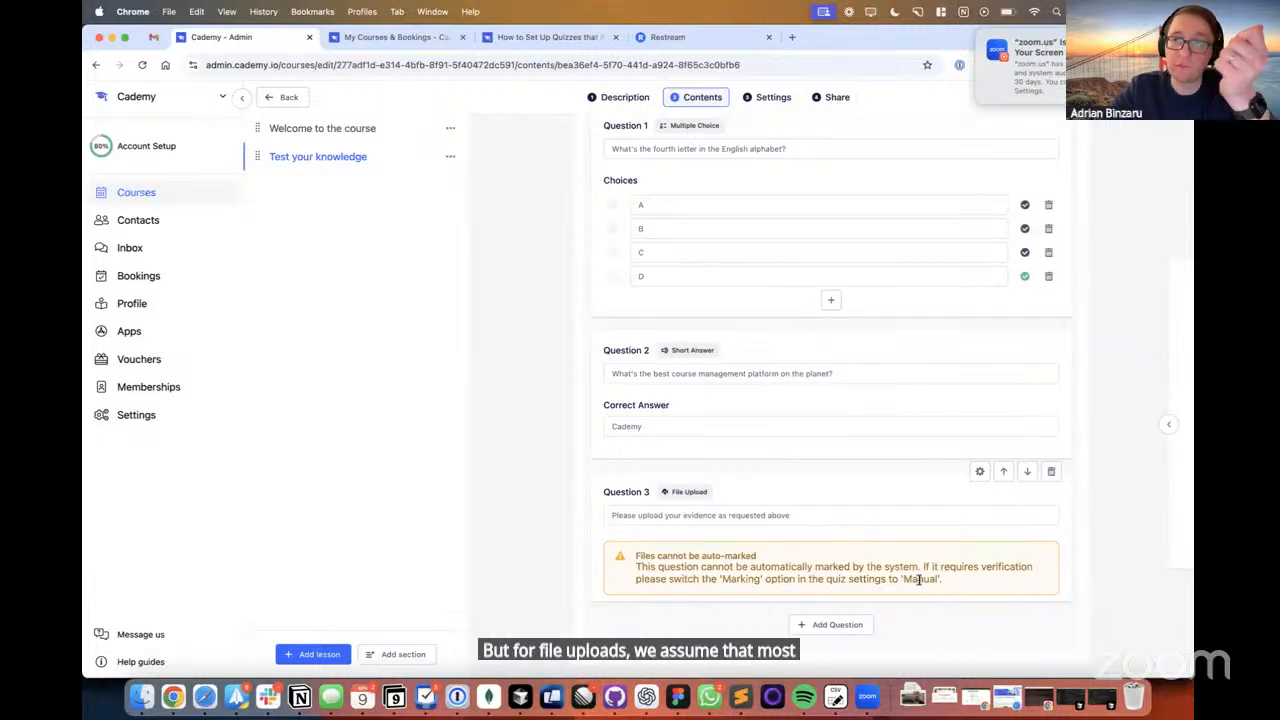
- Open the quiz block's settings and switch its marking to Manual
{"action": "scroll", "coordinate": [918, 579], "scroll_direction": "up", "scroll_amount": 4}
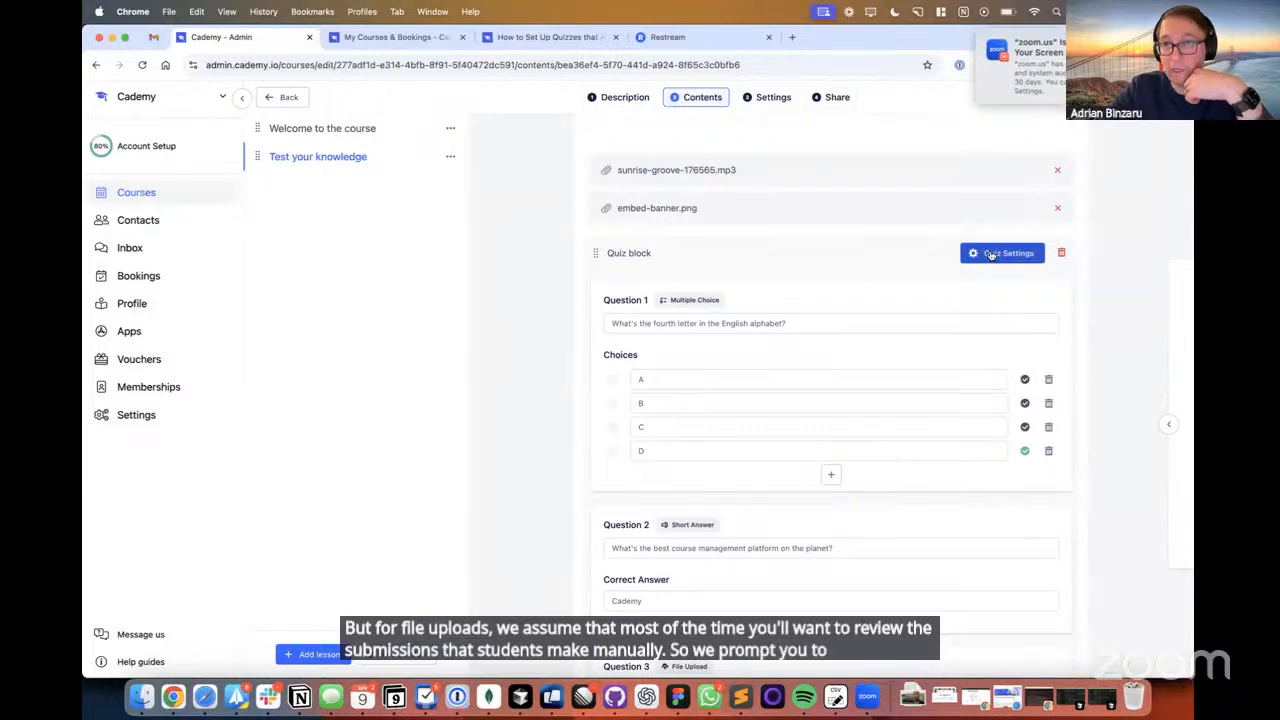
{"action": "left_click", "coordinate": [992, 257]}
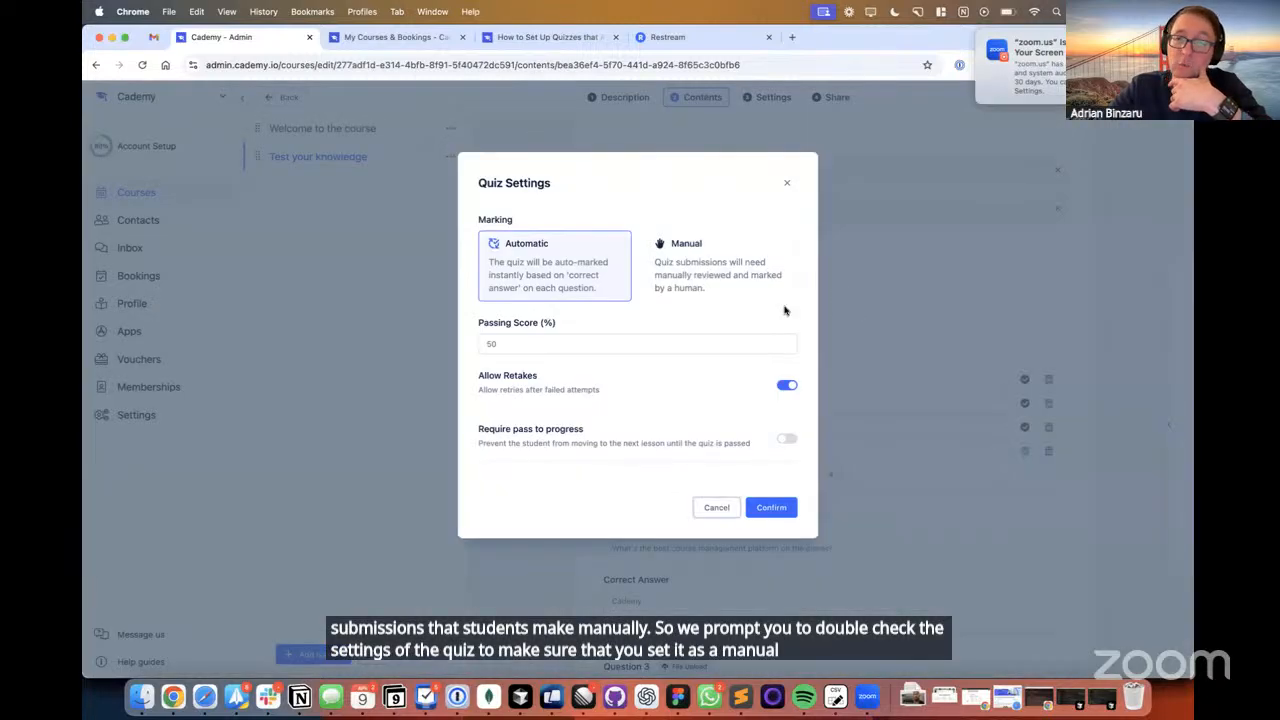
{"action": "left_click", "coordinate": [940, 287]}
{"action": "left_click", "coordinate": [986, 257]}
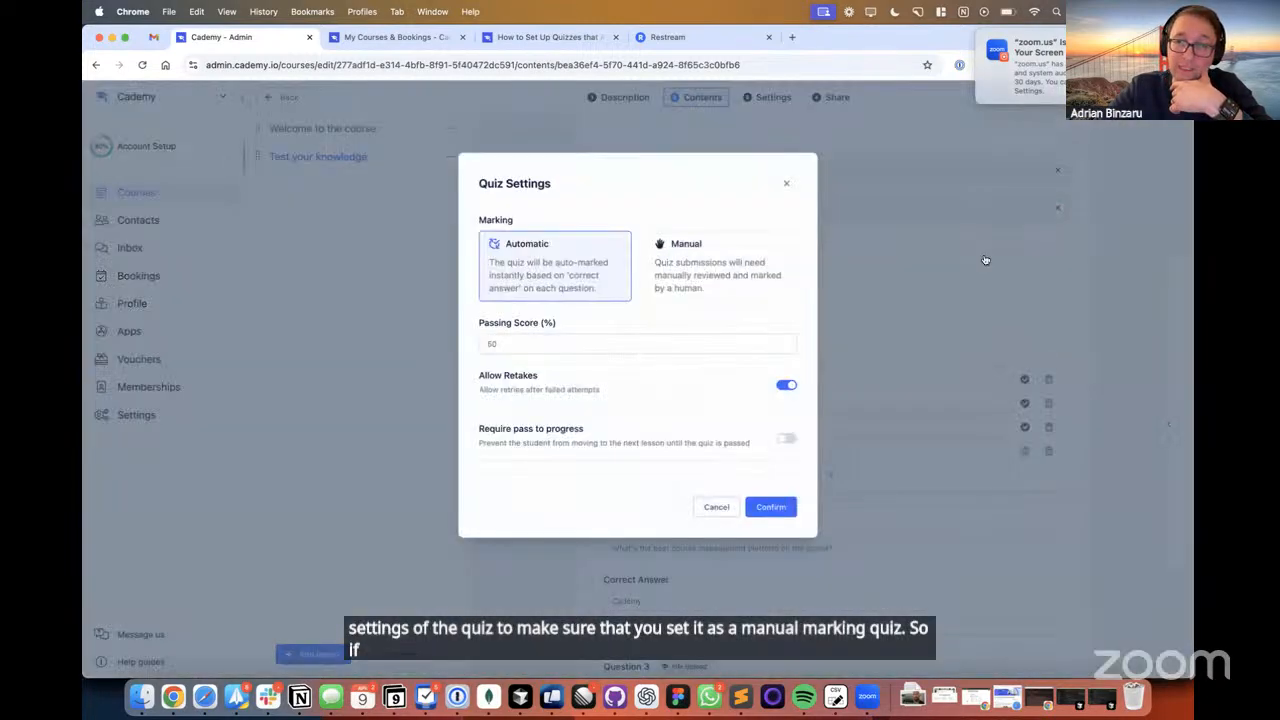
{"action": "left_click", "coordinate": [985, 260]}
{"action": "left_click", "coordinate": [986, 257]}
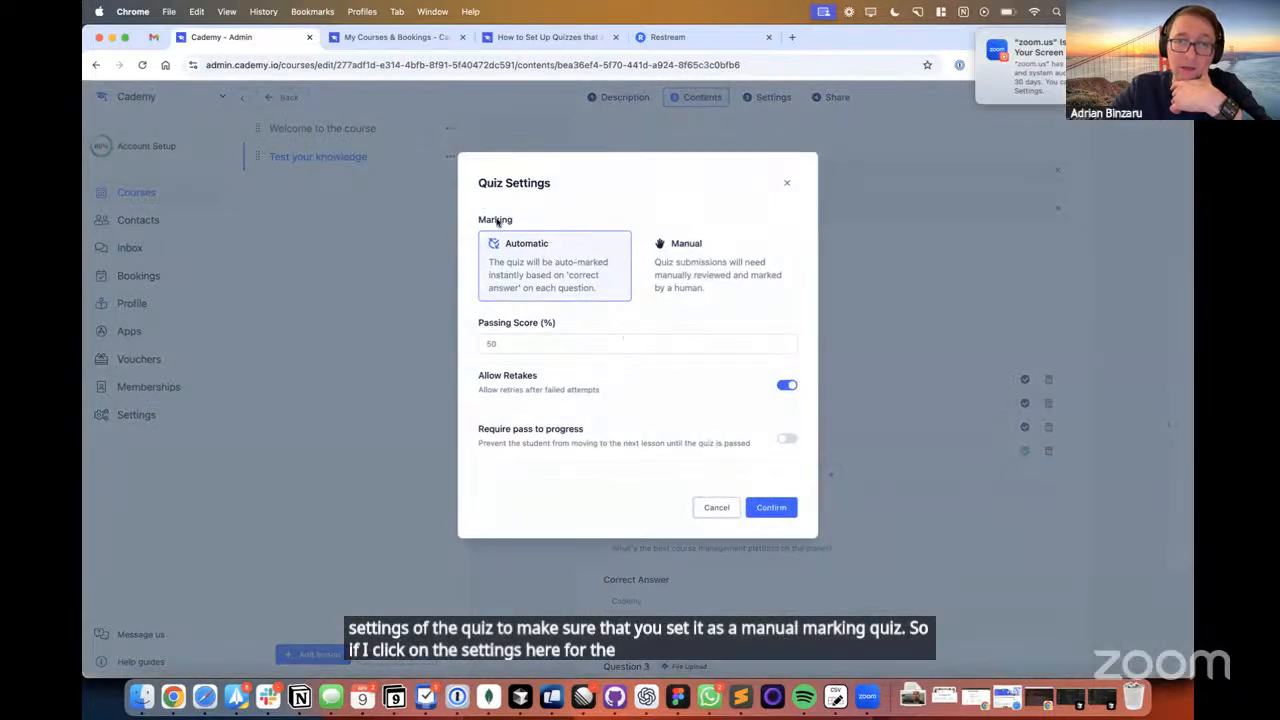
{"action": "left_click_drag", "start_coordinate": [474, 174], "coordinate": [607, 355]}
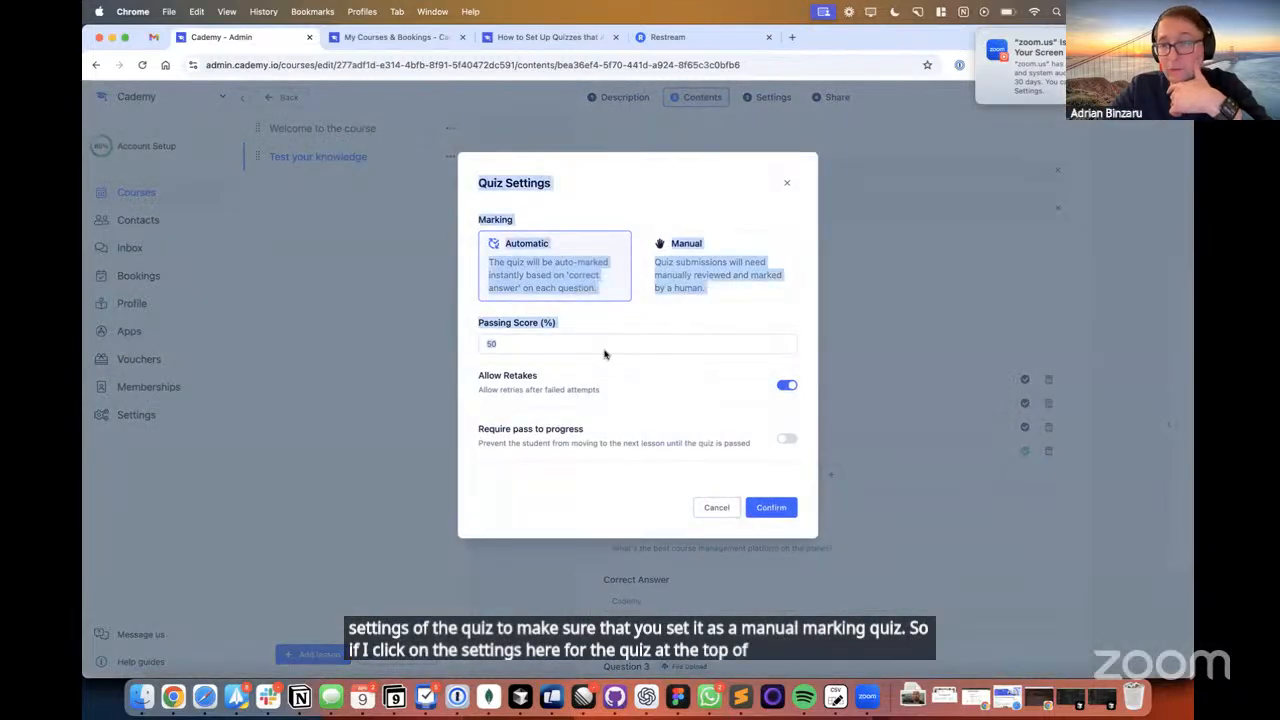
{"action": "left_click", "coordinate": [584, 226]}
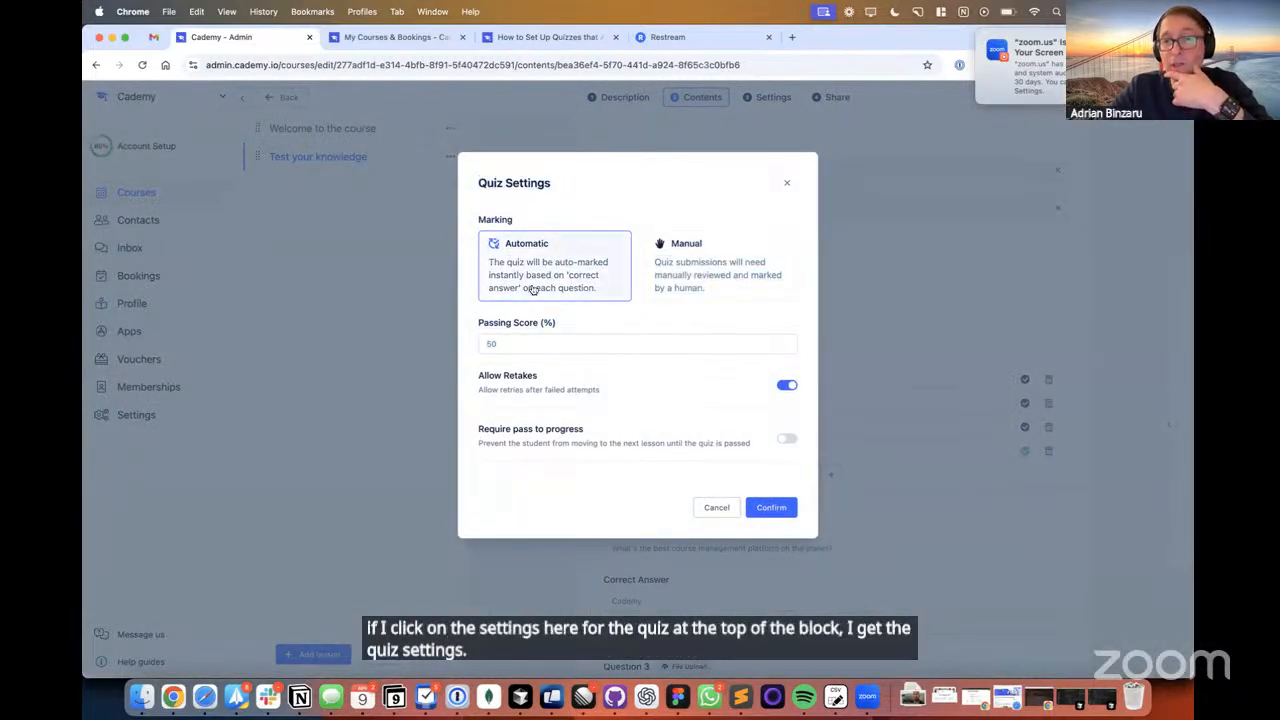
{"action": "left_click", "coordinate": [707, 277]}
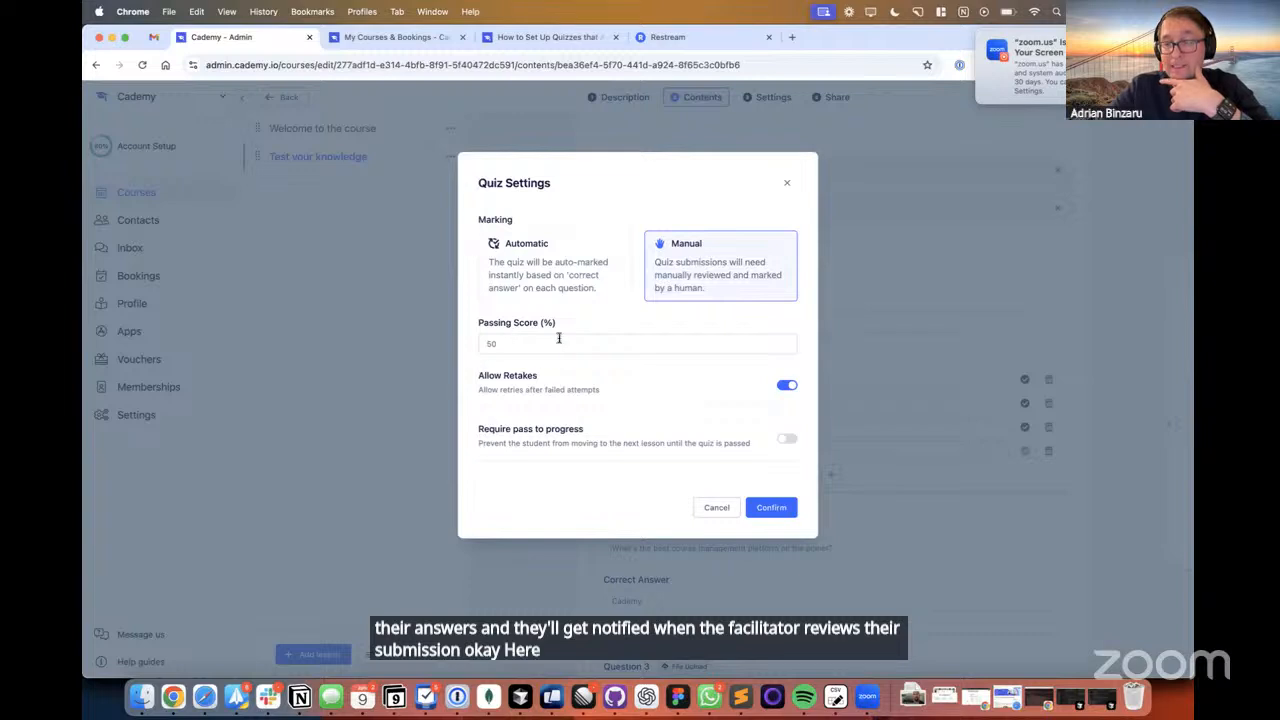
- Turn on Require pass to progress for the quiz, confirm the quiz settings and save the course
{"action": "left_click_drag", "start_coordinate": [481, 373], "coordinate": [560, 392]}
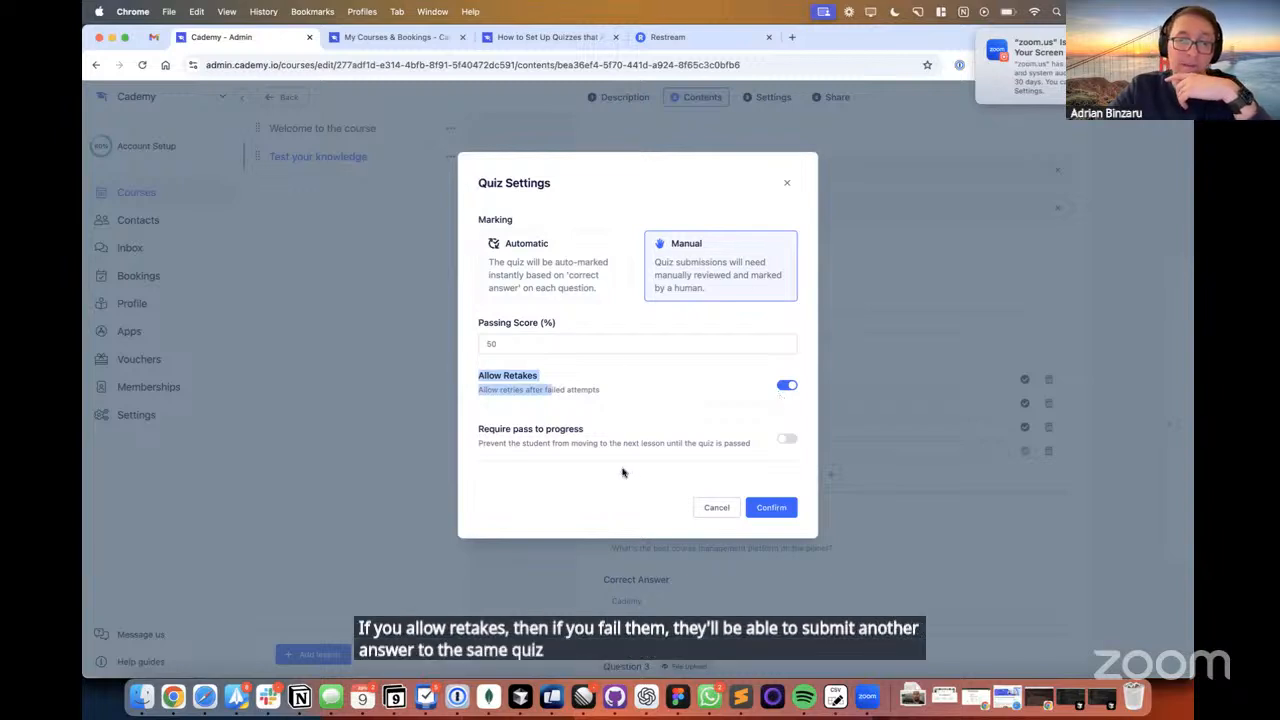
{"action": "left_click_drag", "start_coordinate": [477, 429], "coordinate": [544, 454]}
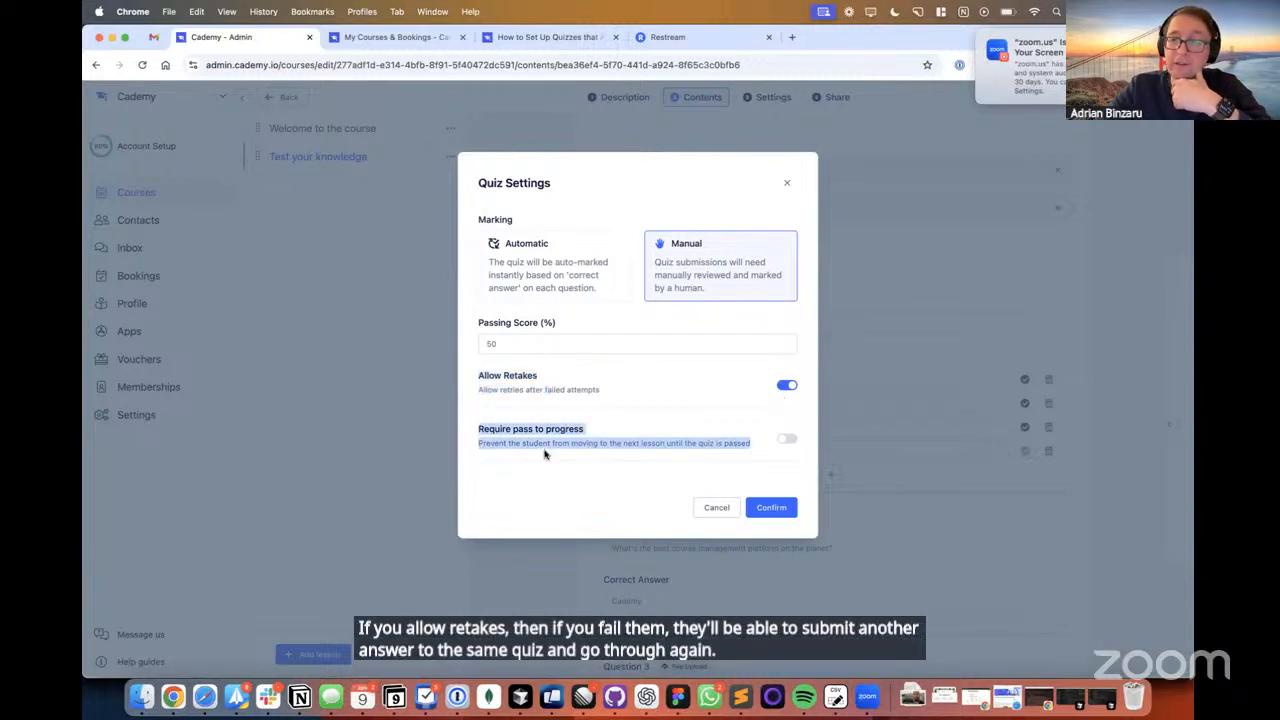
{"action": "left_click", "coordinate": [545, 453]}
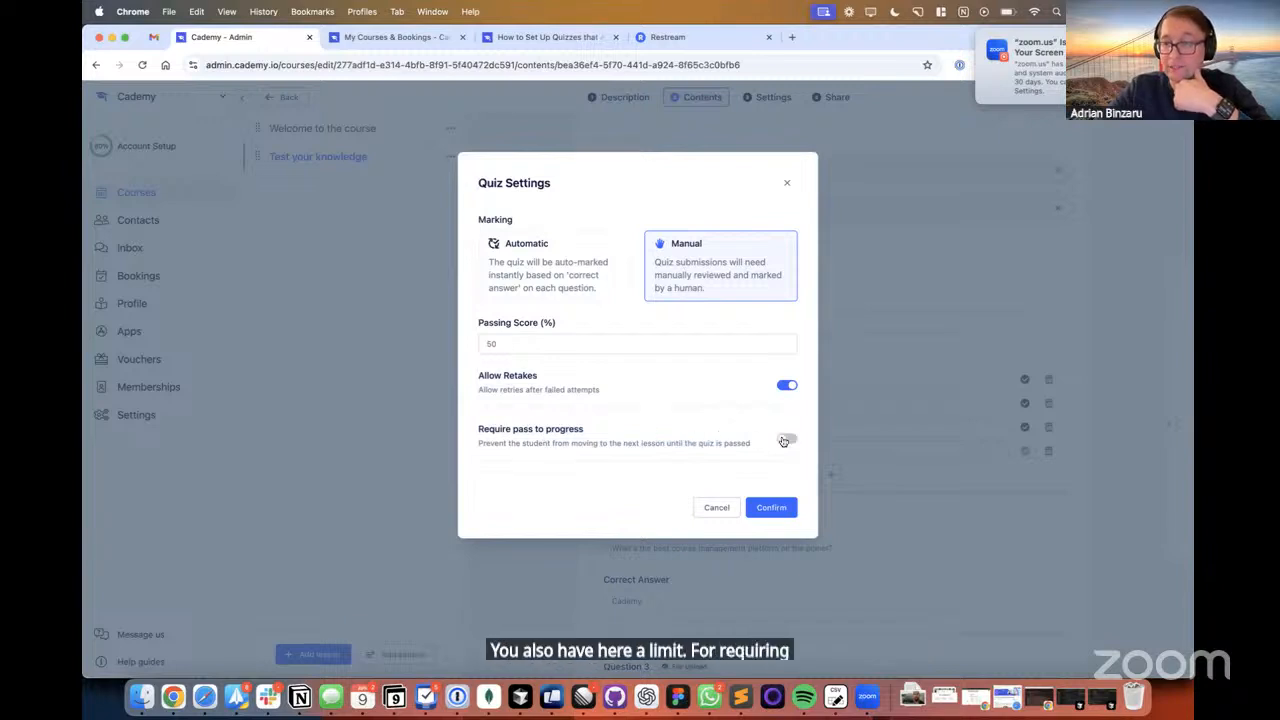
{"action": "left_click", "coordinate": [785, 440]}
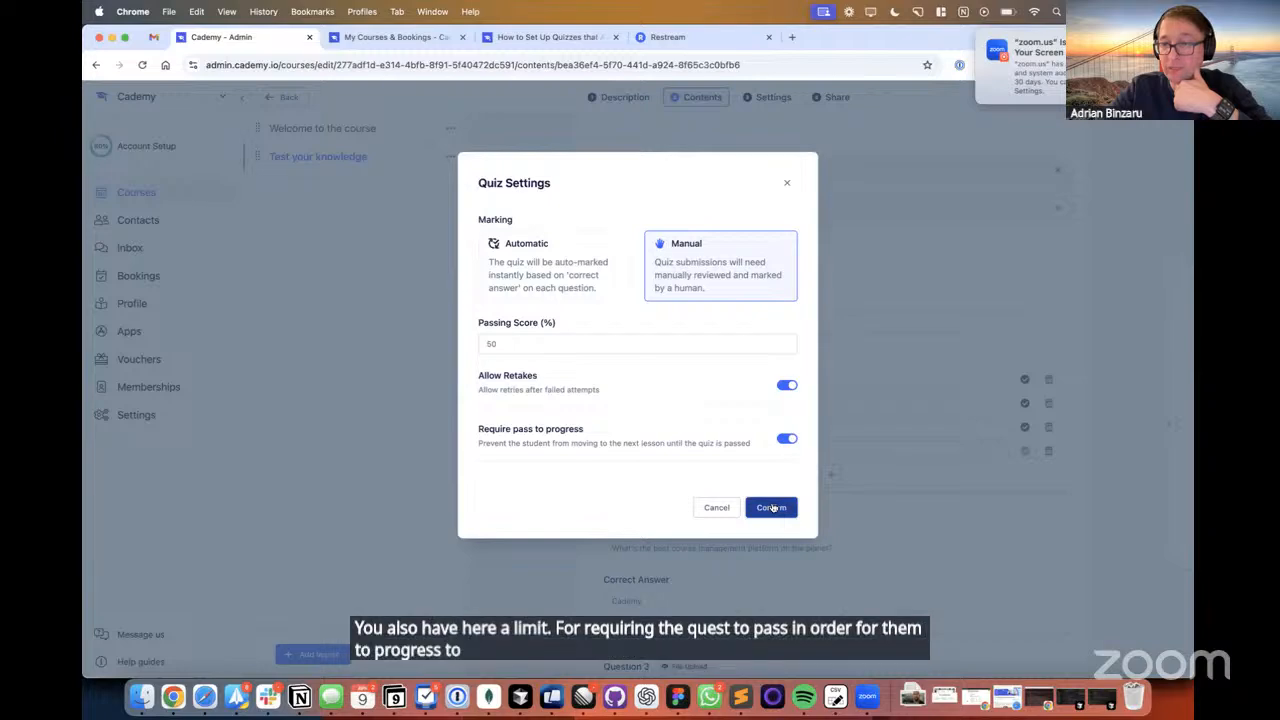
{"action": "left_click", "coordinate": [771, 508]}
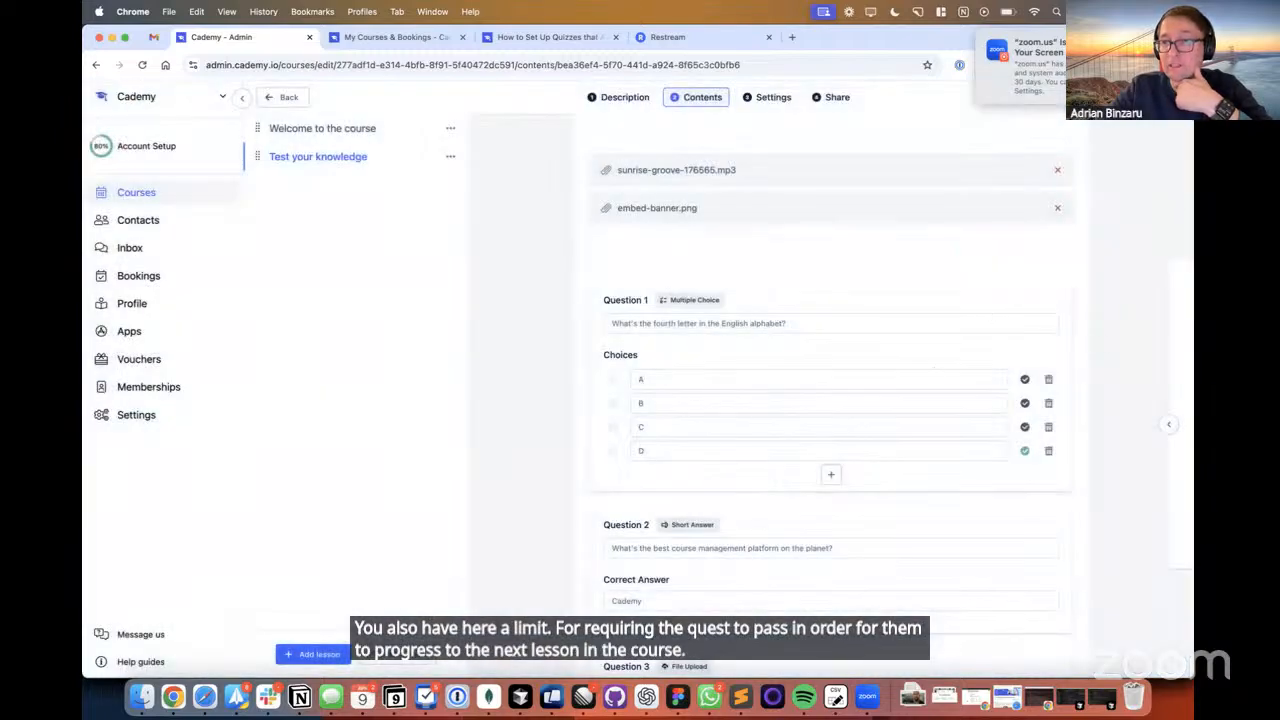
{"action": "left_click", "coordinate": [1173, 98]}
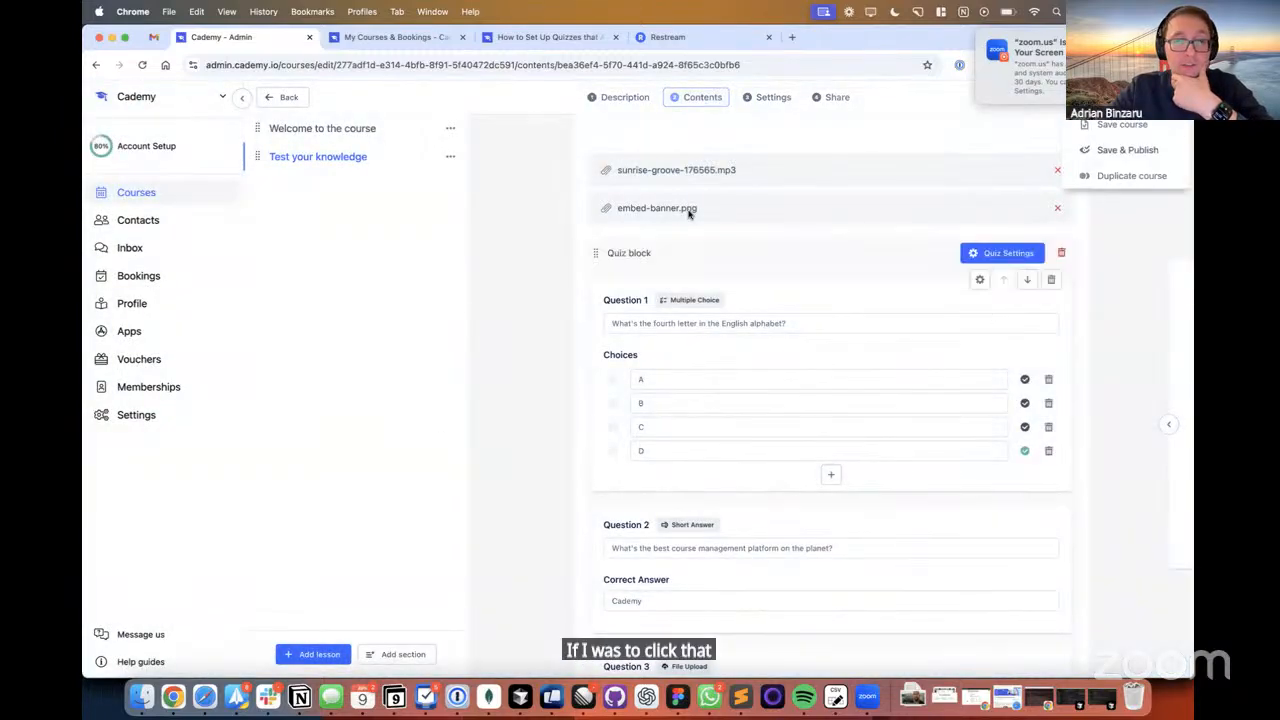
- Add a third lesson titled "Next steps & conclusion" after the quiz lesson
{"action": "left_click", "coordinate": [312, 654]}
{"action": "left_click", "coordinate": [618, 210]}
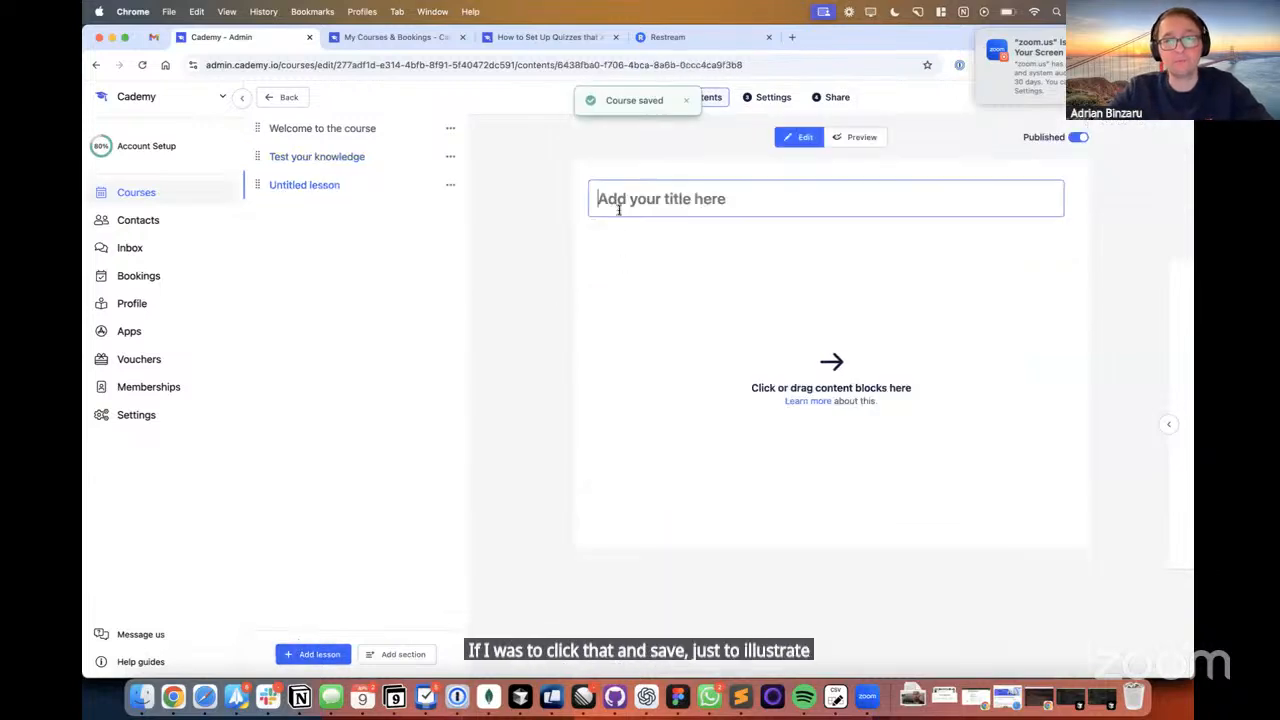
{"action": "type", "text": "Nex"}
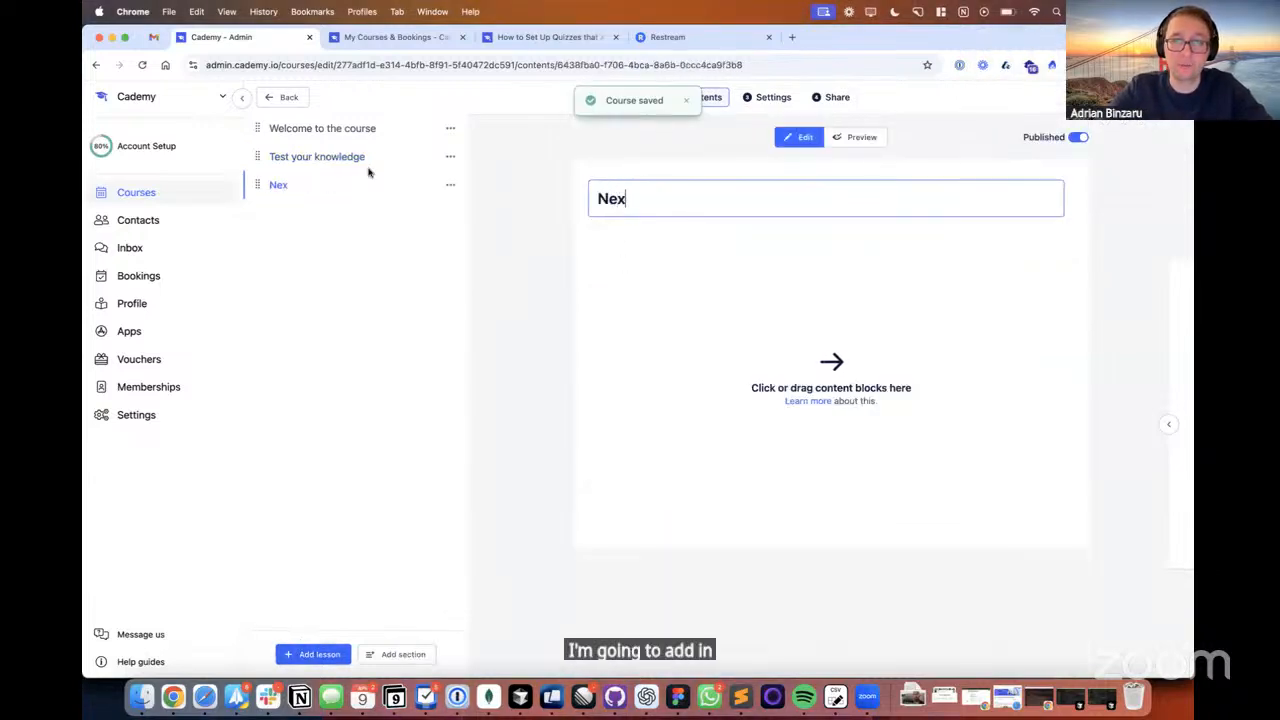
{"action": "type", "text": "t steps "}
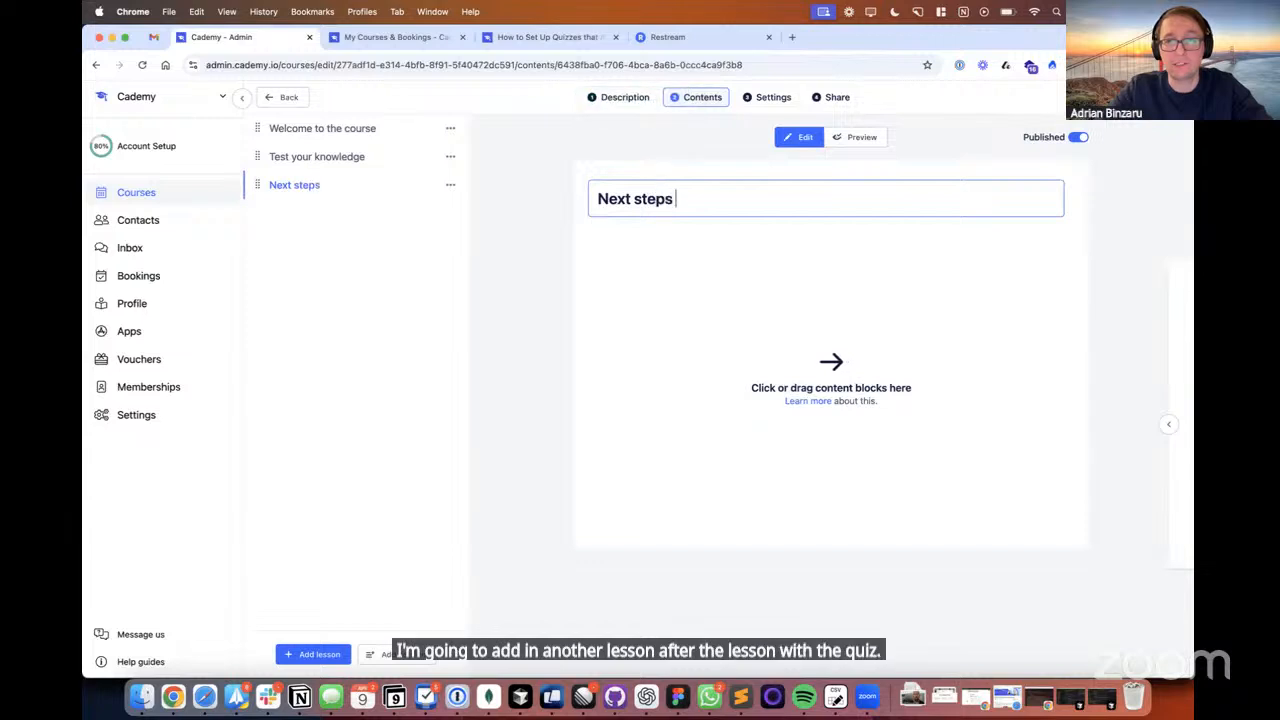
{"action": "type", "text": "& conclusion"}
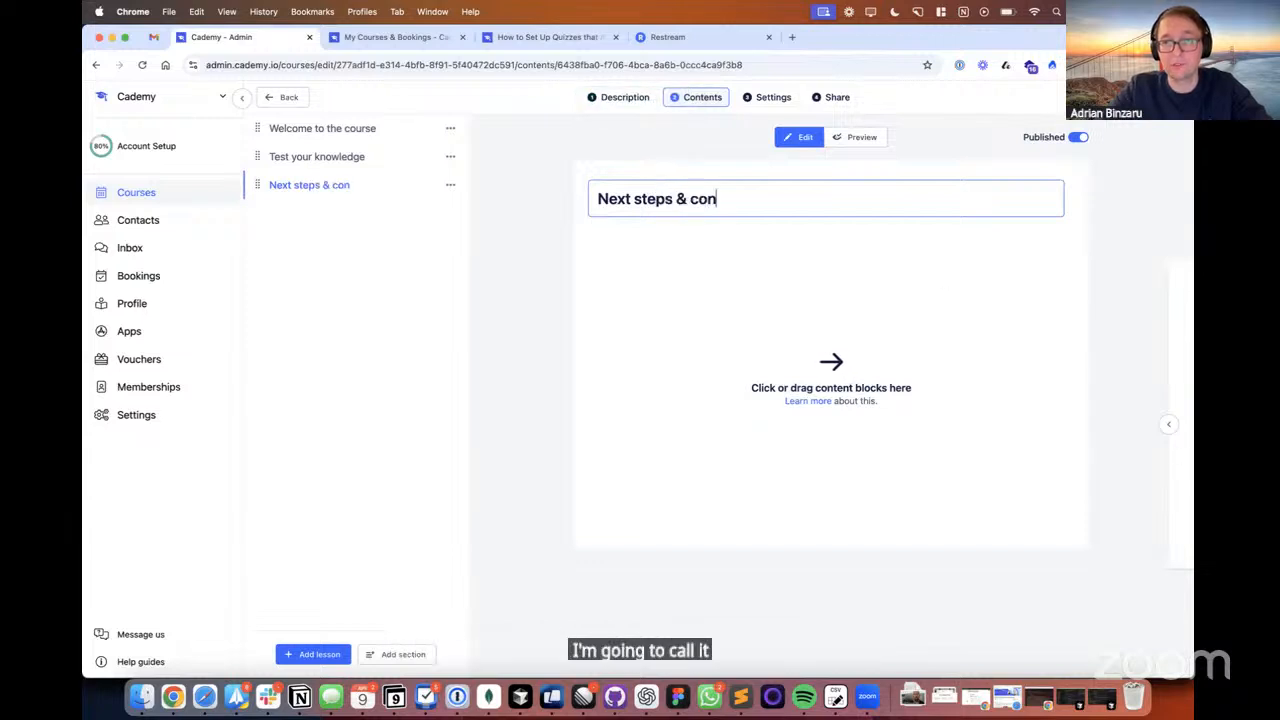
- Add a text block to the Next steps & conclusion lesson and fill it with the saved Lorem Ipsum snippet
{"action": "left_click", "coordinate": [1171, 421]}
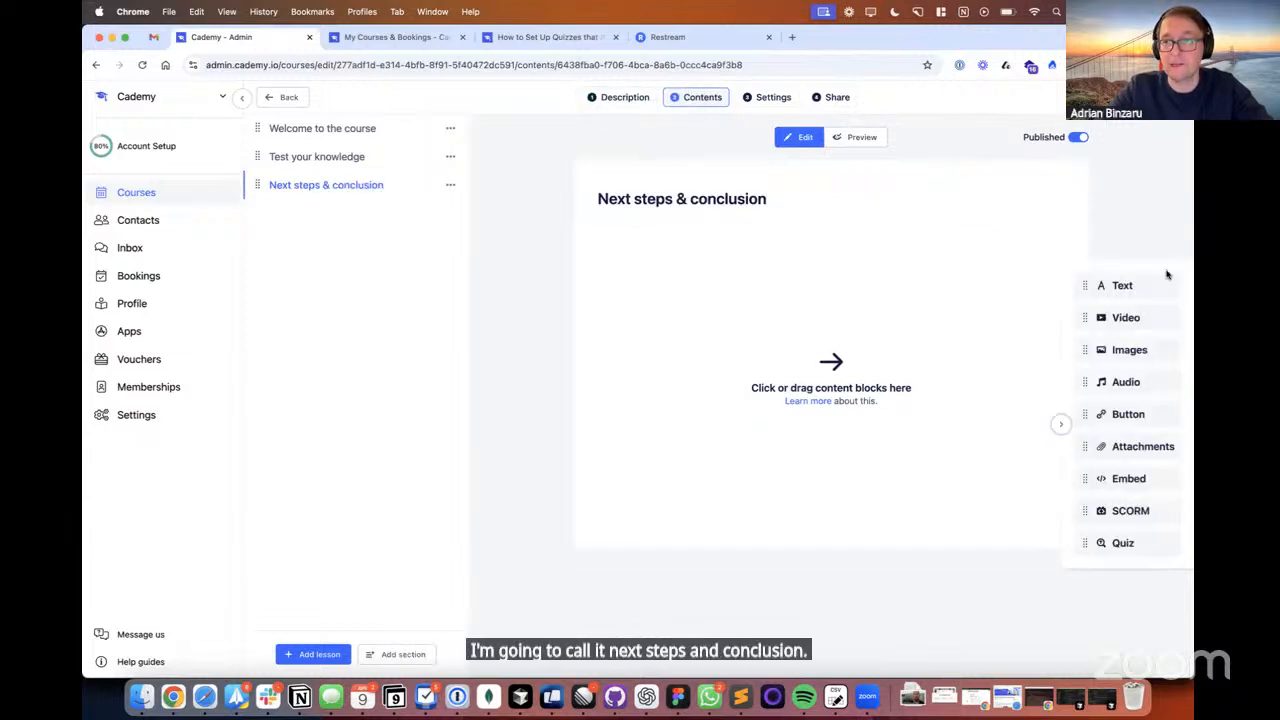
{"action": "left_click", "coordinate": [1141, 278]}
{"action": "left_click", "coordinate": [873, 343]}
{"action": "key", "text": "alt+super+c"}
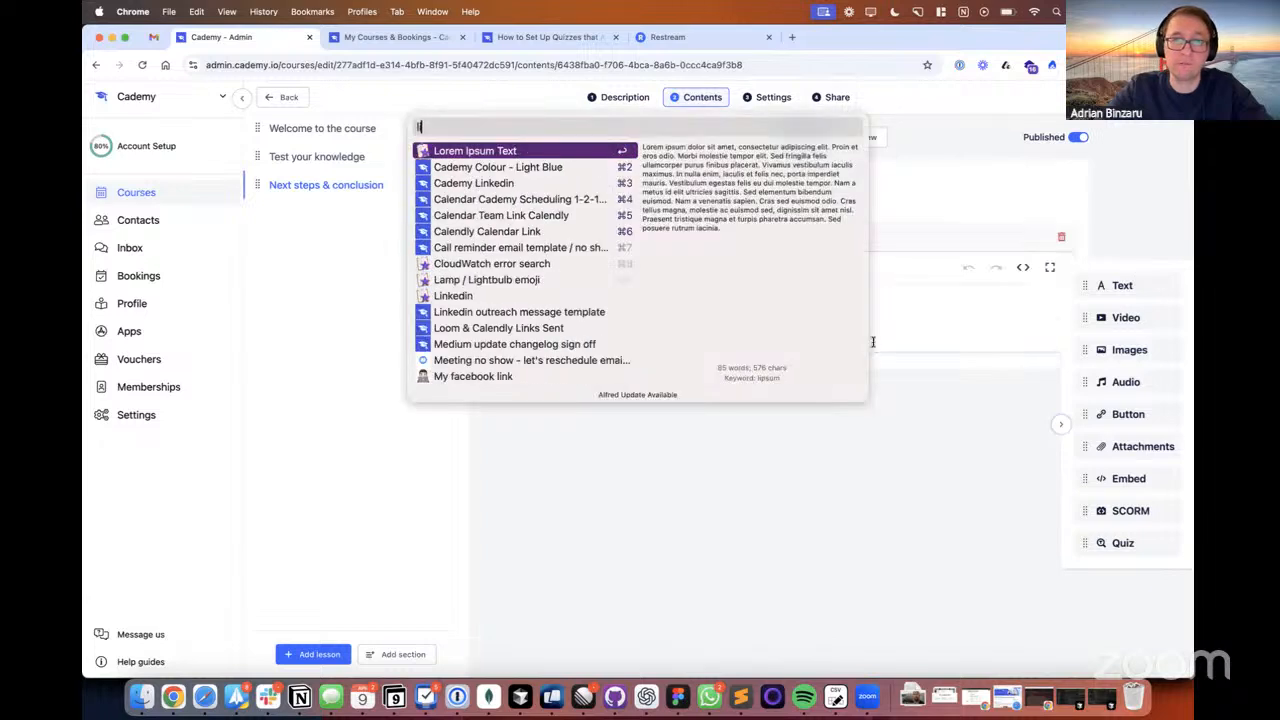
{"action": "key", "text": "Return"}
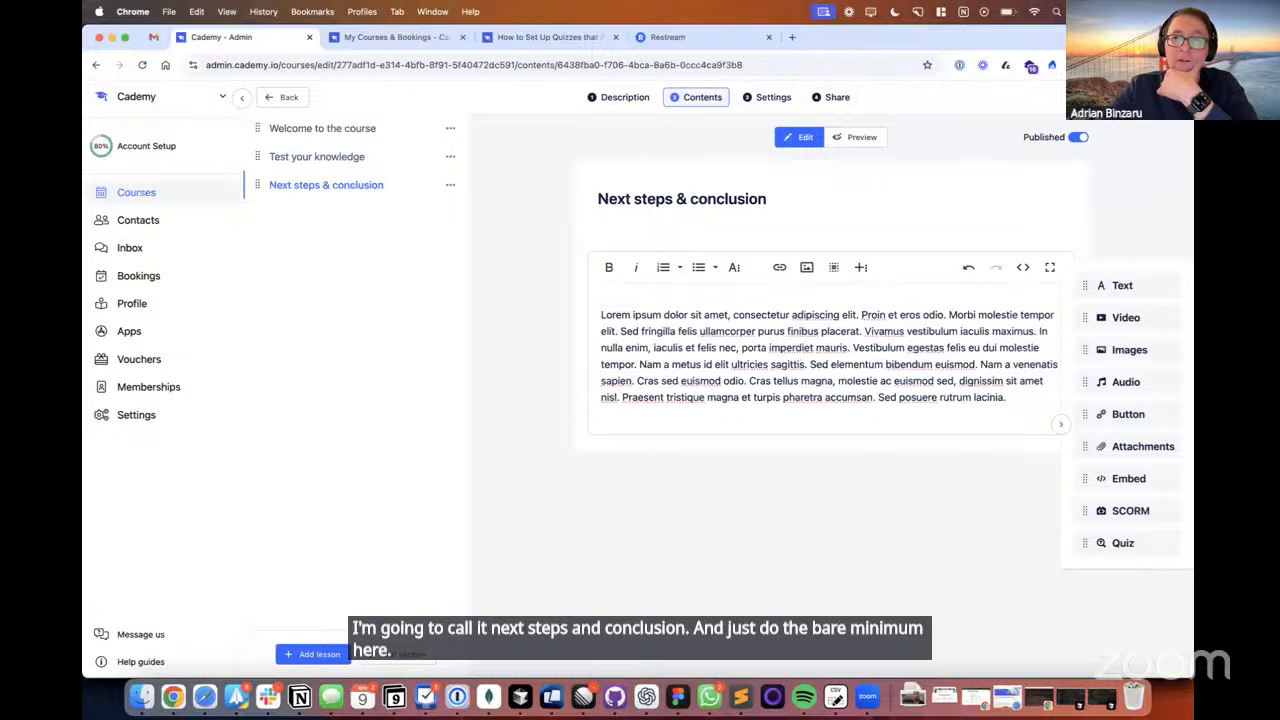
- Save the course with its new lesson and publish it
{"action": "left_click", "coordinate": [1158, 98]}
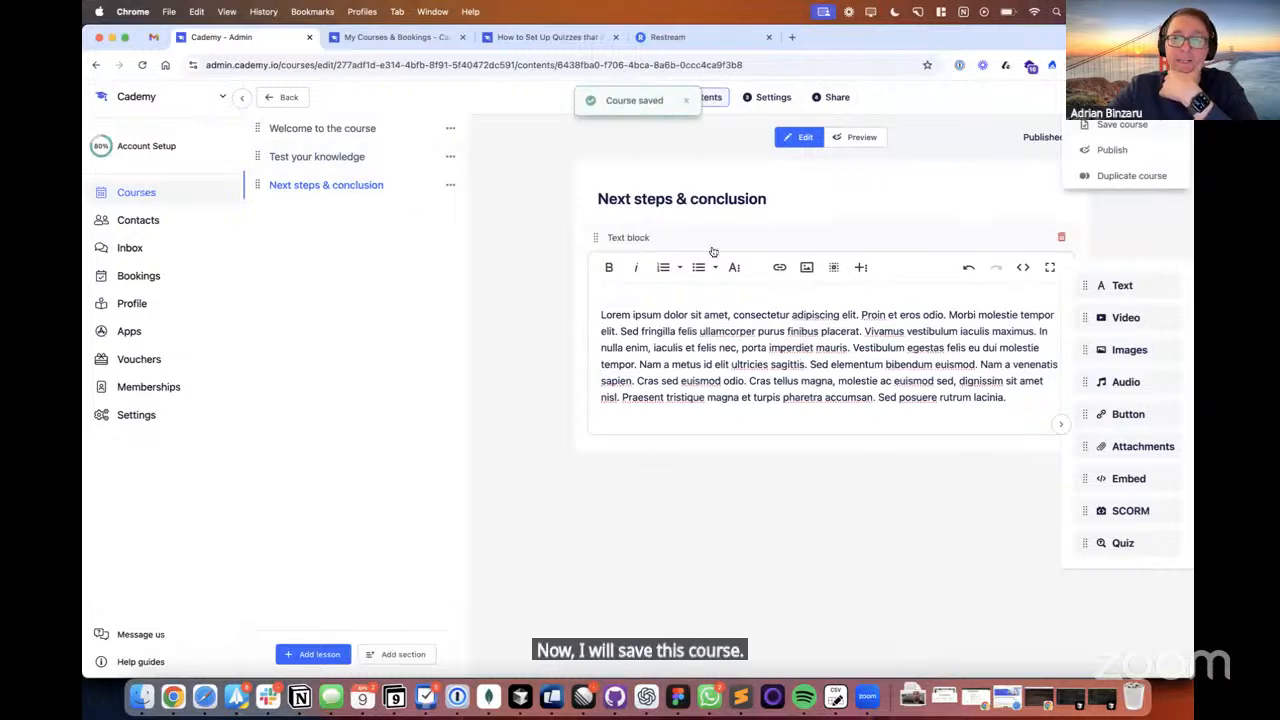
{"action": "left_click", "coordinate": [687, 101]}
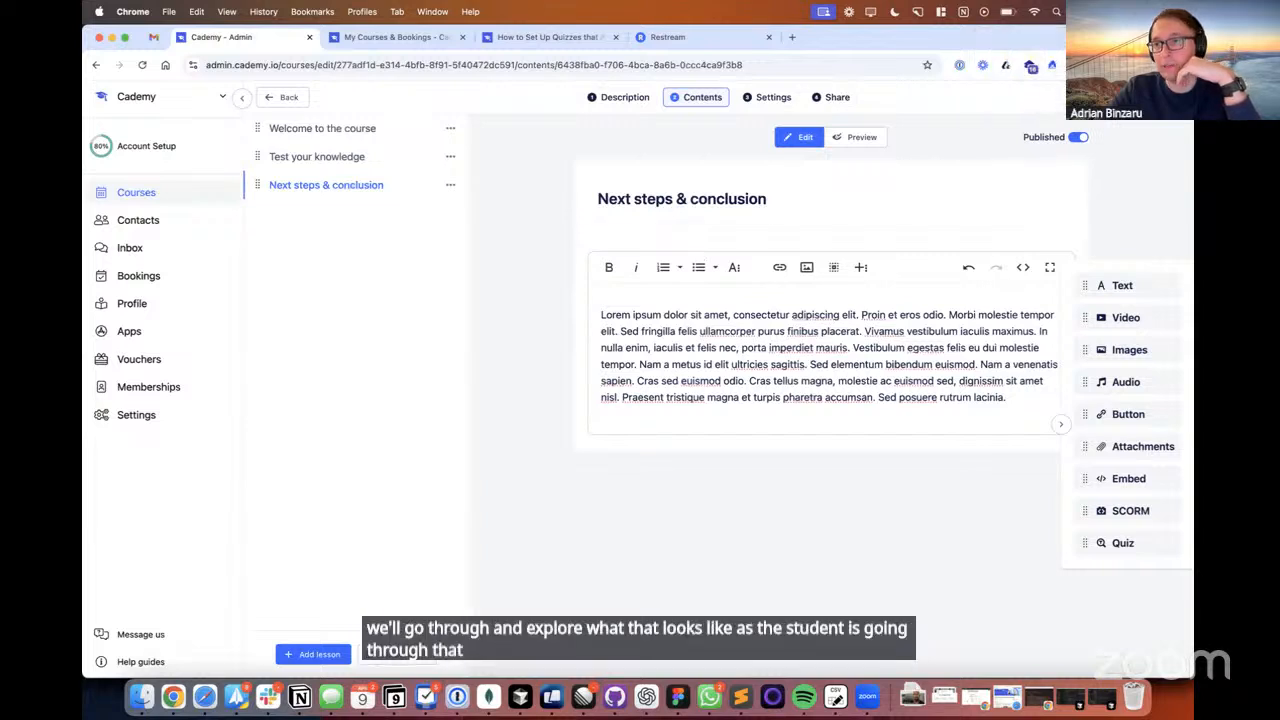
{"action": "left_click", "coordinate": [1172, 97]}
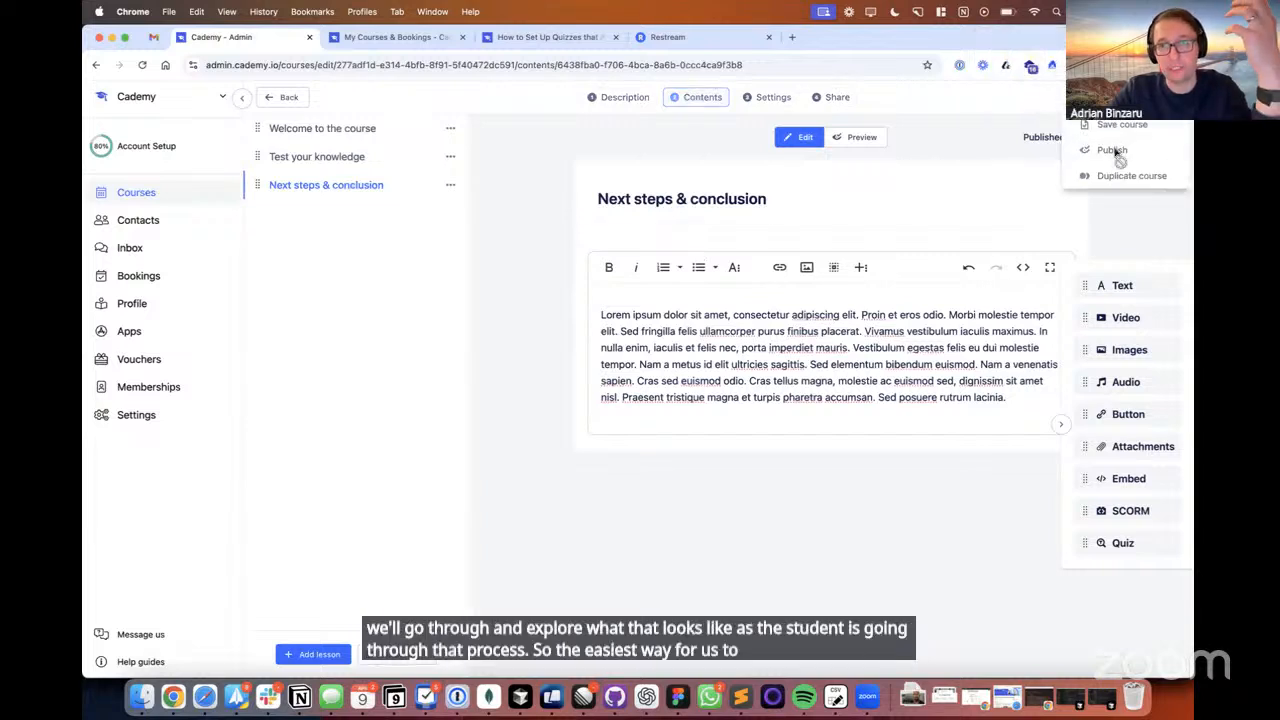
{"action": "left_click", "coordinate": [1112, 151]}
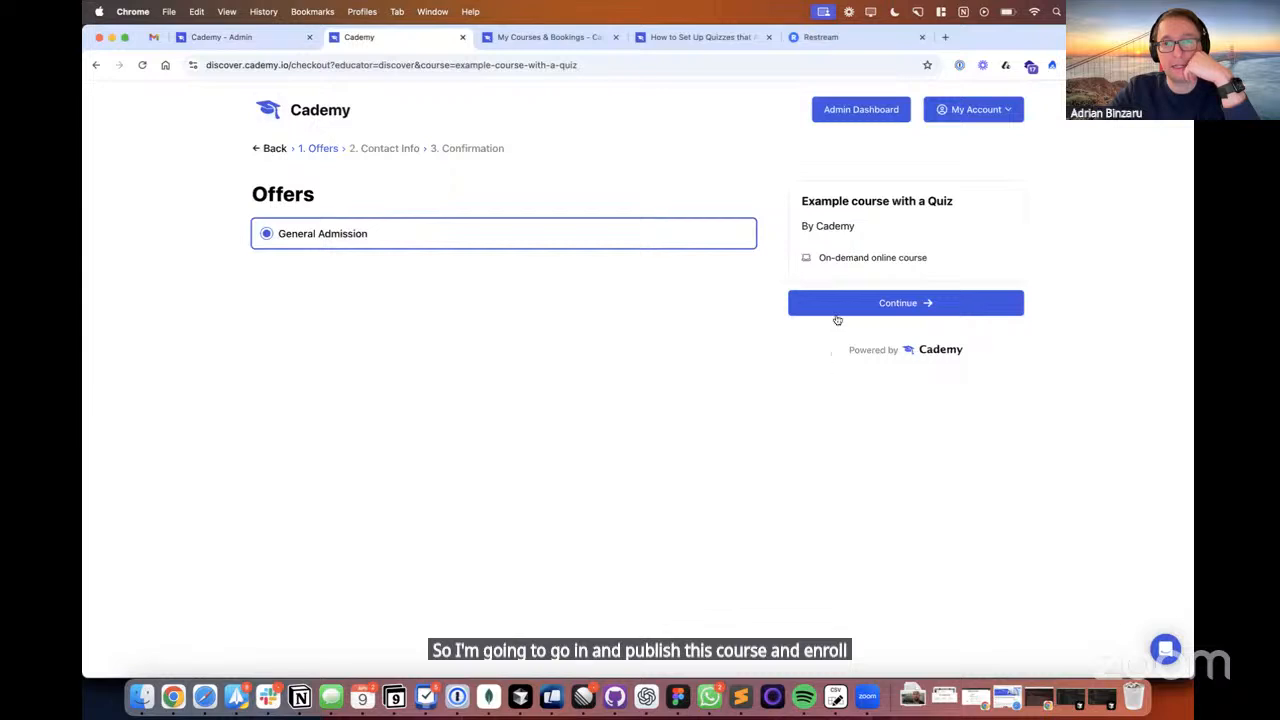
- Enrol in Example course with a Quiz through the General Admission checkout and open the course content as a student
{"action": "left_click", "coordinate": [837, 316]}
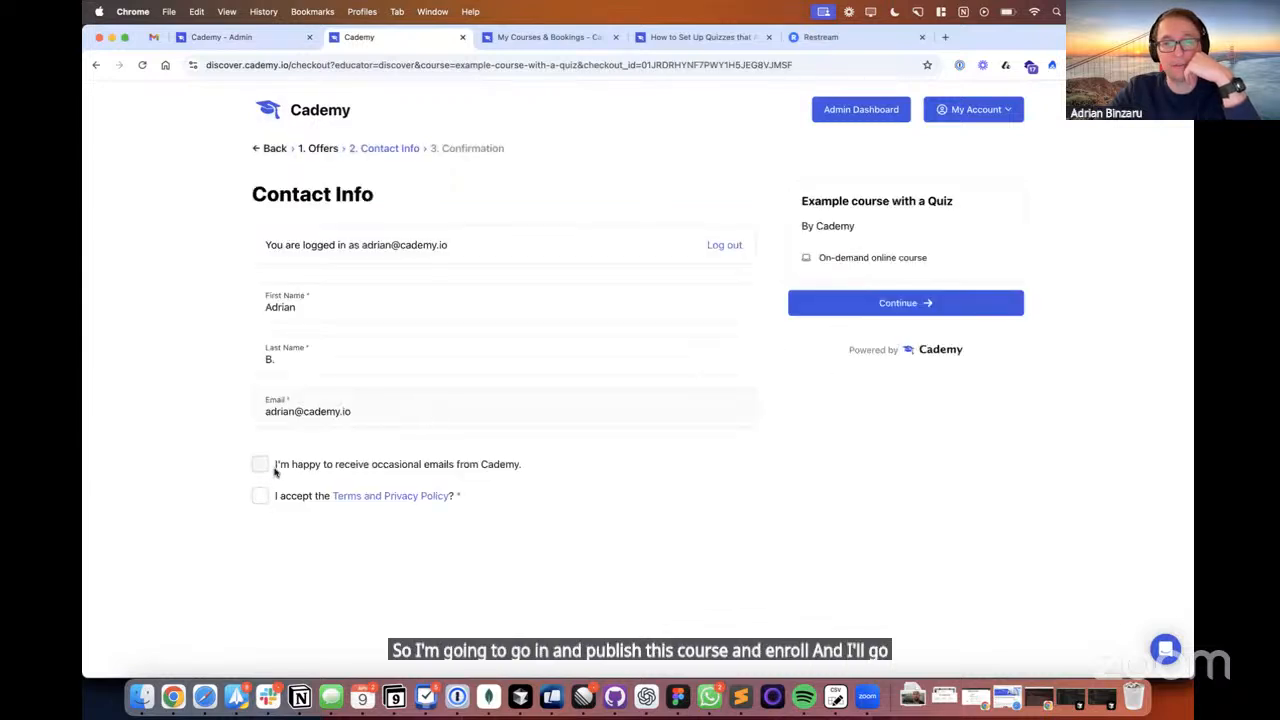
{"action": "left_click", "coordinate": [906, 303]}
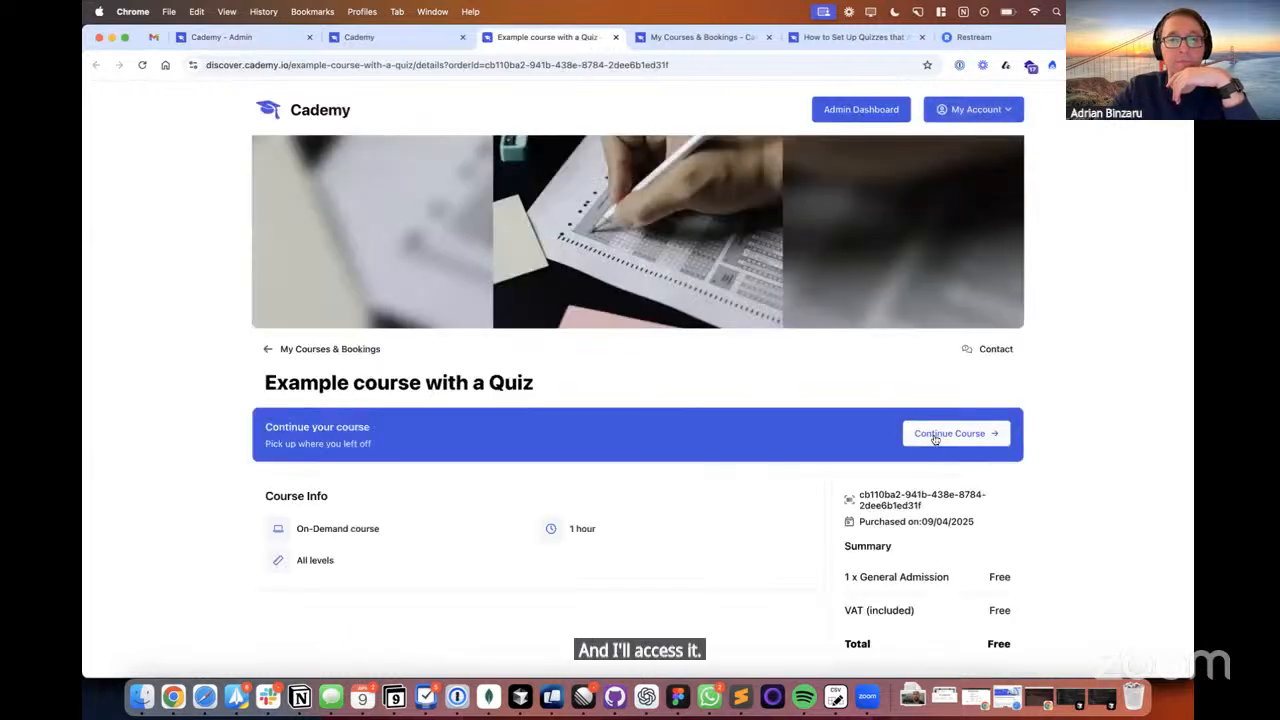
{"action": "left_click", "coordinate": [930, 434]}
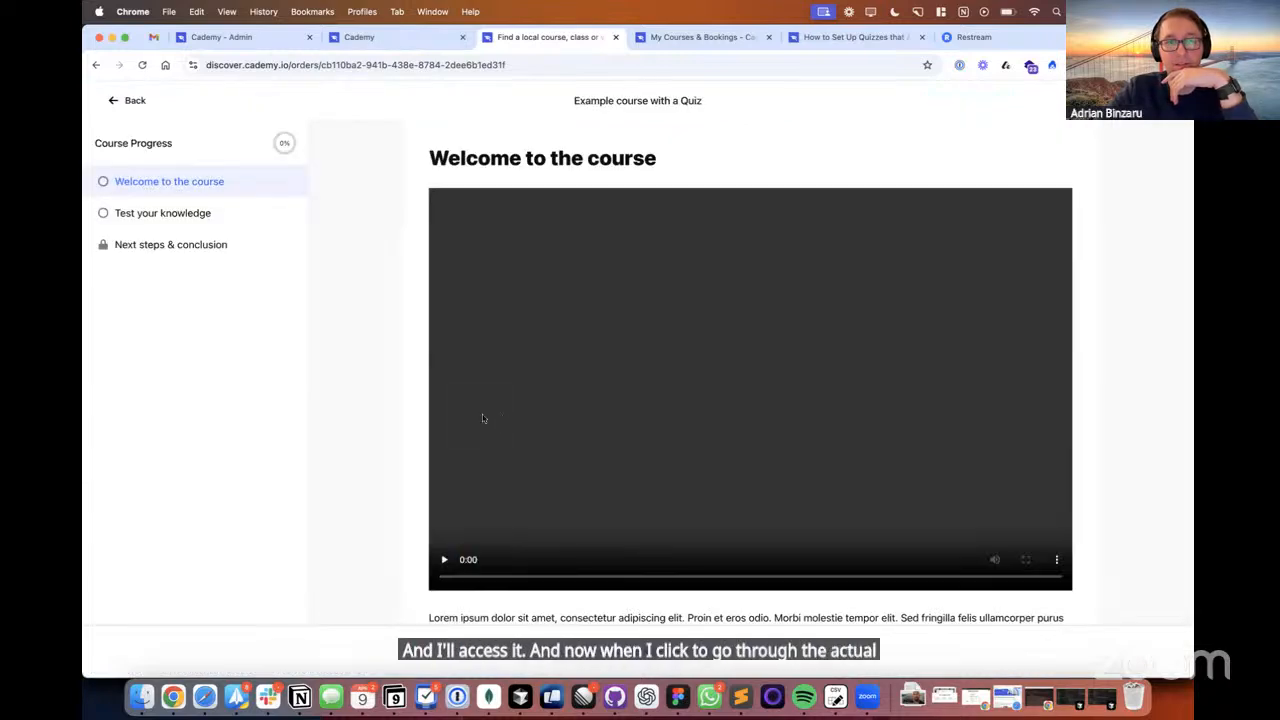
- View the welcome lesson, then open Test your knowledge and review its instructions, attachments and first quiz question
{"action": "scroll", "coordinate": [585, 458], "scroll_direction": "down", "scroll_amount": 1}
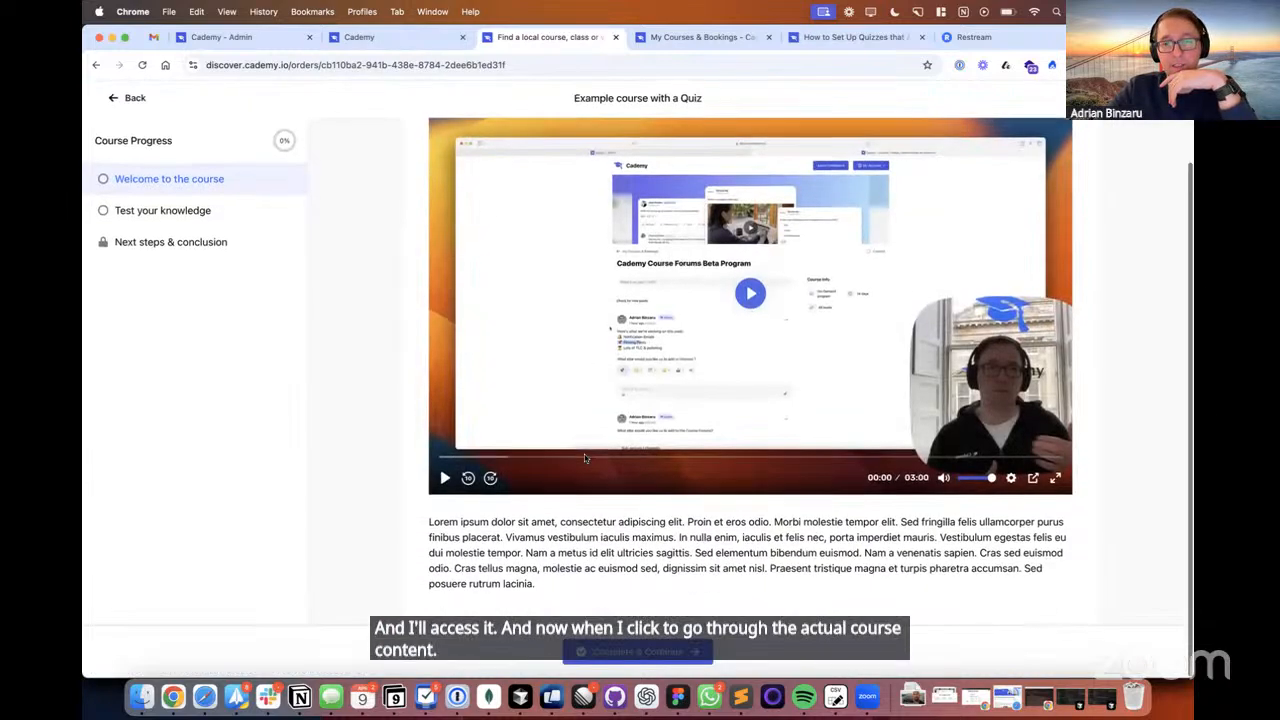
{"action": "scroll", "coordinate": [585, 458], "scroll_direction": "up", "scroll_amount": 1}
{"action": "left_click", "coordinate": [200, 214]}
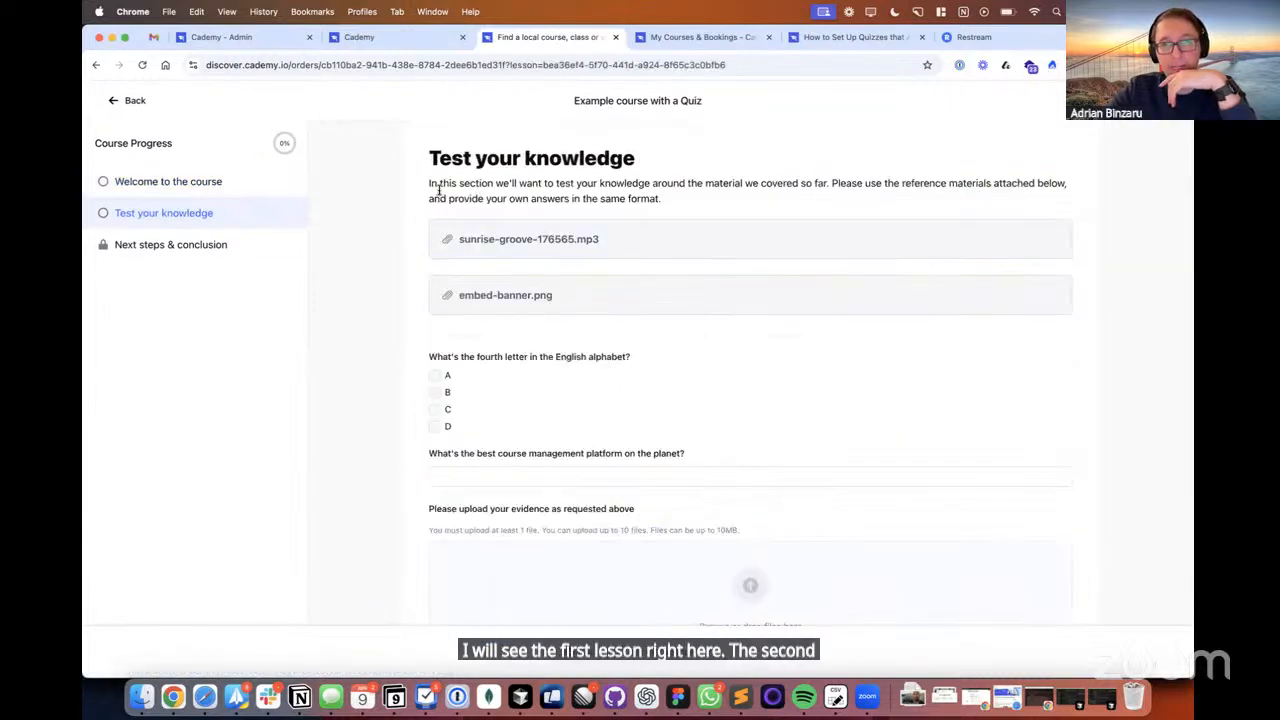
{"action": "left_click_drag", "start_coordinate": [432, 184], "coordinate": [670, 198]}
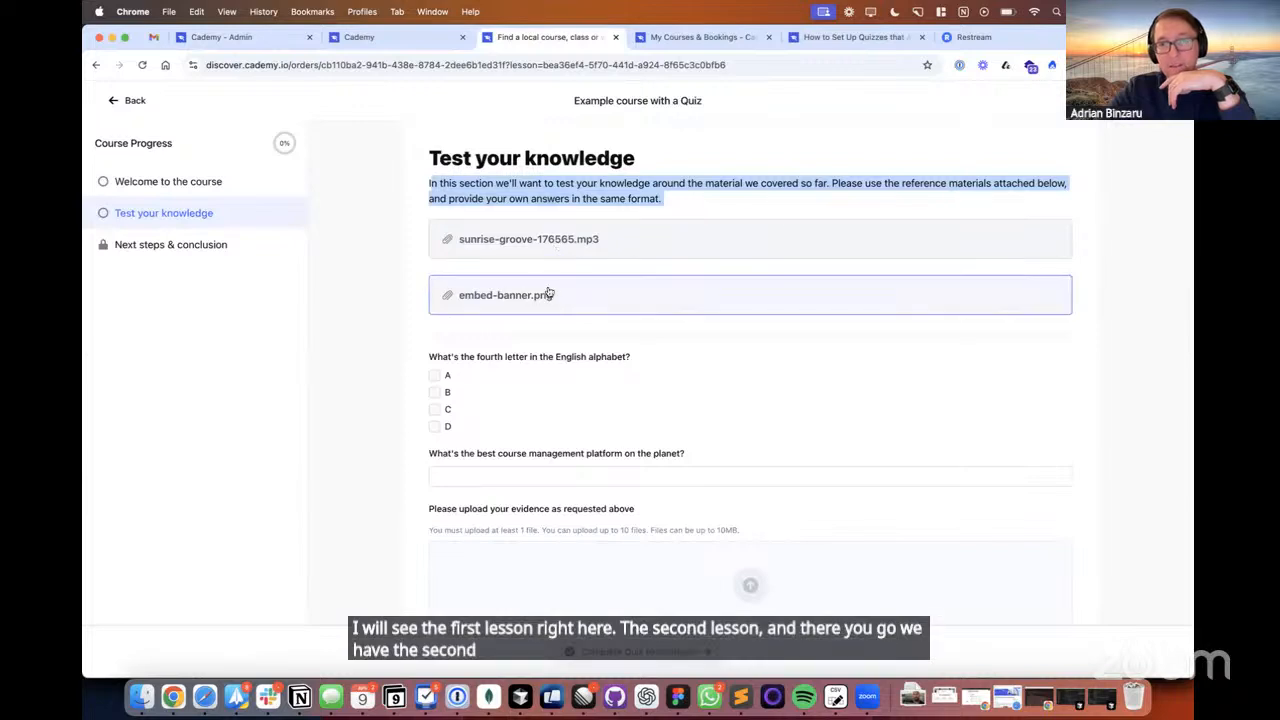
{"action": "scroll", "coordinate": [531, 349], "scroll_direction": "down", "scroll_amount": 1}
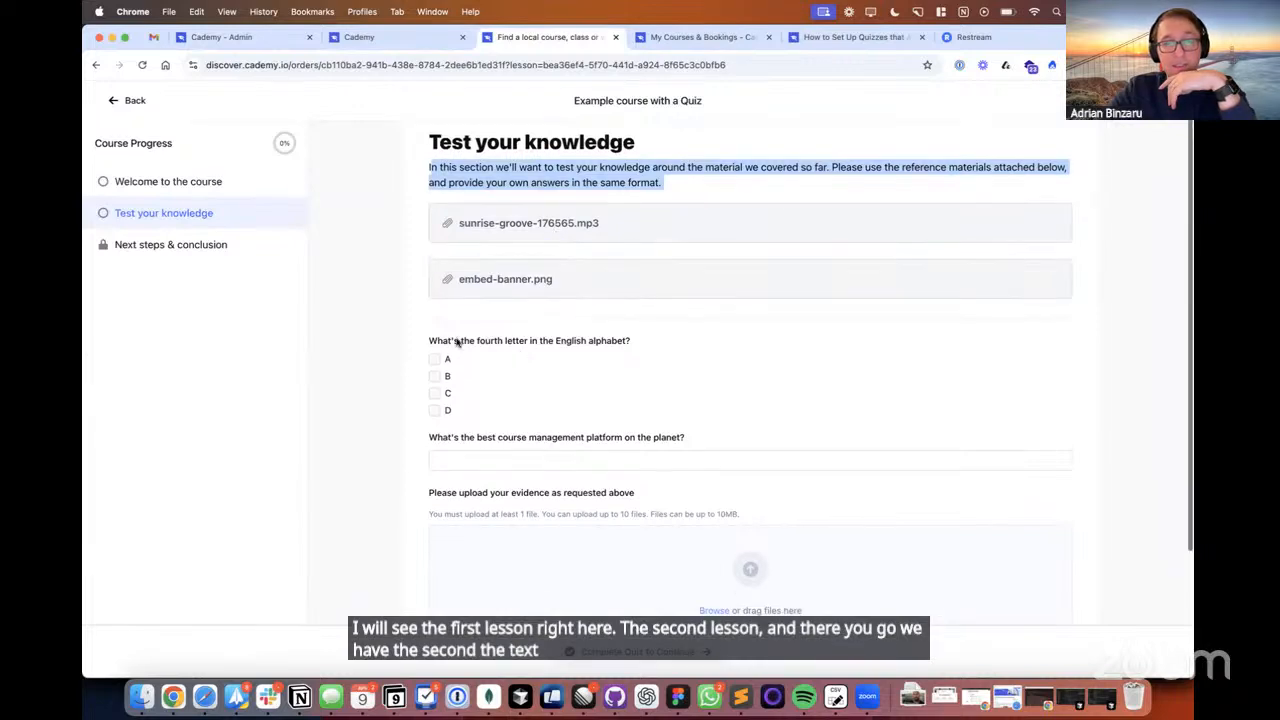
{"action": "left_click_drag", "start_coordinate": [426, 341], "coordinate": [632, 341]}
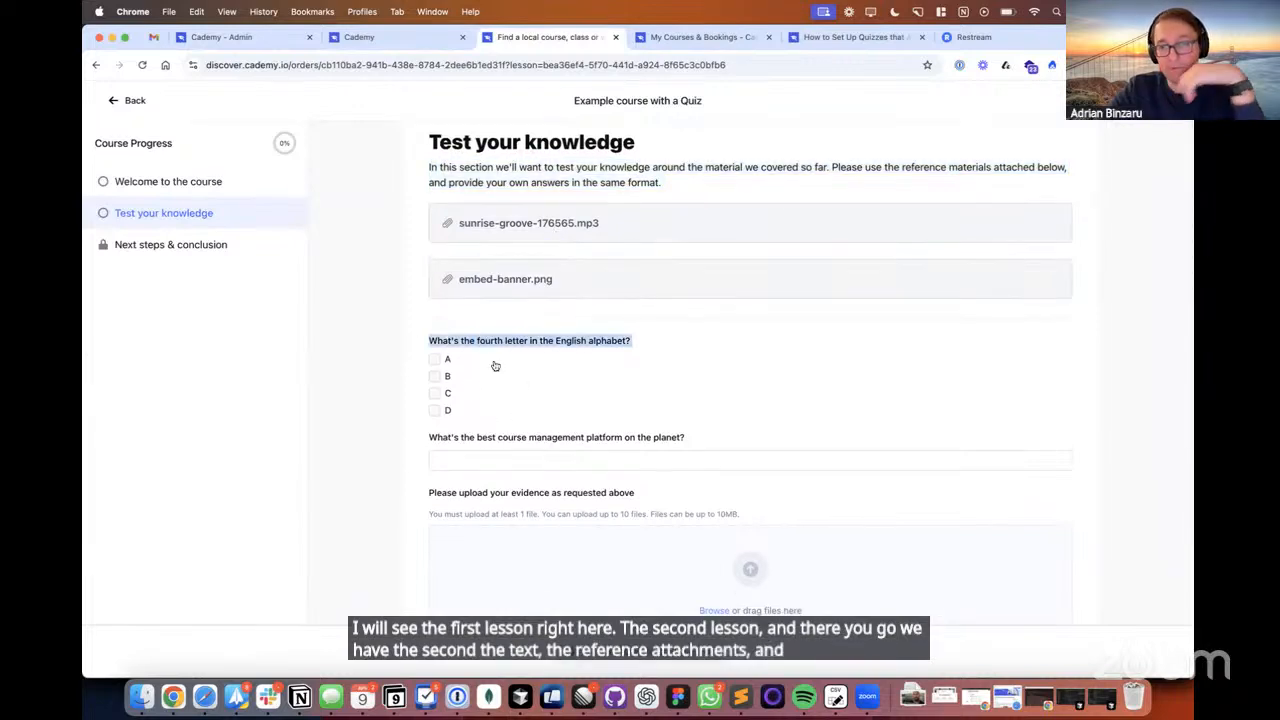
- Answer the fourth-letter question with D and the course management platform question with "Cademy"
{"action": "left_click", "coordinate": [440, 410]}
{"action": "scroll", "coordinate": [495, 421], "scroll_direction": "down", "scroll_amount": 3}
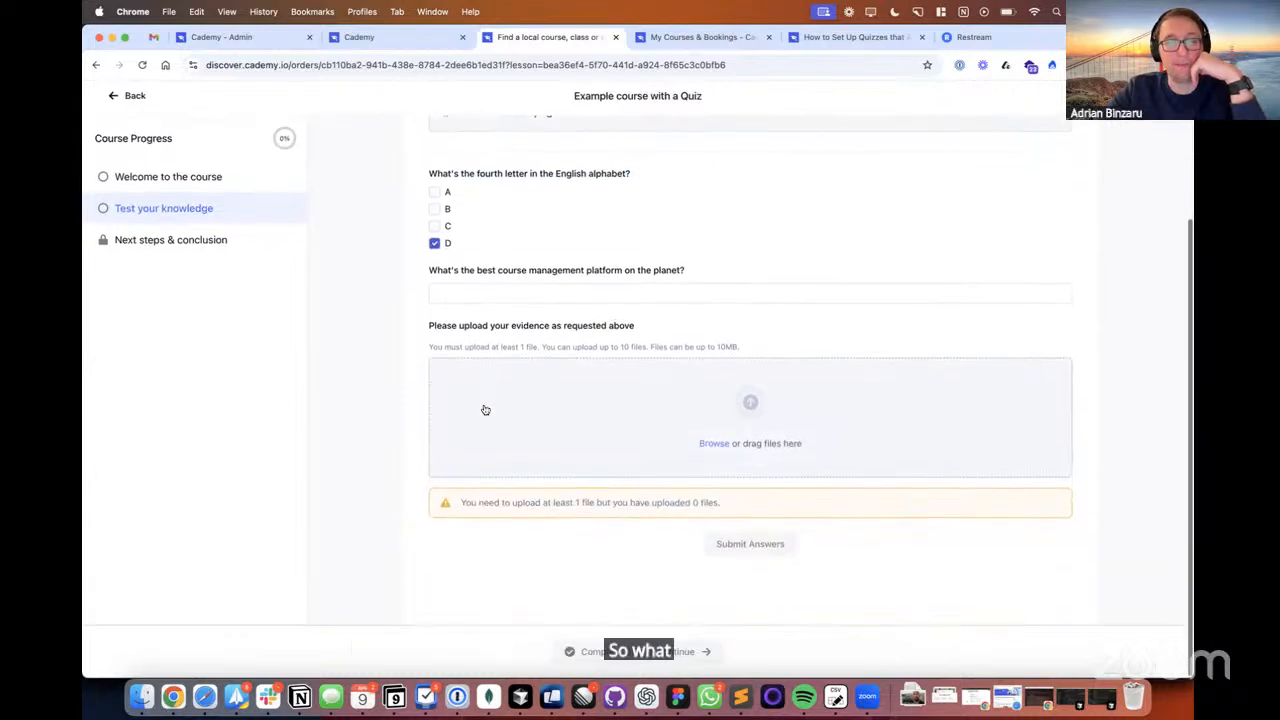
{"action": "left_click", "coordinate": [483, 297]}
{"action": "type", "text": "c"}
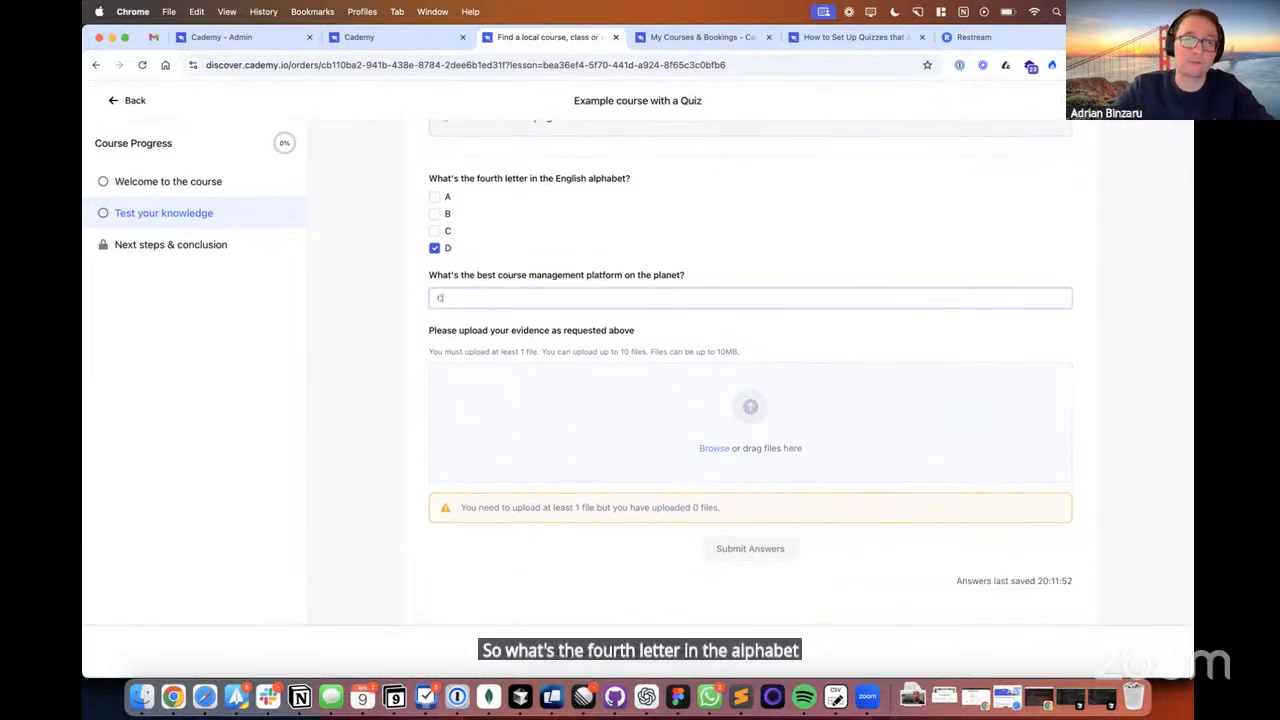
{"action": "type", "text": "ademy"}
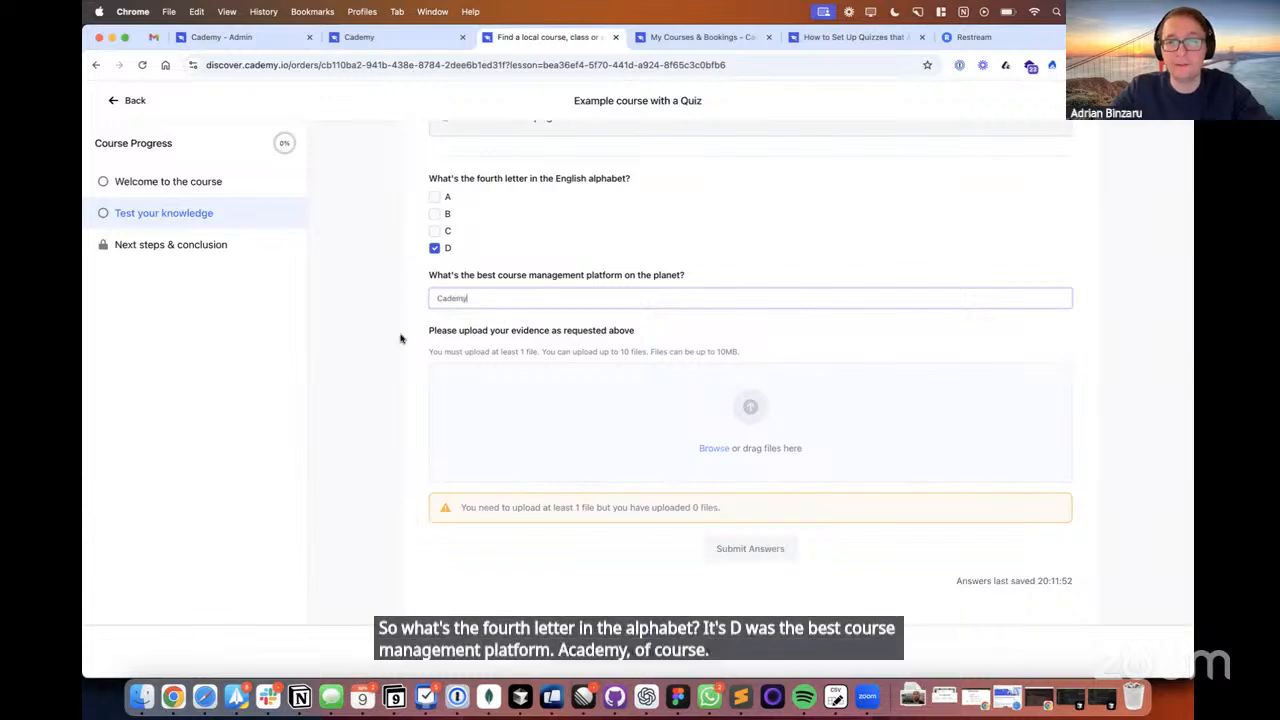
- Review the evidence question's upload requirement, including the minimum and maximum number of files and the size limit
{"action": "left_click_drag", "start_coordinate": [400, 338], "coordinate": [346, 443]}
{"action": "left_click", "coordinate": [343, 447]}
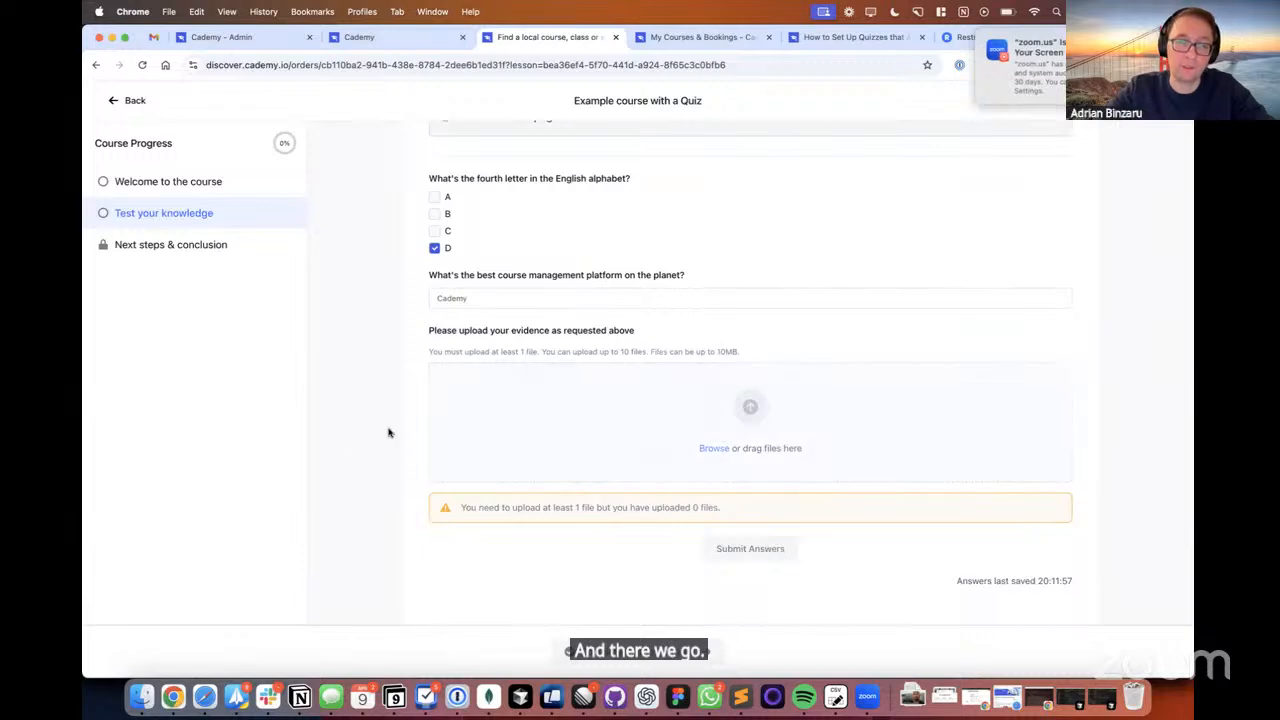
{"action": "left_click_drag", "start_coordinate": [460, 508], "coordinate": [715, 508]}
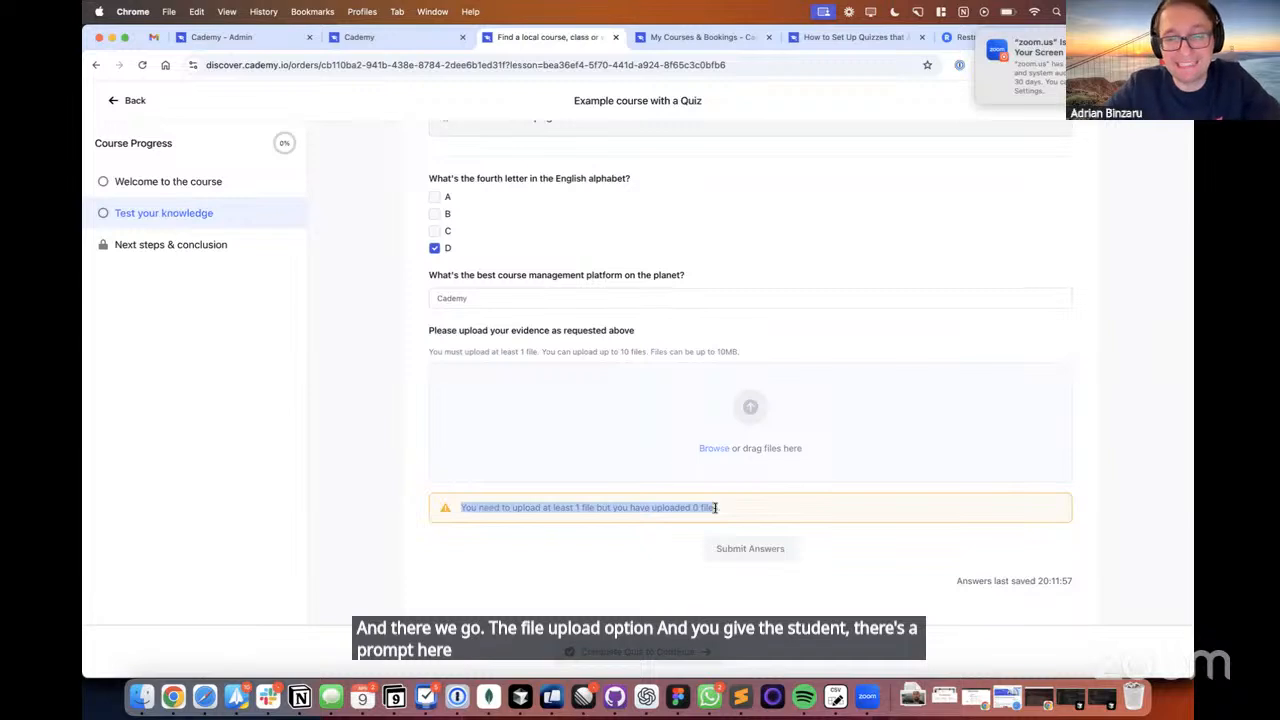
{"action": "left_click_drag", "start_coordinate": [489, 351], "coordinate": [326, 397]}
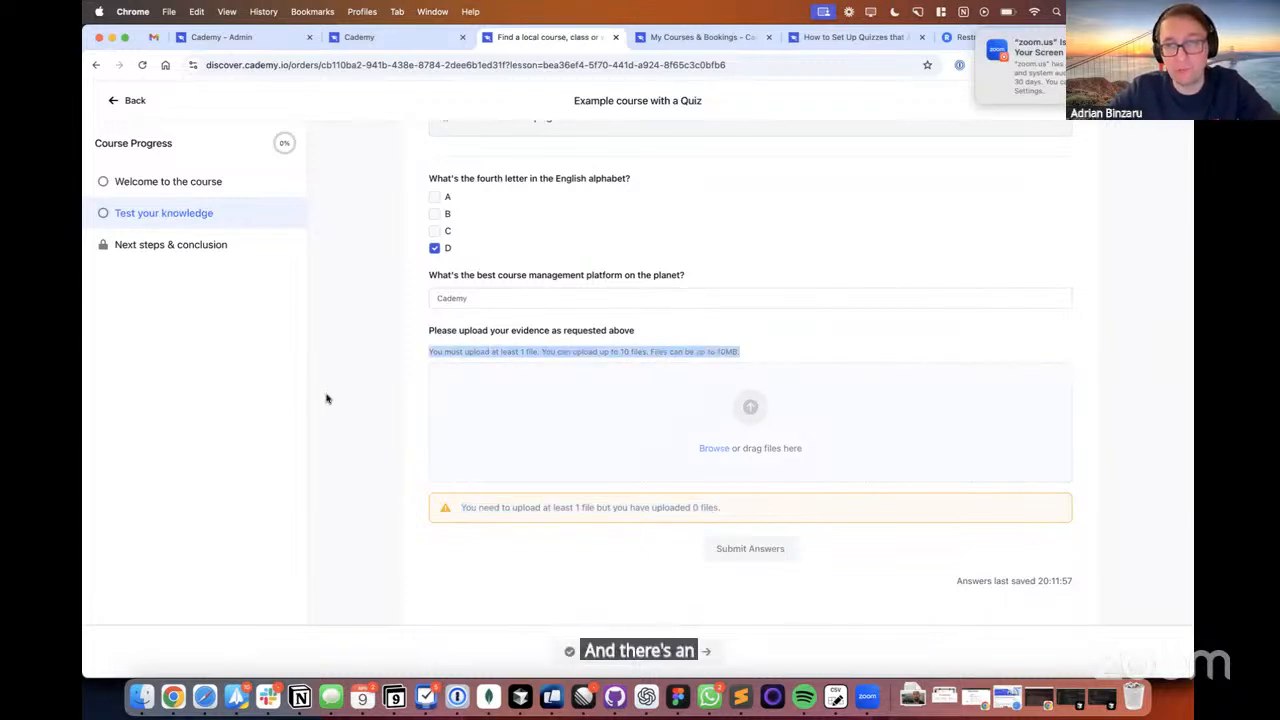
{"action": "left_click", "coordinate": [336, 447]}
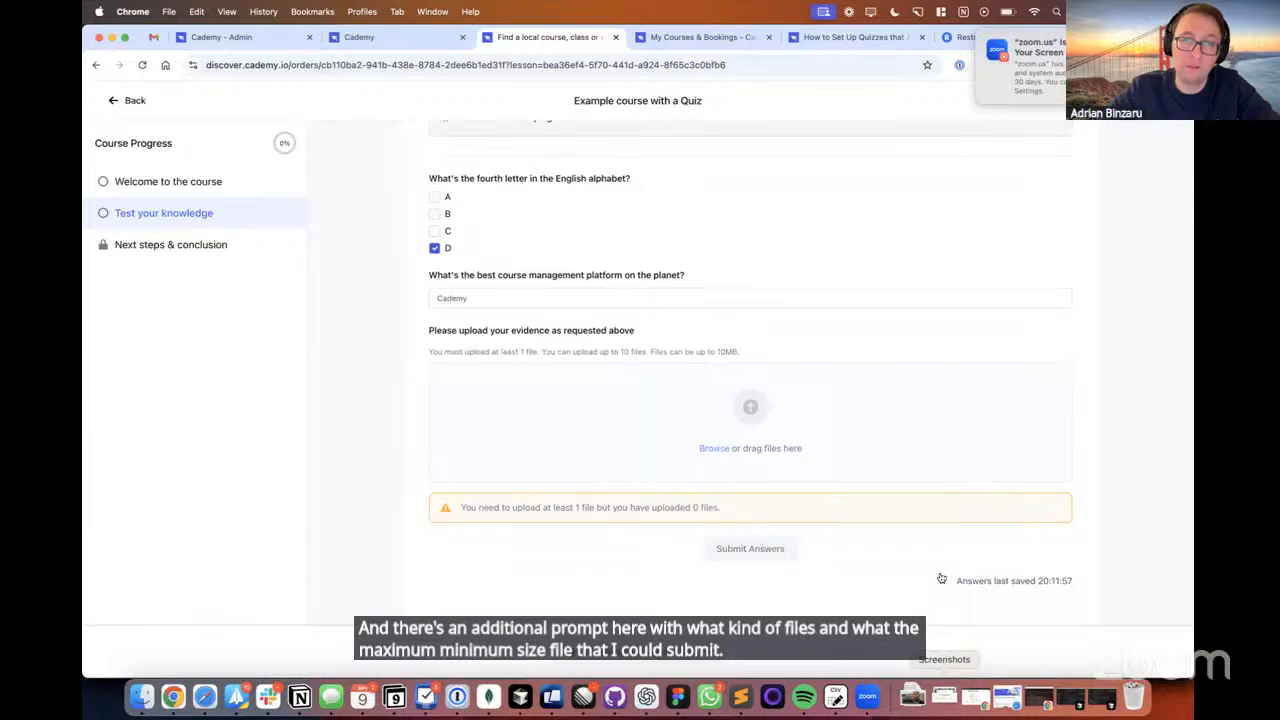
- Upload forums-image.png and the "2nd fees" PDF from the Downloads folder as evidence for the quiz
{"action": "left_click", "coordinate": [712, 450]}
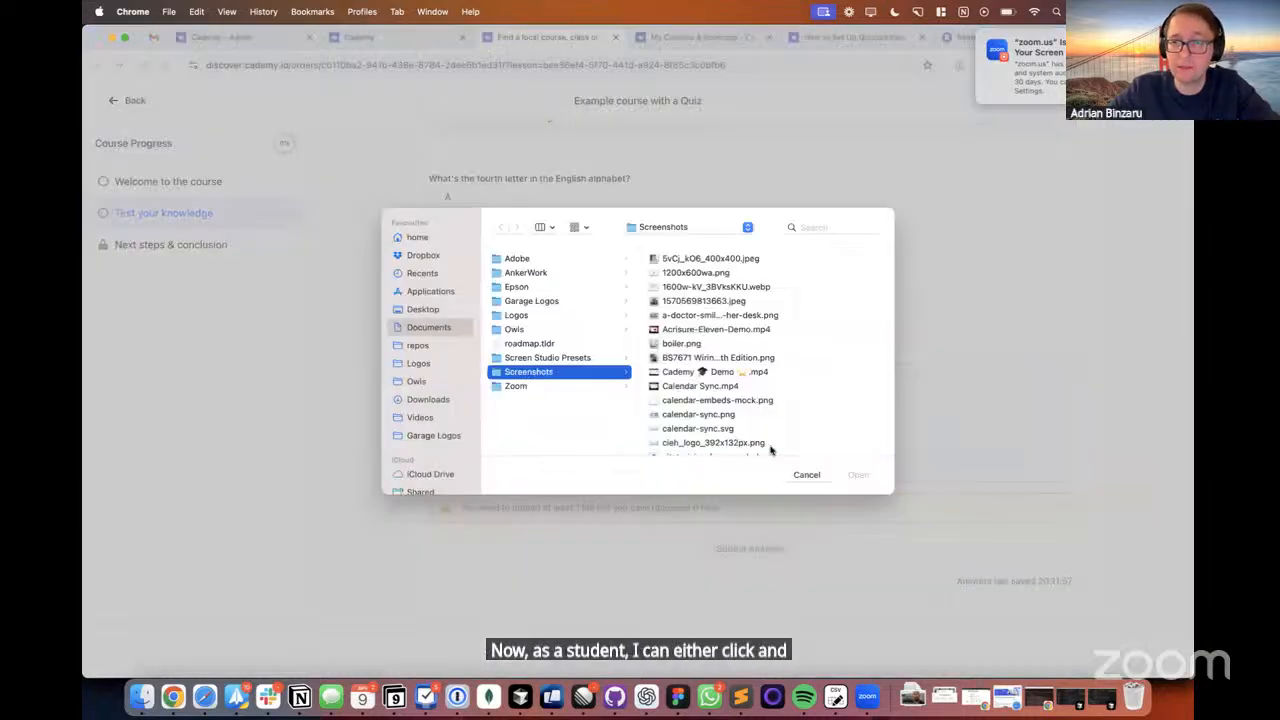
{"action": "left_click", "coordinate": [808, 474]}
{"action": "left_click", "coordinate": [912, 697]}
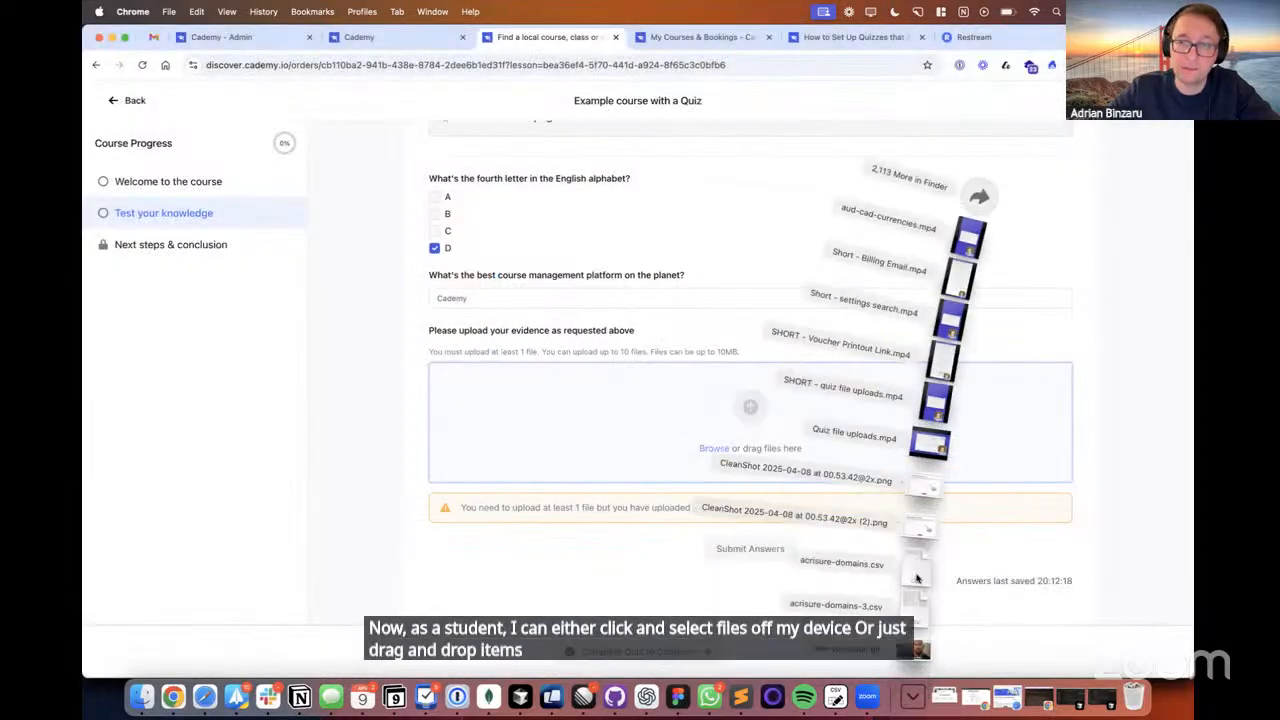
{"action": "left_click", "coordinate": [980, 198]}
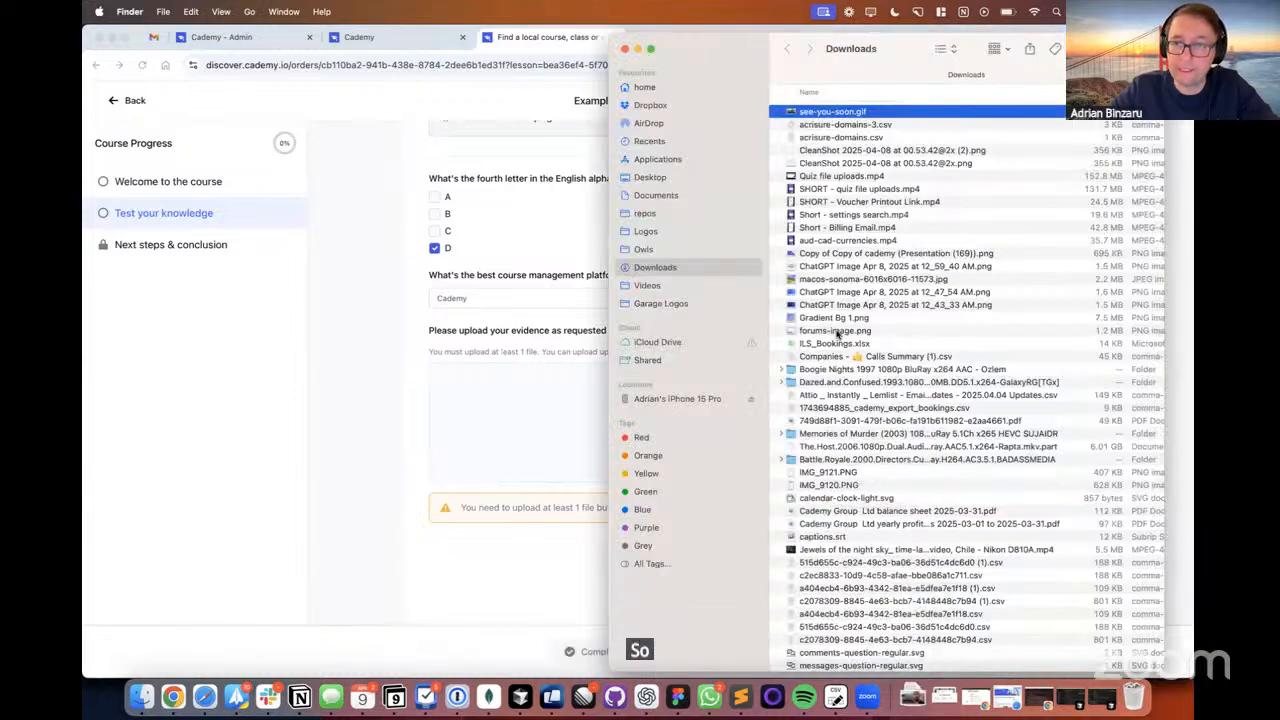
{"action": "left_click", "coordinate": [837, 333]}
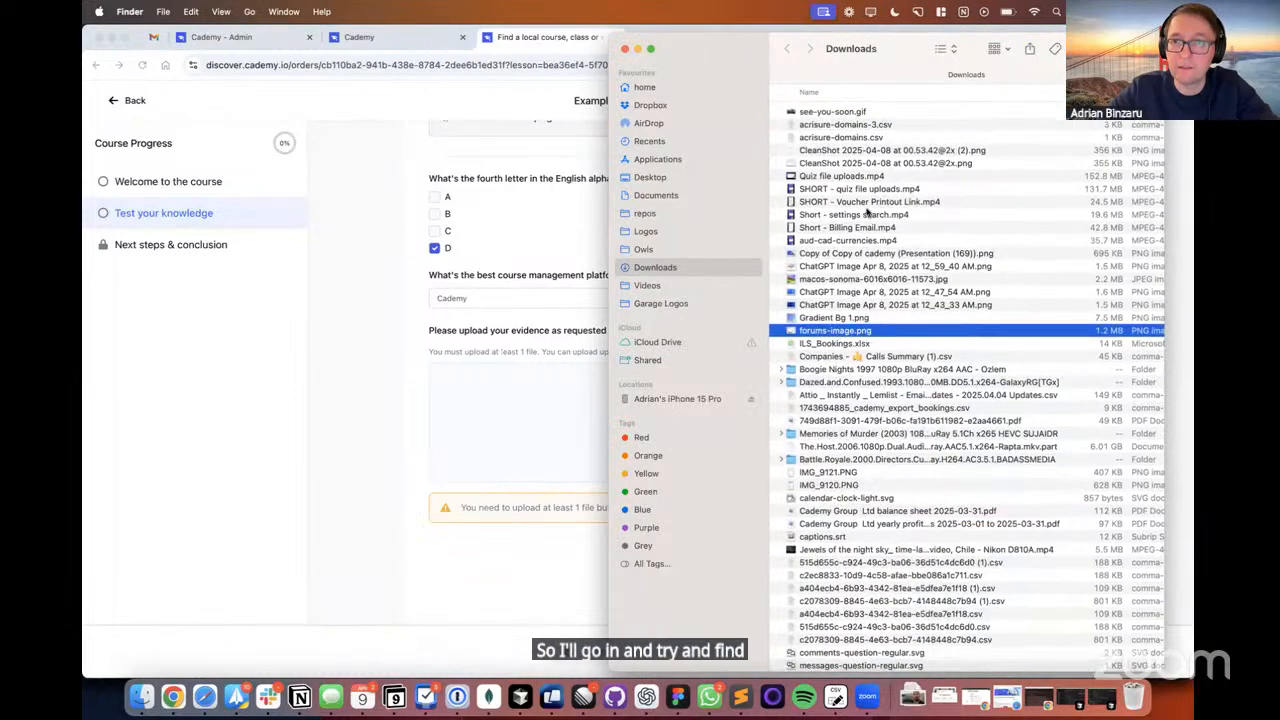
{"action": "scroll", "coordinate": [868, 227], "scroll_direction": "down", "scroll_amount": 5}
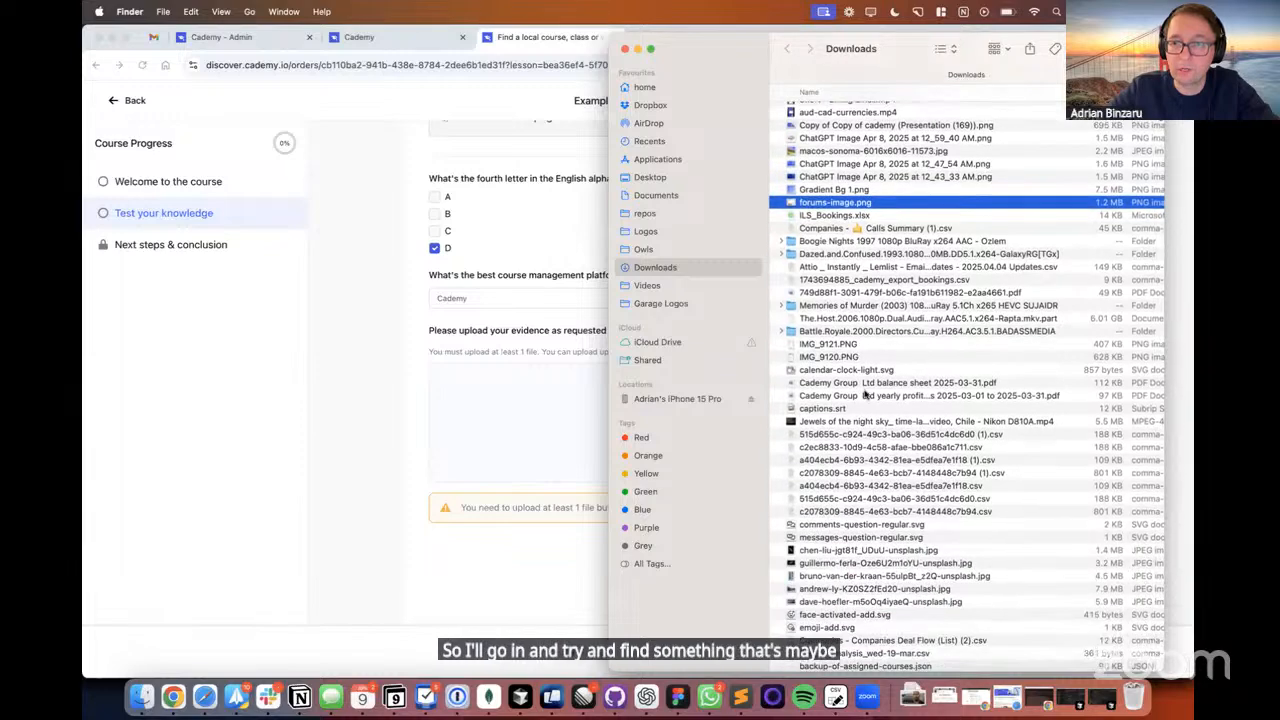
{"action": "scroll", "coordinate": [885, 400], "scroll_direction": "down", "scroll_amount": 2}
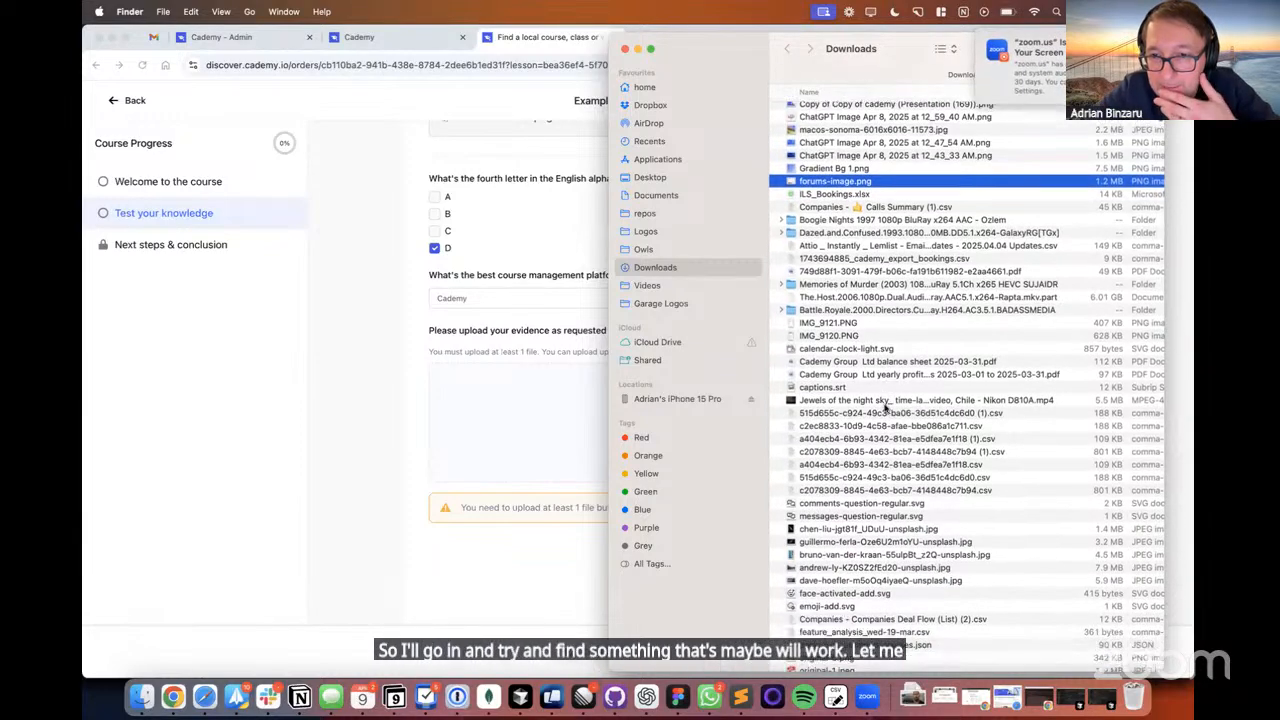
{"action": "scroll", "coordinate": [948, 433], "scroll_direction": "down", "scroll_amount": 4}
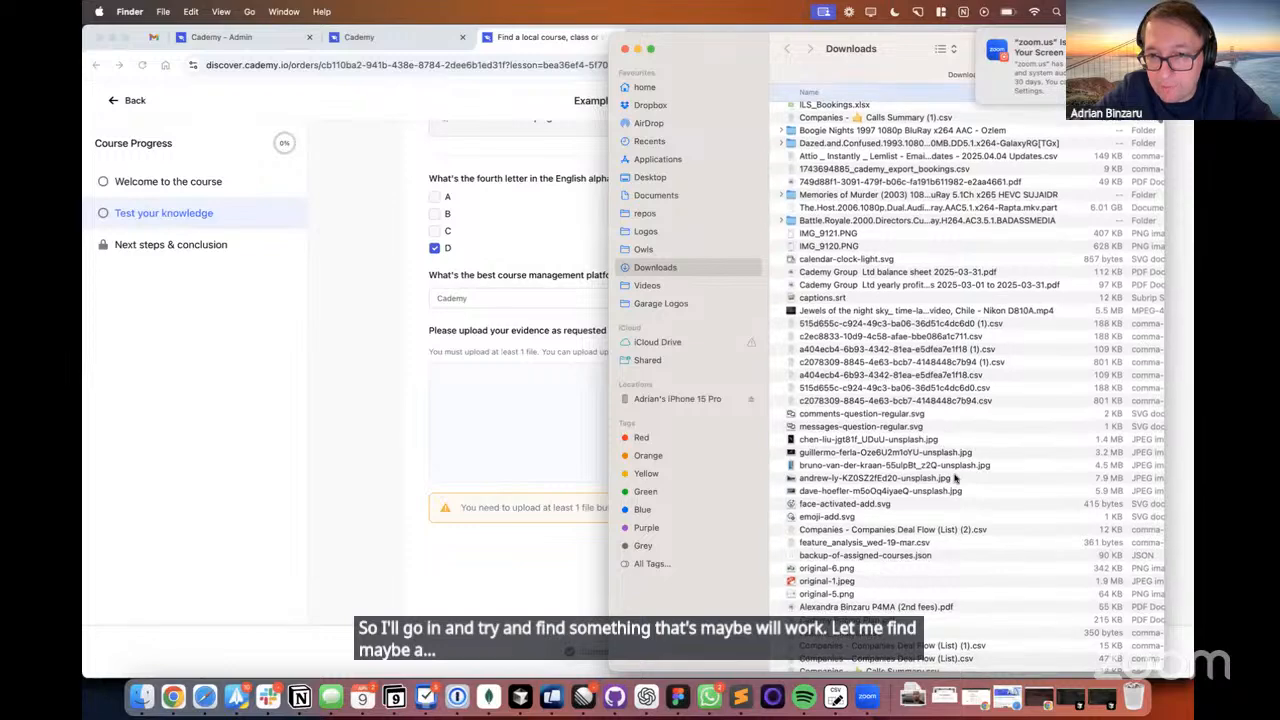
{"action": "scroll", "coordinate": [963, 514], "scroll_direction": "down", "scroll_amount": 4}
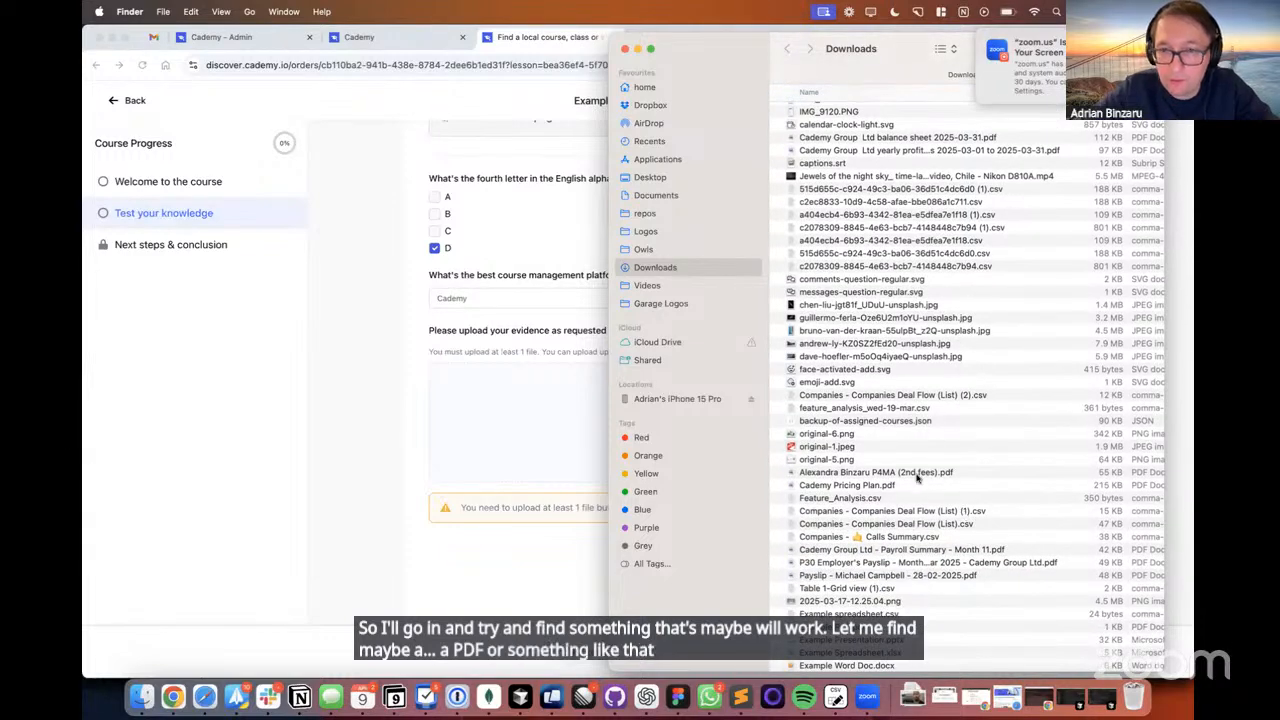
{"action": "left_click_drag", "start_coordinate": [906, 474], "coordinate": [531, 430]}
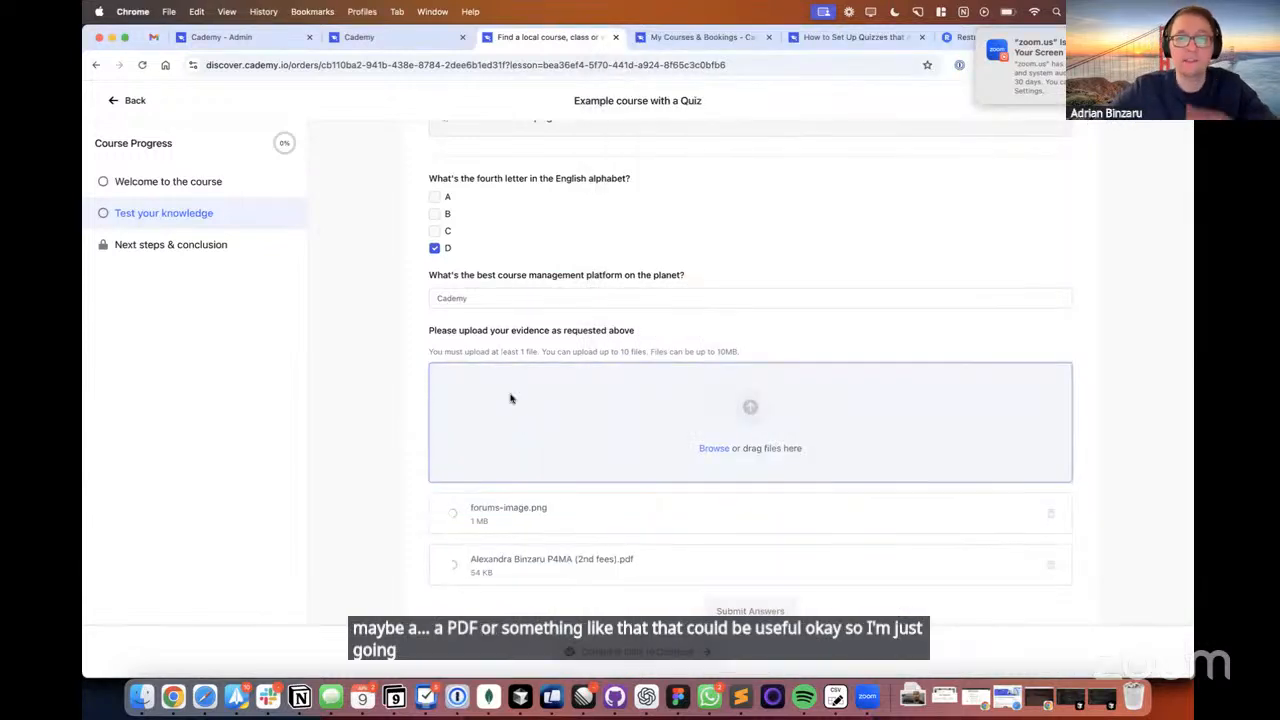
- Check the uploaded files, quiz answers and last-saved time, and submit the answers for marking
{"action": "scroll", "coordinate": [363, 428], "scroll_direction": "down", "scroll_amount": 2}
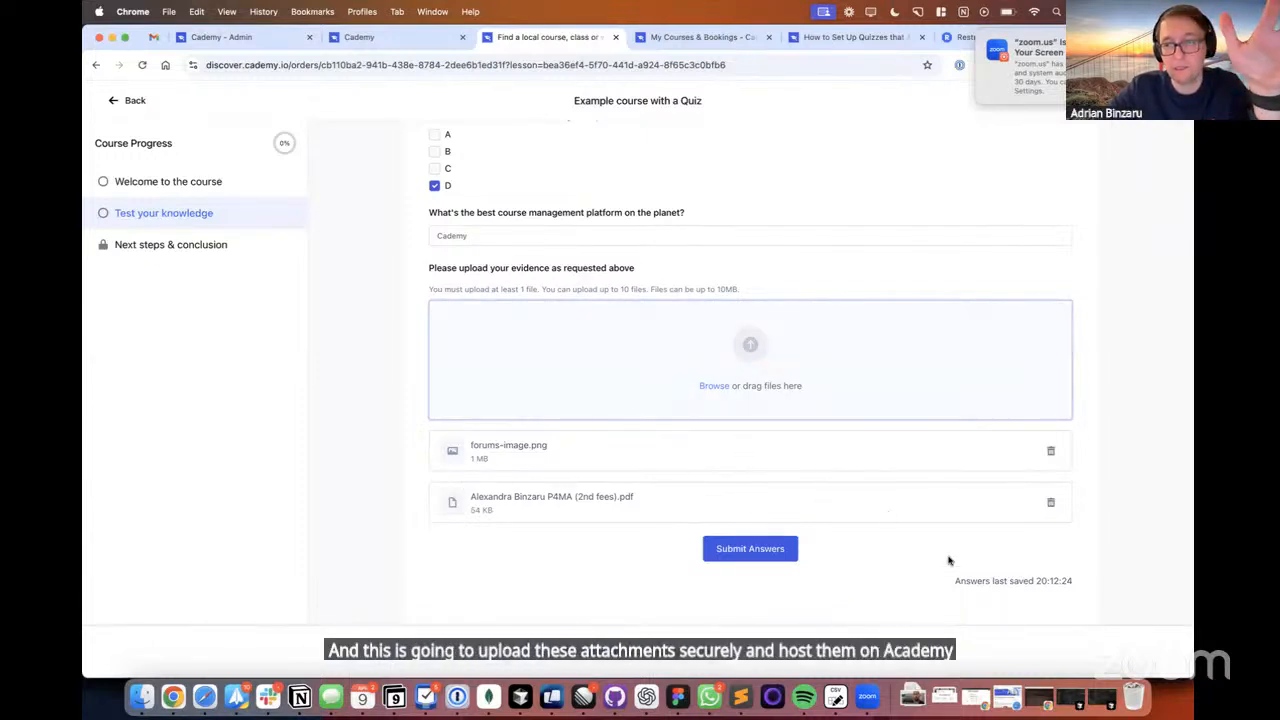
{"action": "left_click_drag", "start_coordinate": [951, 573], "coordinate": [971, 594]}
{"action": "scroll", "coordinate": [594, 214], "scroll_direction": "up", "scroll_amount": 3}
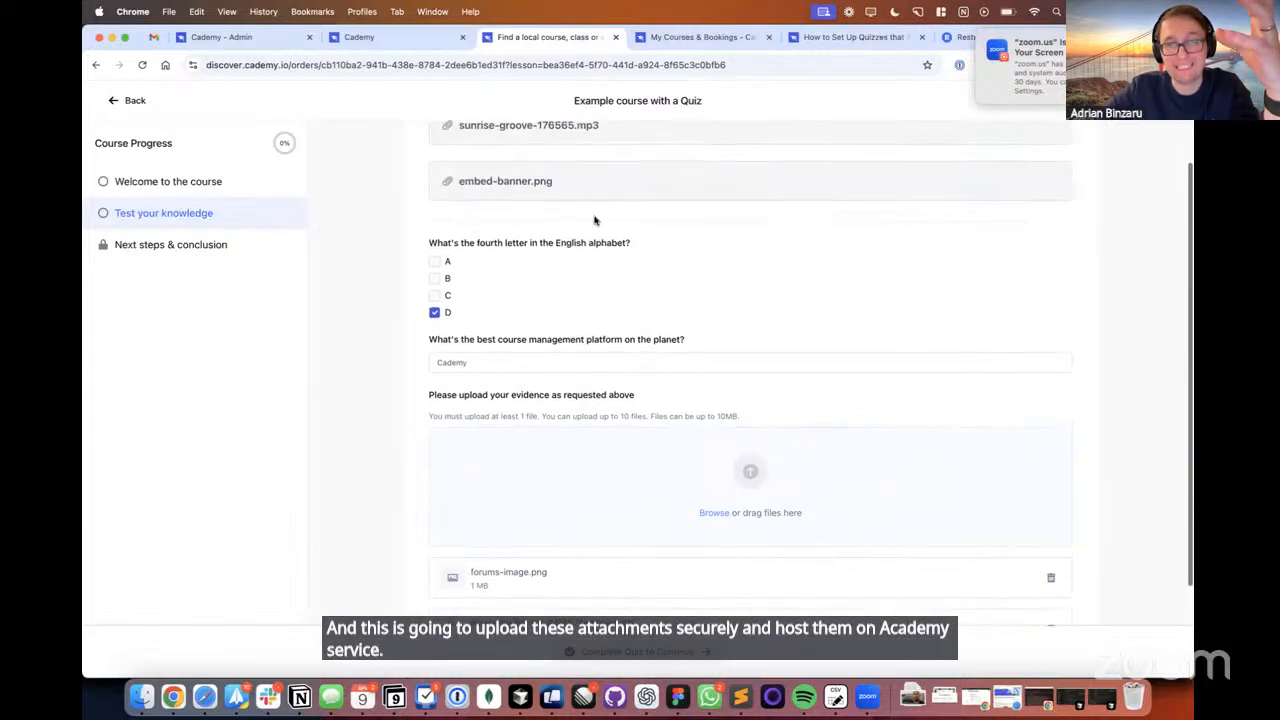
{"action": "scroll", "coordinate": [594, 218], "scroll_direction": "down", "scroll_amount": 2}
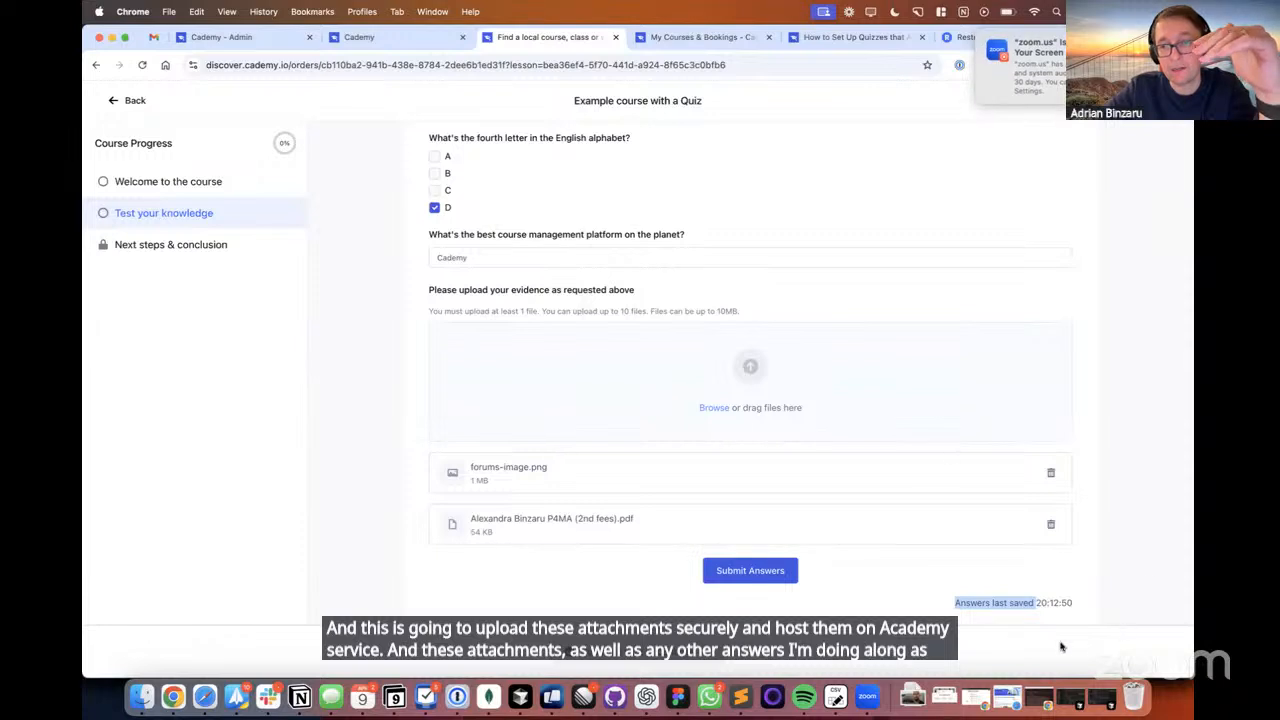
{"action": "left_click", "coordinate": [1029, 614]}
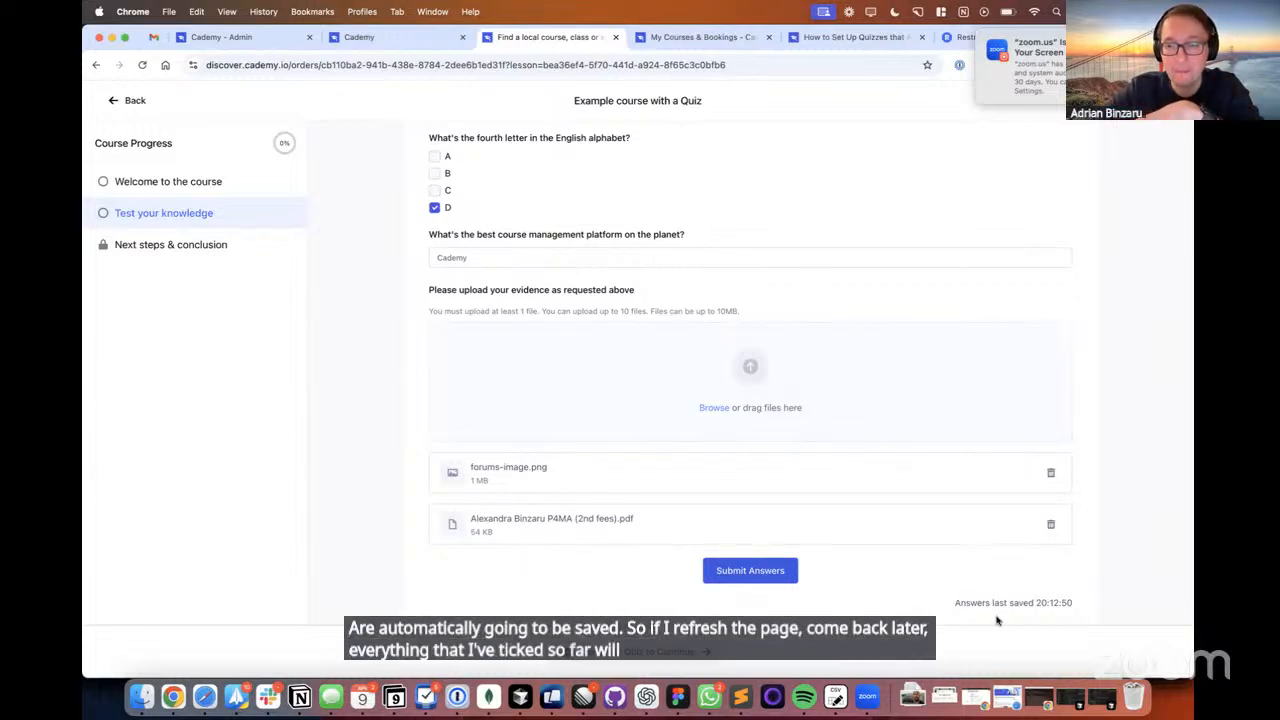
{"action": "scroll", "coordinate": [820, 551], "scroll_direction": "down", "scroll_amount": 1}
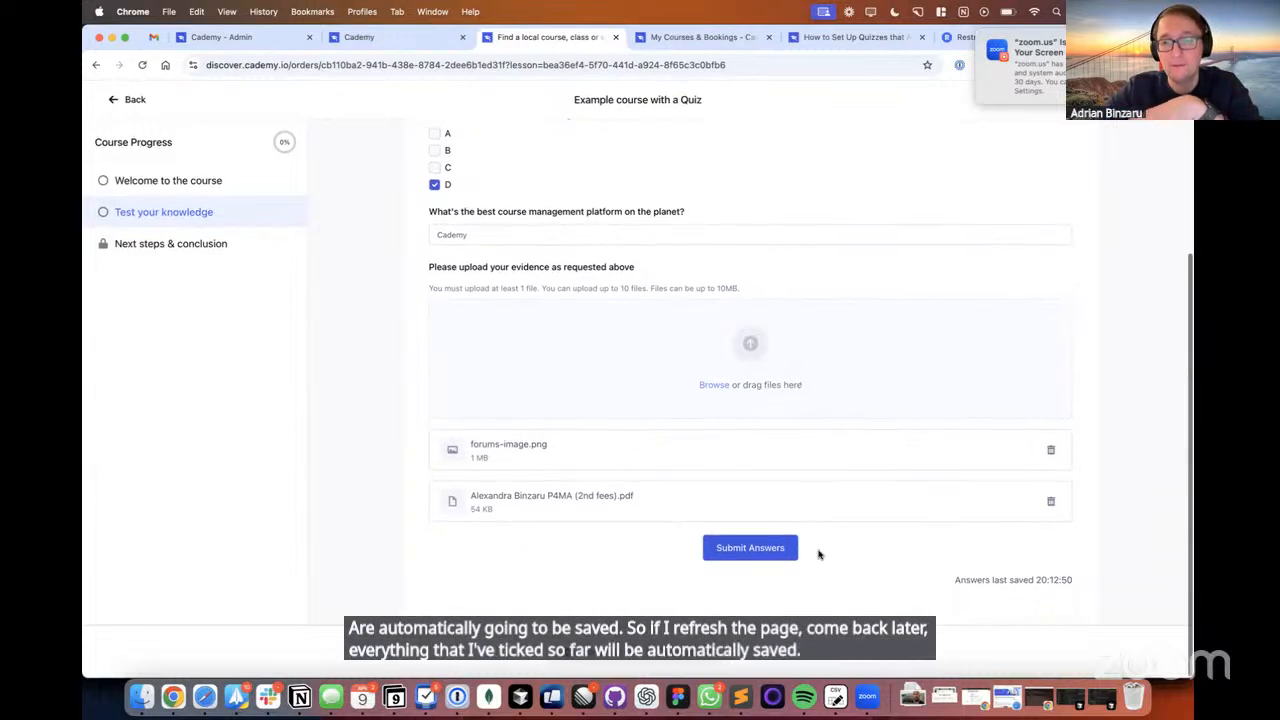
{"action": "left_click", "coordinate": [765, 550]}
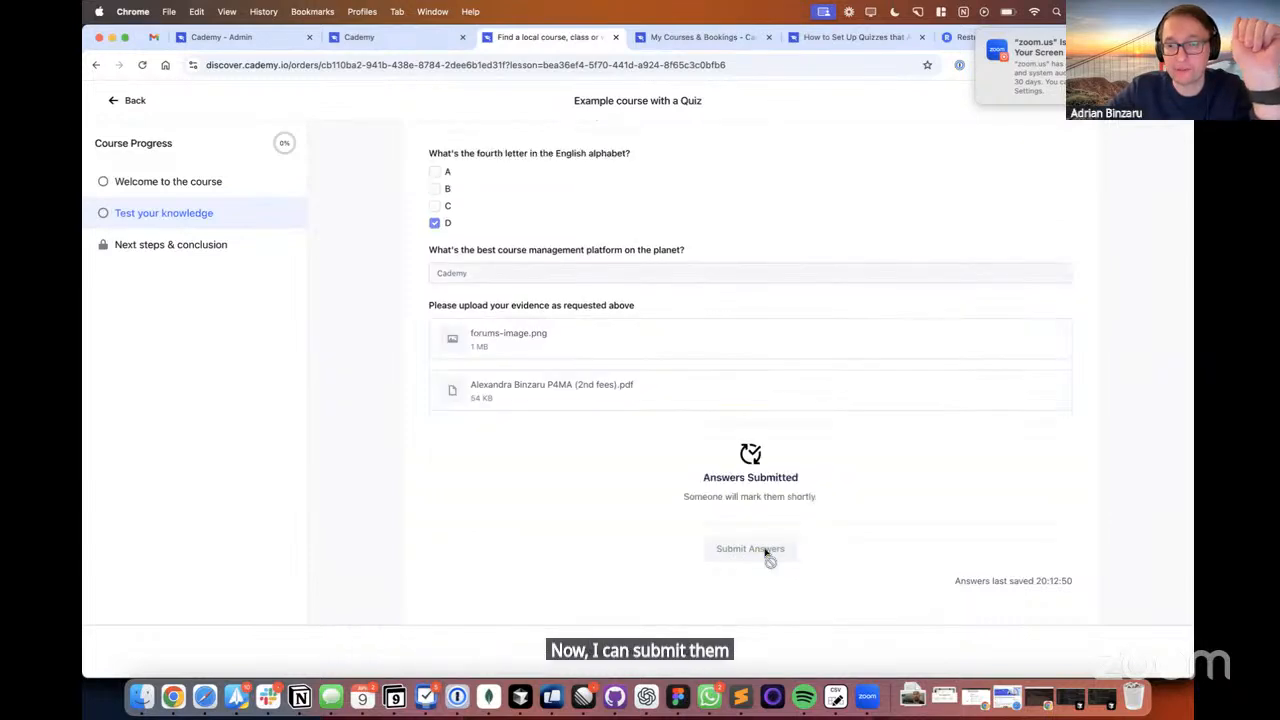
- Read the submission notice and try to open the locked Next steps & conclusion lesson
{"action": "left_click_drag", "start_coordinate": [685, 496], "coordinate": [726, 473]}
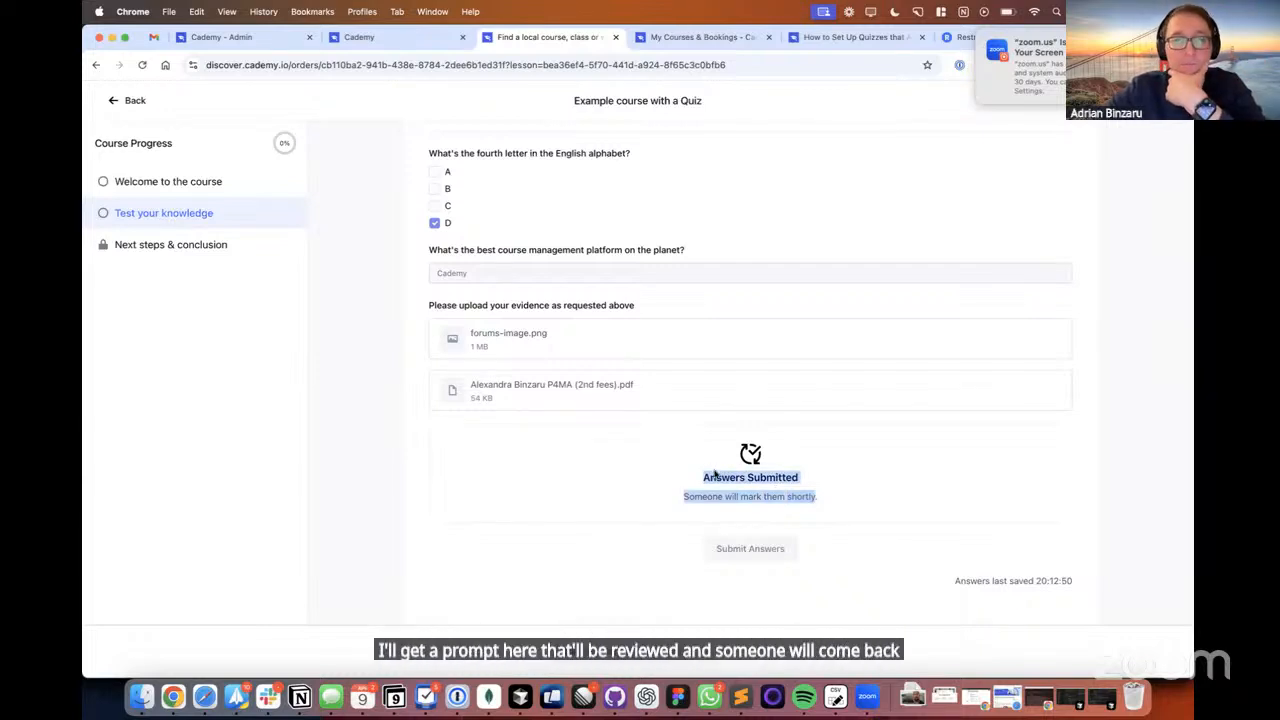
{"action": "left_click", "coordinate": [714, 470]}
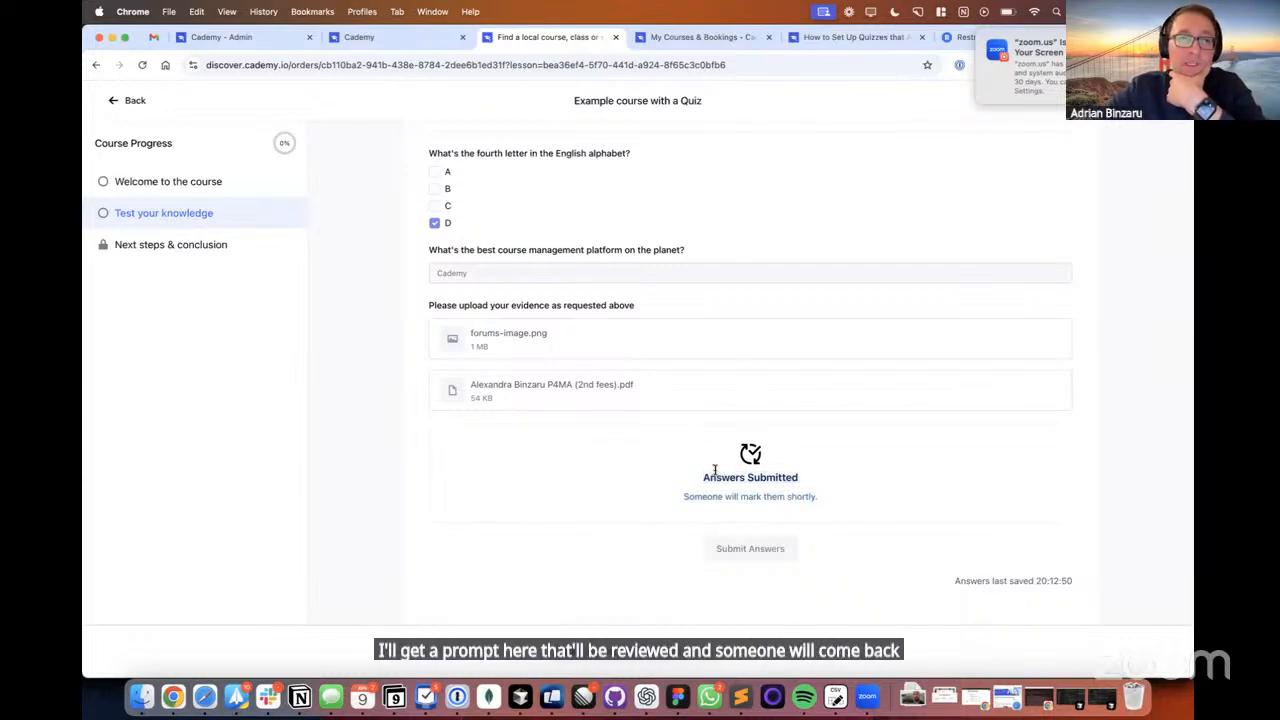
{"action": "left_click", "coordinate": [197, 249]}
{"action": "left_click", "coordinate": [197, 249]}
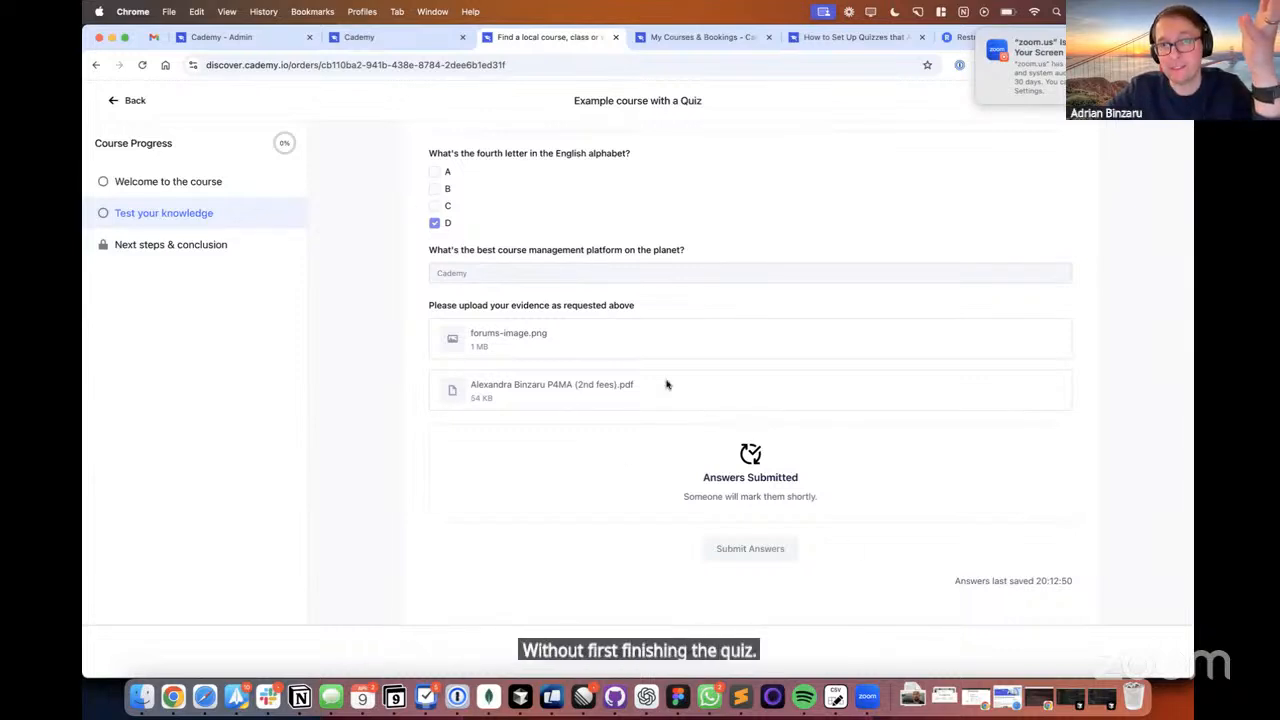
- Switch to Cademy Admin and view the Course Owners setting of the course
{"action": "left_click", "coordinate": [225, 37]}
{"action": "left_click", "coordinate": [770, 97]}
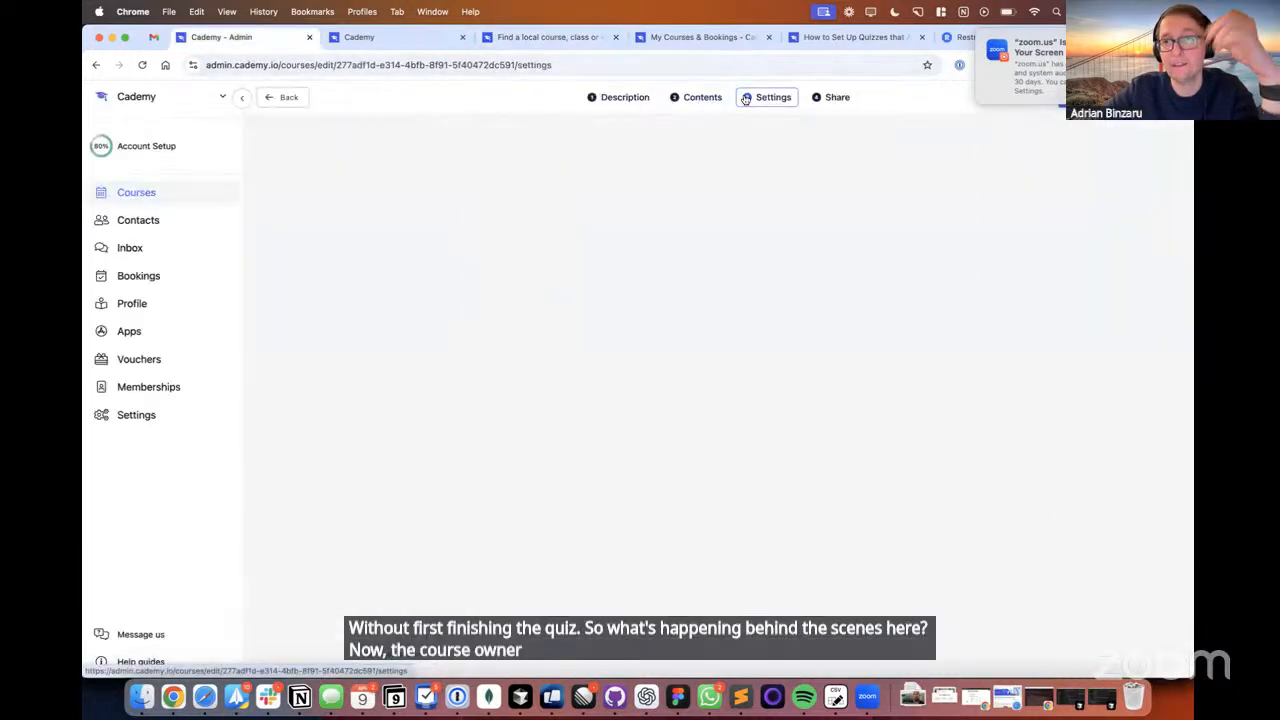
{"action": "left_click", "coordinate": [544, 464]}
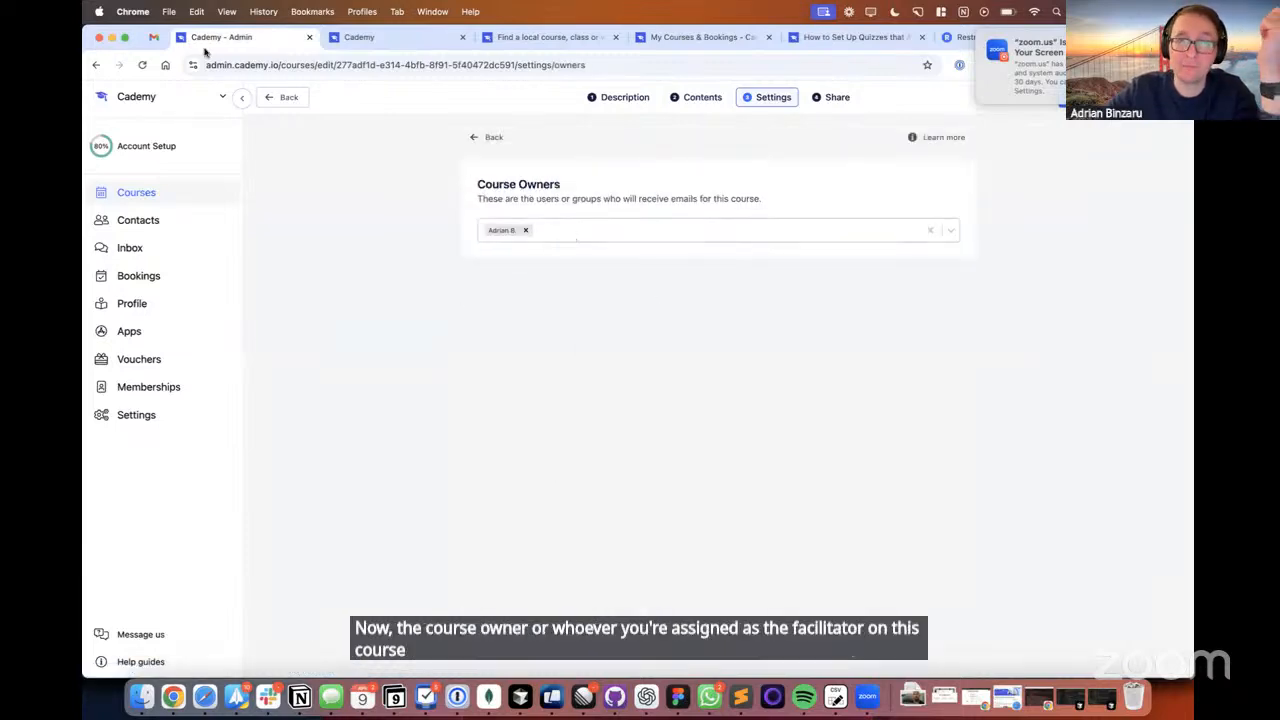
- Switch to Gmail, open the quiz response notification for Test your knowledge, and follow it to the submission in Cademy
{"action": "left_click", "coordinate": [155, 38]}
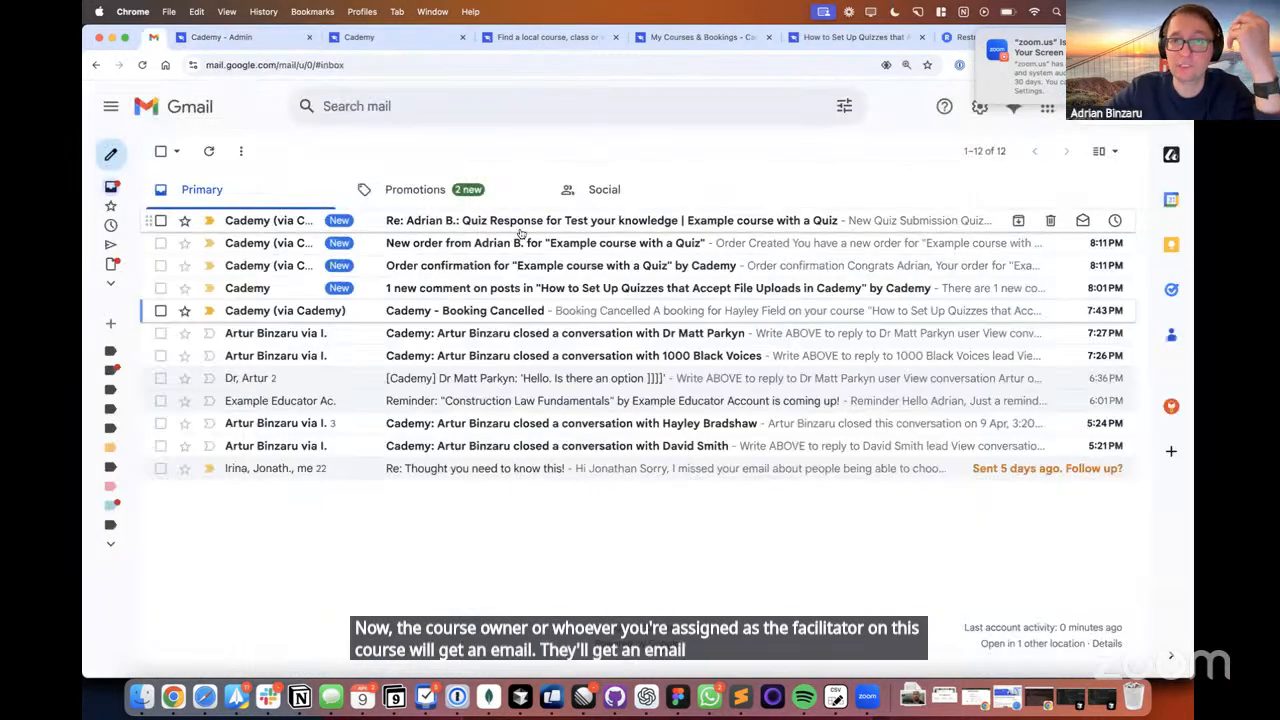
{"action": "left_click", "coordinate": [517, 230]}
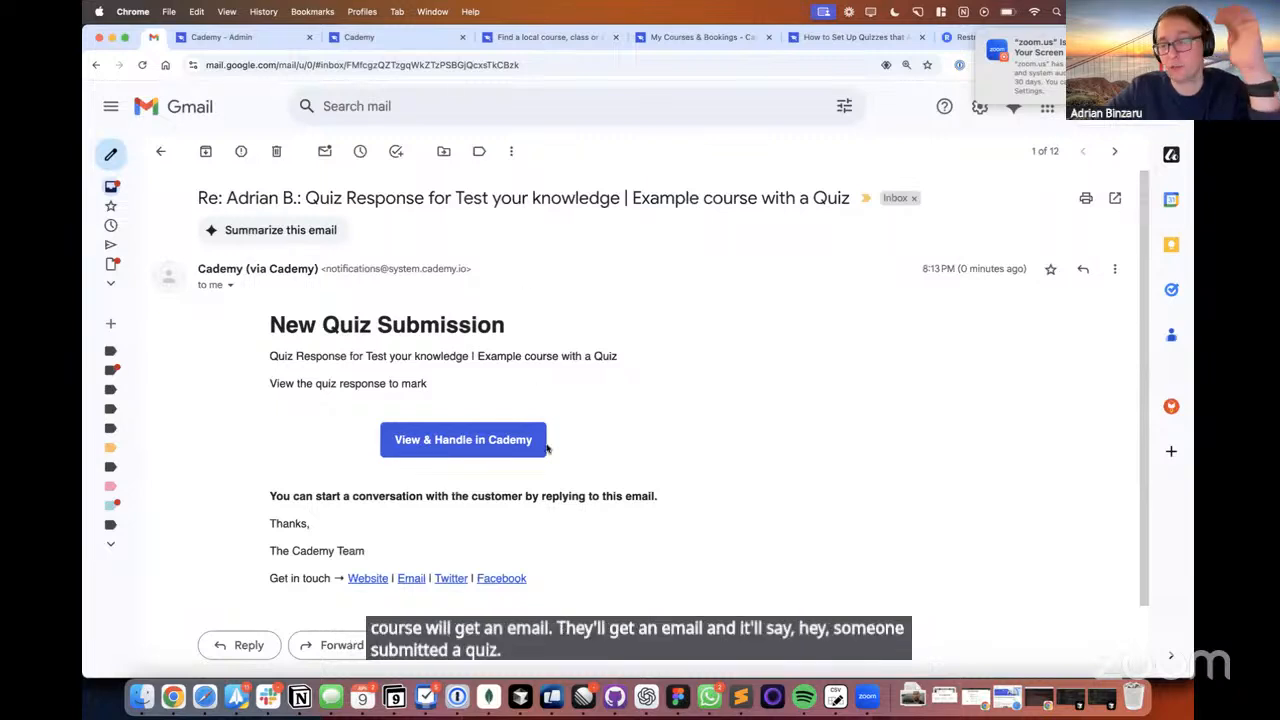
{"action": "left_click", "coordinate": [436, 451]}
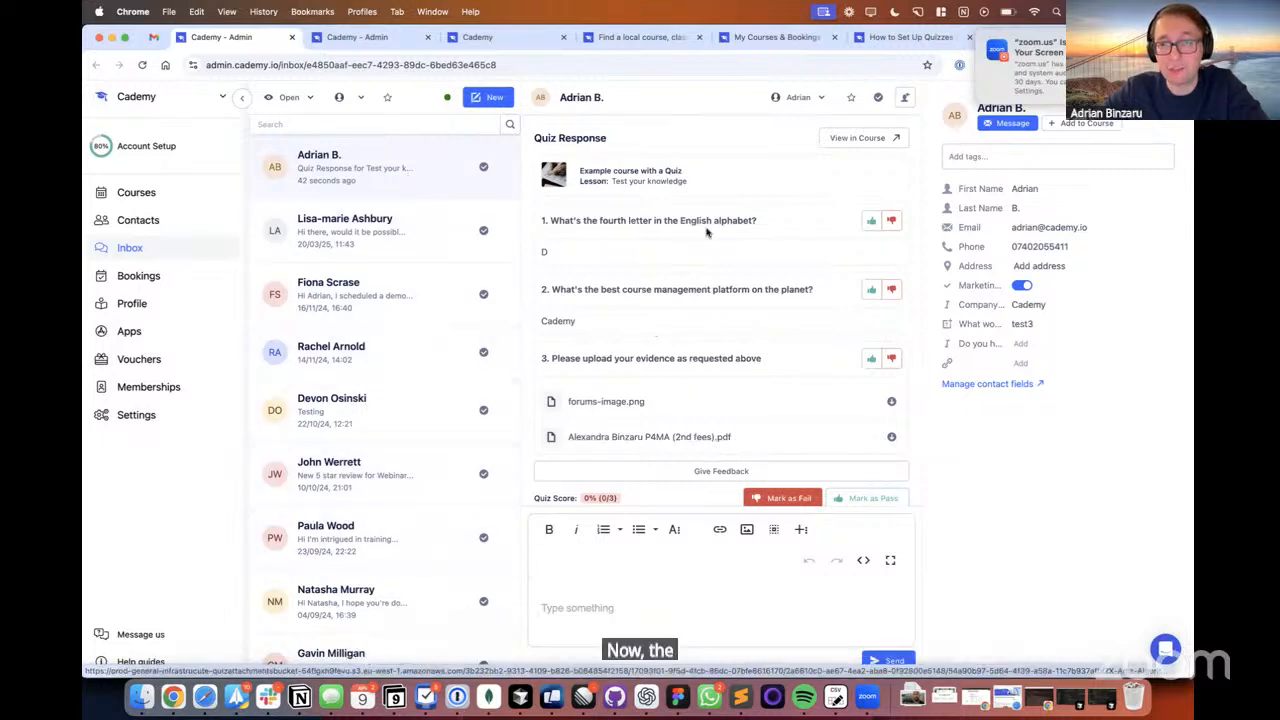
- Examine the quiz response in the inbox, including its course and lesson, answers, uploaded files and marking options
{"action": "scroll", "coordinate": [695, 300], "scroll_direction": "down", "scroll_amount": 1}
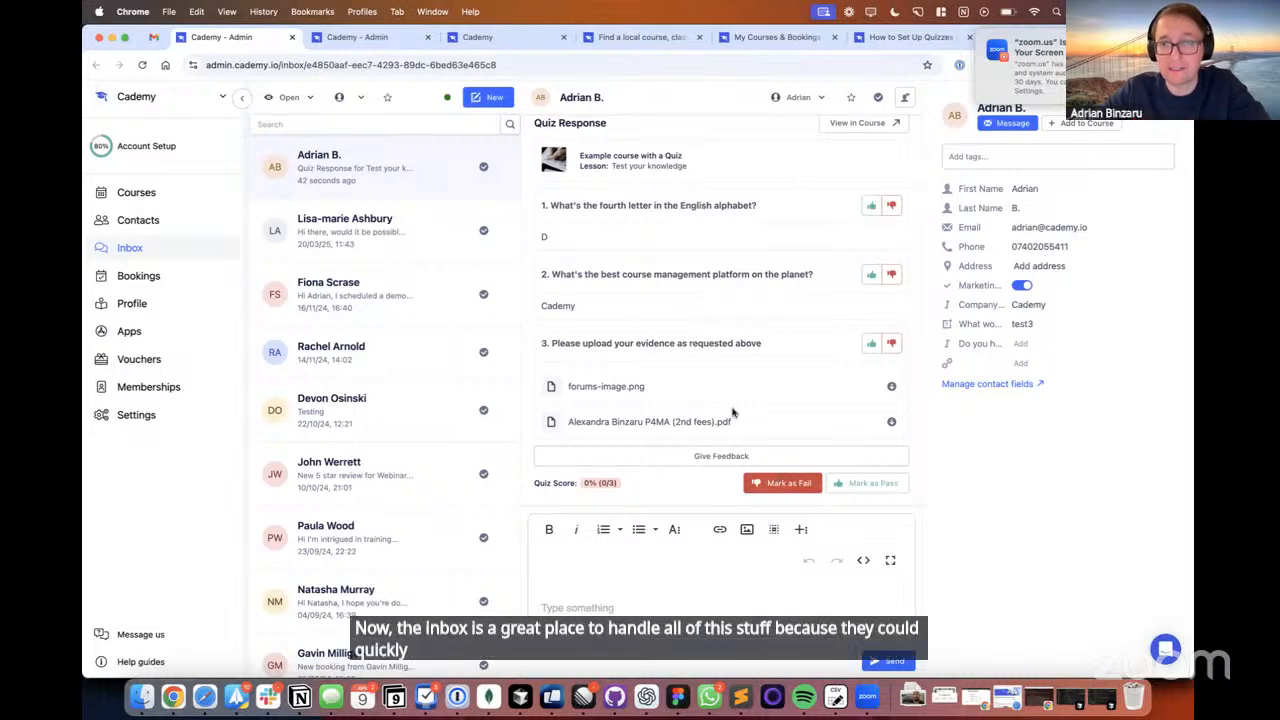
{"action": "scroll", "coordinate": [630, 326], "scroll_direction": "up", "scroll_amount": 1}
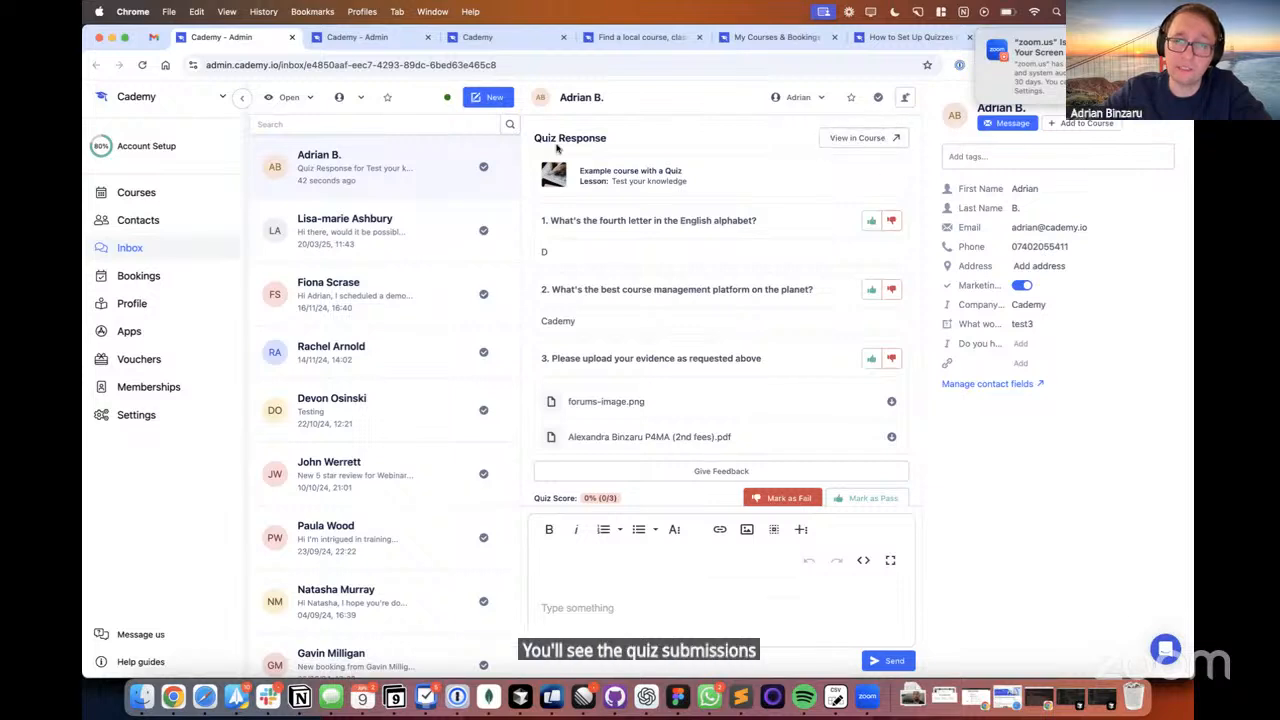
{"action": "scroll", "coordinate": [814, 304], "scroll_direction": "down", "scroll_amount": 1}
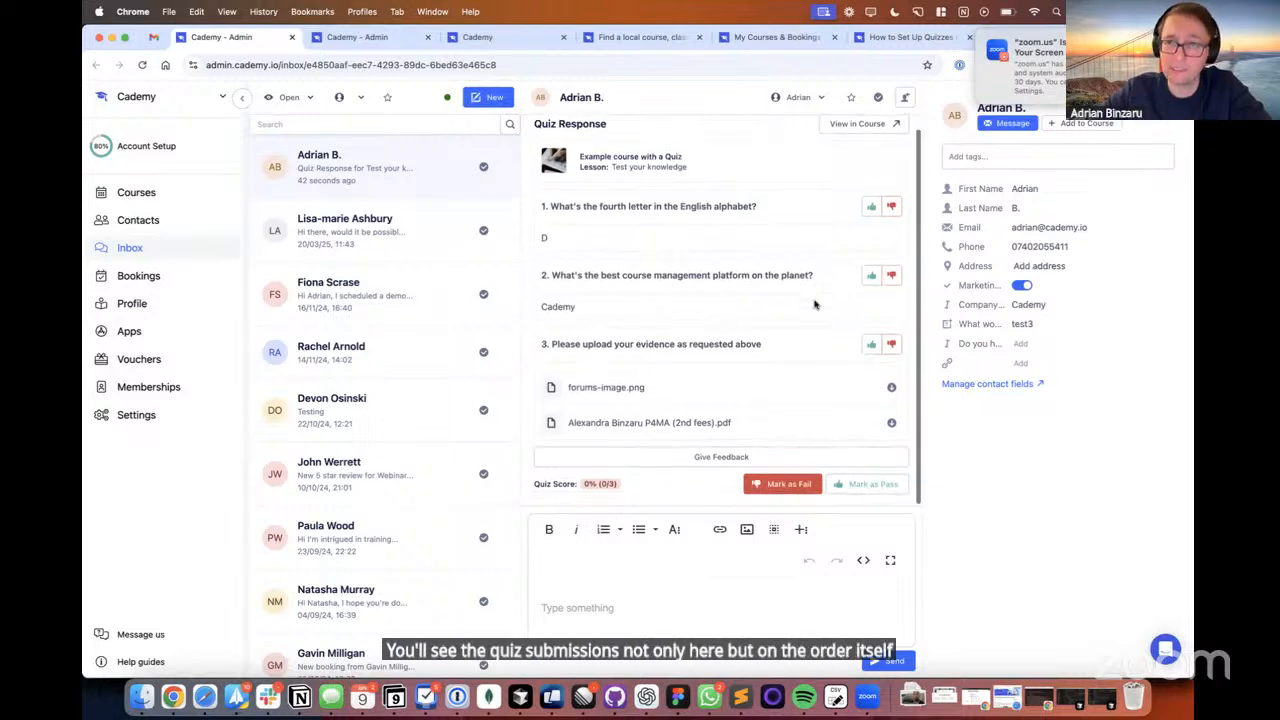
{"action": "scroll", "coordinate": [820, 346], "scroll_direction": "up", "scroll_amount": 1}
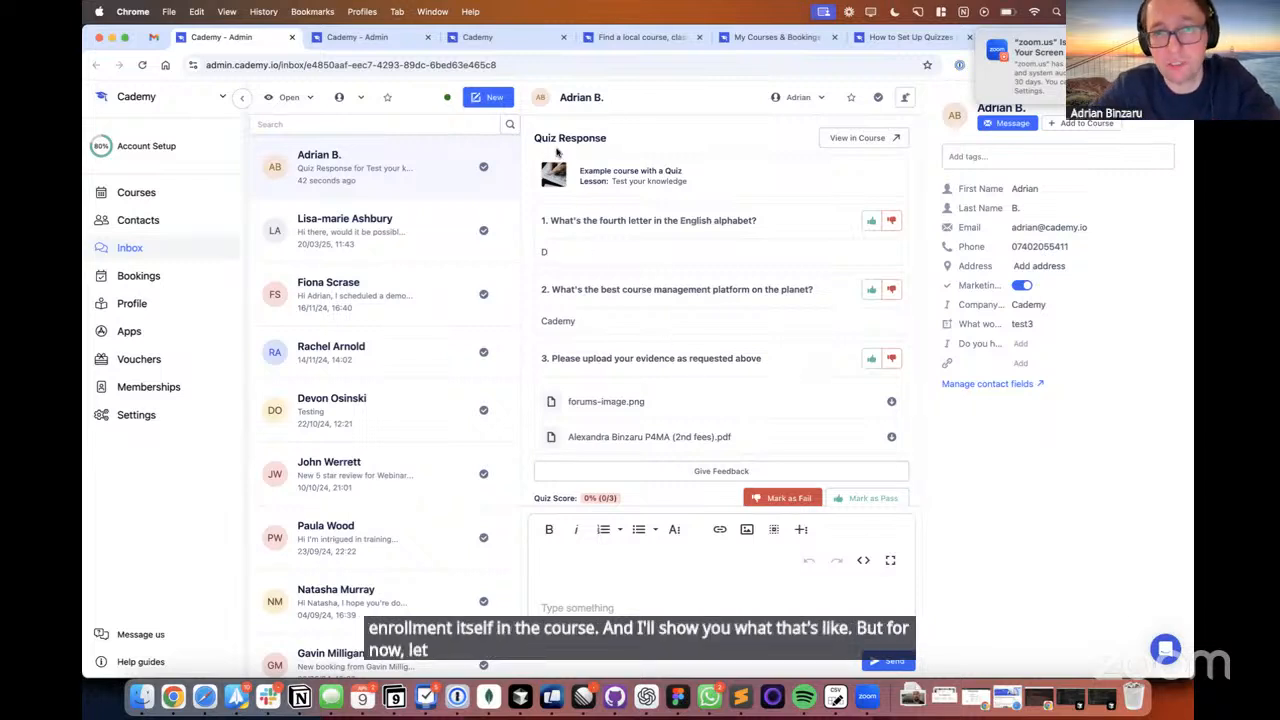
{"action": "left_click_drag", "start_coordinate": [535, 137], "coordinate": [587, 234]}
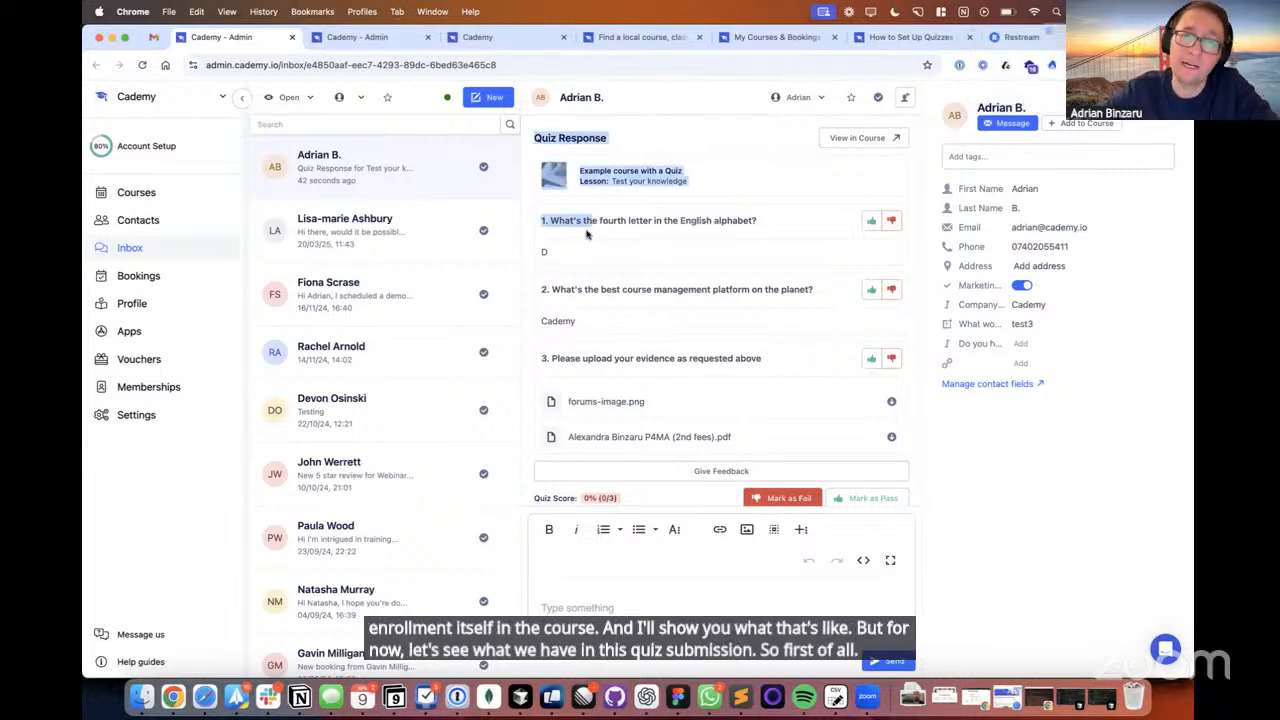
{"action": "left_click", "coordinate": [581, 178]}
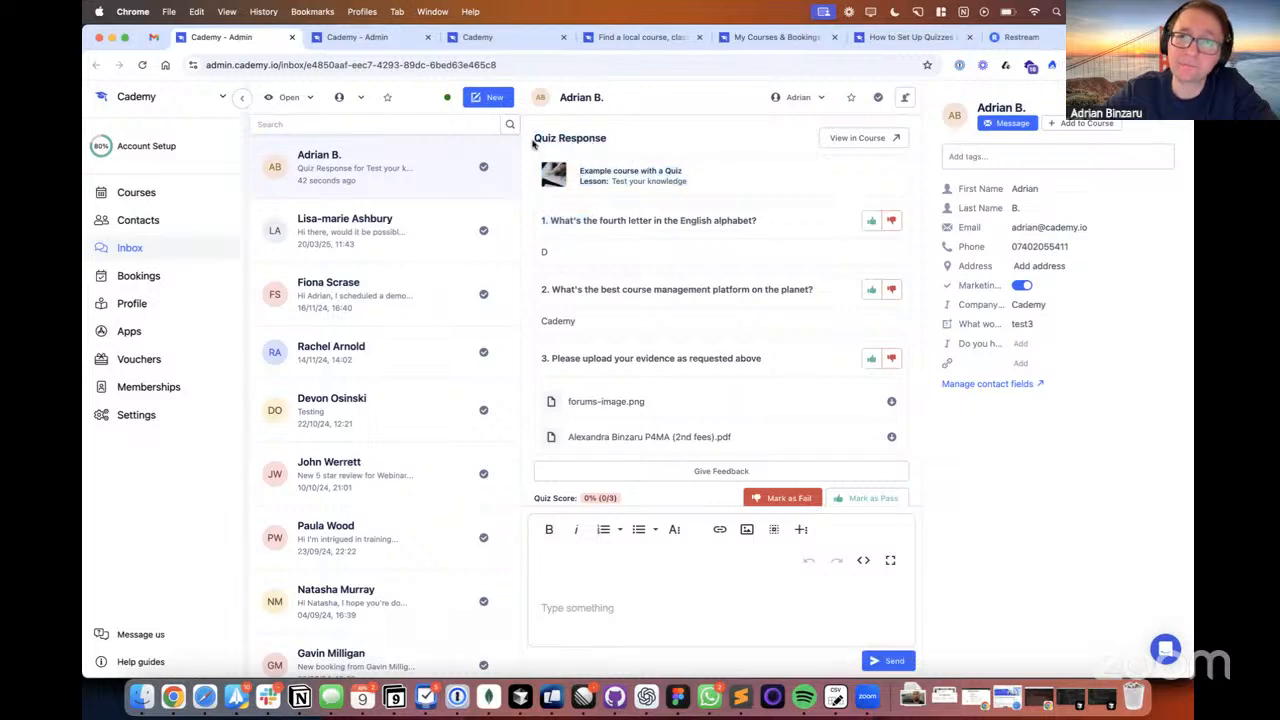
{"action": "left_click_drag", "start_coordinate": [529, 136], "coordinate": [657, 203]}
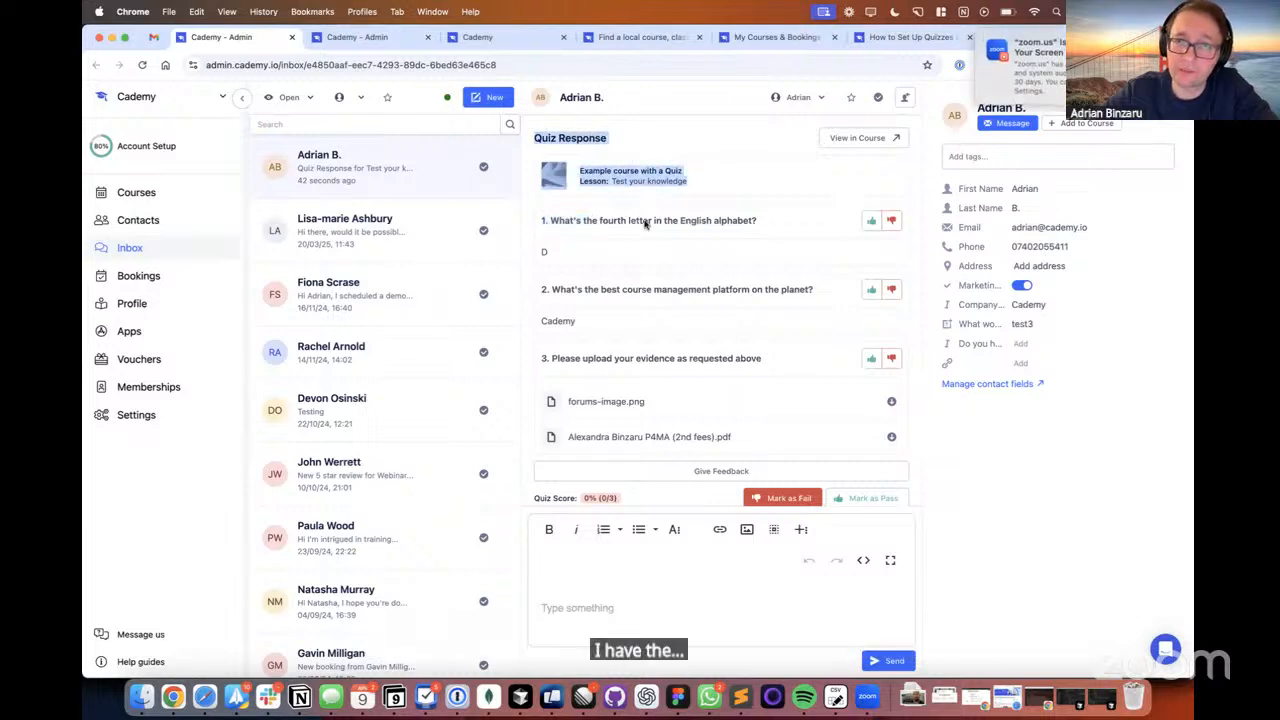
{"action": "left_click", "coordinate": [646, 213]}
{"action": "left_click_drag", "start_coordinate": [581, 174], "coordinate": [677, 180]}
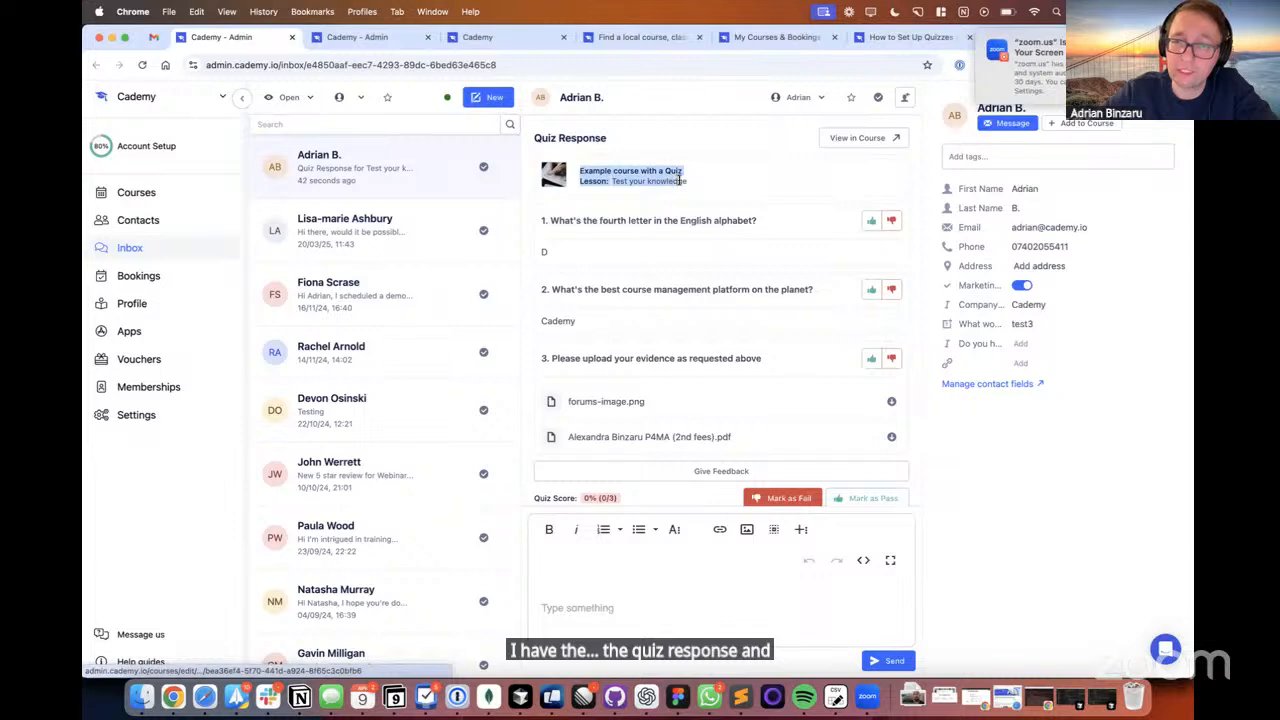
- Mark the student's answers to the alphabet question and the course management platform question as correct
{"action": "left_click_drag", "start_coordinate": [757, 221], "coordinate": [674, 196]}
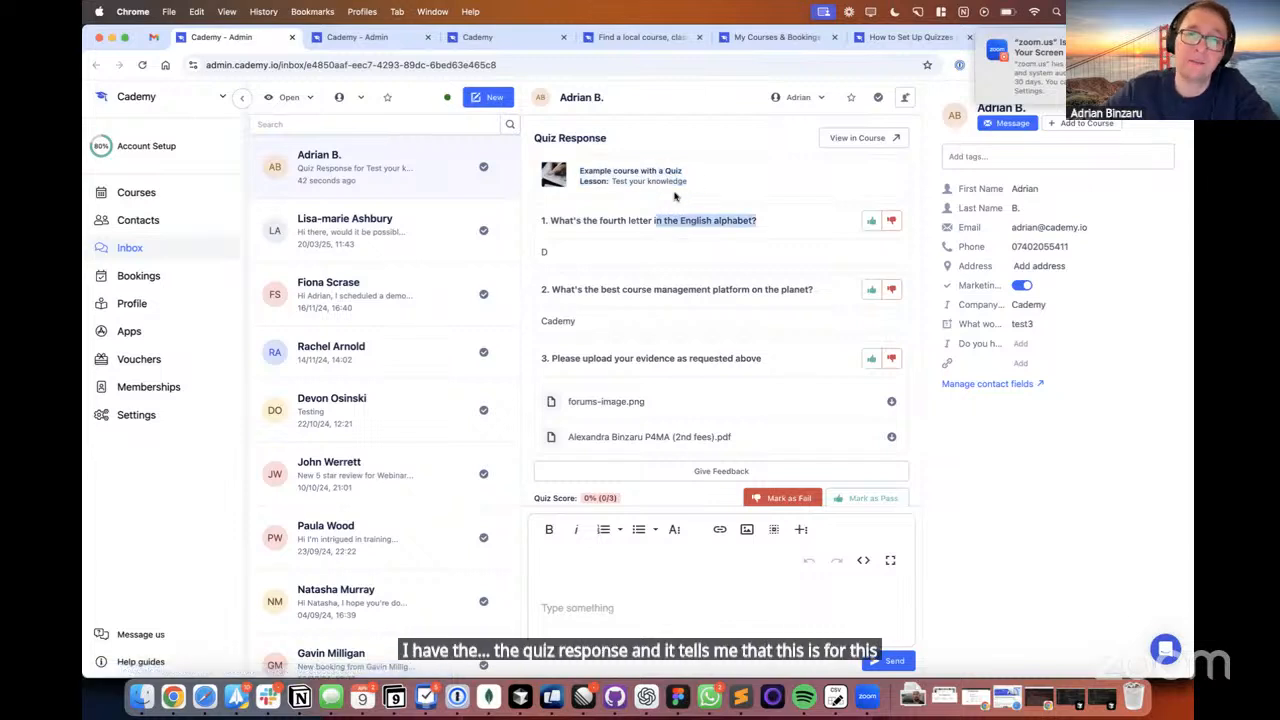
{"action": "left_click", "coordinate": [538, 288]}
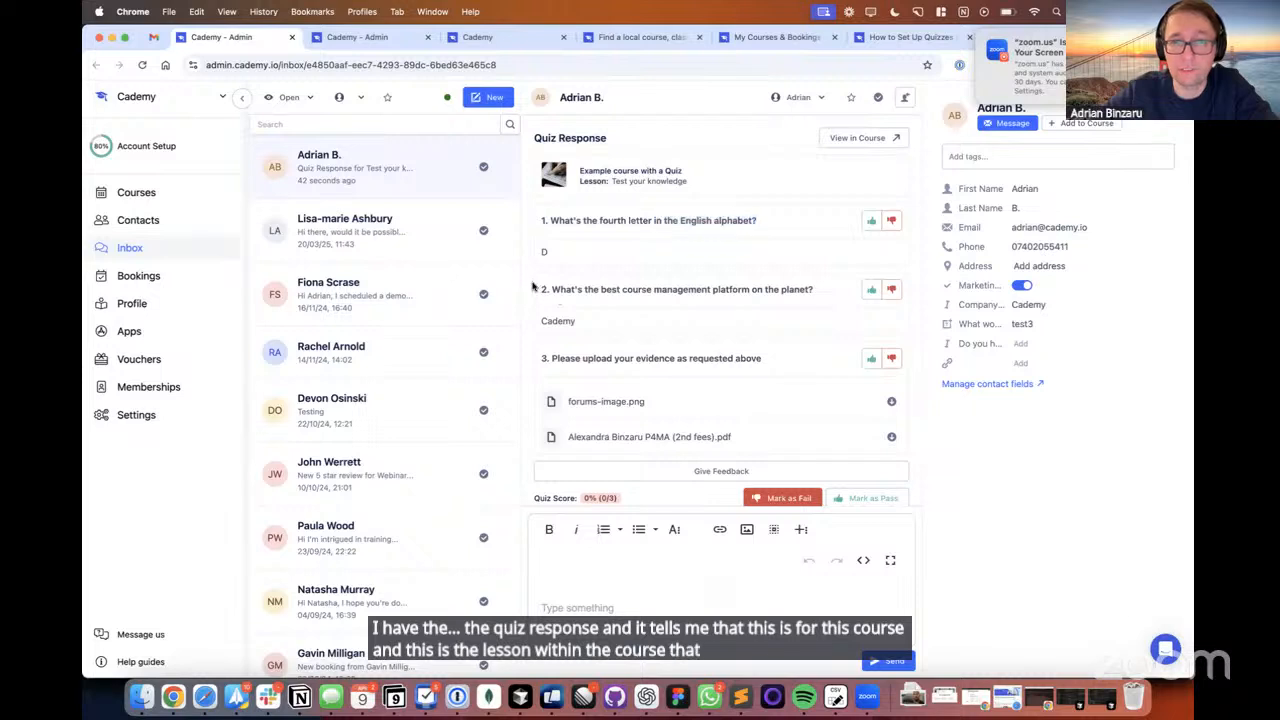
{"action": "triple_click", "coordinate": [565, 220]}
{"action": "scroll", "coordinate": [556, 283], "scroll_direction": "down", "scroll_amount": 1}
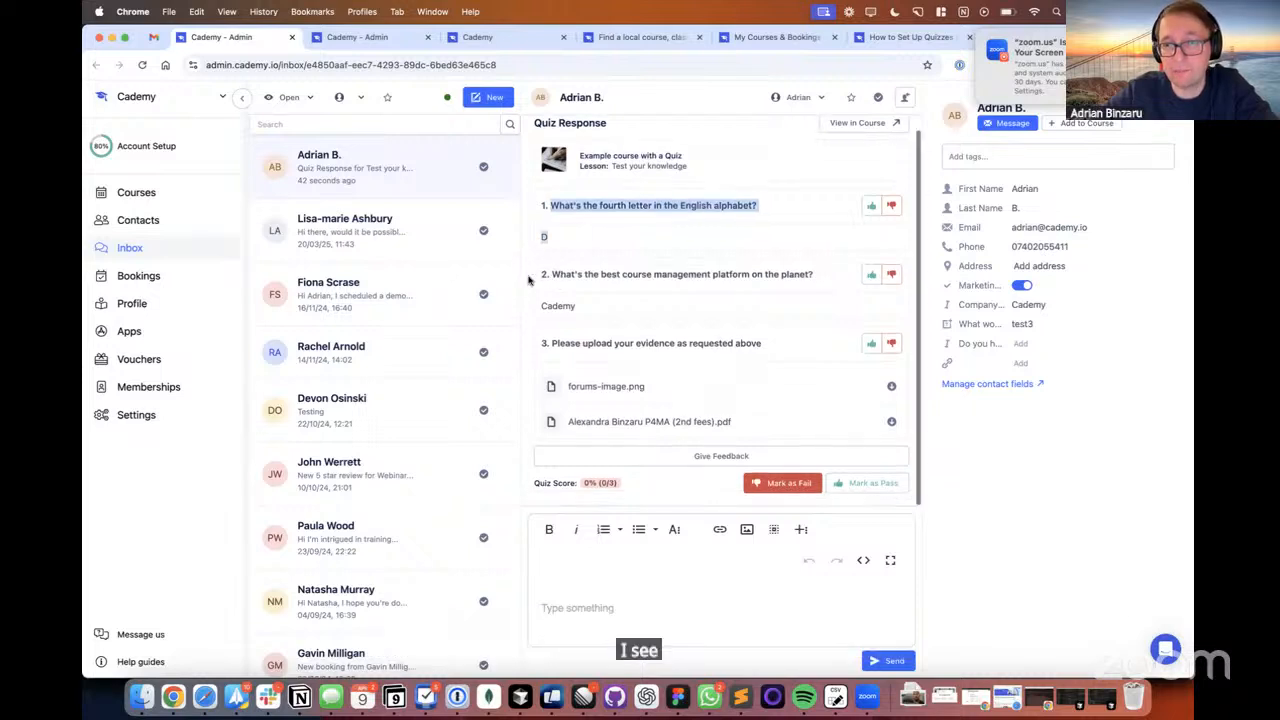
{"action": "left_click", "coordinate": [874, 233]}
{"action": "left_click", "coordinate": [872, 207]}
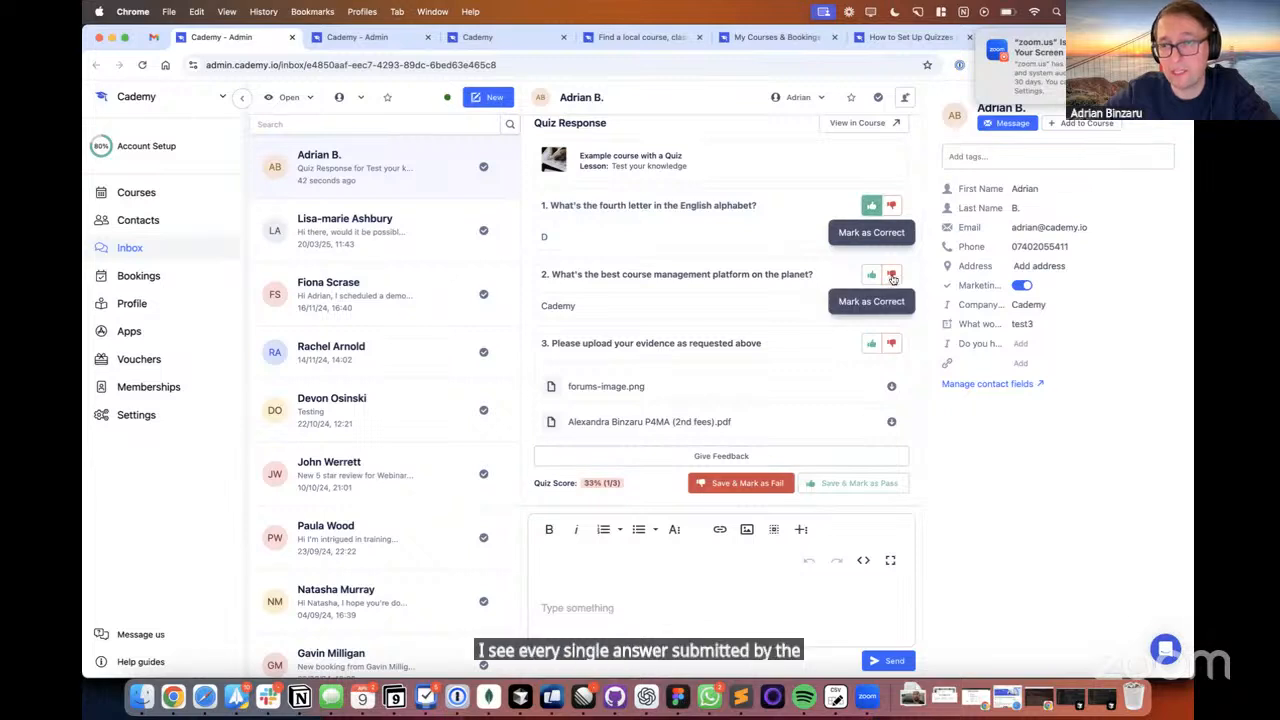
{"action": "left_click", "coordinate": [870, 275]}
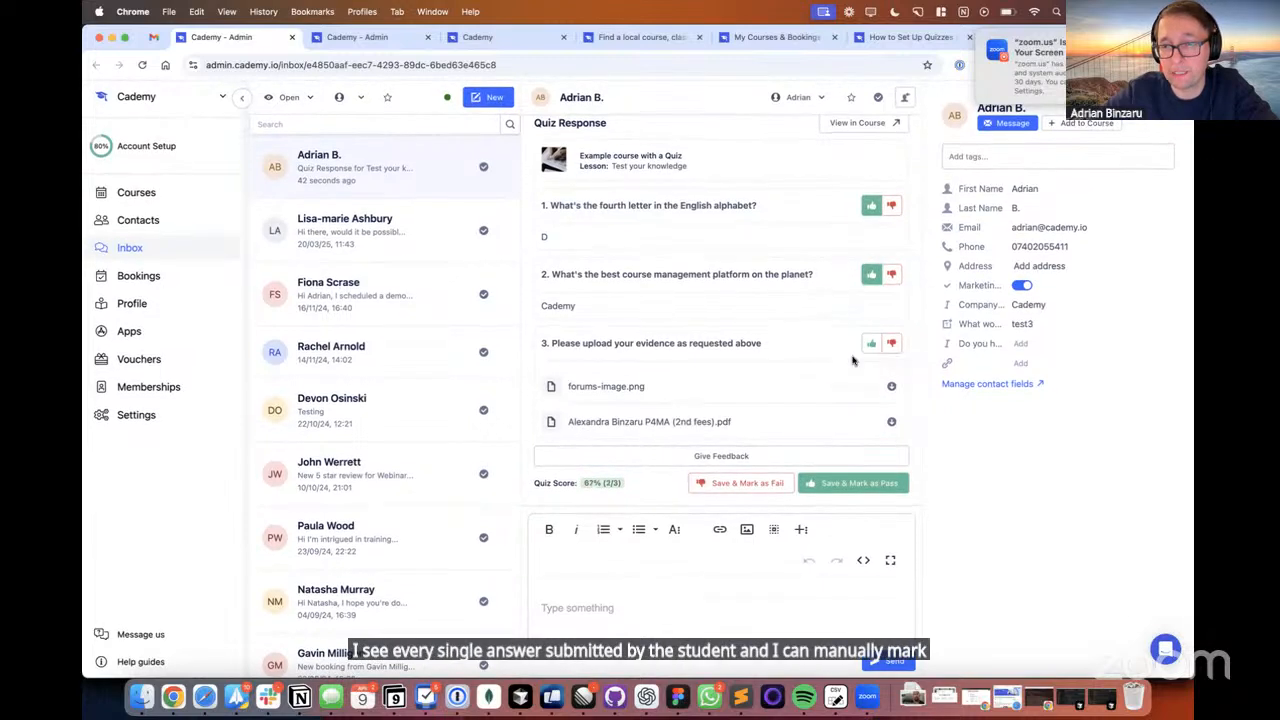
- View the uploaded PDF evidence file under the third question and close it again
{"action": "left_click_drag", "start_coordinate": [614, 343], "coordinate": [624, 426]}
{"action": "left_click", "coordinate": [612, 352]}
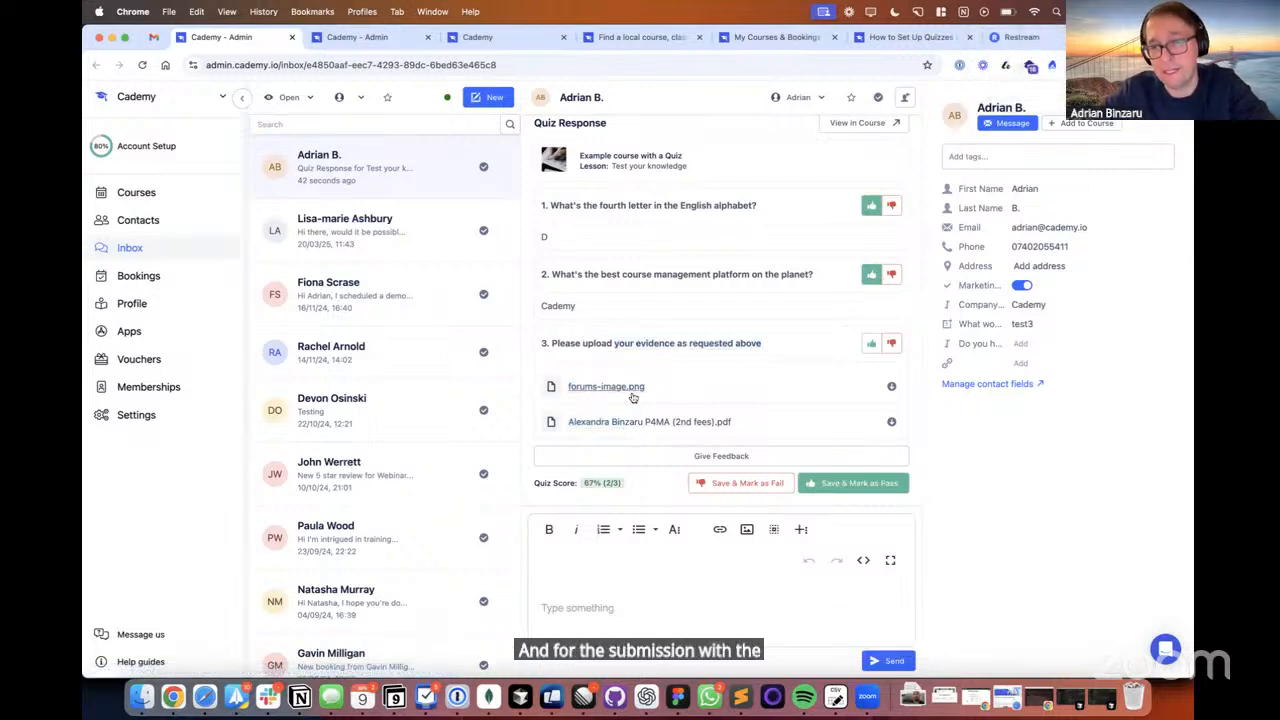
{"action": "left_click", "coordinate": [673, 424]}
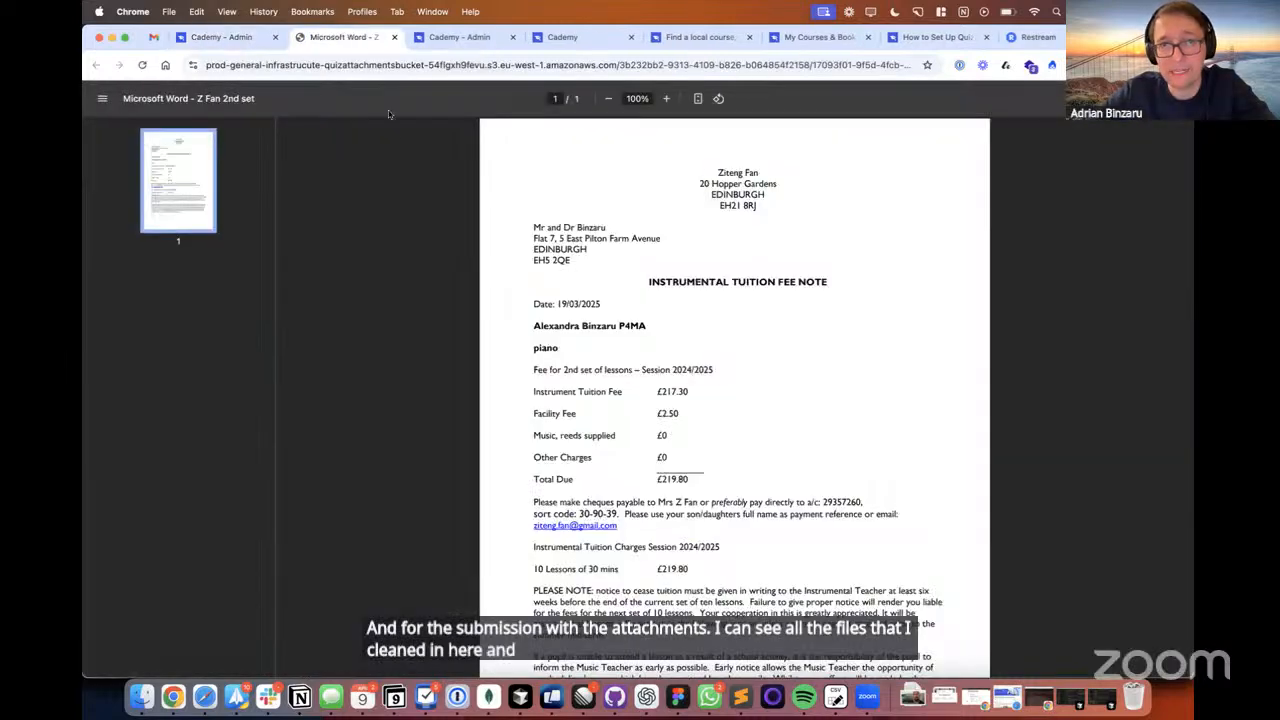
{"action": "key", "text": "super+w"}
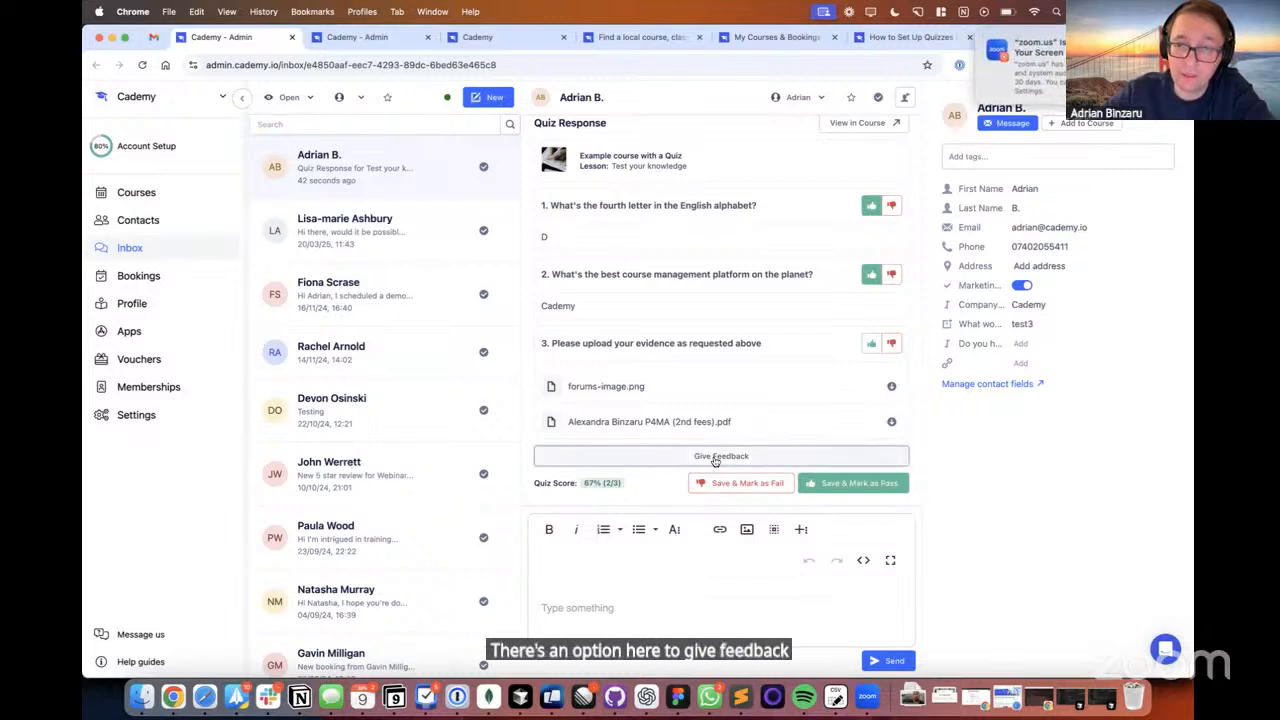
- Add the quiz feedback "Well done, however, I need more evidence from you. Please upload at least 5 files."
{"action": "left_click", "coordinate": [715, 457]}
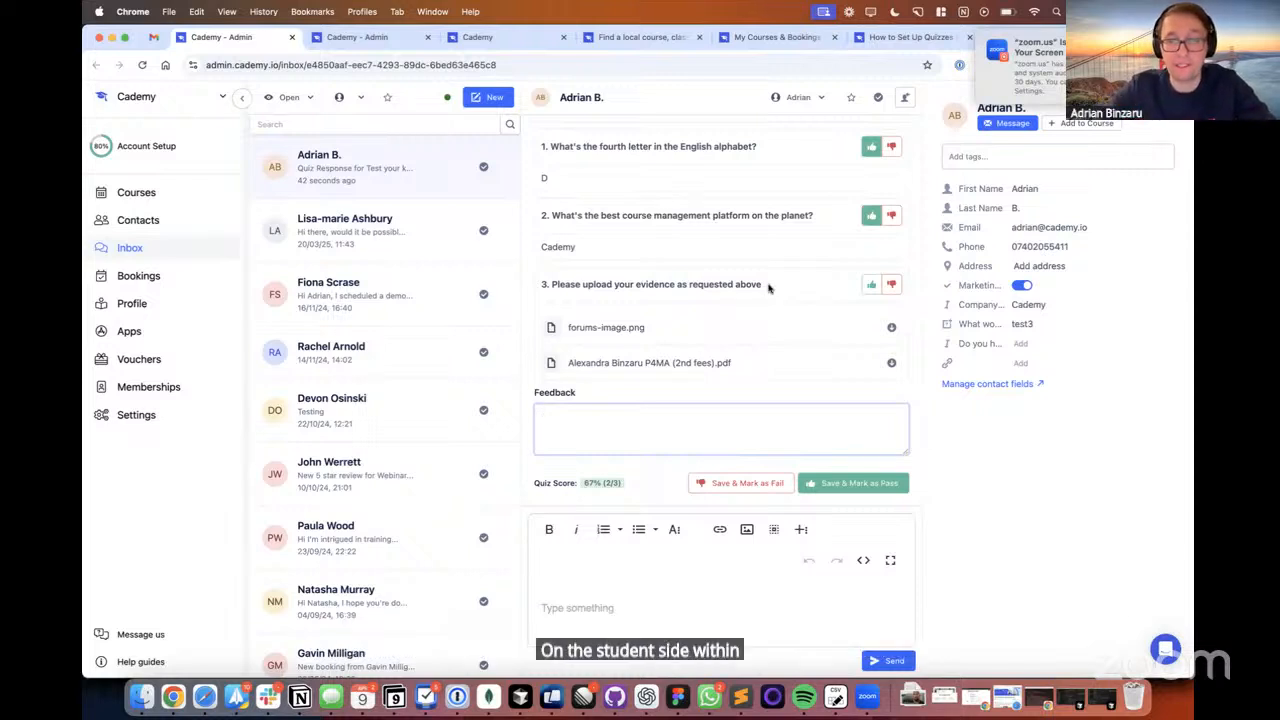
{"action": "type", "text": "Well done, however,"}
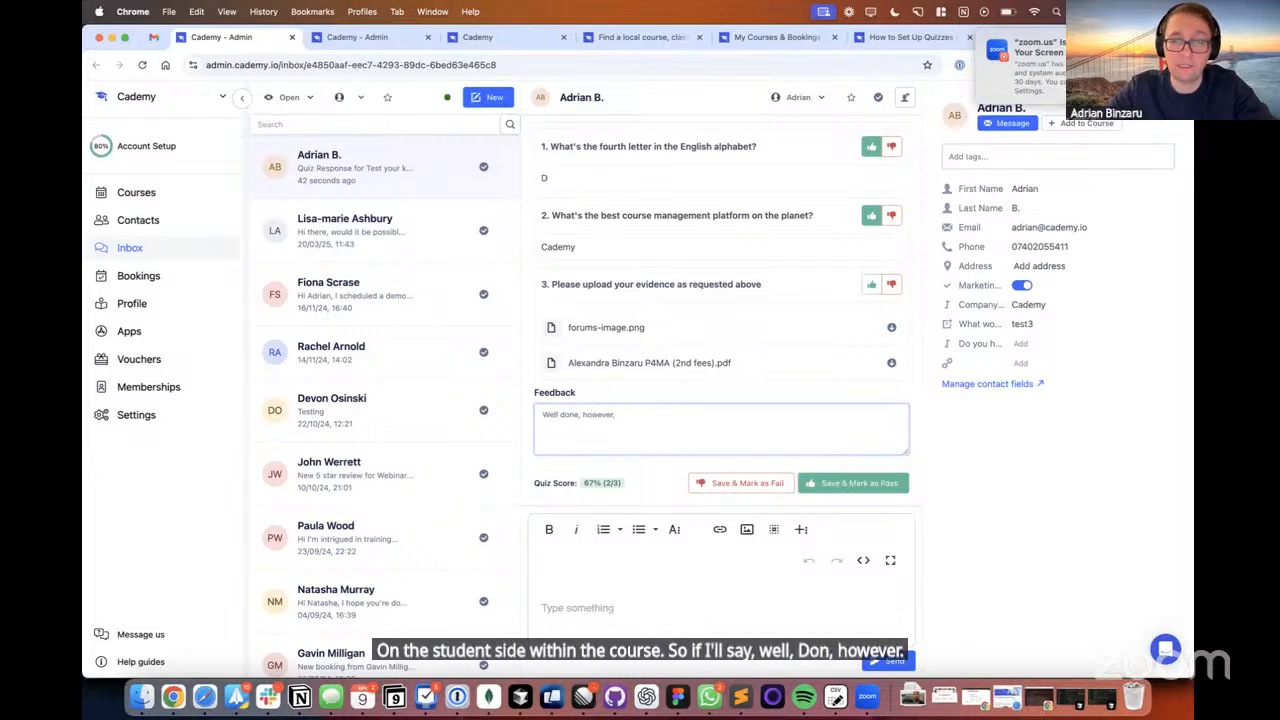
{"action": "type", "text": " I need more evidence from y"}
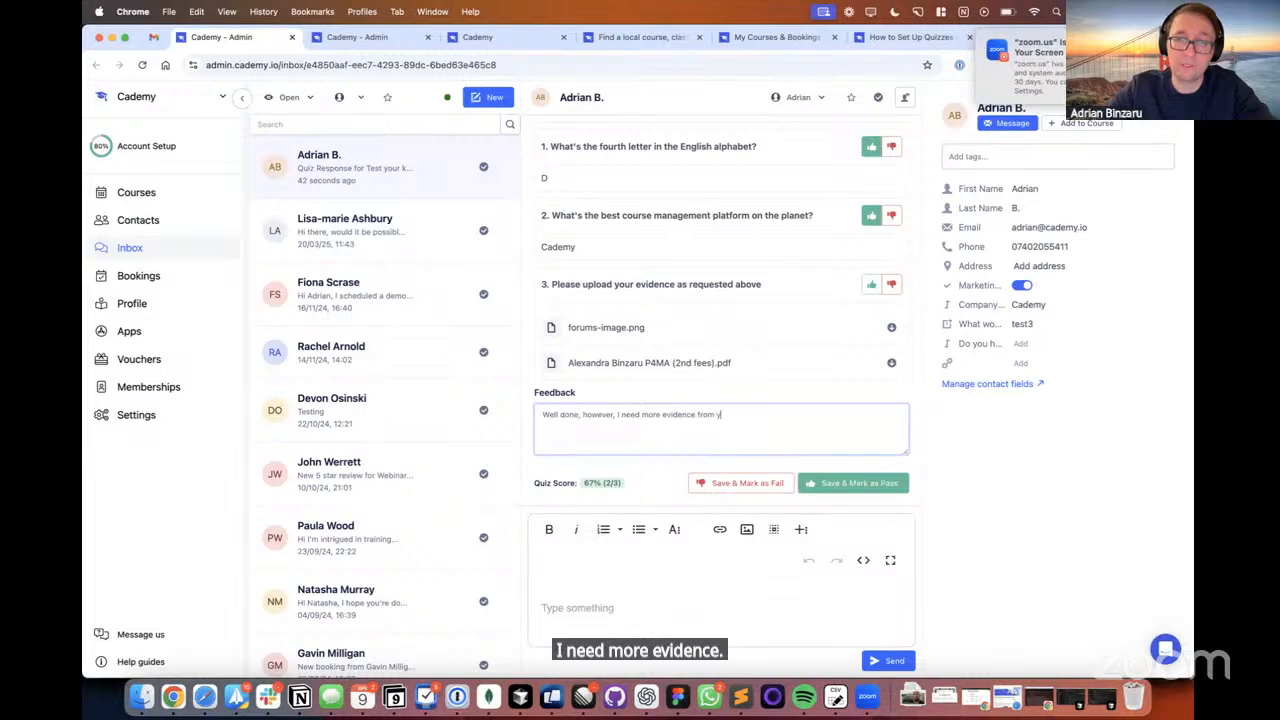
{"action": "type", "text": "ou. Pleas"}
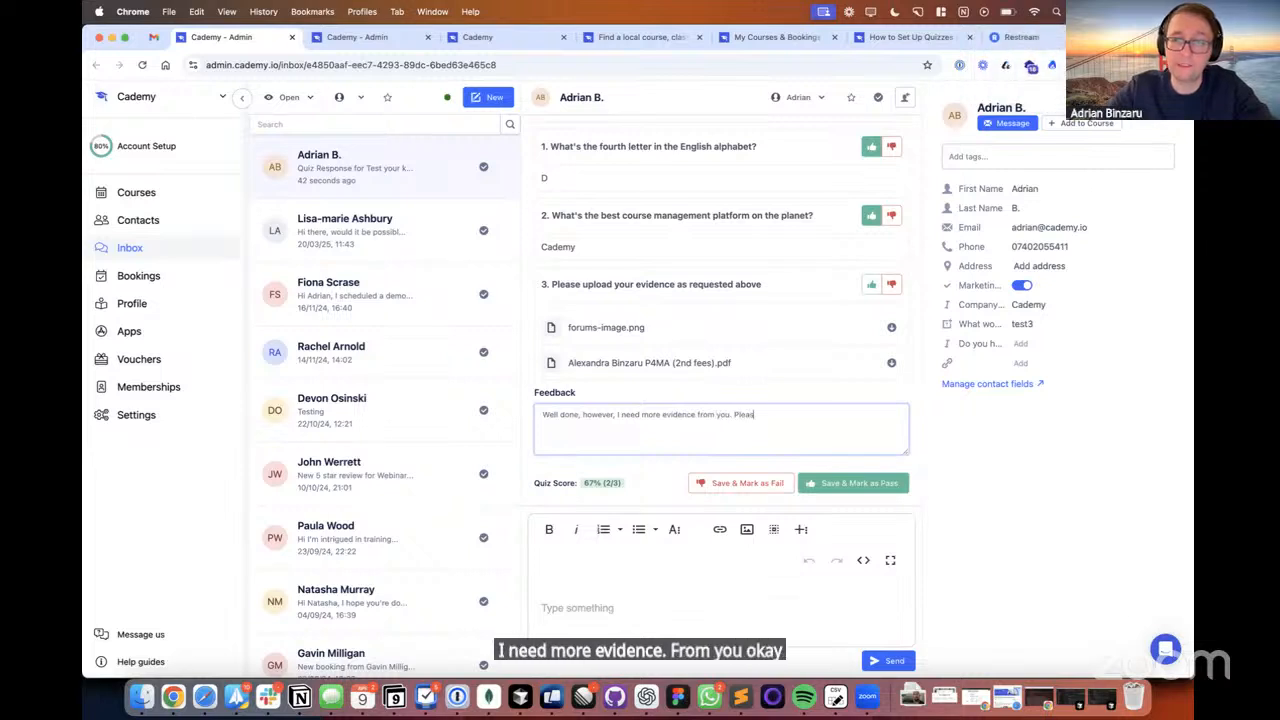
{"action": "type", "text": "e upload at lea"}
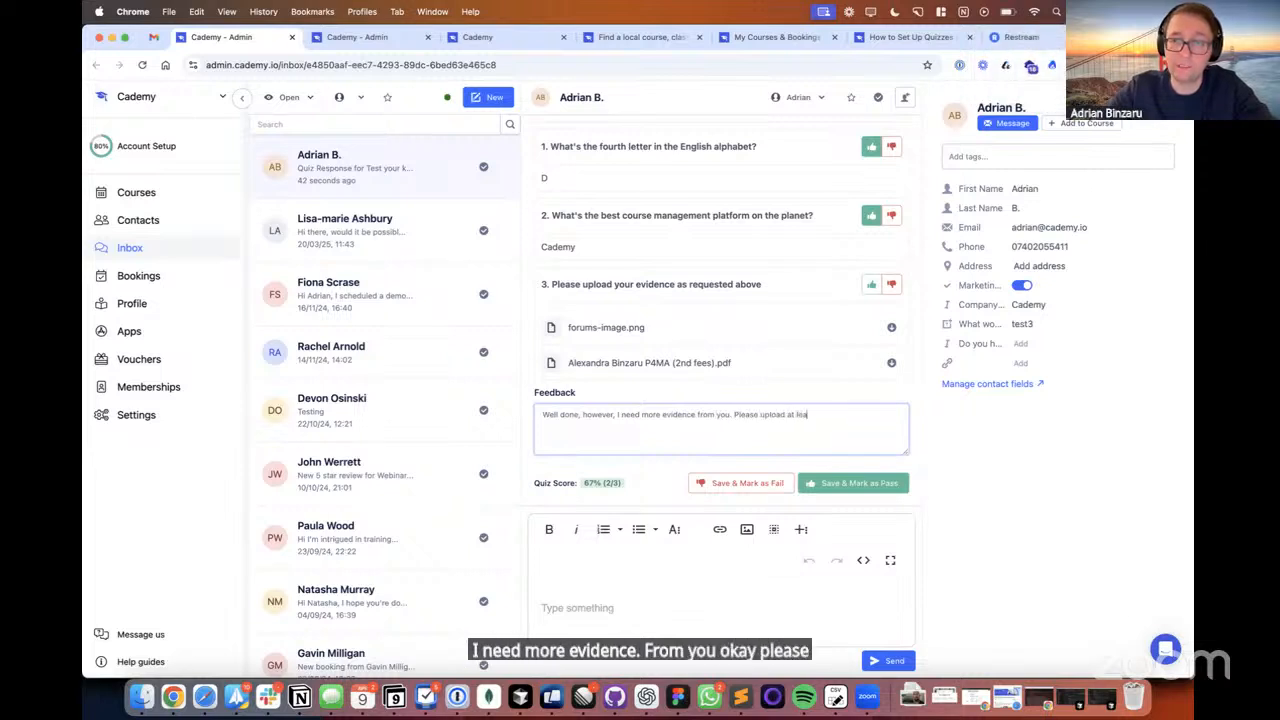
{"action": "type", "text": "st 5 files."}
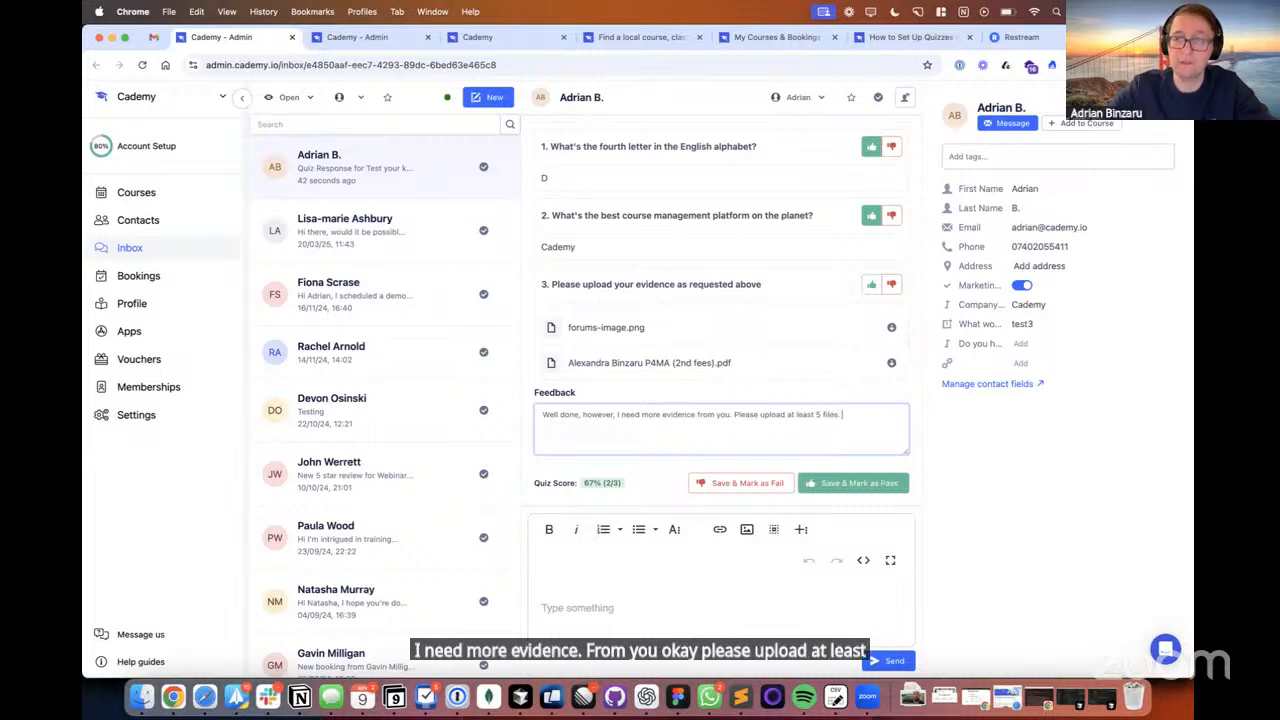
- Mark the evidence upload question as incorrect and save the quiz response as failed
{"action": "left_click", "coordinate": [769, 487]}
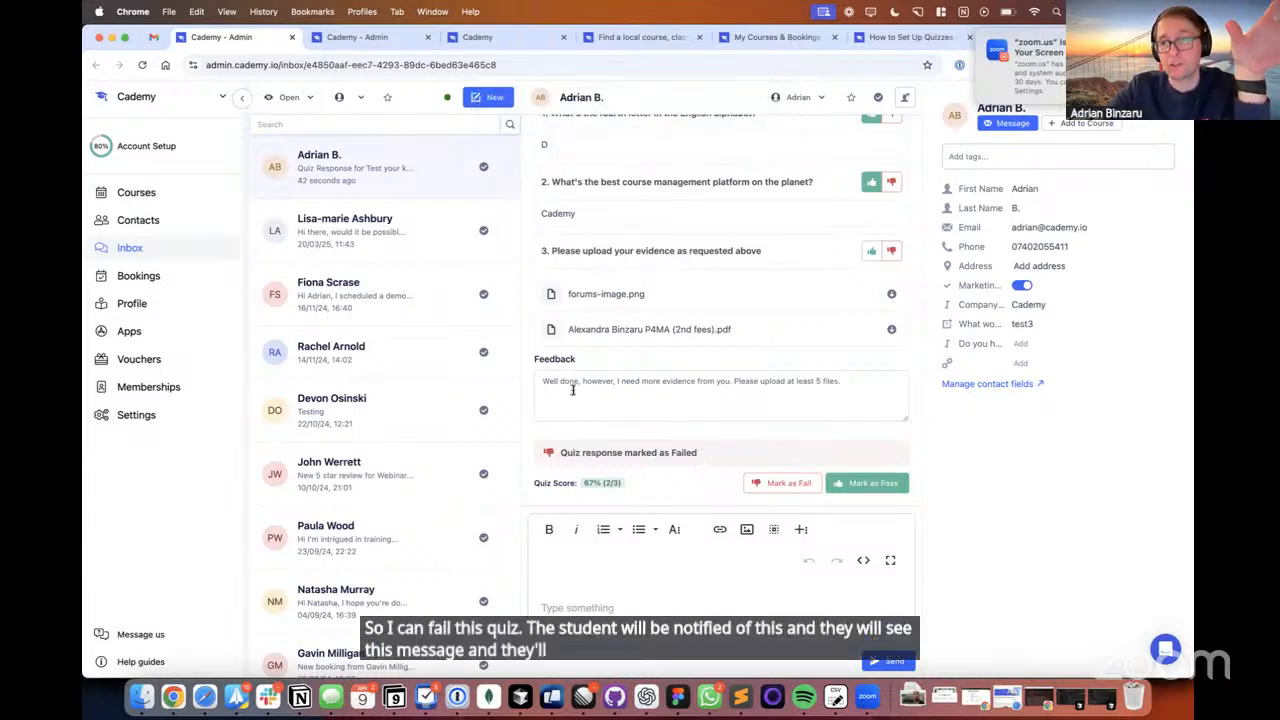
{"action": "left_click", "coordinate": [891, 250]}
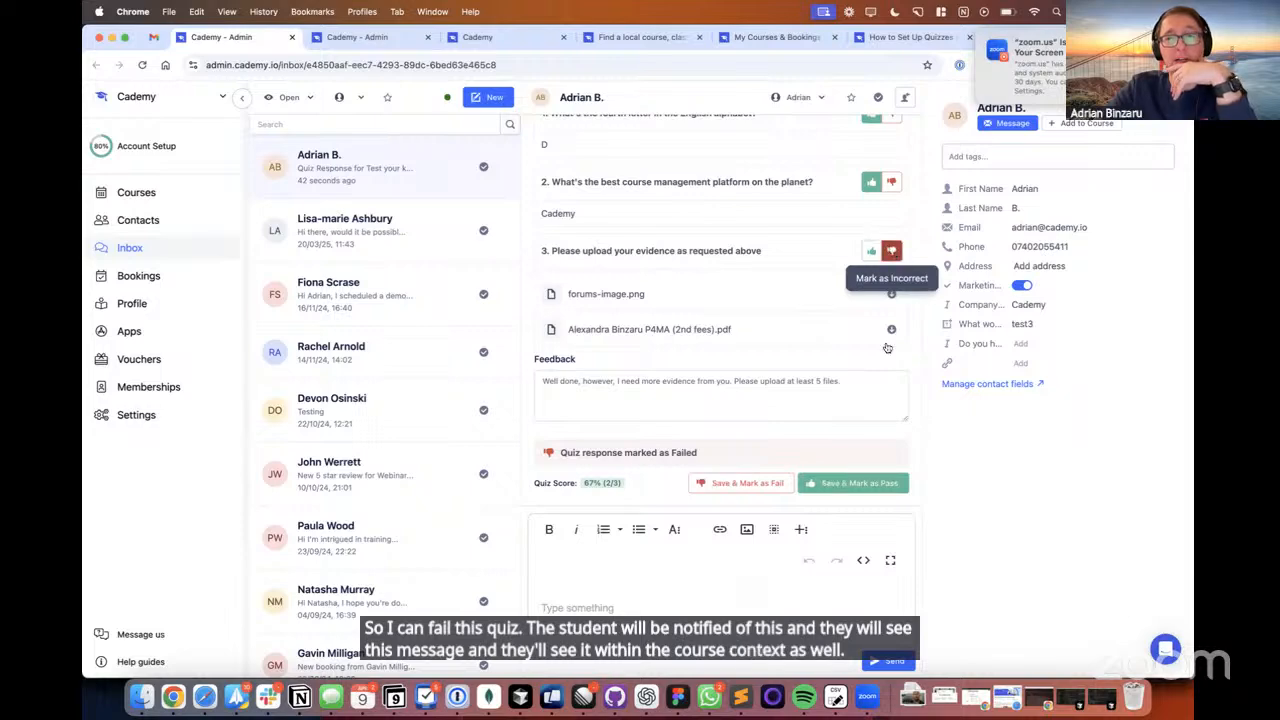
{"action": "left_click", "coordinate": [758, 483]}
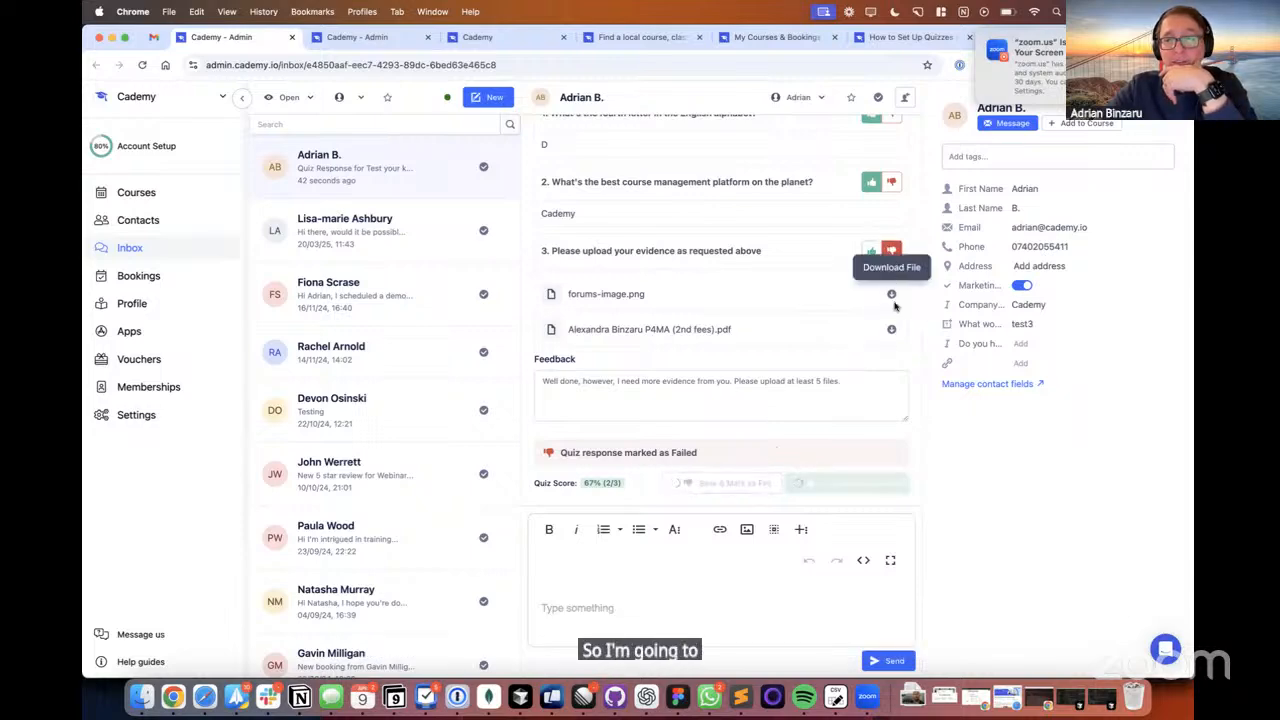
- Switch to Gmail, open the Quiz Marked notification and read the student's result and feedback
{"action": "left_click", "coordinate": [153, 37]}
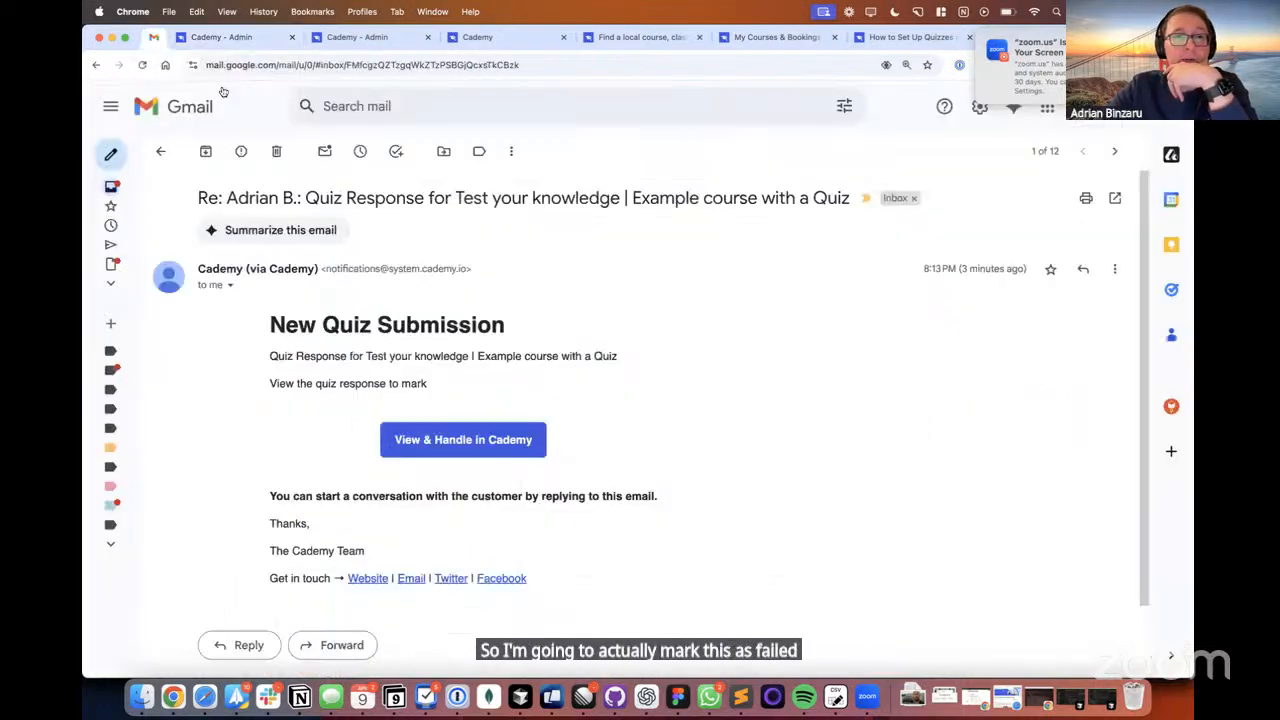
{"action": "left_click", "coordinate": [167, 154]}
{"action": "left_click", "coordinate": [292, 220]}
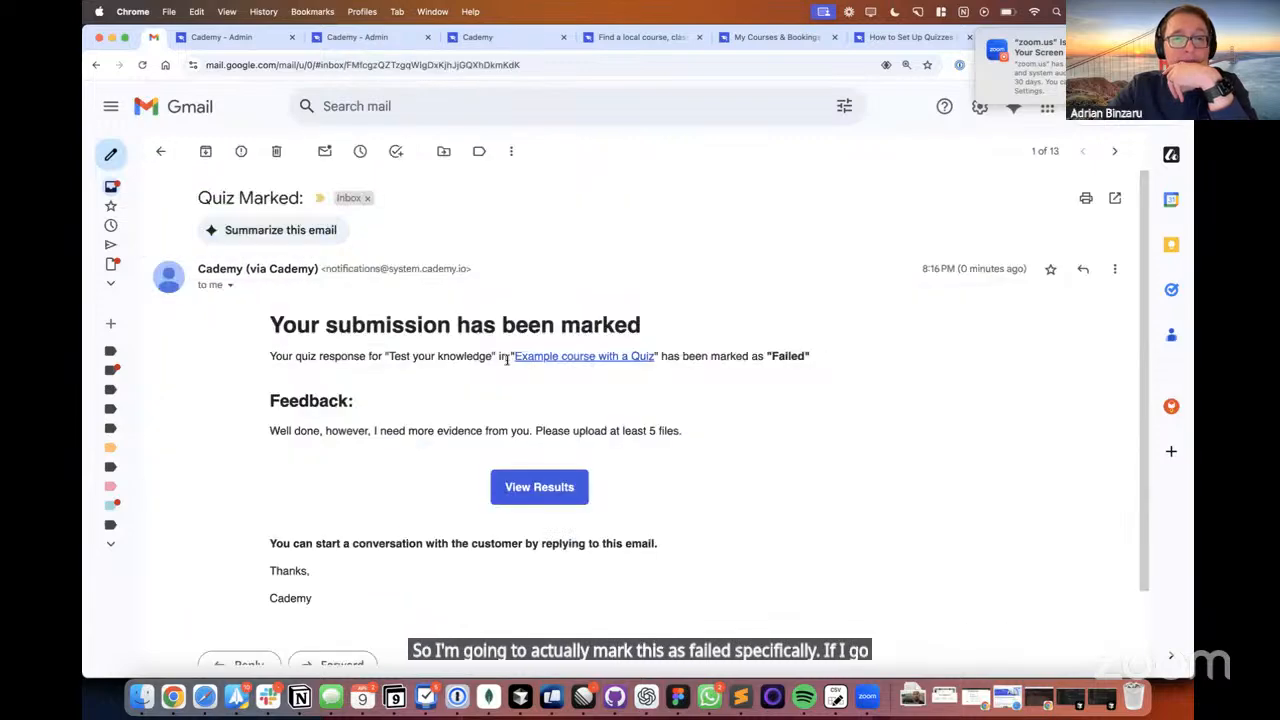
{"action": "scroll", "coordinate": [507, 362], "scroll_direction": "down", "scroll_amount": 1}
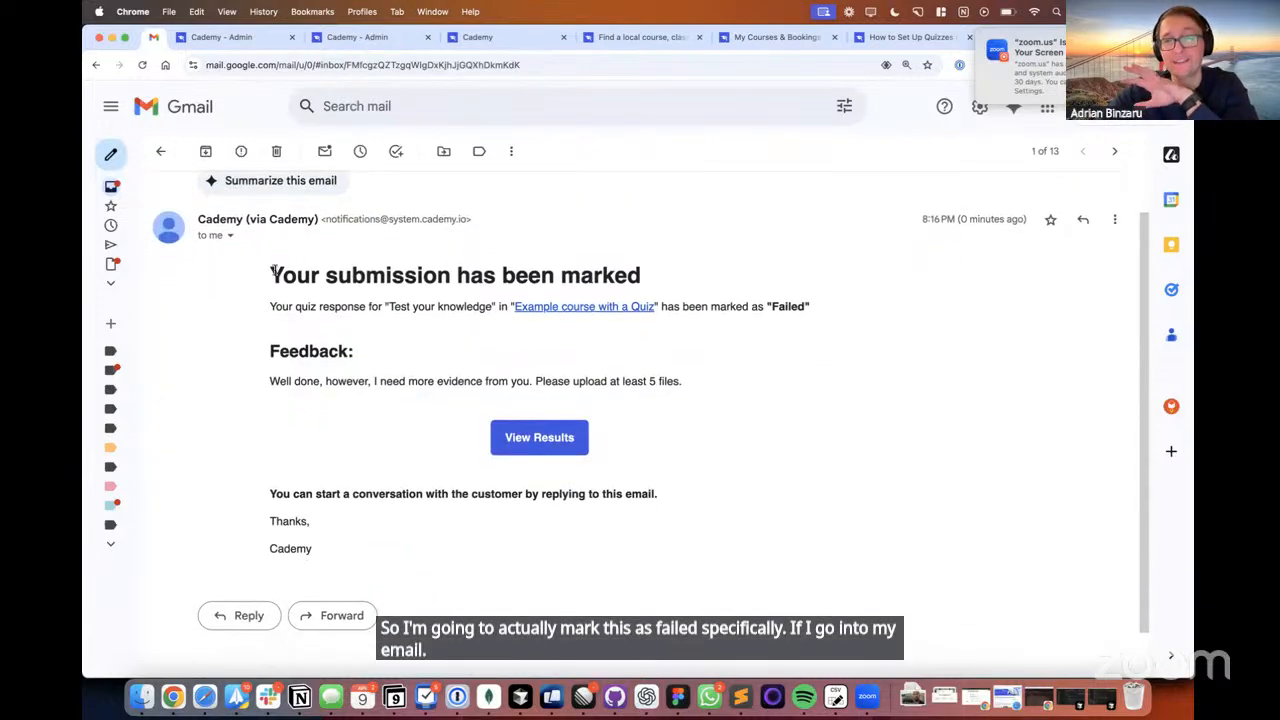
{"action": "left_click_drag", "start_coordinate": [273, 270], "coordinate": [826, 306]}
{"action": "left_click", "coordinate": [396, 320]}
{"action": "left_click", "coordinate": [739, 336]}
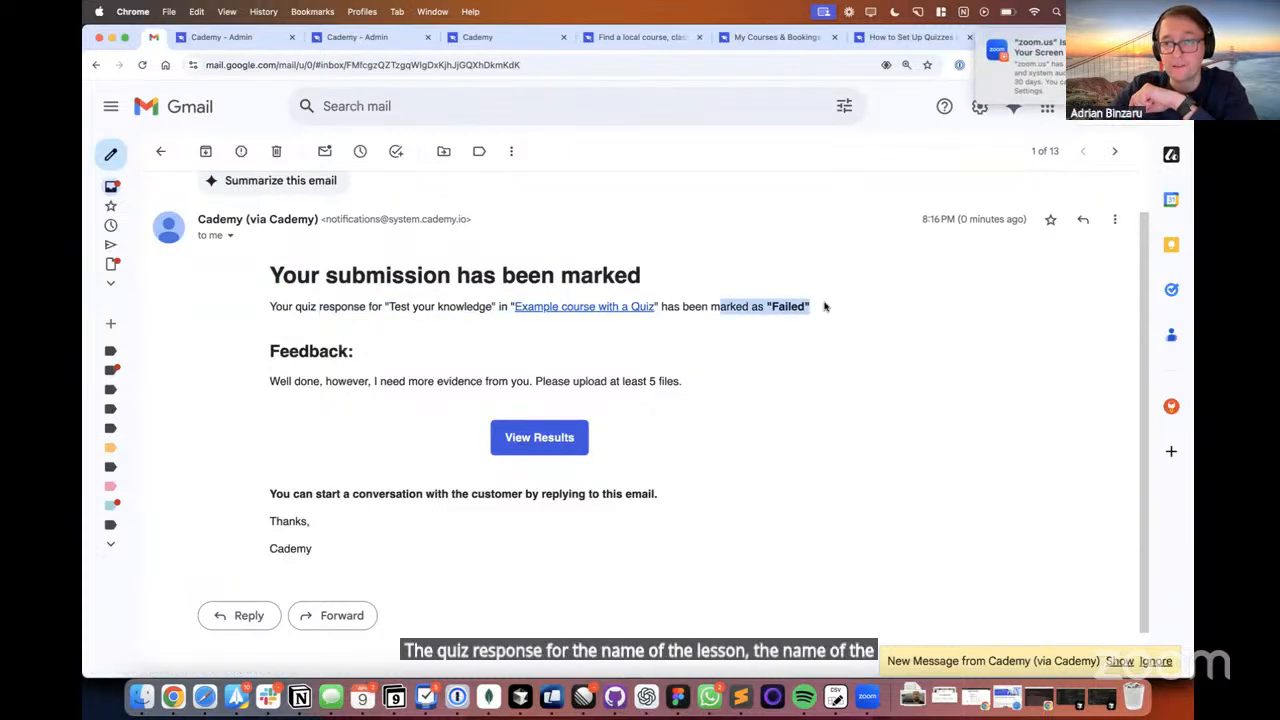
{"action": "left_click_drag", "start_coordinate": [237, 366], "coordinate": [326, 393]}
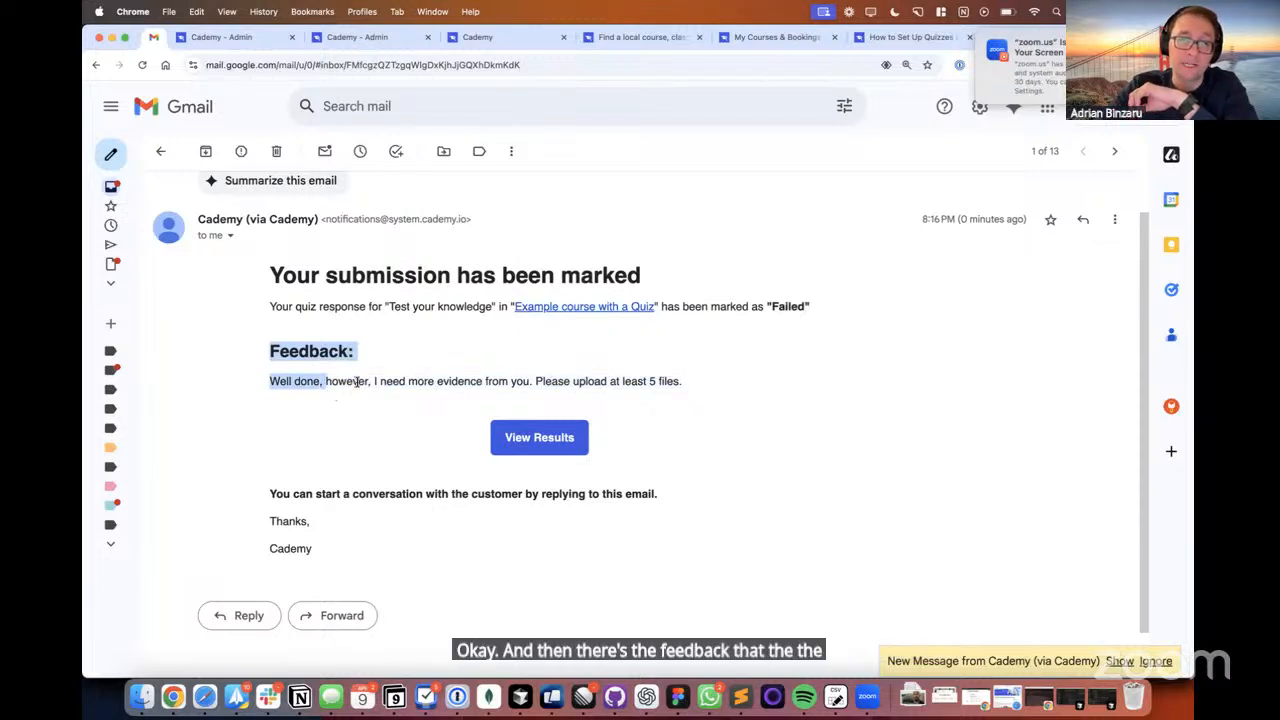
- Follow the notification to the quiz results in the course and read the outcome and feedback below the answers
{"action": "left_click", "coordinate": [577, 437]}
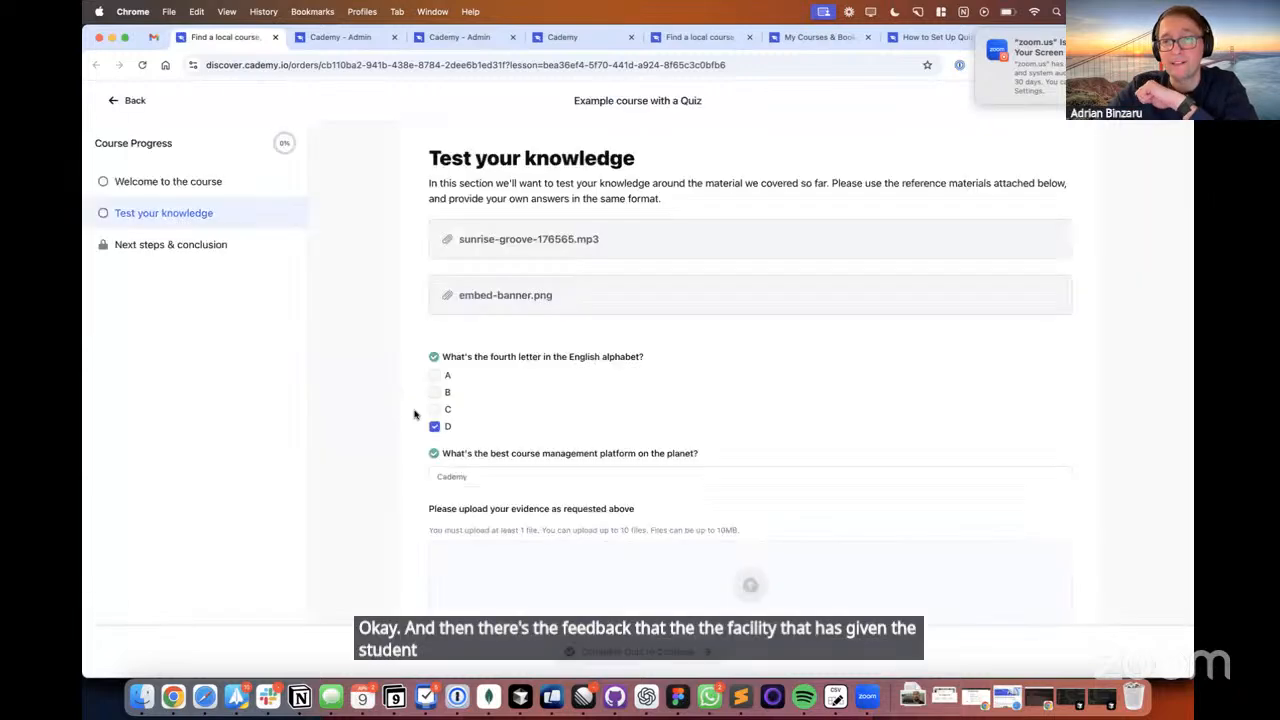
{"action": "scroll", "coordinate": [414, 413], "scroll_direction": "down", "scroll_amount": 5}
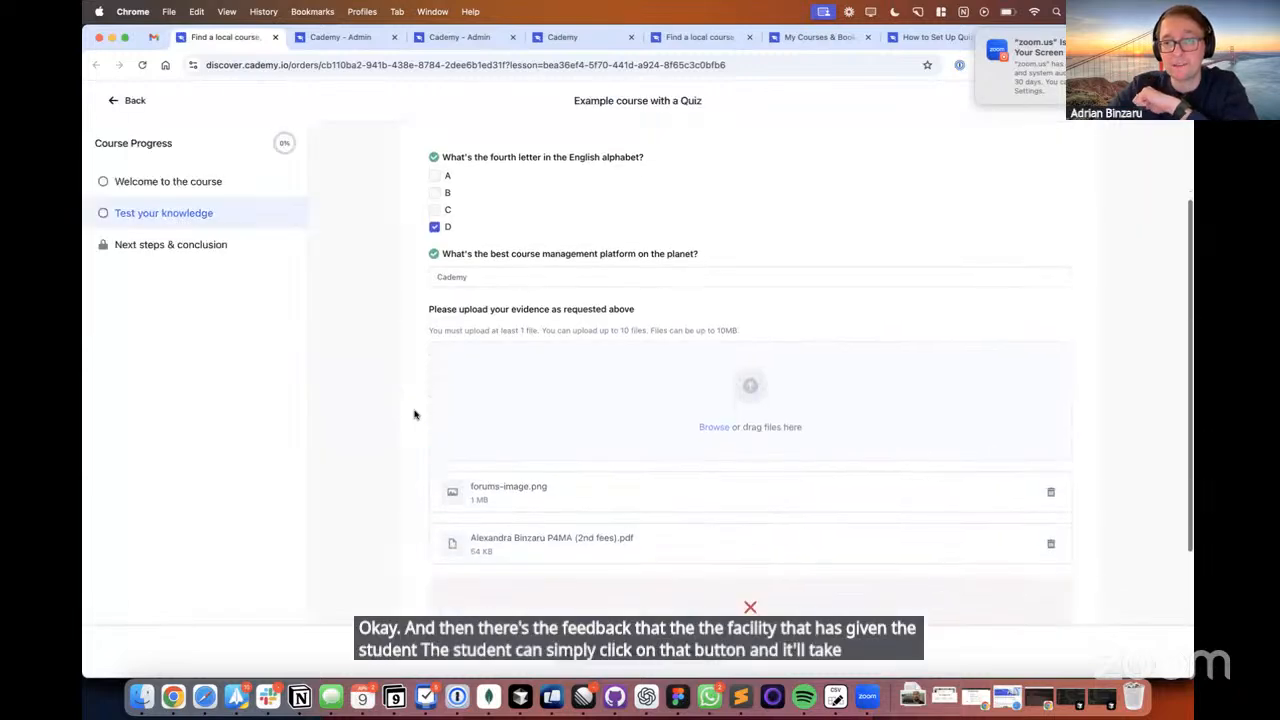
{"action": "left_click_drag", "start_coordinate": [744, 415], "coordinate": [743, 497]}
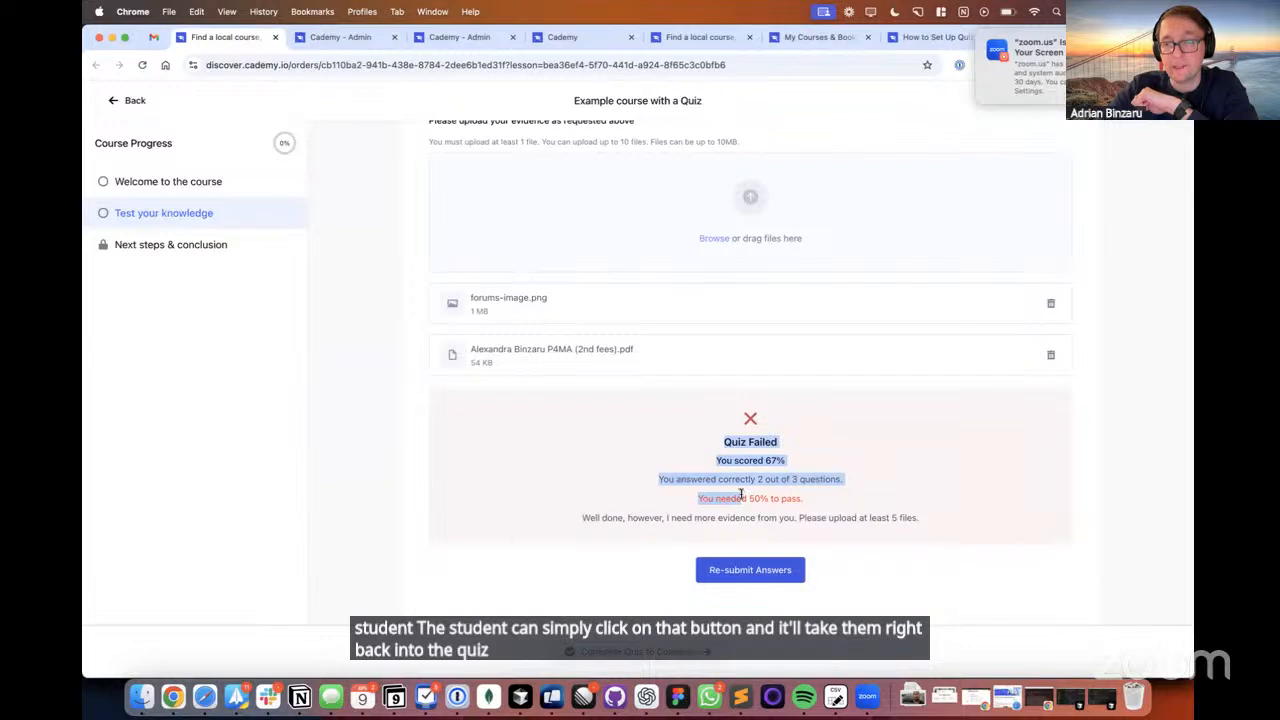
{"action": "left_click_drag", "start_coordinate": [580, 522], "coordinate": [905, 518]}
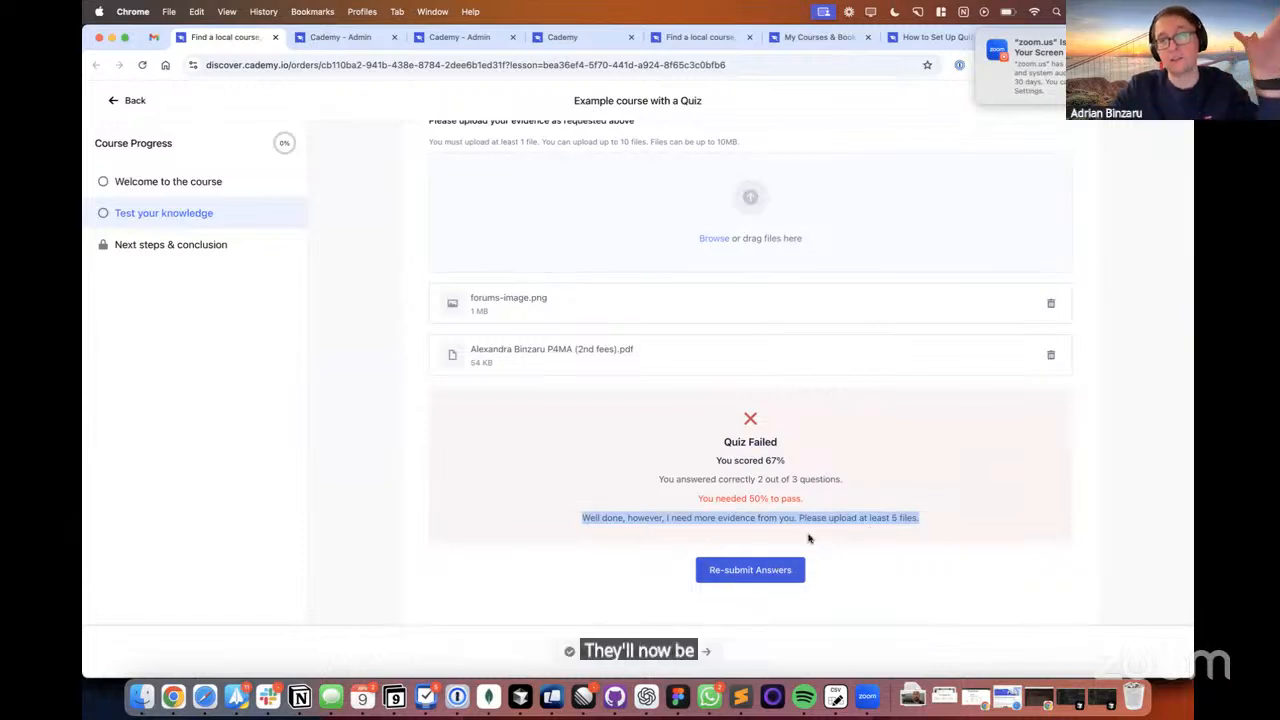
- Add 5vCj_kO6_400x400.jpeg, 1200x600wa.png and 1600w-kV_3BVksKKU.webp to the uploaded evidence and re-submit the quiz answers
{"action": "left_click", "coordinate": [837, 249]}
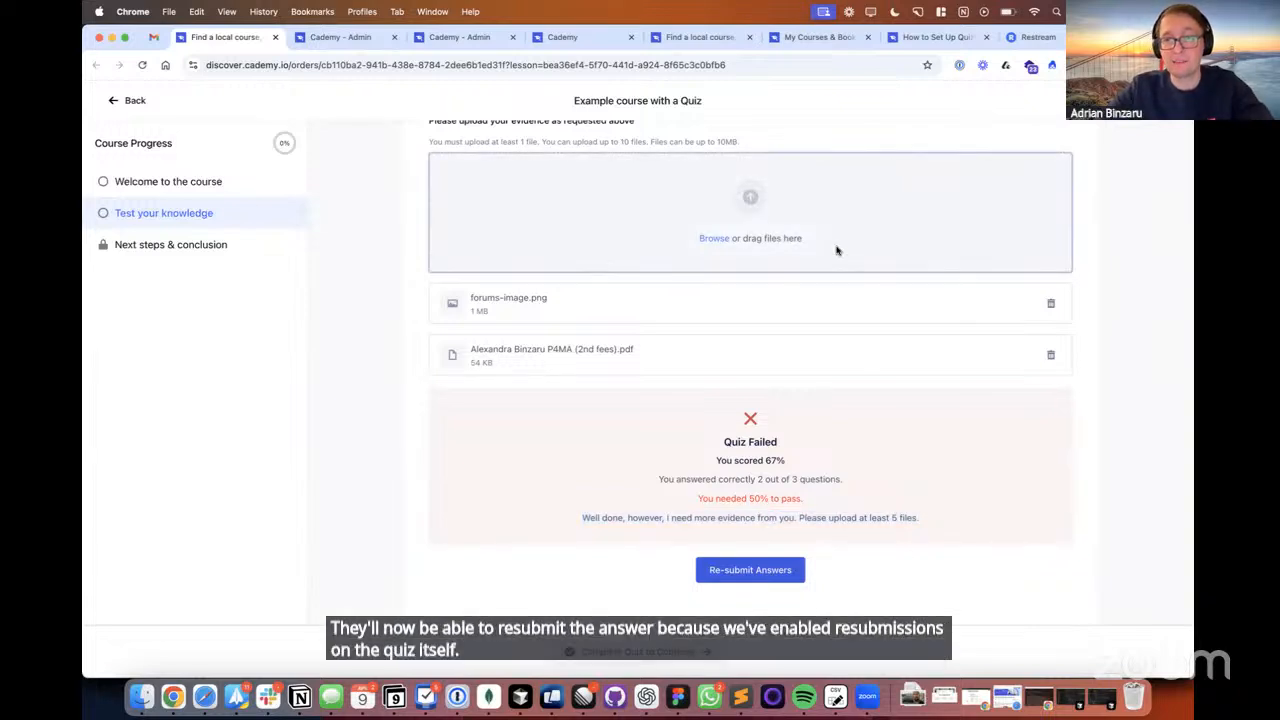
{"action": "left_click", "coordinate": [714, 238]}
{"action": "left_click", "coordinate": [712, 287]}
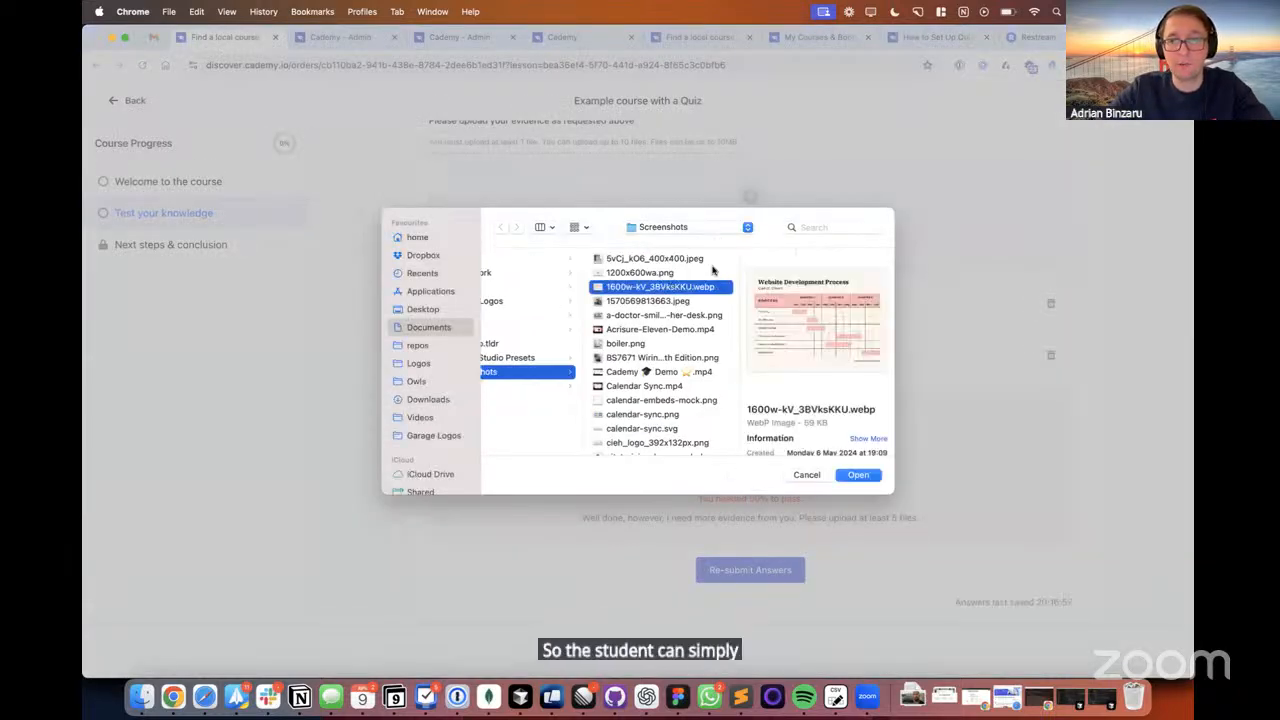
{"action": "left_click", "coordinate": [699, 259], "text": "shift"}
{"action": "left_click", "coordinate": [857, 475]}
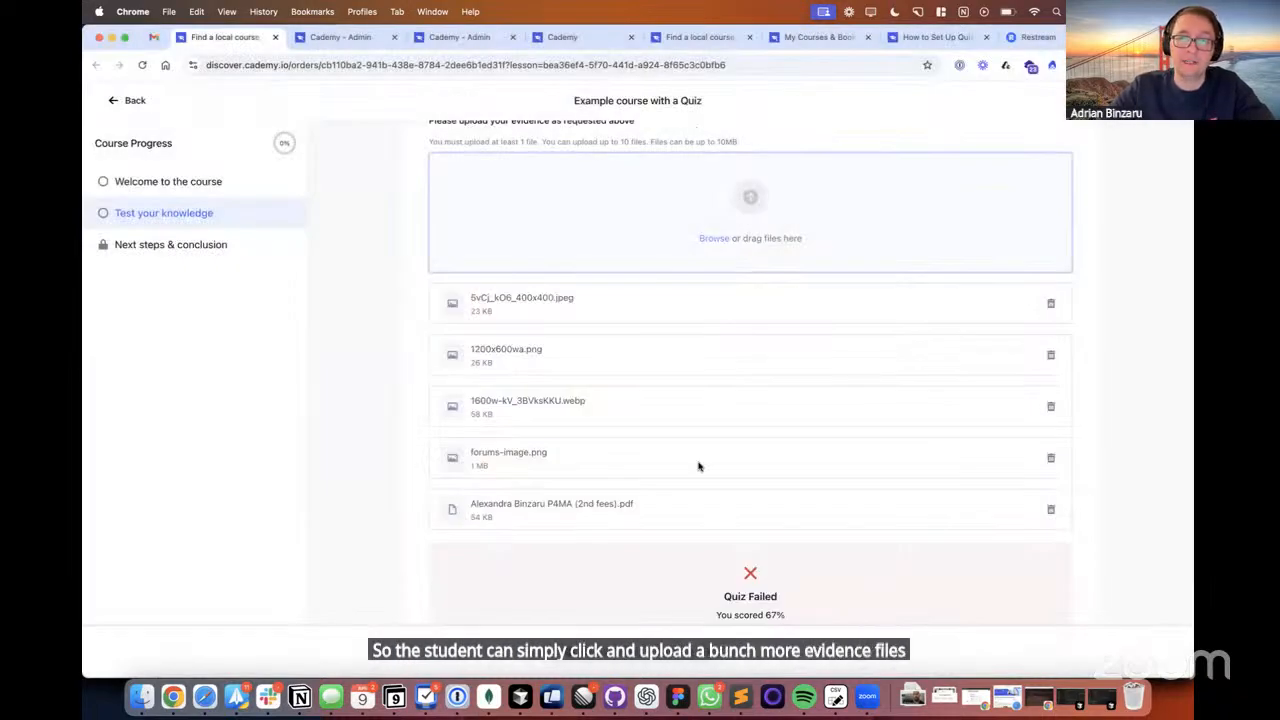
{"action": "scroll", "coordinate": [698, 466], "scroll_direction": "down", "scroll_amount": 4}
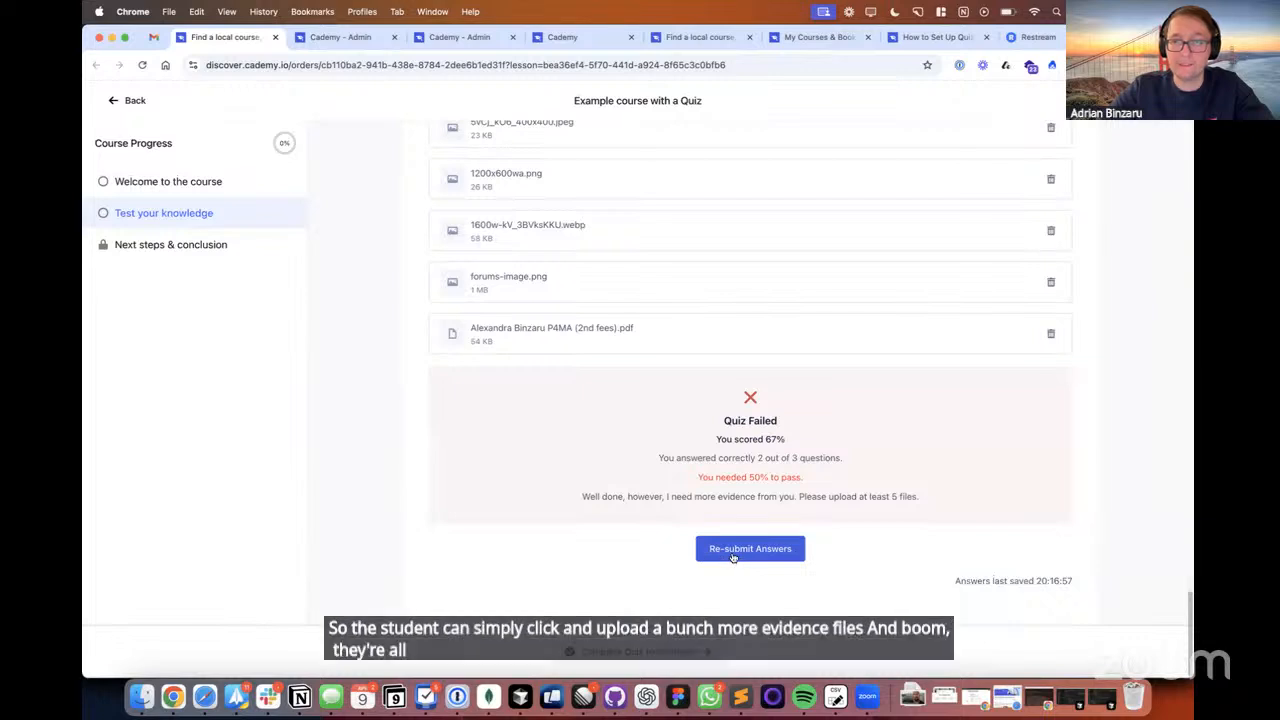
{"action": "left_click", "coordinate": [727, 549]}
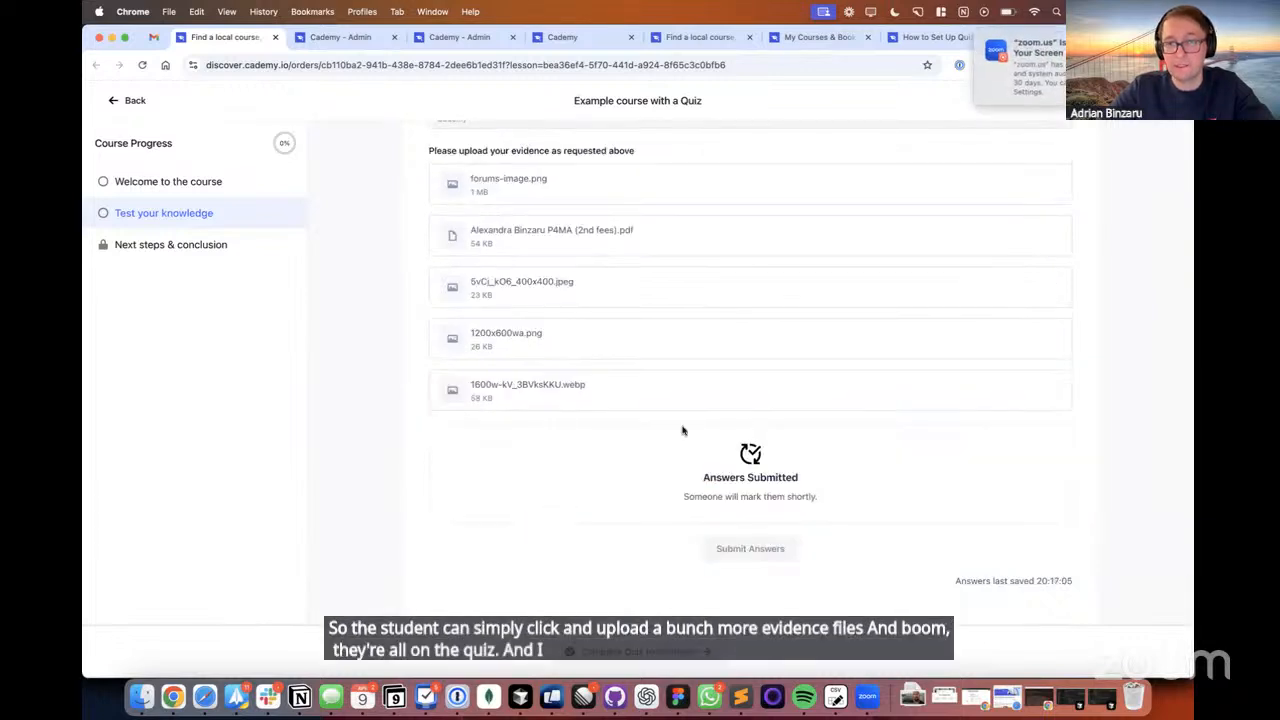
- Switch to the Cademy Admin inbox, reload it, and open the newest quiz response to view its answers and evidence files
{"action": "left_click", "coordinate": [155, 44]}
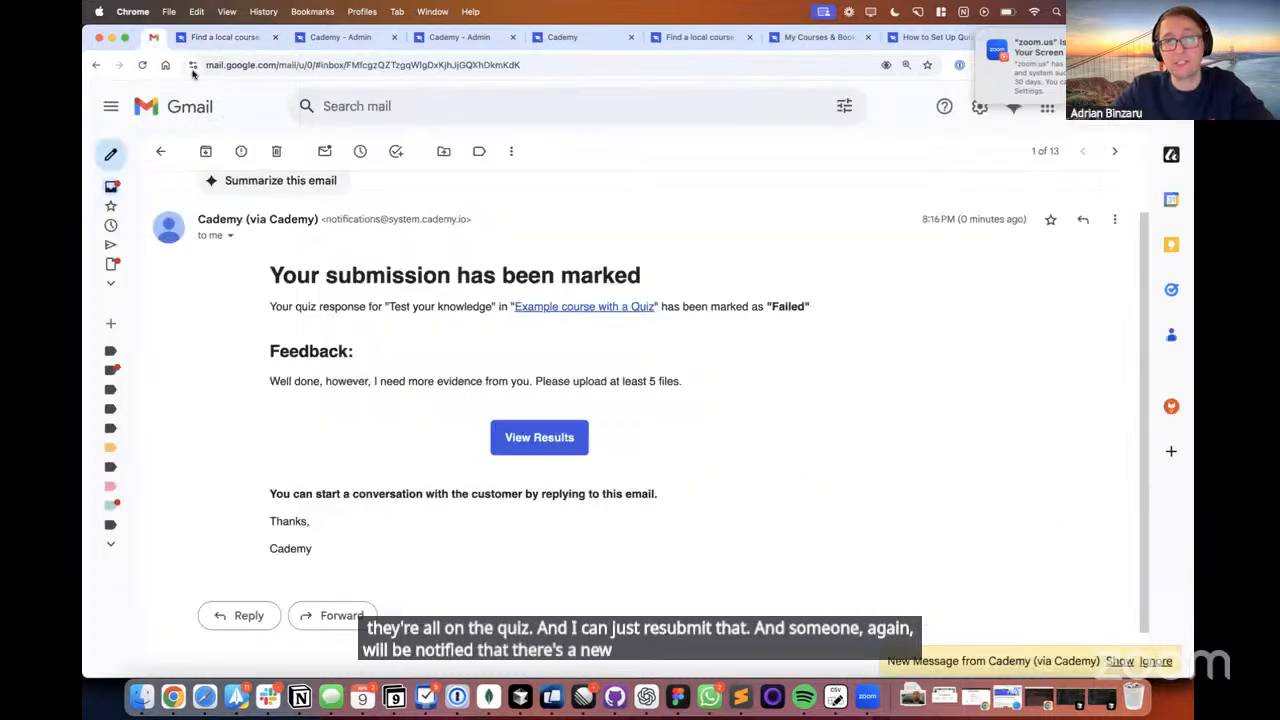
{"action": "left_click", "coordinate": [300, 38]}
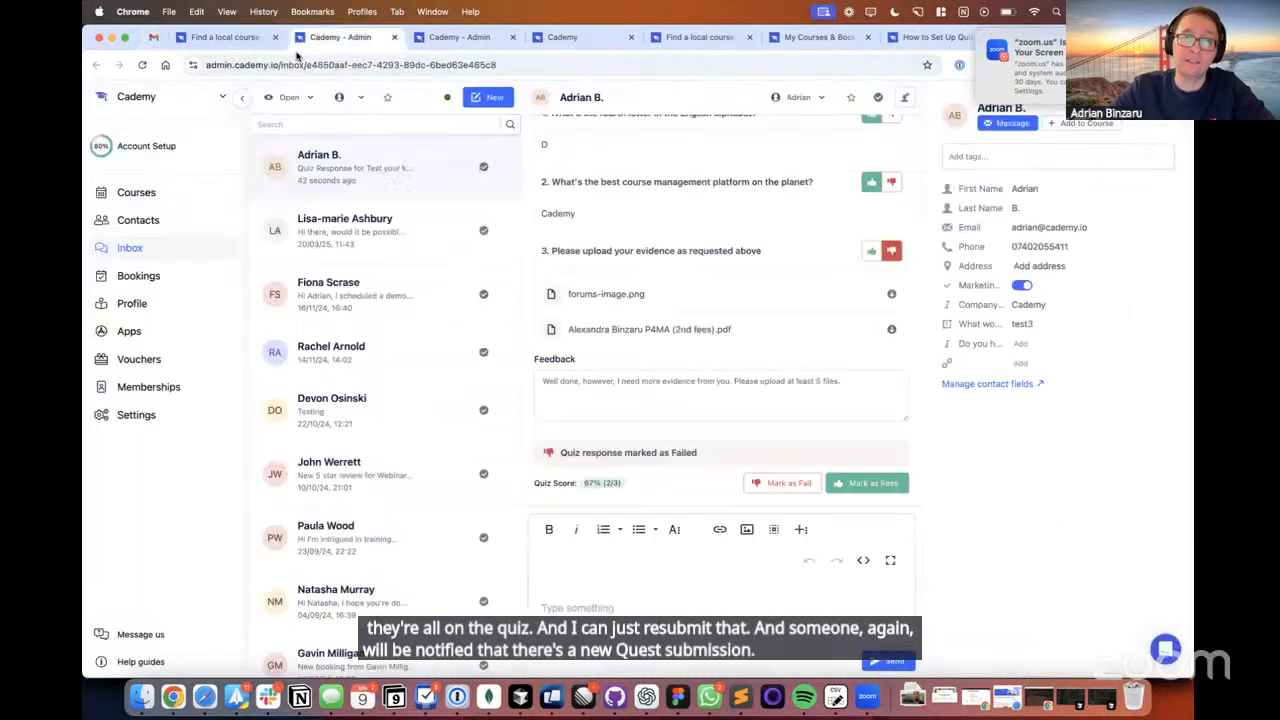
{"action": "left_click", "coordinate": [143, 65]}
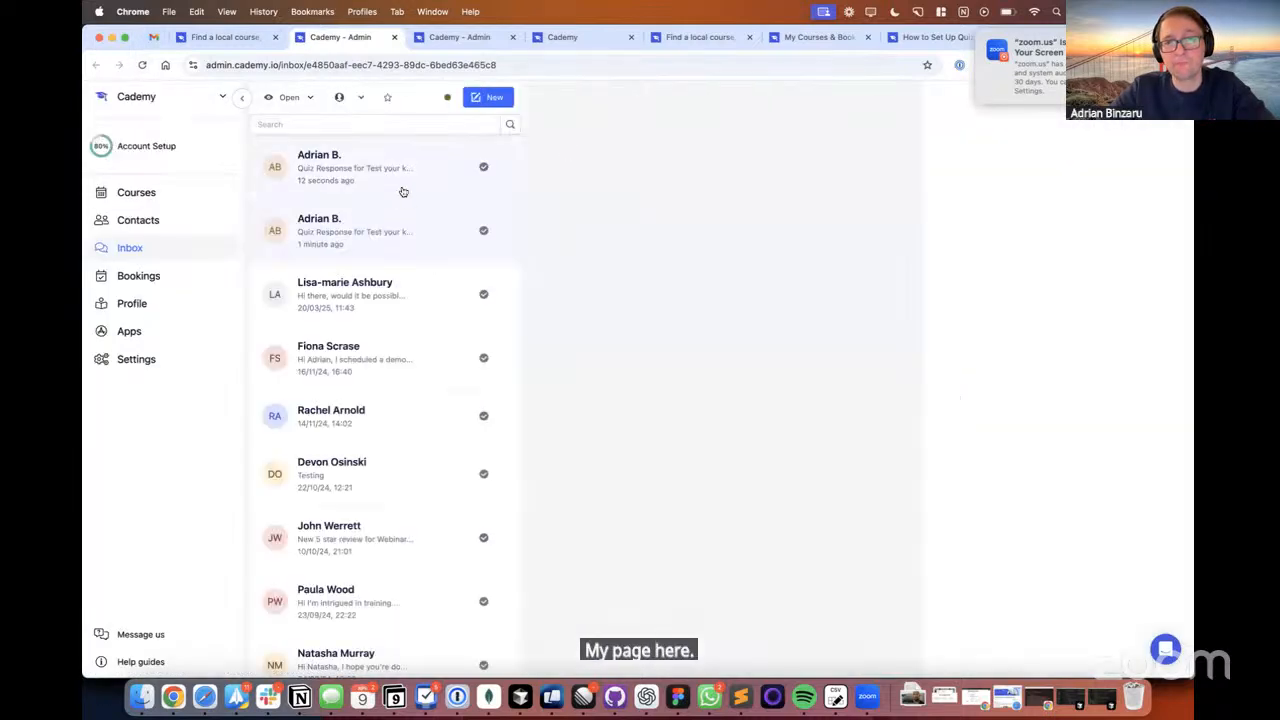
{"action": "left_click", "coordinate": [398, 258]}
{"action": "scroll", "coordinate": [772, 373], "scroll_direction": "down", "scroll_amount": 2}
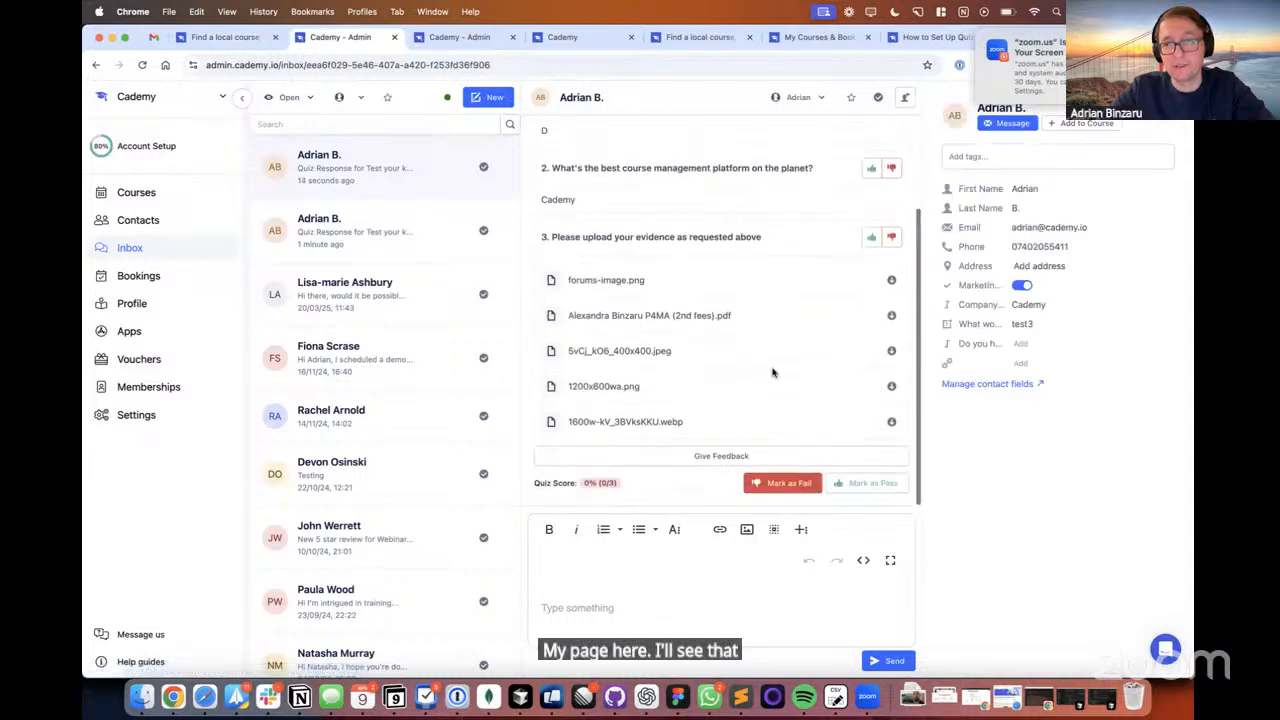
- Mark all three answers of the resubmitted quiz response as correct, including the evidence upload
{"action": "scroll", "coordinate": [772, 373], "scroll_direction": "up", "scroll_amount": 3}
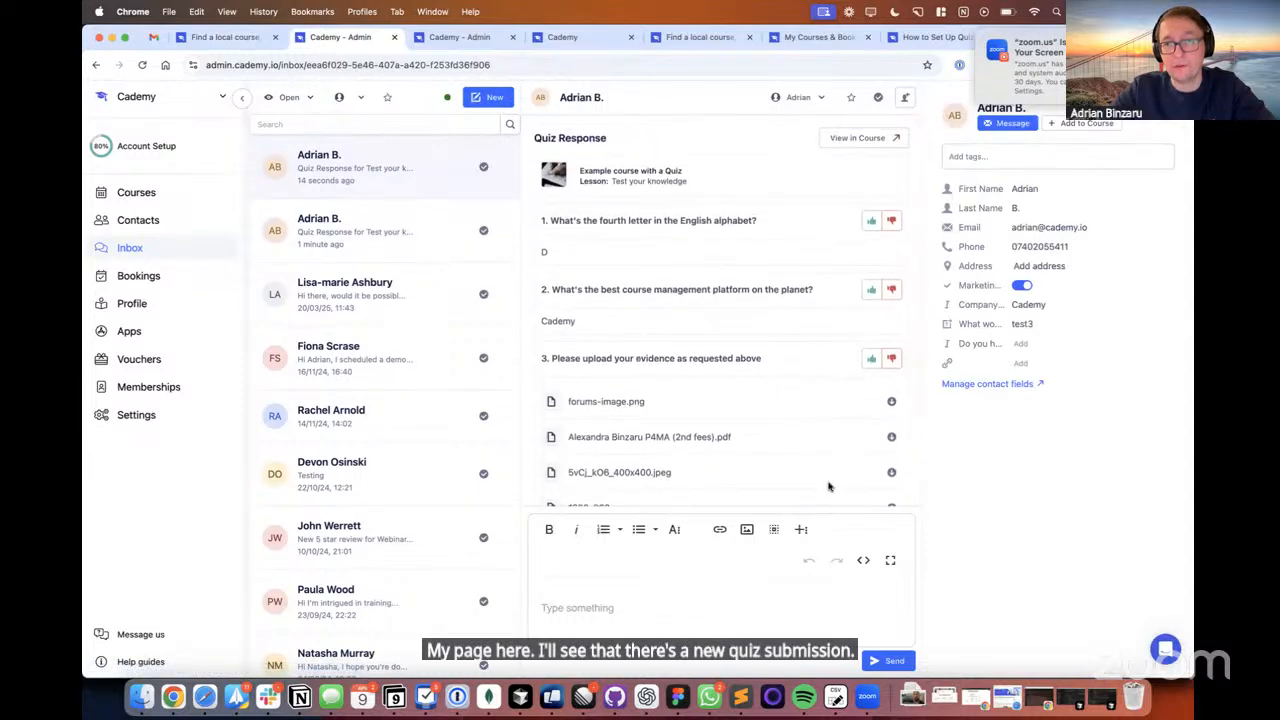
{"action": "left_click", "coordinate": [871, 220]}
{"action": "left_click", "coordinate": [871, 289]}
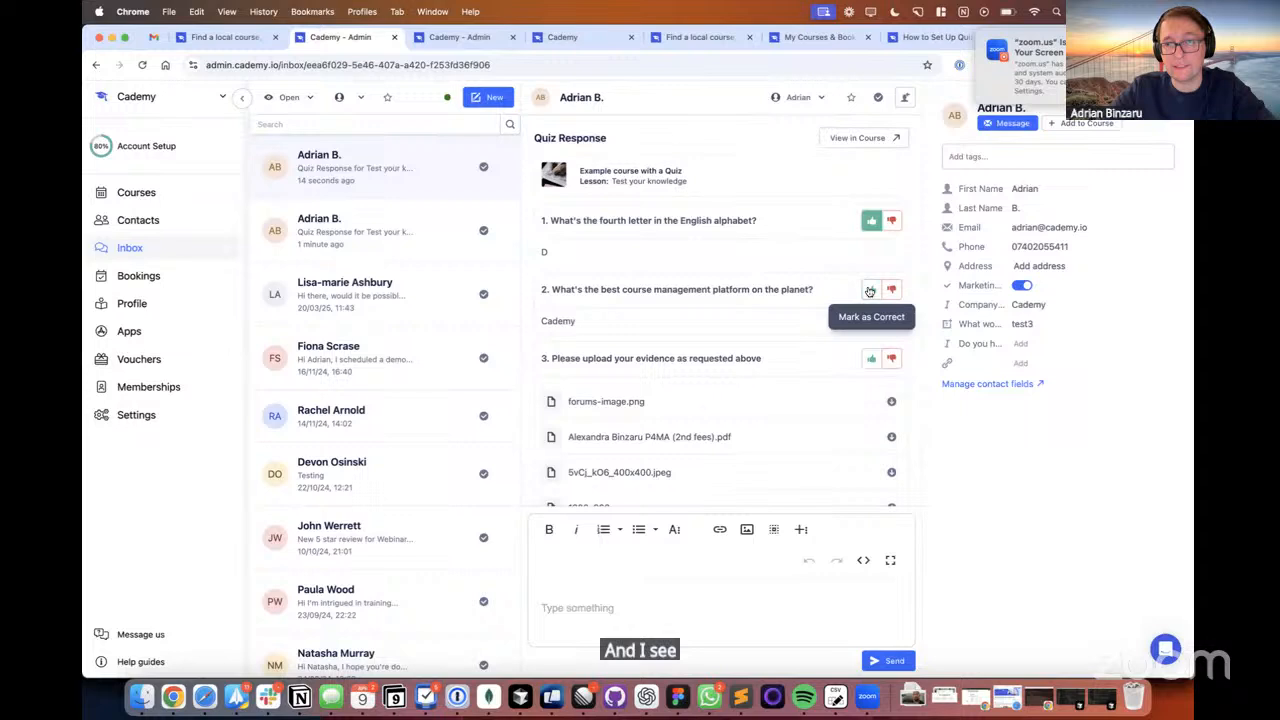
{"action": "left_click", "coordinate": [871, 358]}
{"action": "scroll", "coordinate": [869, 354], "scroll_direction": "down", "scroll_amount": 1}
{"action": "scroll", "coordinate": [869, 354], "scroll_direction": "down", "scroll_amount": 1}
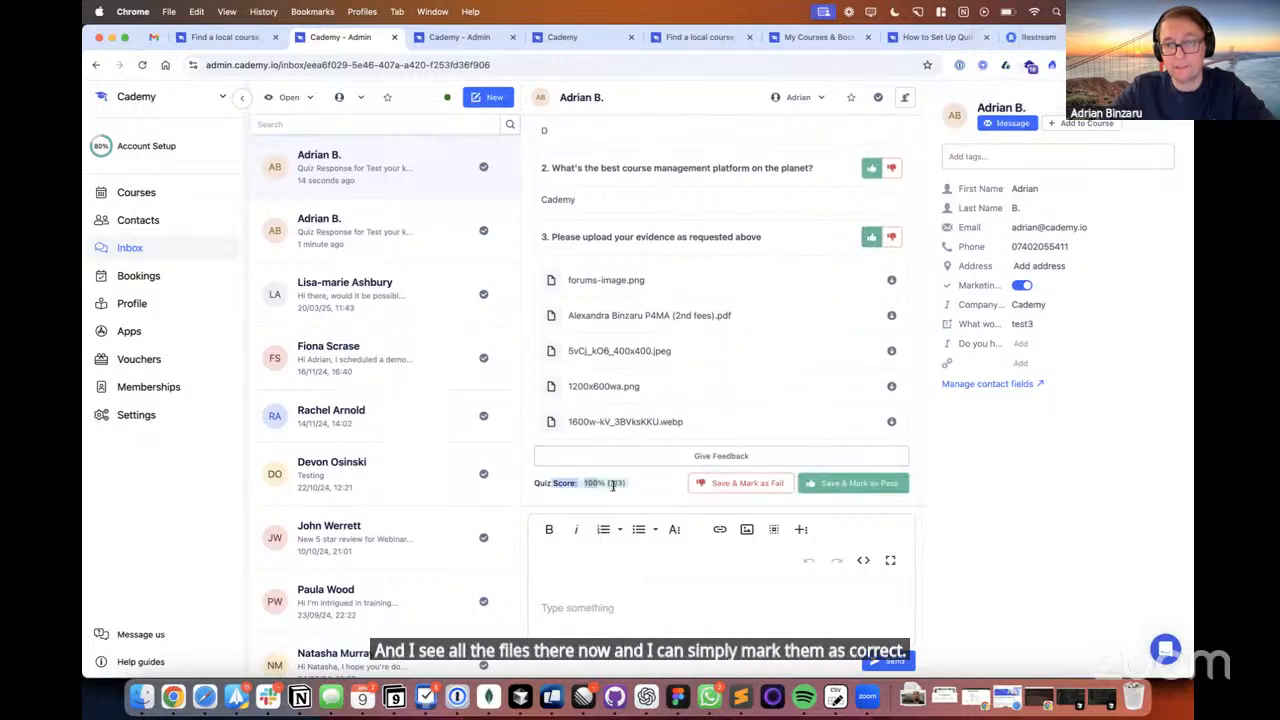
- Add the feedback "Well done 👍" to the quiz response and save it marked as a pass
{"action": "left_click", "coordinate": [857, 484]}
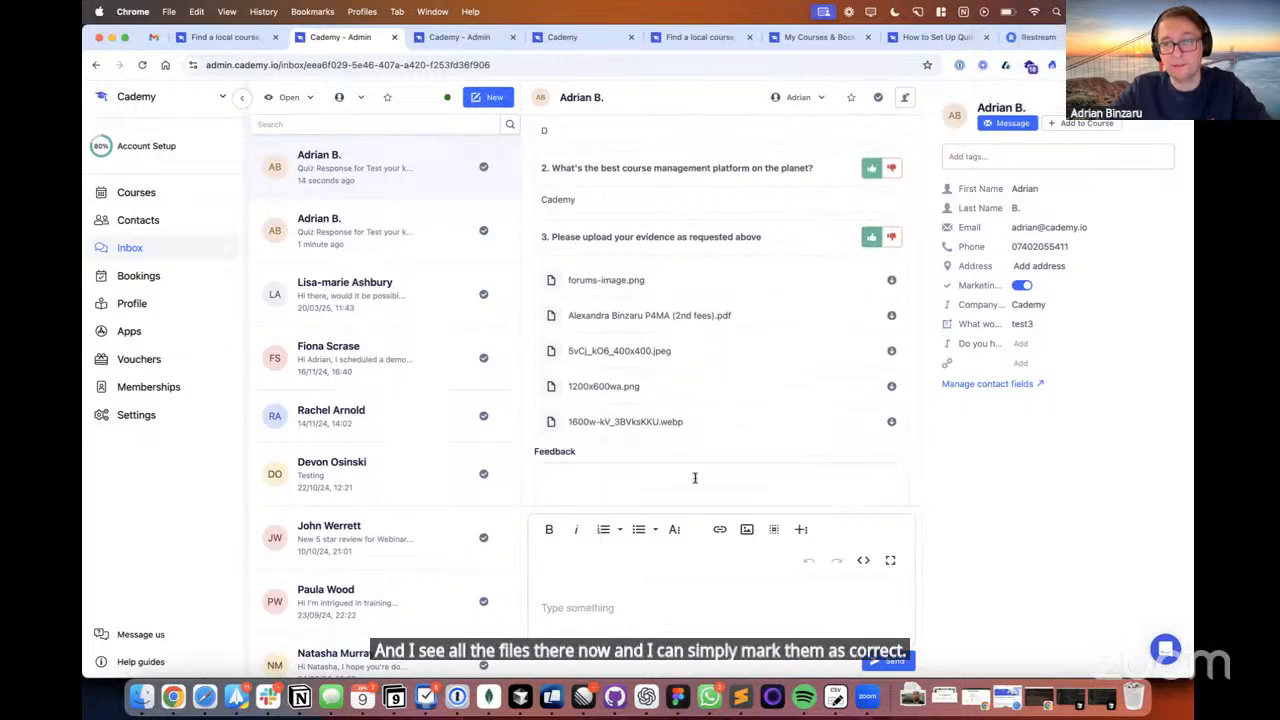
{"action": "left_click", "coordinate": [691, 477]}
{"action": "type", "text": "Well done 👍"}
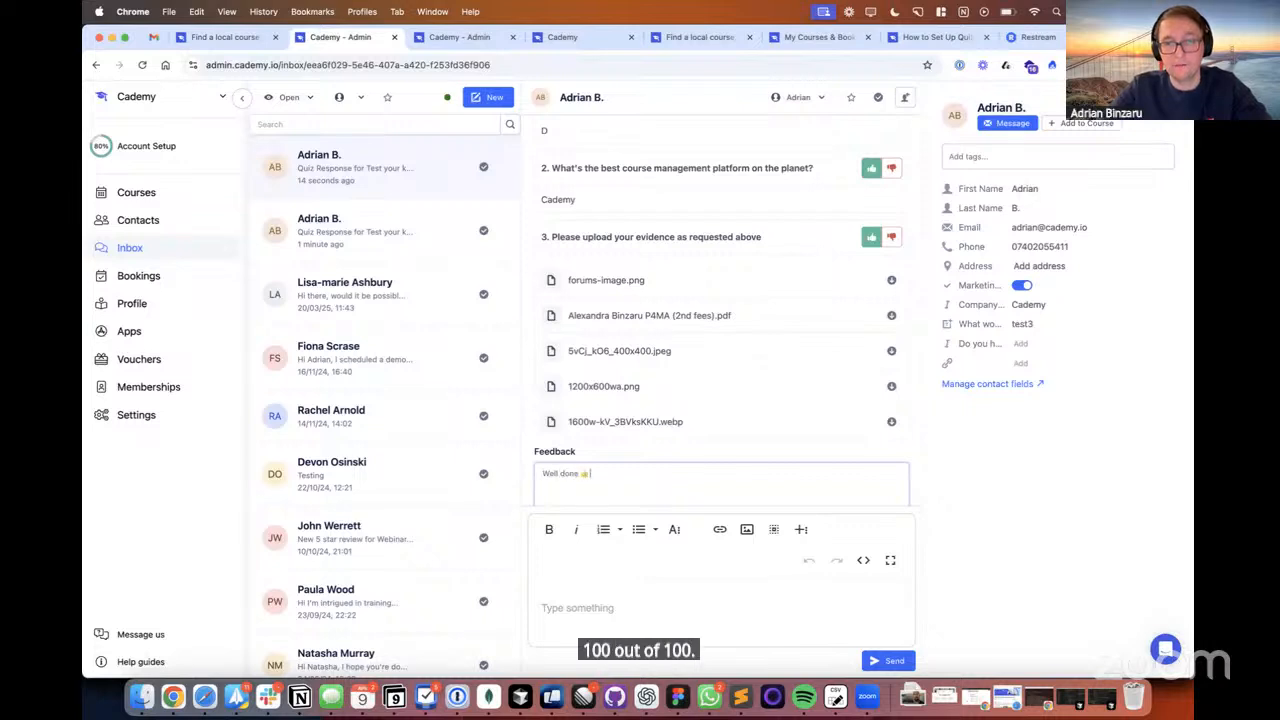
{"action": "scroll", "coordinate": [848, 486], "scroll_direction": "down", "scroll_amount": 1}
{"action": "left_click", "coordinate": [848, 484]}
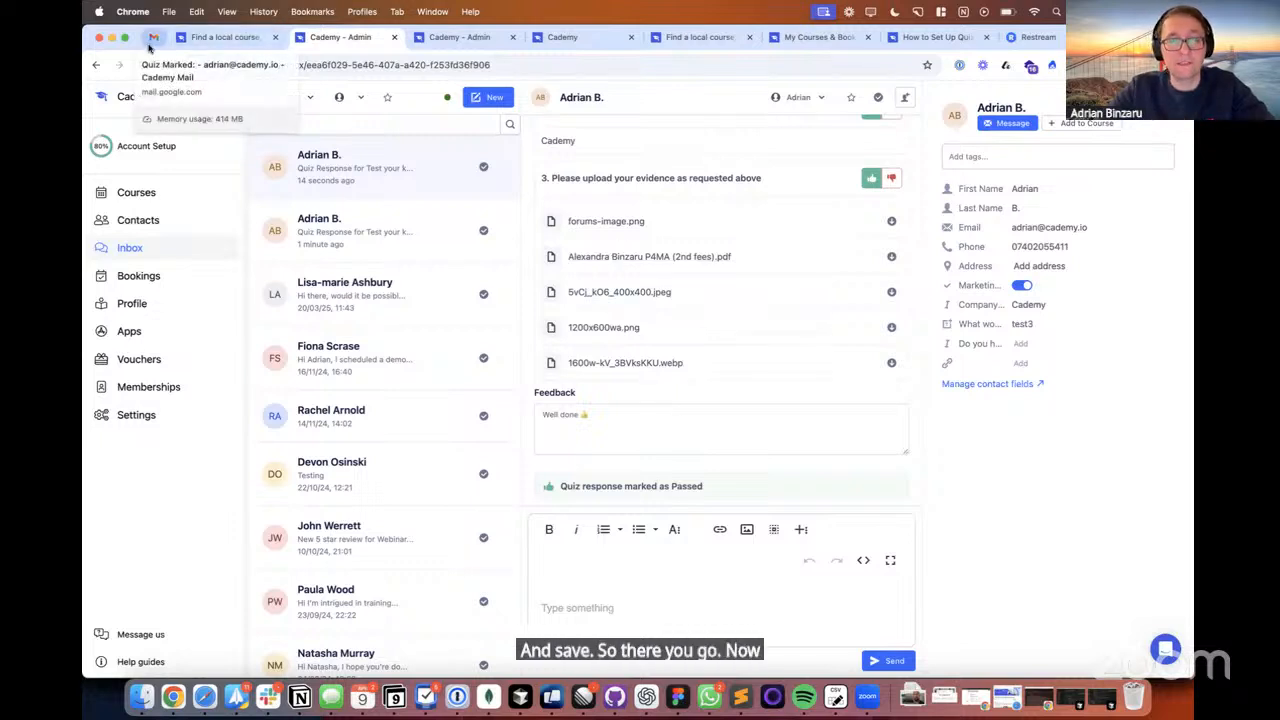
- Switch to the student's course view, reload the quiz to check its result, and complete the lesson to continue to Next steps & conclusion
{"action": "key", "text": "ctrl+shift+Tab"}
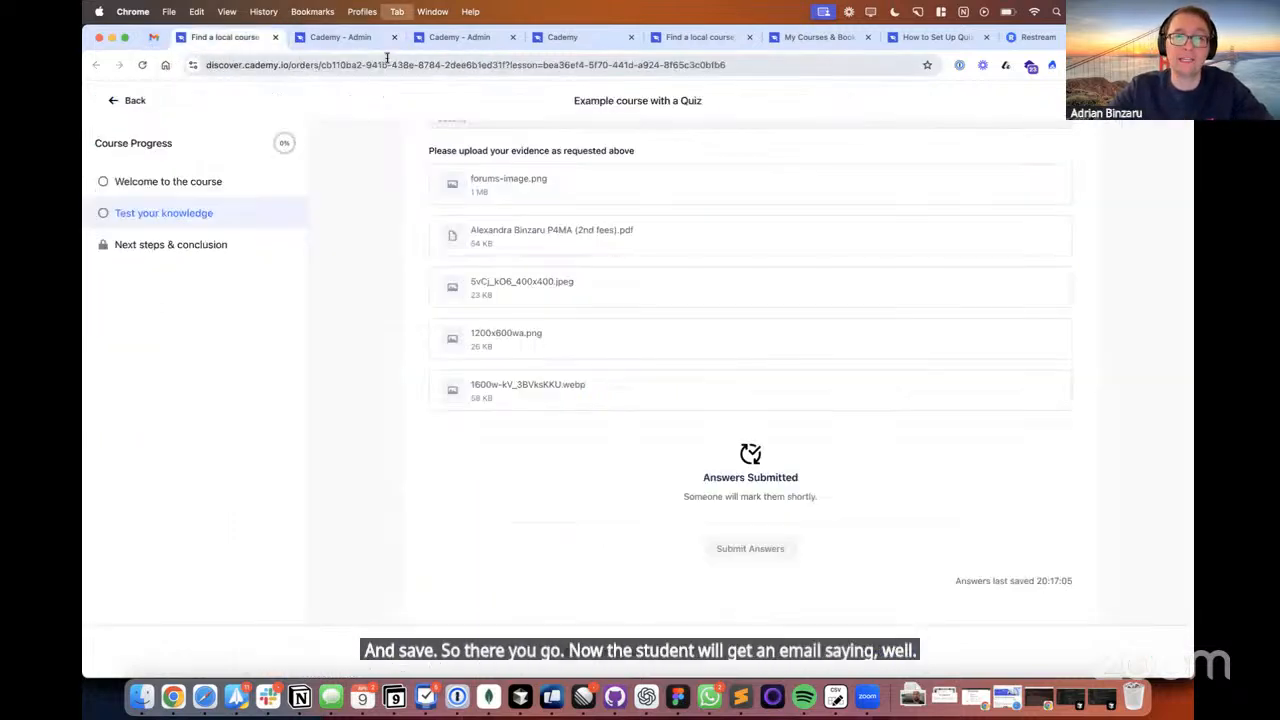
{"action": "left_click", "coordinate": [143, 65]}
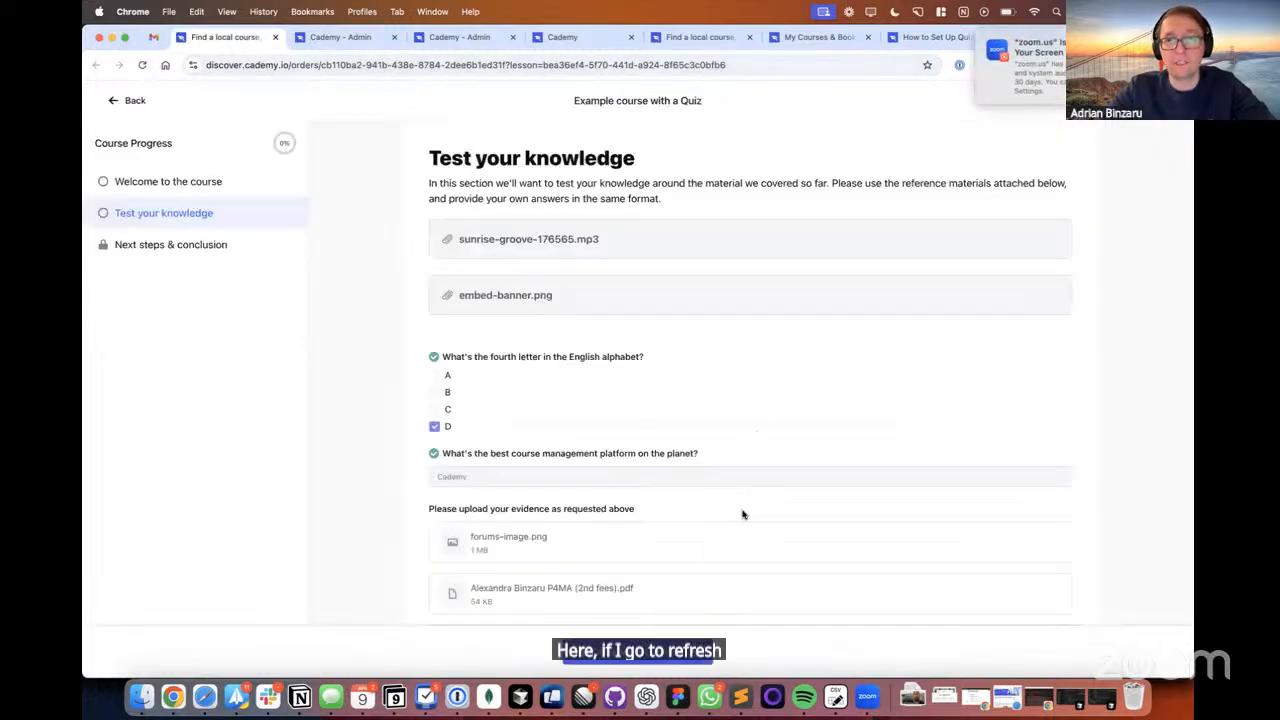
{"action": "scroll", "coordinate": [745, 500], "scroll_direction": "down", "scroll_amount": 5}
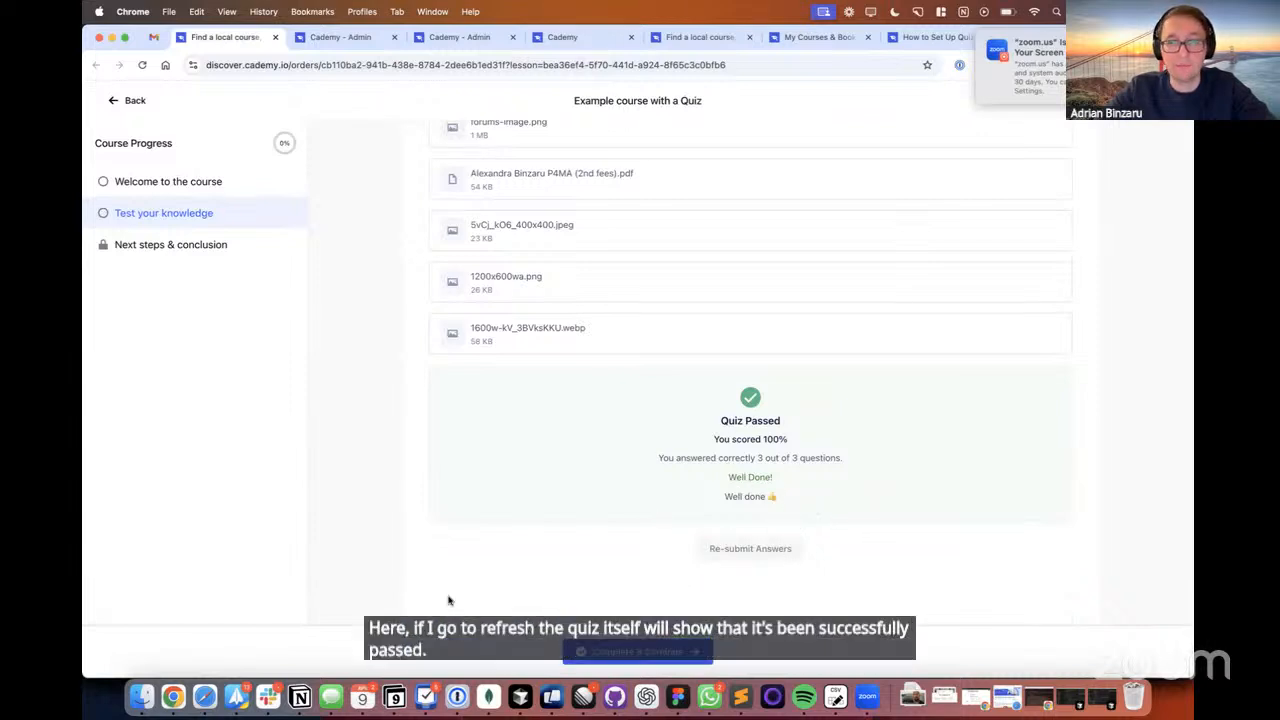
{"action": "left_click", "coordinate": [640, 652]}
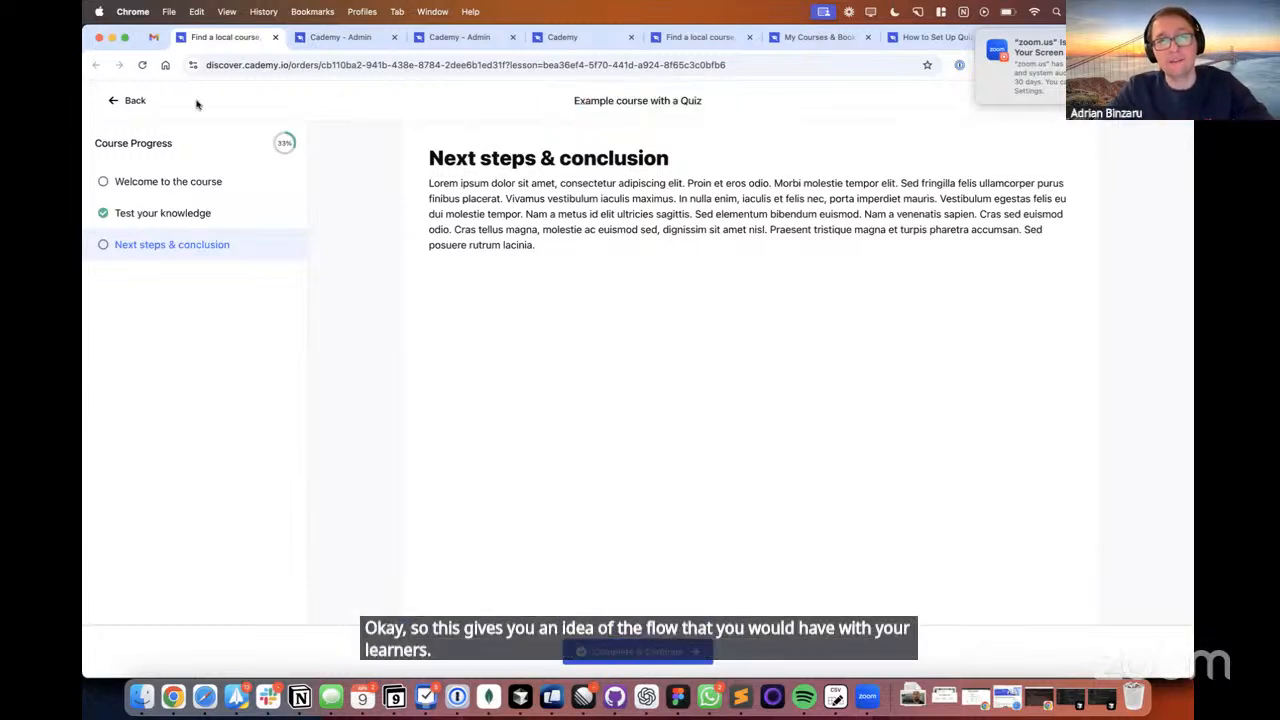
- Switch to Gmail and read through the open Quiz Marked notification with its feedback
{"action": "left_click", "coordinate": [160, 40]}
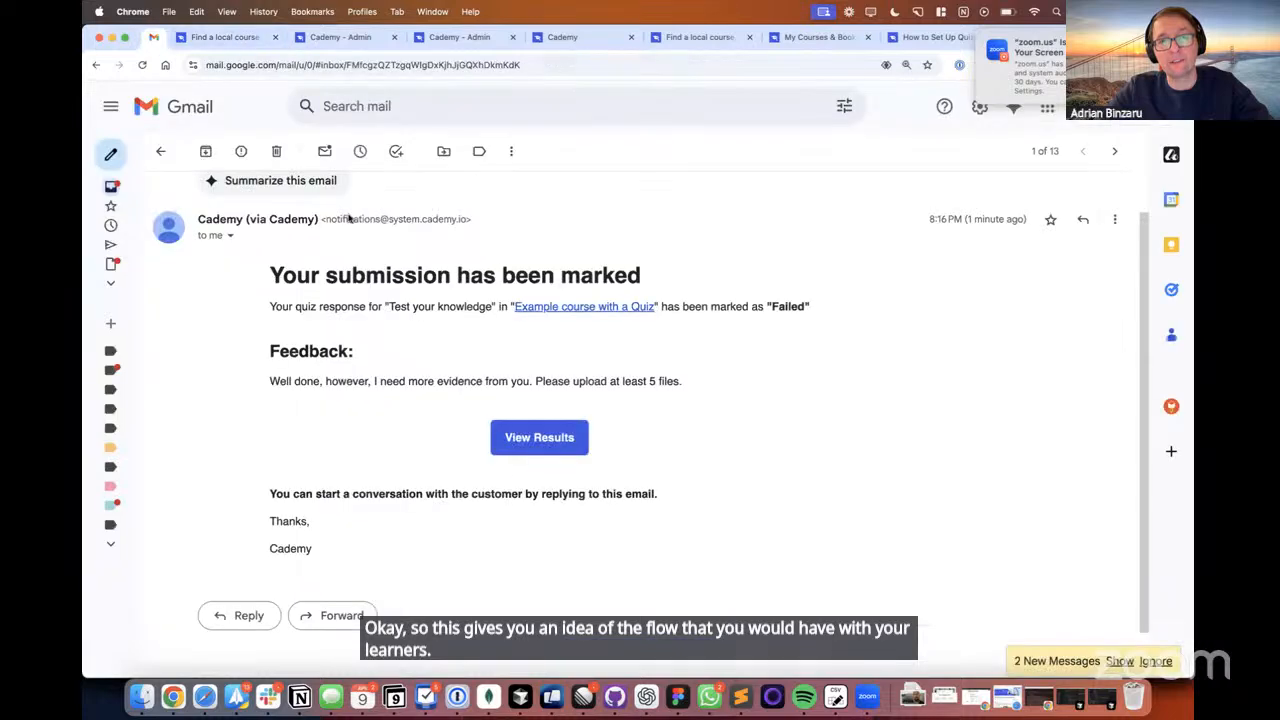
{"action": "left_click_drag", "start_coordinate": [263, 256], "coordinate": [368, 485]}
{"action": "left_click", "coordinate": [361, 440]}
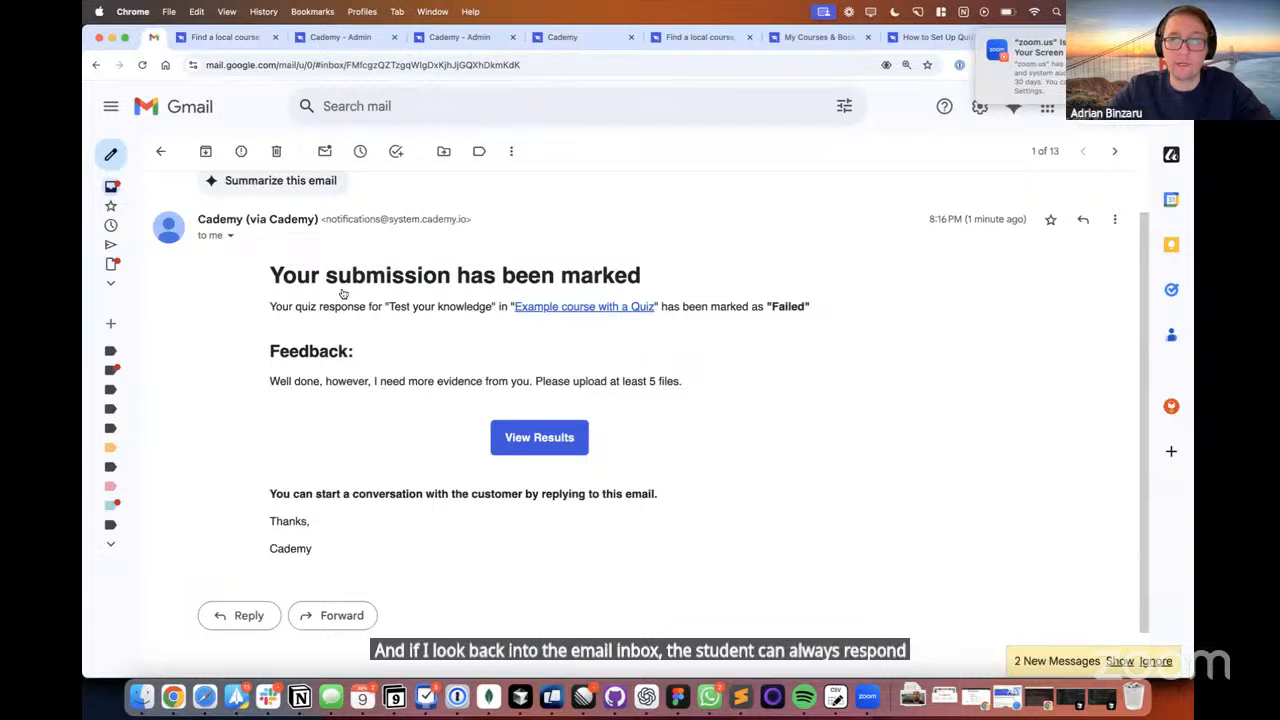
{"action": "scroll", "coordinate": [380, 520], "scroll_direction": "down", "scroll_amount": 1}
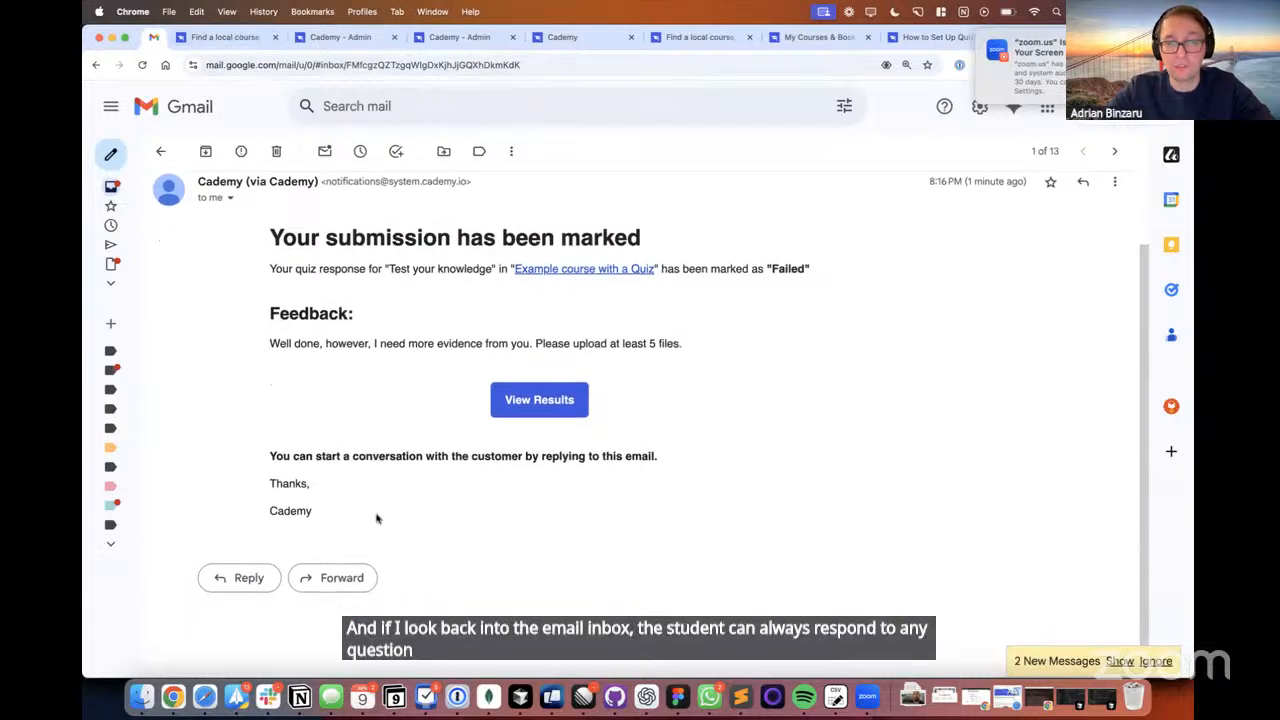
- Reply to the notification with "Actually, i don't agree with your decision here." and send it
{"action": "left_click", "coordinate": [247, 577]}
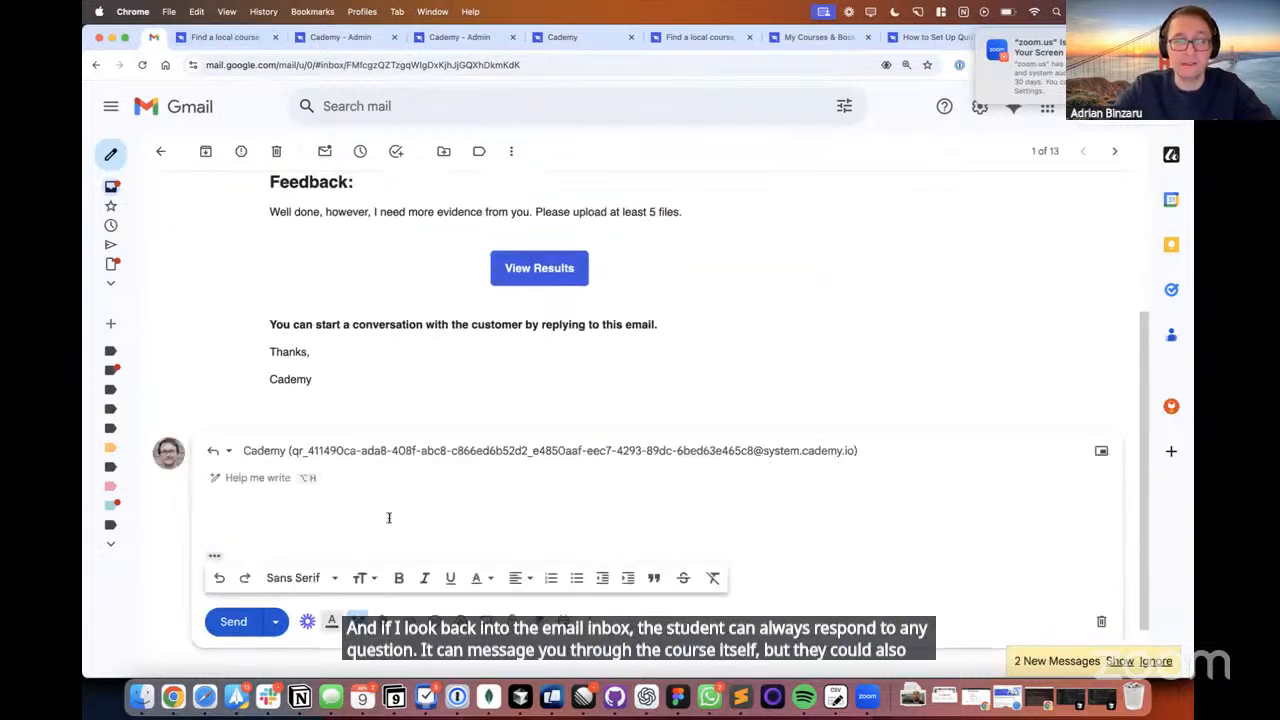
{"action": "type", "text": "Adt"}
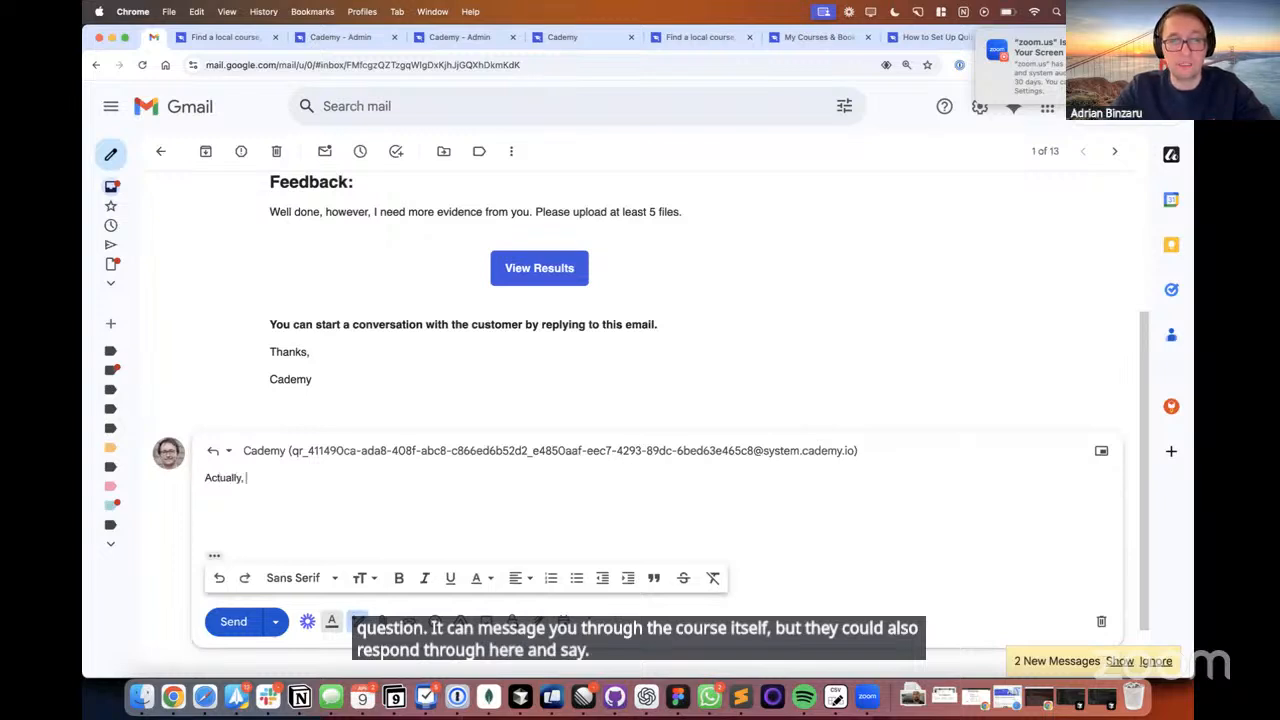
{"action": "type", "text": "ually, i don't agre"}
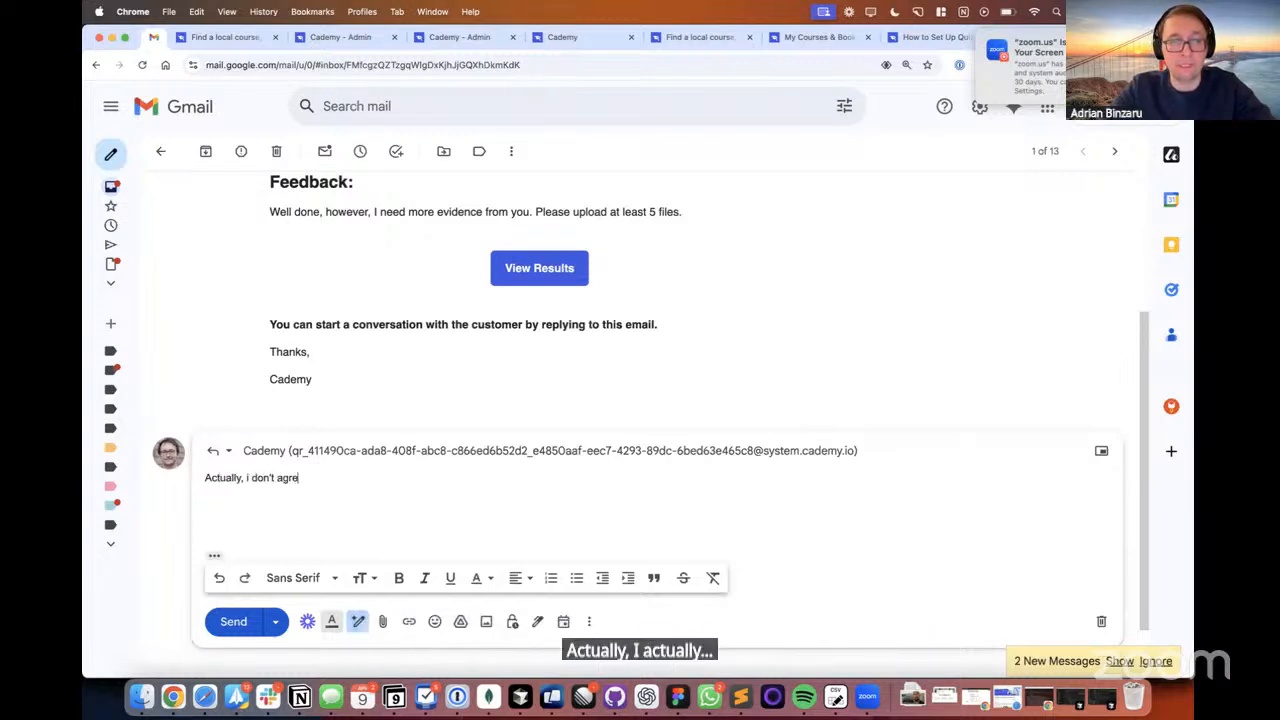
{"action": "type", "text": "e with your thoug"}
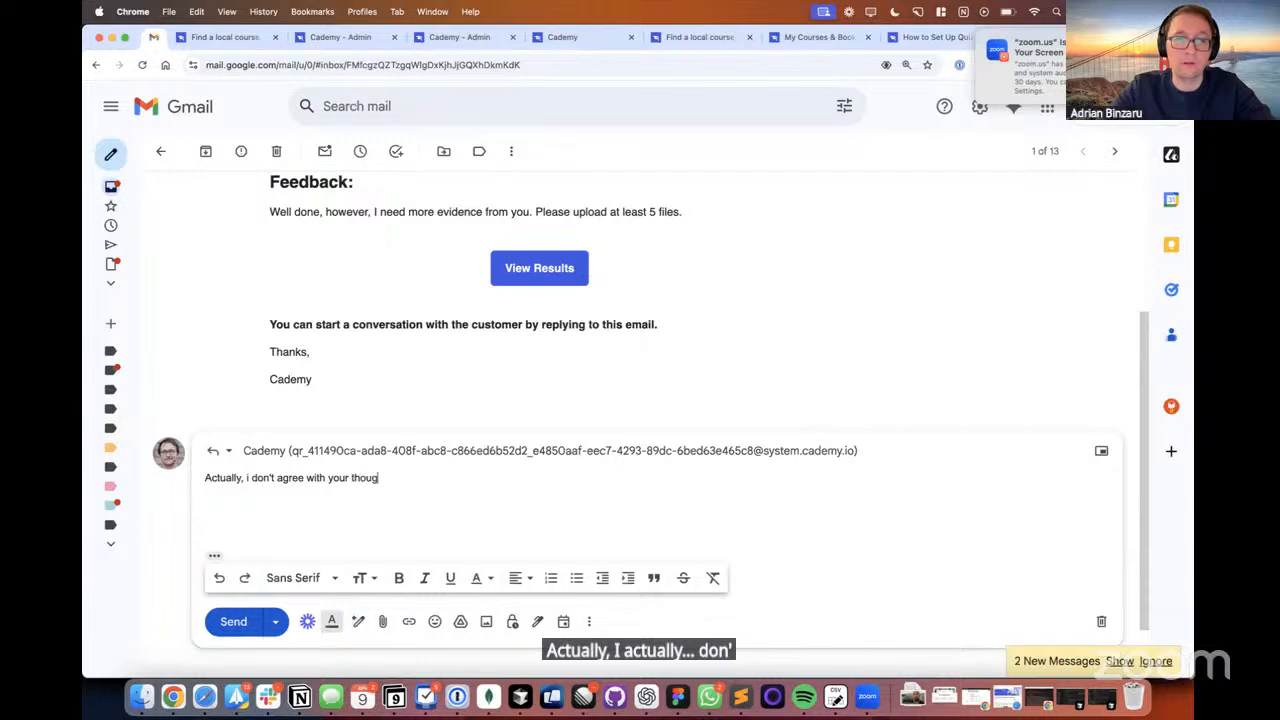
{"action": "key", "text": "BackSpace"}
{"action": "key", "text": "BackSpace"}
{"action": "key", "text": "BackSpace"}
{"action": "key", "text": "BackSpace"}
{"action": "key", "text": "BackSpace"}
{"action": "type", "text": "decision here."}
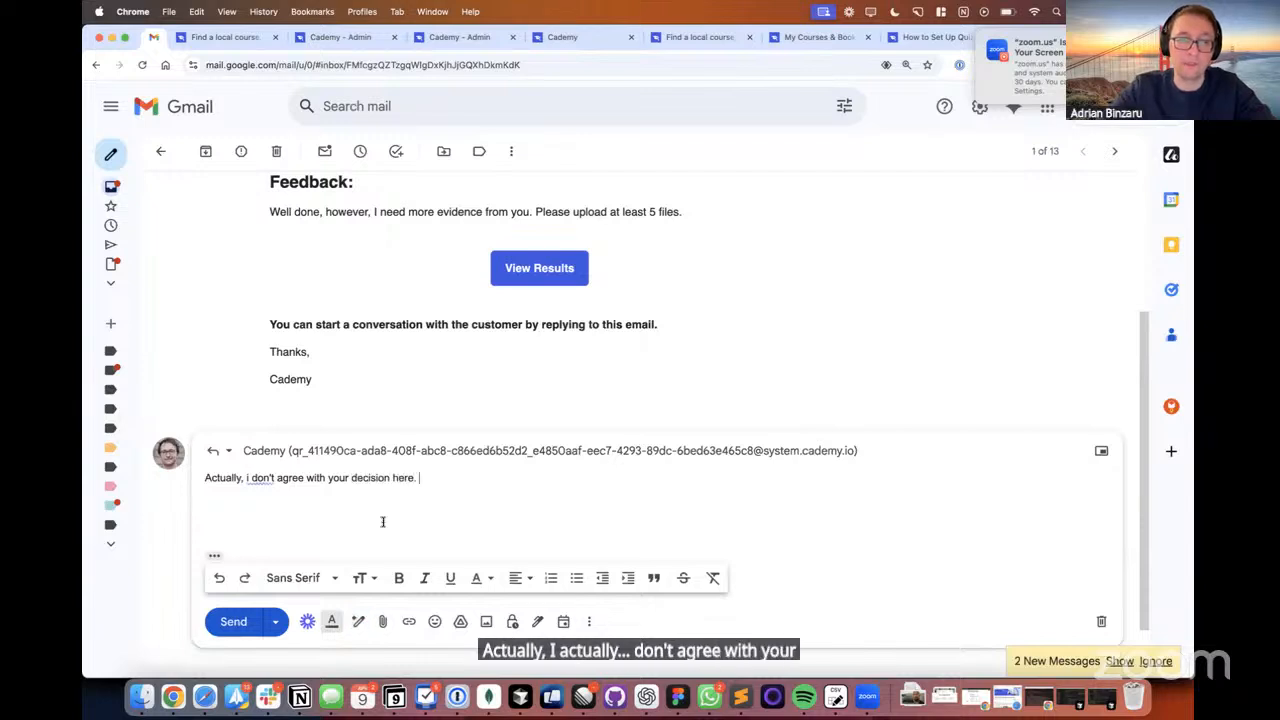
{"action": "left_click", "coordinate": [233, 622]}
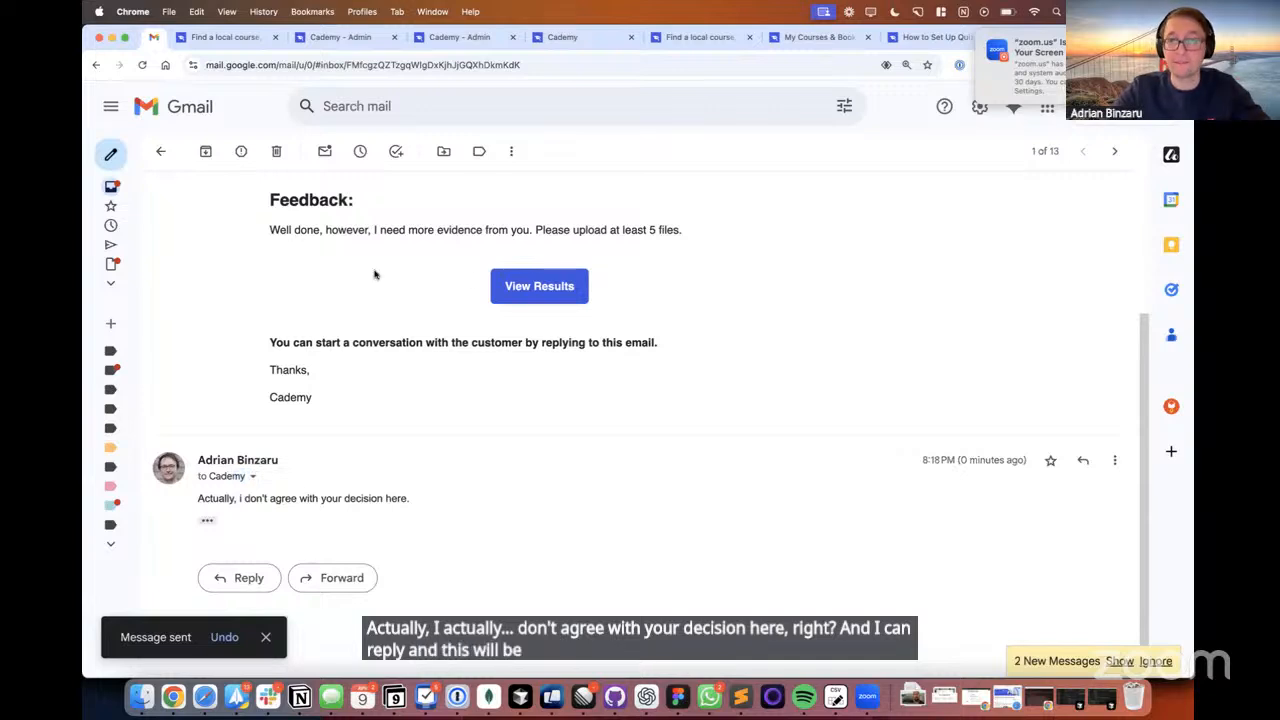
{"action": "scroll", "coordinate": [322, 497], "scroll_direction": "up", "scroll_amount": 4}
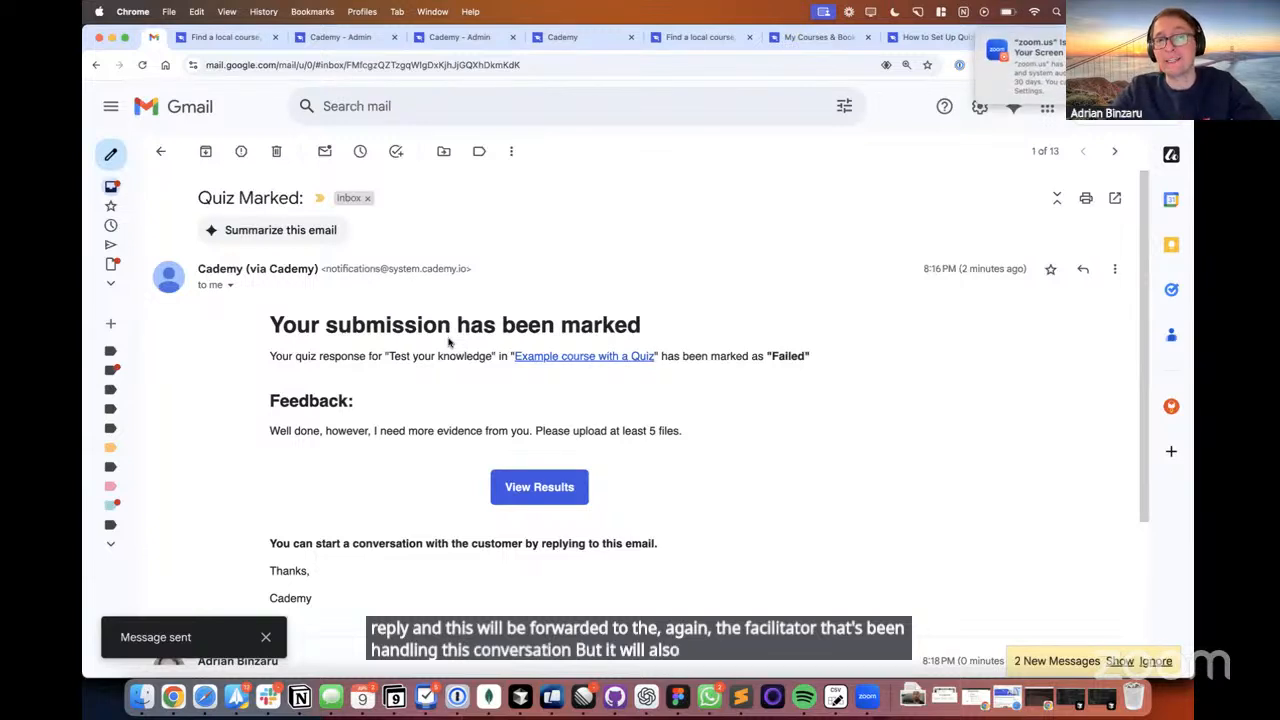
- Switch to the Cademy Admin inbox, reload it, and open the earlier failed quiz response to read the student's reply below it
{"action": "left_click", "coordinate": [253, 40]}
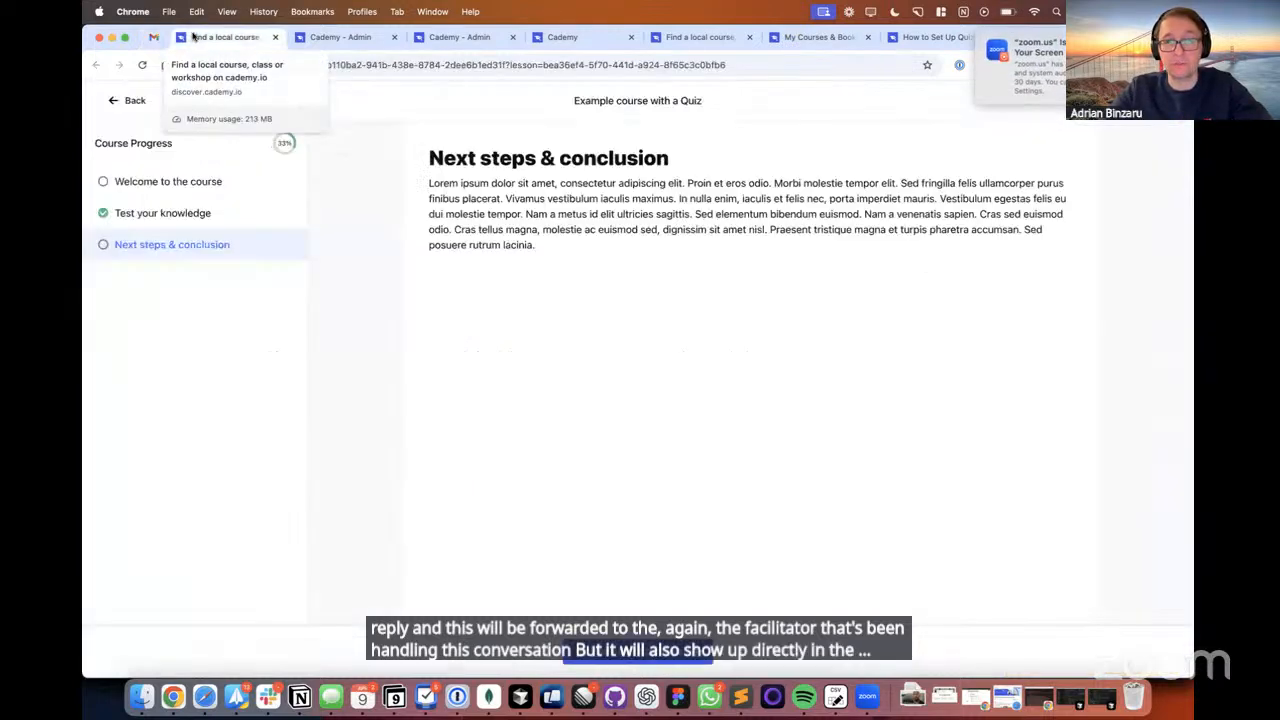
{"action": "left_click", "coordinate": [335, 37]}
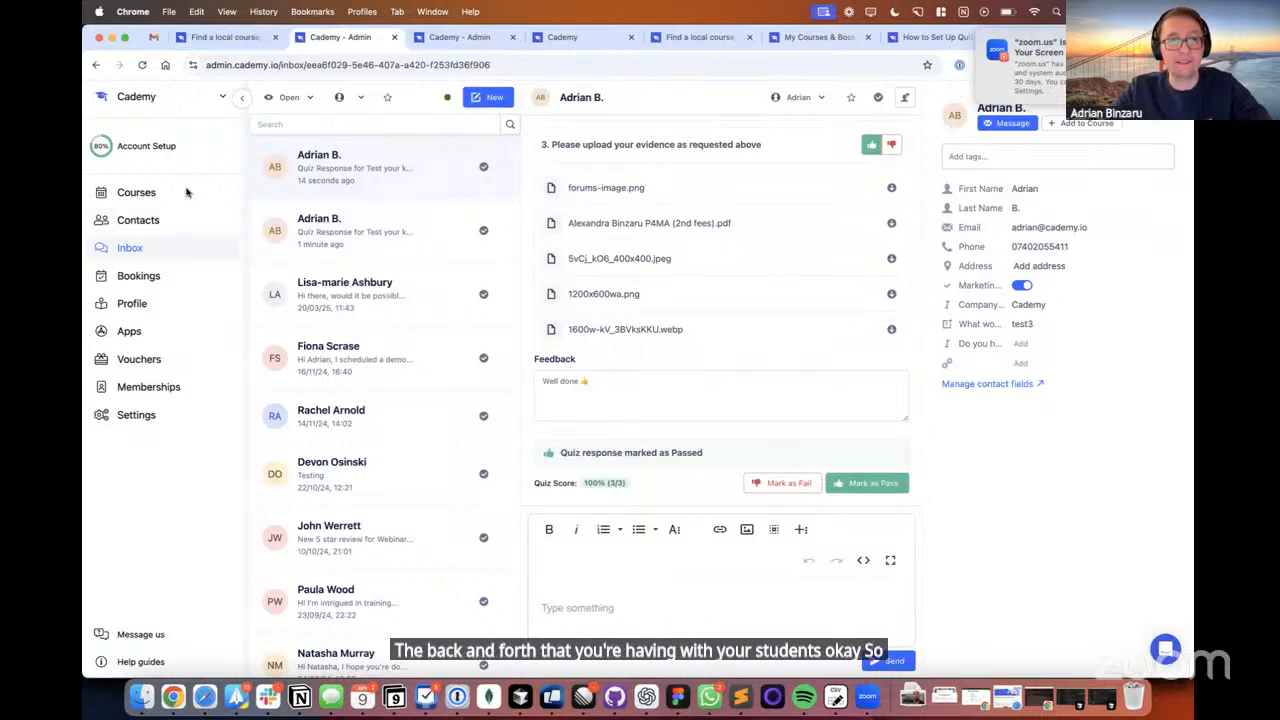
{"action": "left_click", "coordinate": [142, 64]}
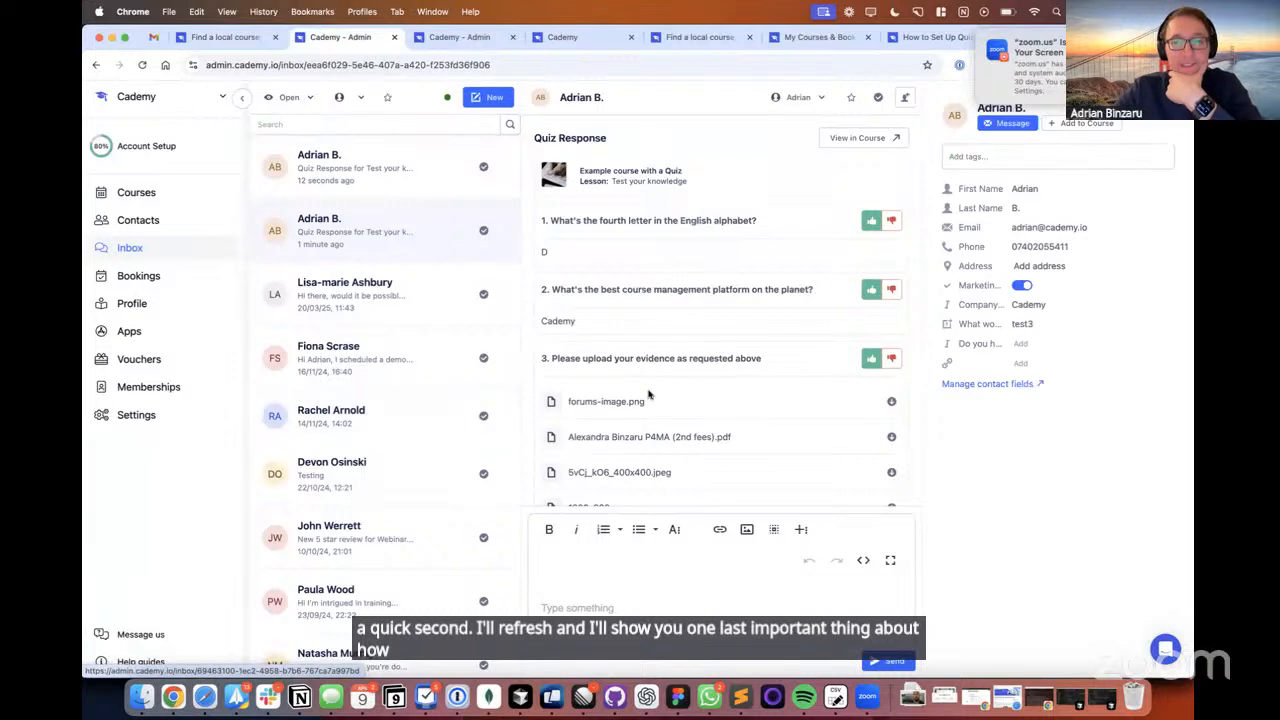
{"action": "left_click", "coordinate": [338, 172]}
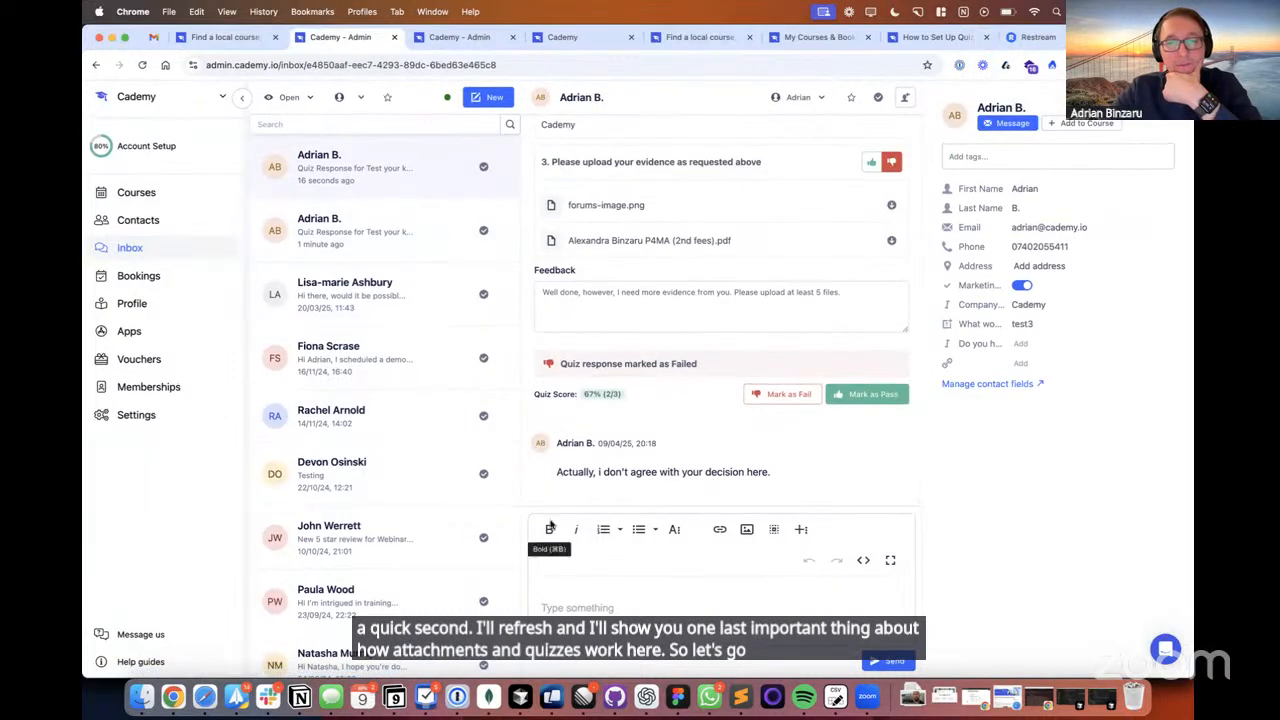
{"action": "left_click_drag", "start_coordinate": [556, 472], "coordinate": [744, 472]}
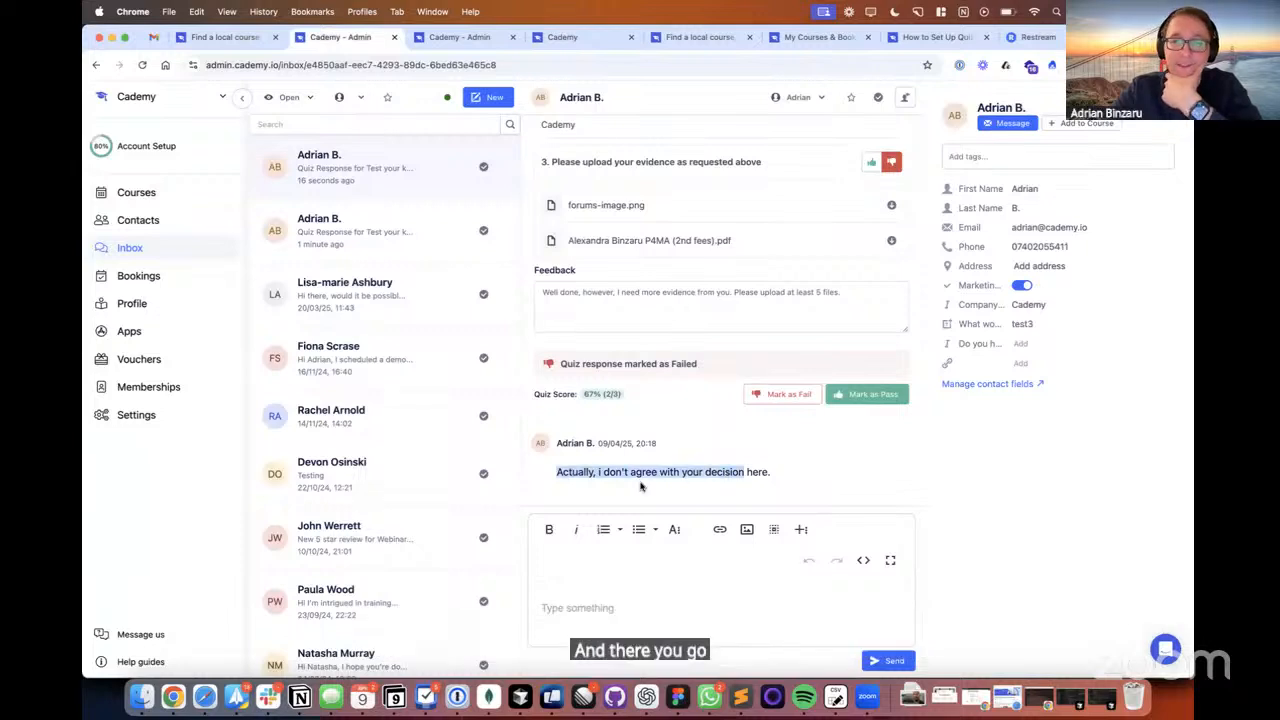
{"action": "left_click", "coordinate": [603, 470]}
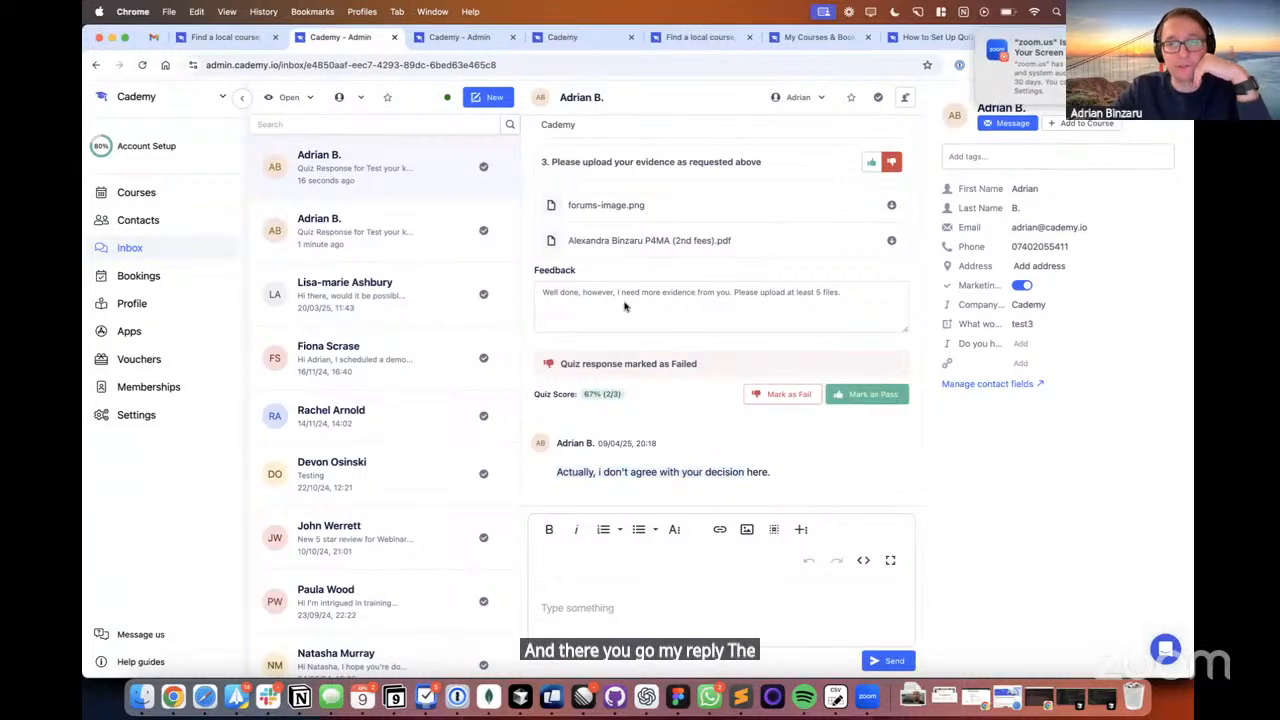
{"action": "left_click_drag", "start_coordinate": [557, 472], "coordinate": [860, 474]}
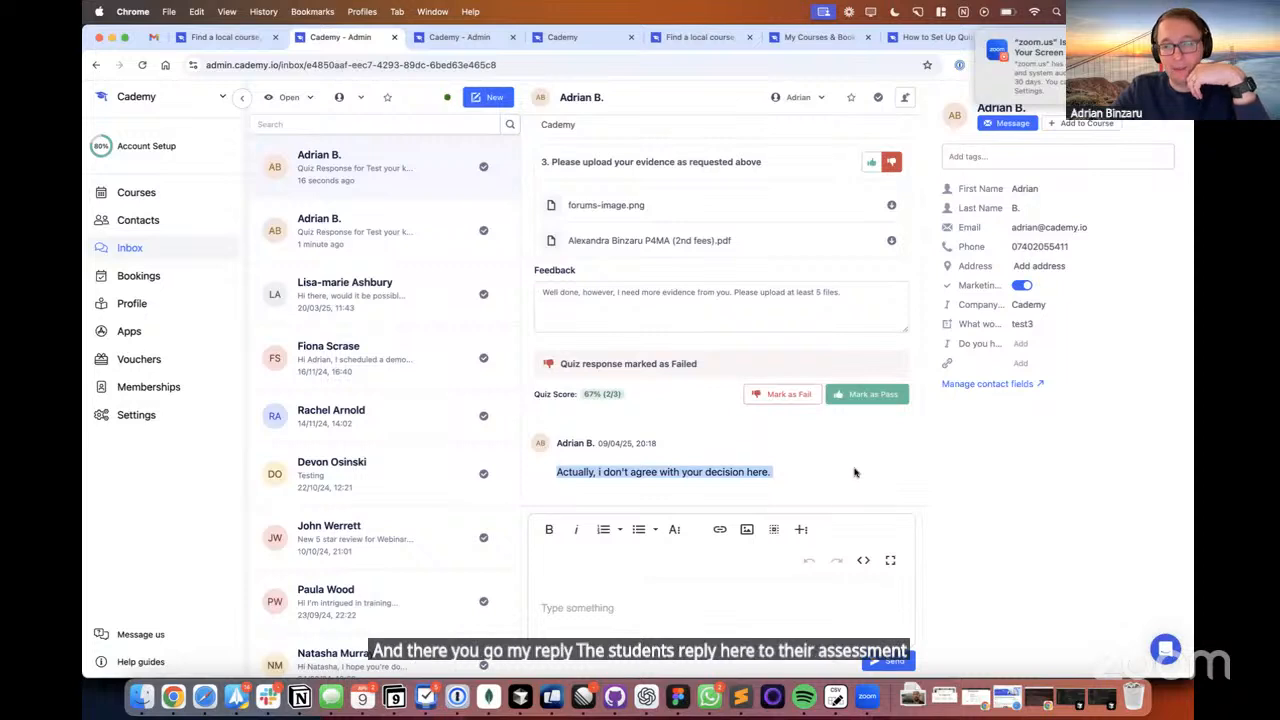
{"action": "left_click", "coordinate": [686, 478]}
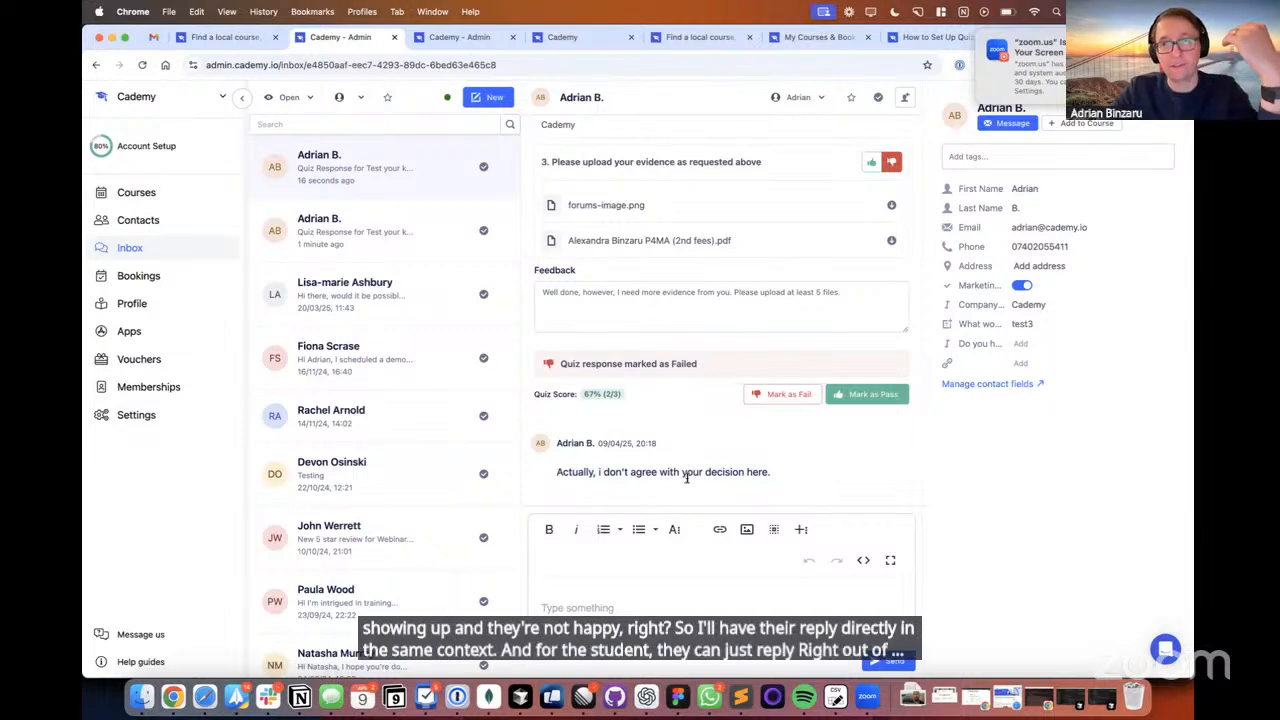
{"action": "scroll", "coordinate": [860, 380], "scroll_direction": "up", "scroll_amount": 5}
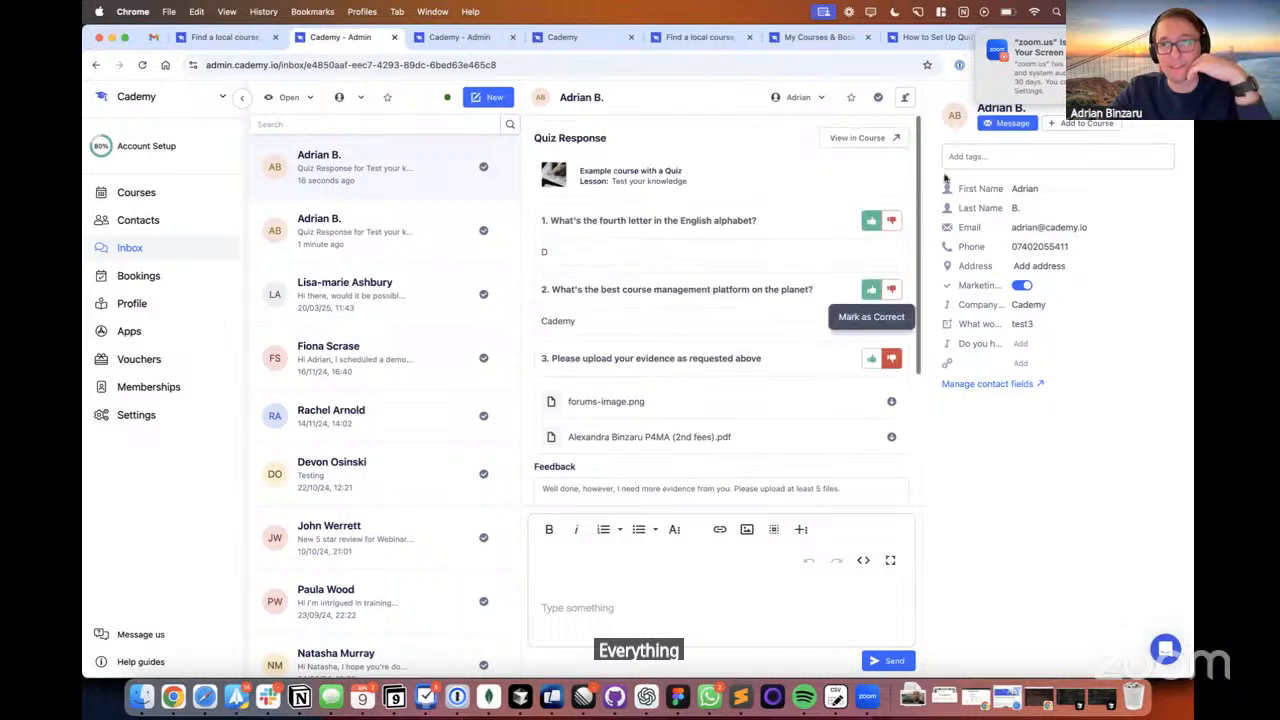
- Open the student's contact profile and view the order details of the Example course with a Quiz enrolment
{"action": "left_click", "coordinate": [991, 110]}
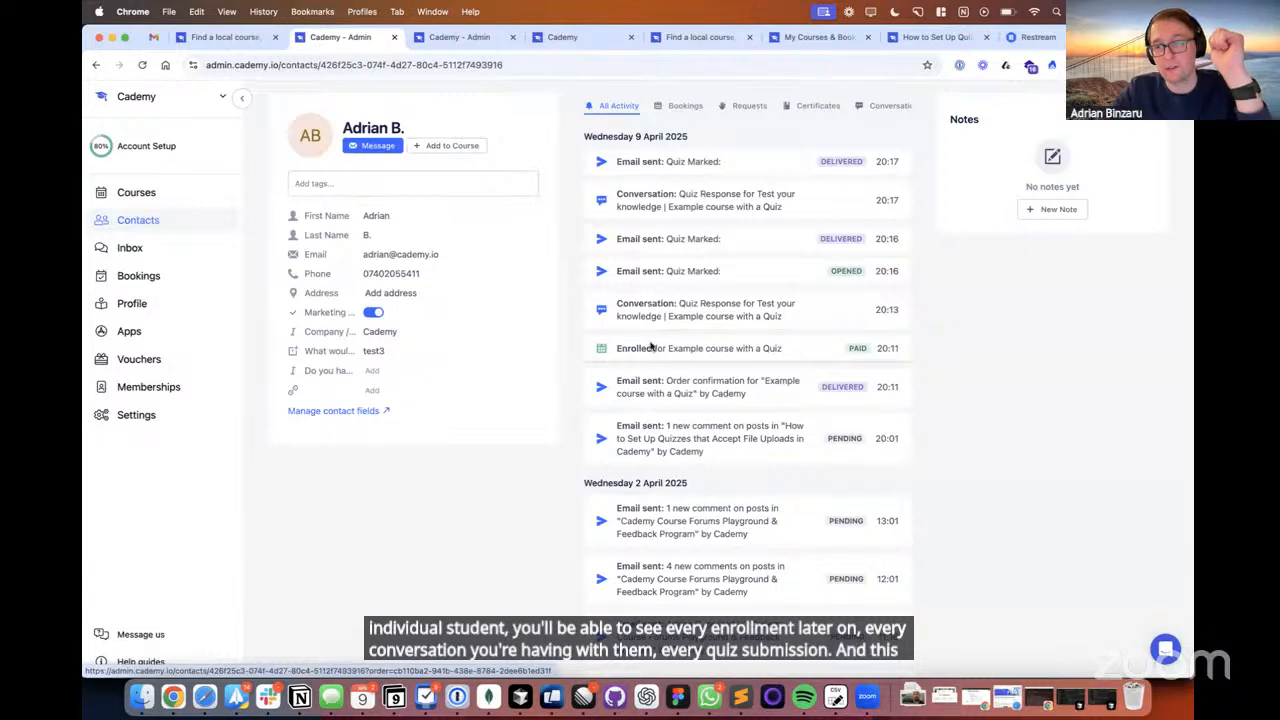
{"action": "left_click", "coordinate": [650, 347]}
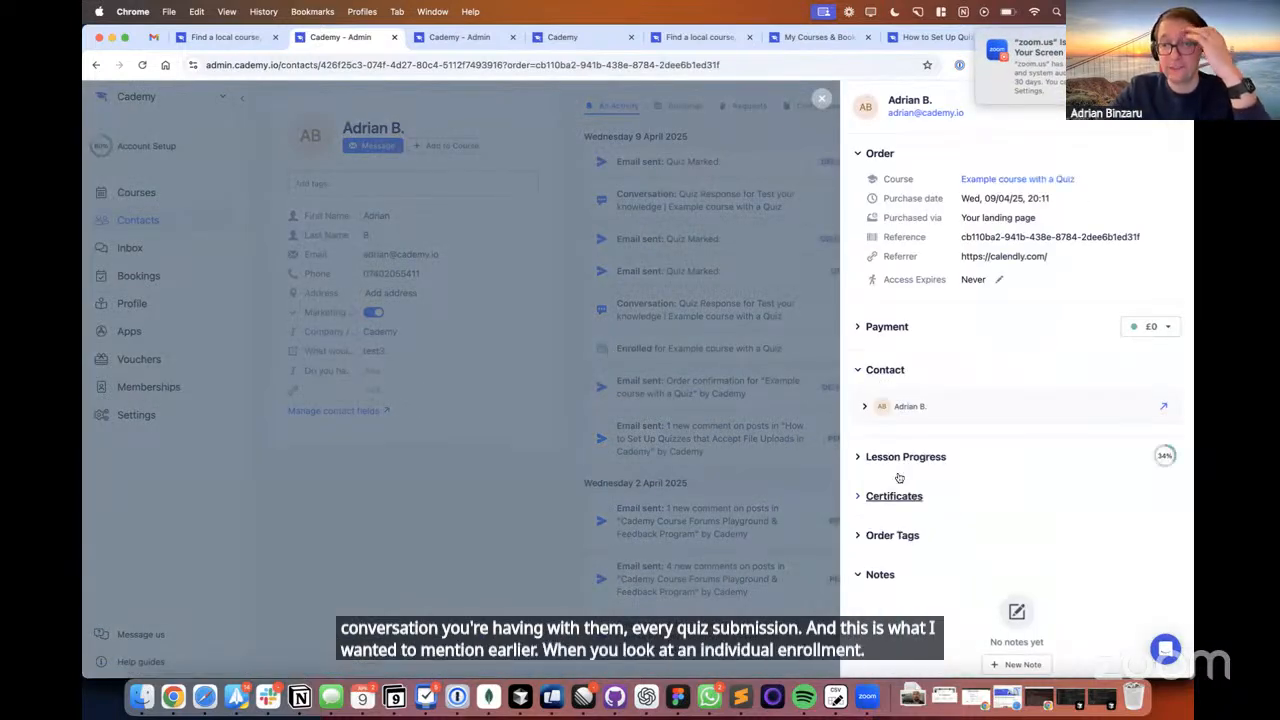
{"action": "left_click", "coordinate": [691, 474]}
- Open Example course with a Quiz, view the student's order, and expand Section 1 under Lesson Progress to review the quiz submissions
{"action": "left_click", "coordinate": [165, 197]}
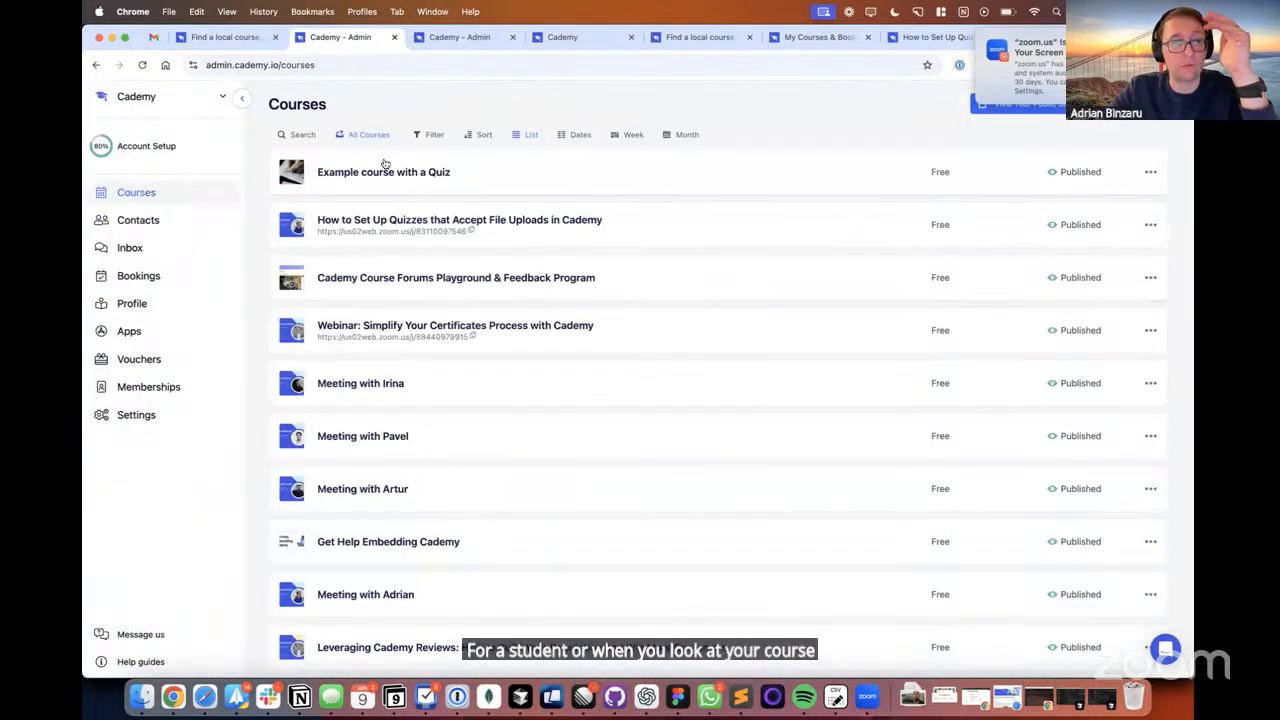
{"action": "left_click", "coordinate": [385, 165]}
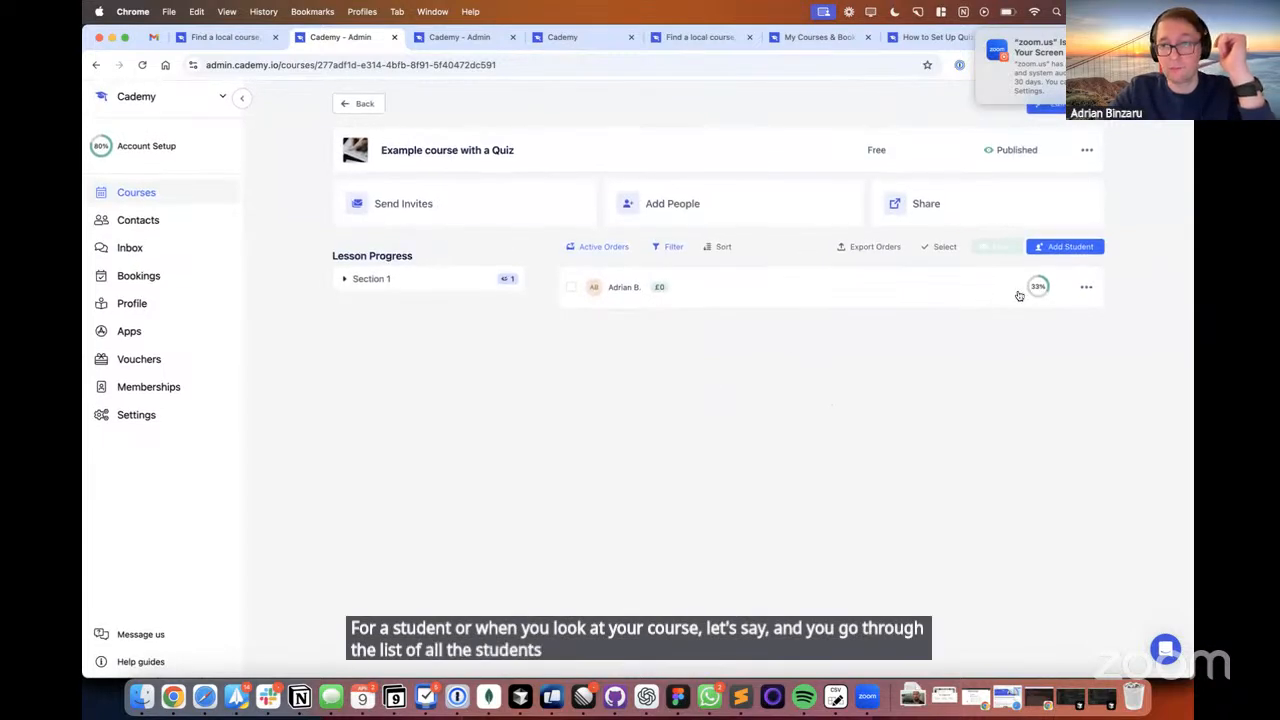
{"action": "left_click", "coordinate": [1019, 296]}
{"action": "left_click", "coordinate": [932, 460]}
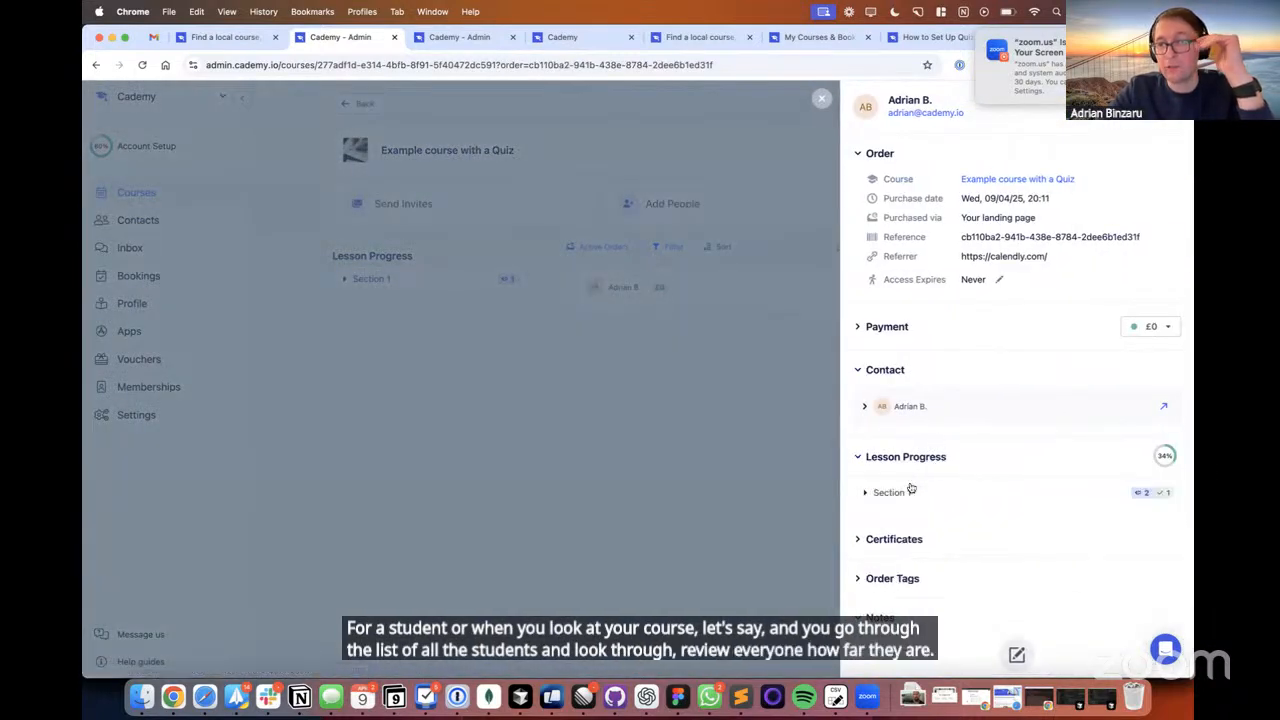
{"action": "left_click", "coordinate": [911, 488]}
{"action": "scroll", "coordinate": [910, 487], "scroll_direction": "down", "scroll_amount": 2}
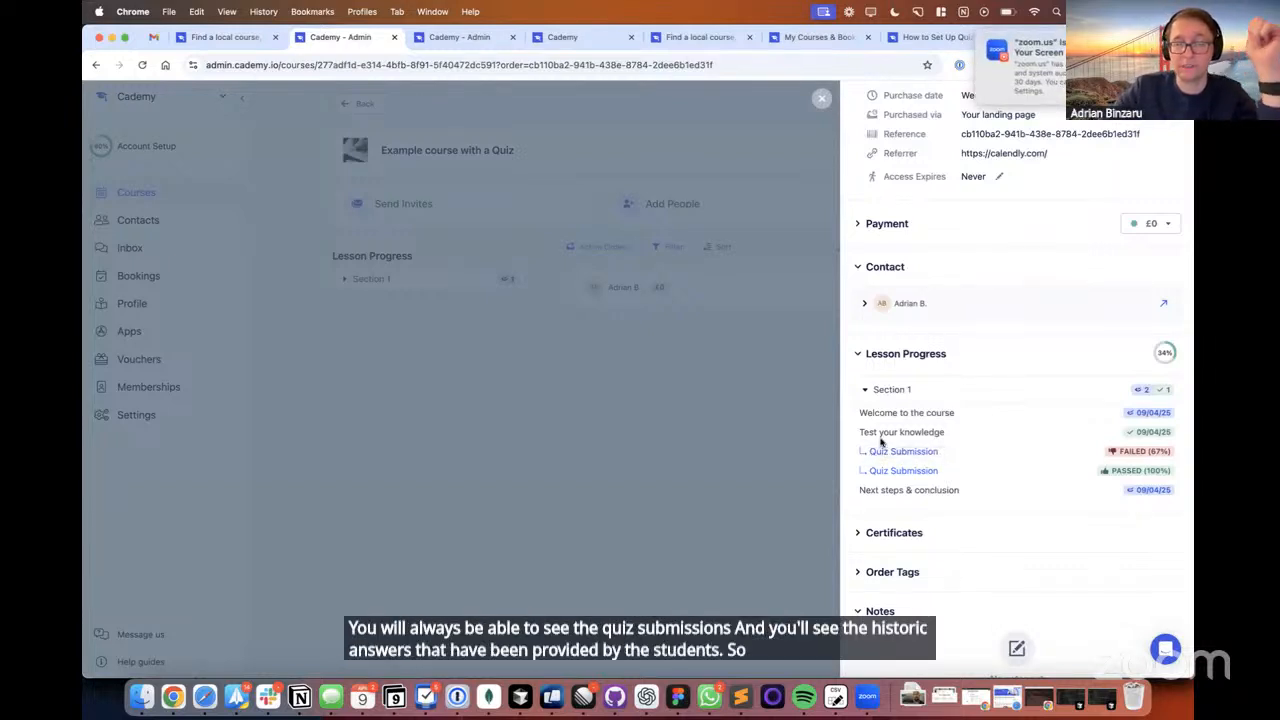
- Check the completion date of Test your knowledge and review the answers, files and feedback in the failed quiz submission
{"action": "scroll", "coordinate": [878, 442], "scroll_direction": "down", "scroll_amount": 2}
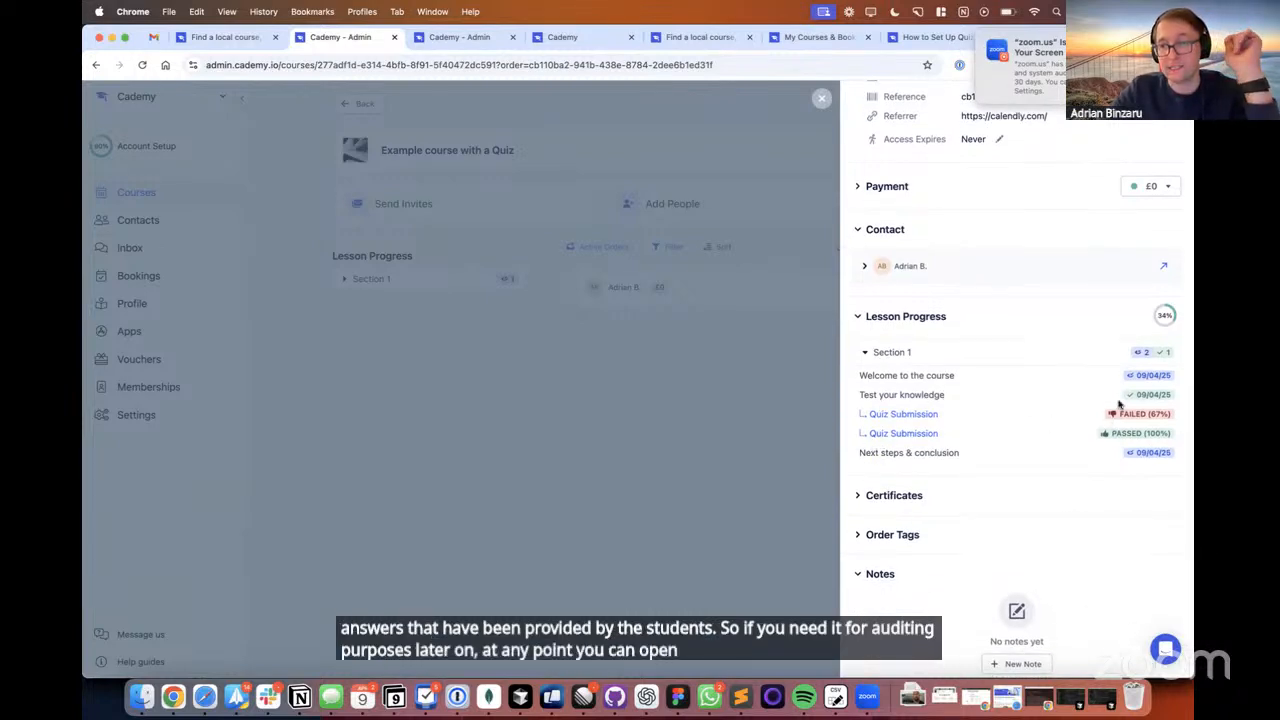
{"action": "mouse_move", "coordinate": [1143, 406]}
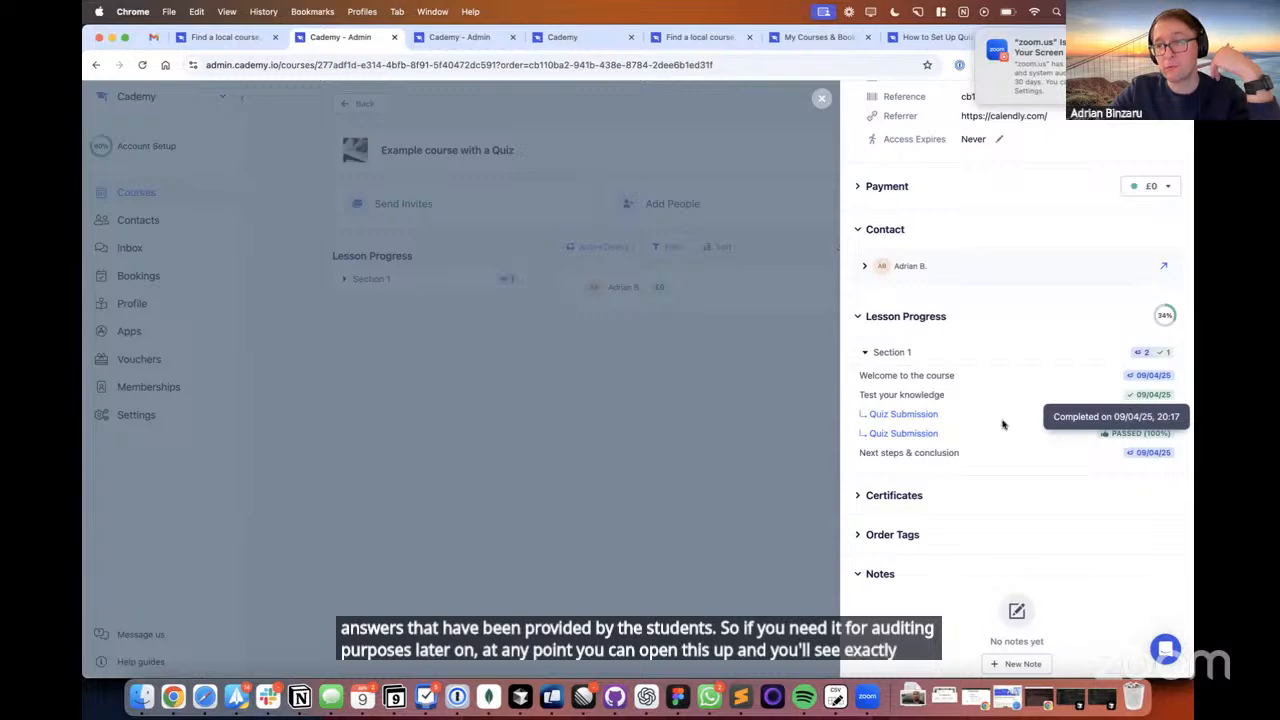
{"action": "left_click", "coordinate": [914, 420]}
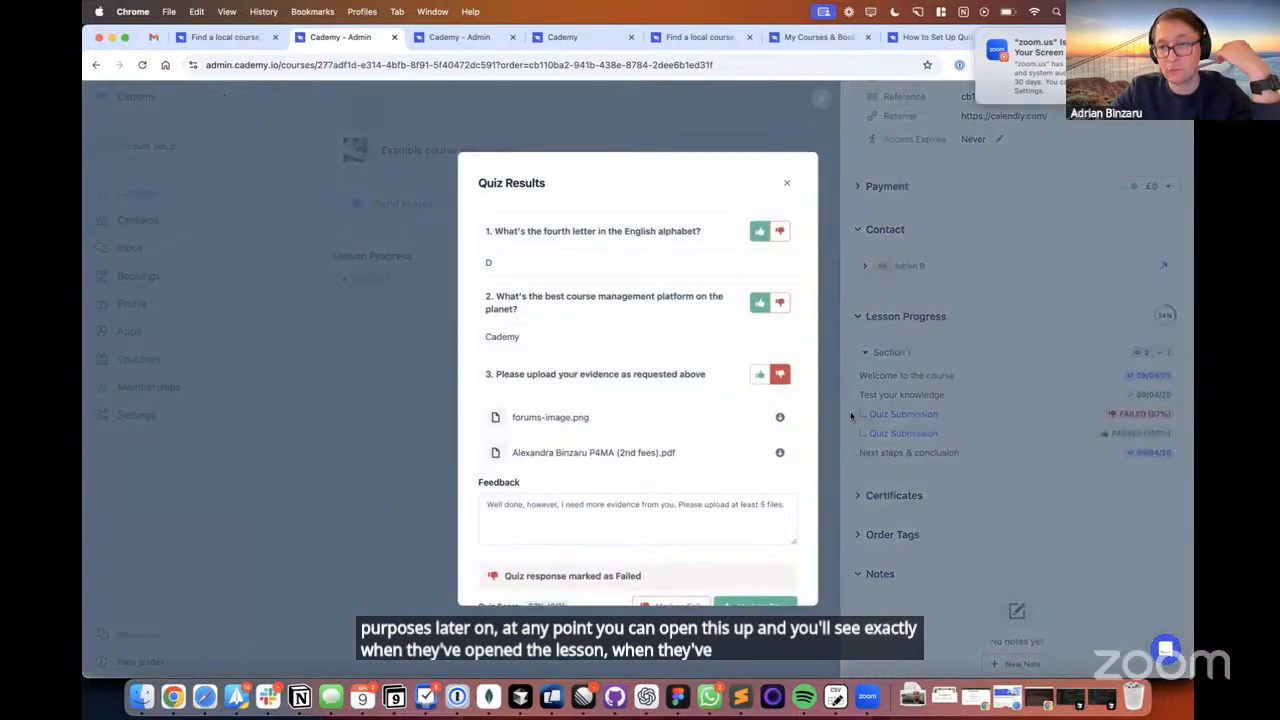
{"action": "scroll", "coordinate": [646, 445], "scroll_direction": "down", "scroll_amount": 1}
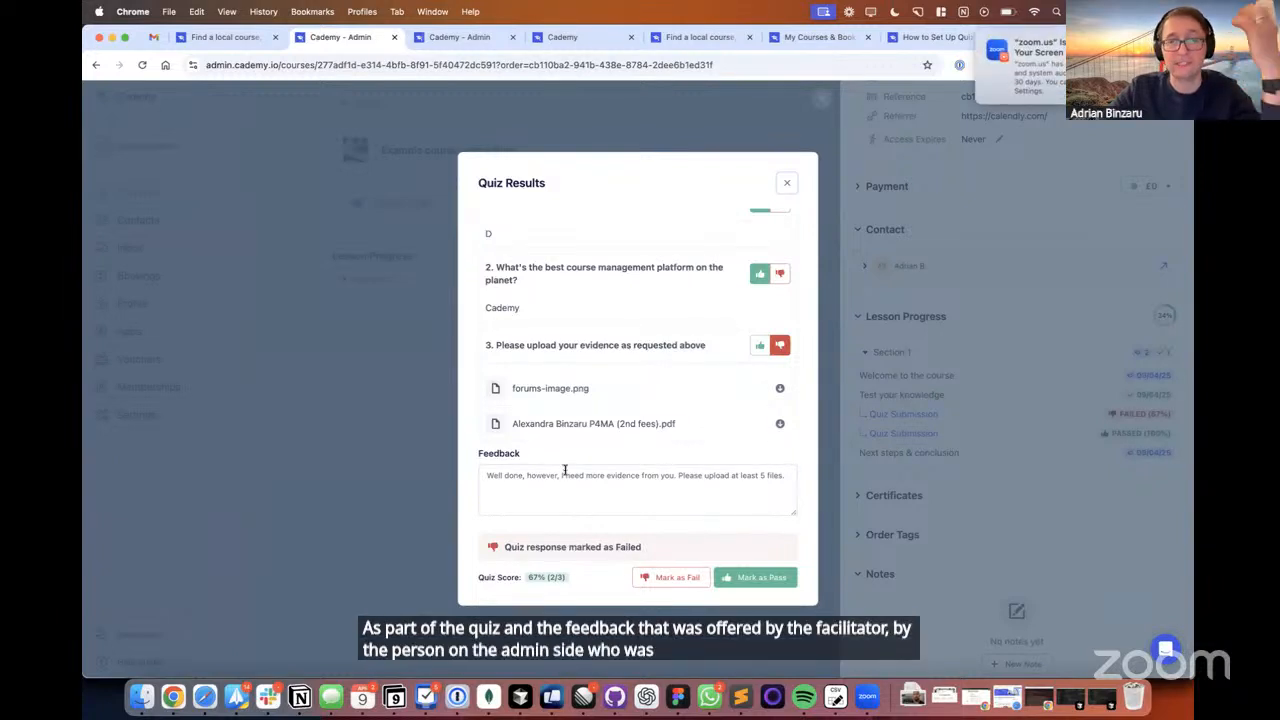
{"action": "left_click", "coordinate": [896, 449]}
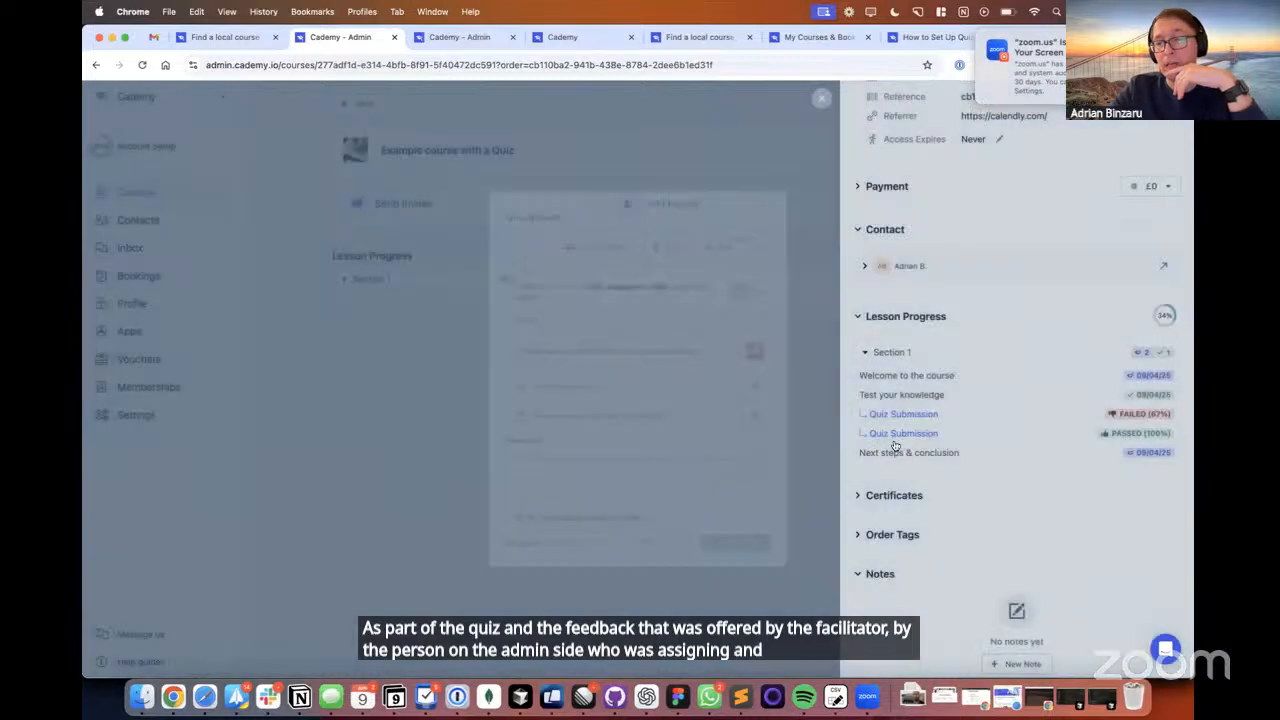
- Review the uploaded evidence files and feedback in the passed quiz submission, and close the results and the student's order details
{"action": "left_click", "coordinate": [900, 434]}
{"action": "scroll", "coordinate": [751, 485], "scroll_direction": "down", "scroll_amount": 3}
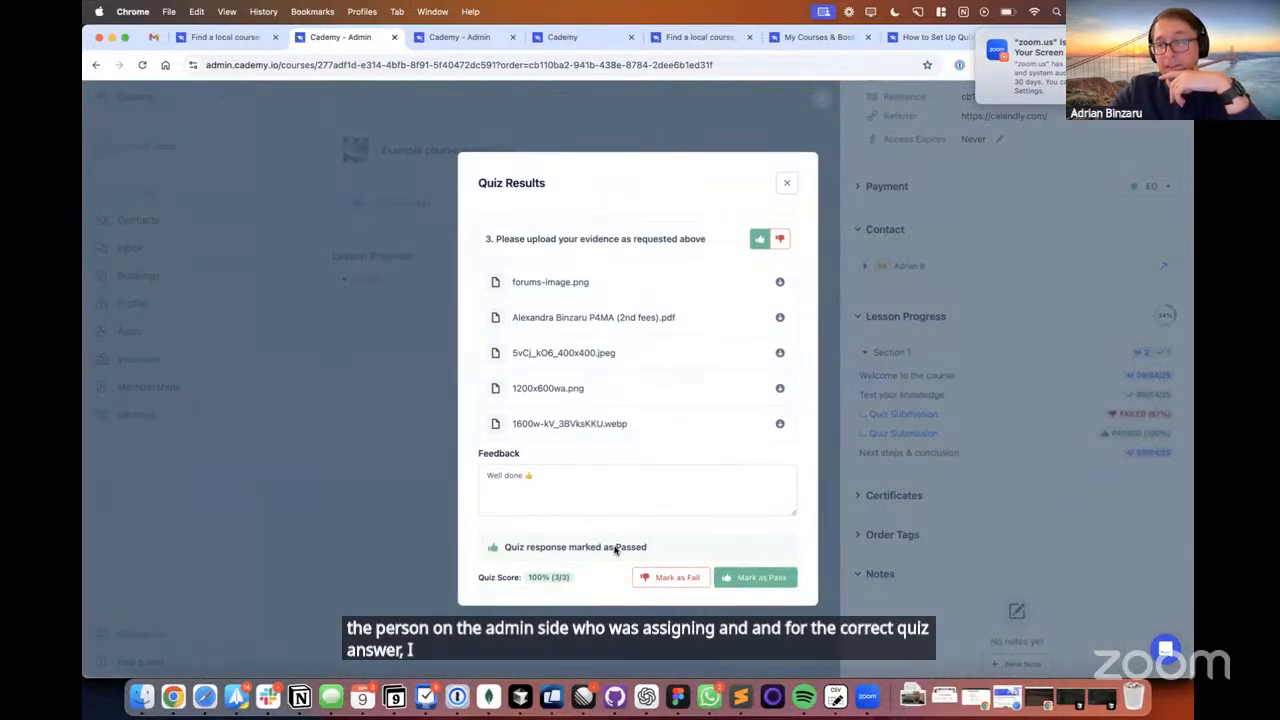
{"action": "left_click", "coordinate": [1065, 416]}
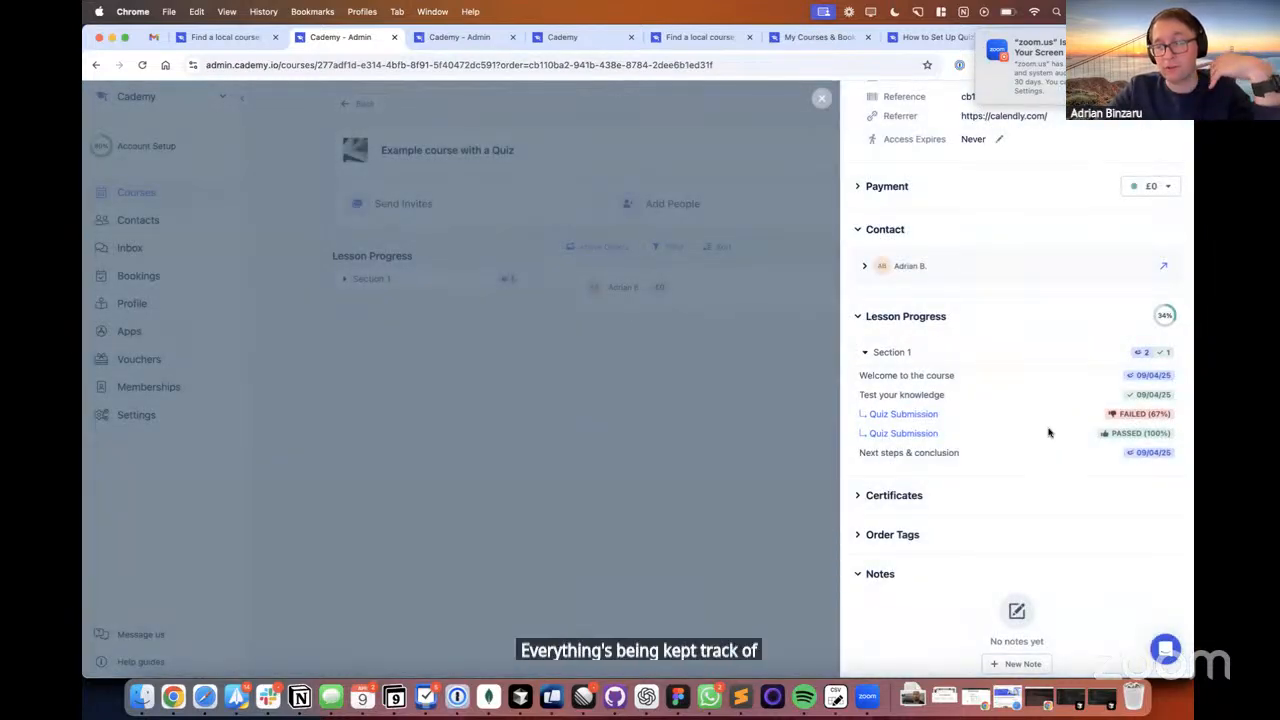
{"action": "scroll", "coordinate": [1048, 432], "scroll_direction": "up", "scroll_amount": 2}
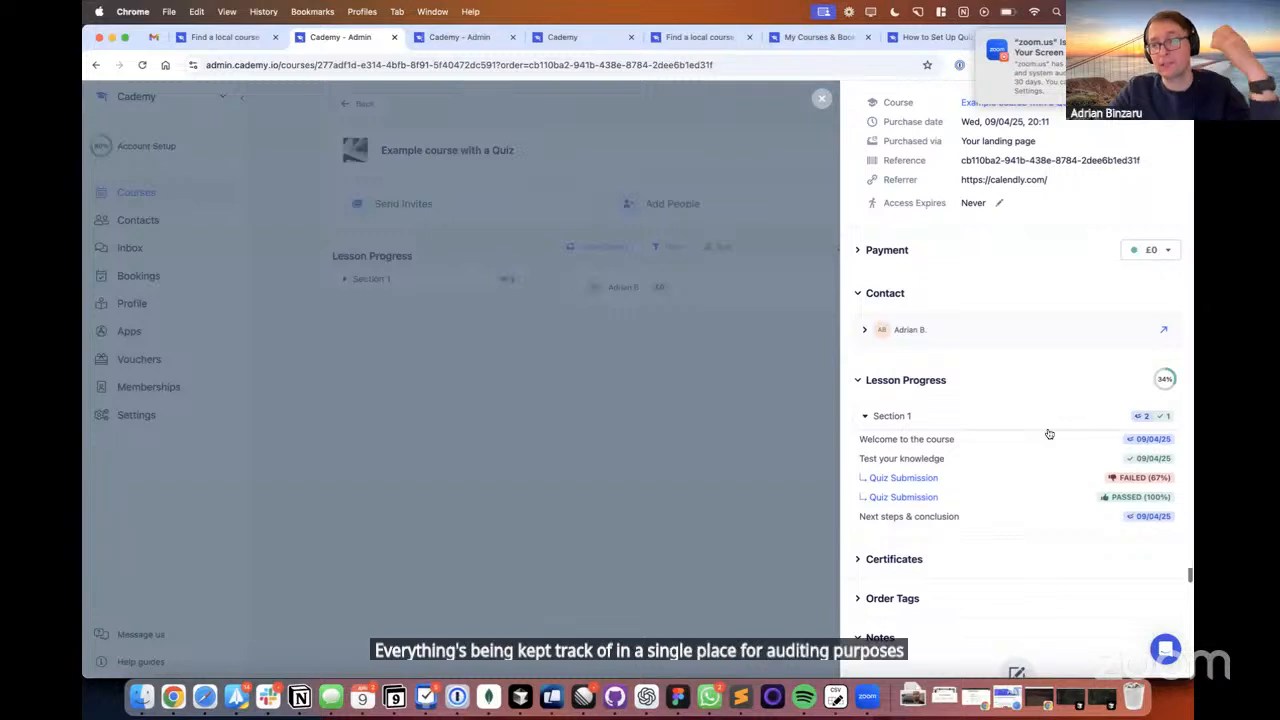
{"action": "scroll", "coordinate": [1049, 432], "scroll_direction": "down", "scroll_amount": 2}
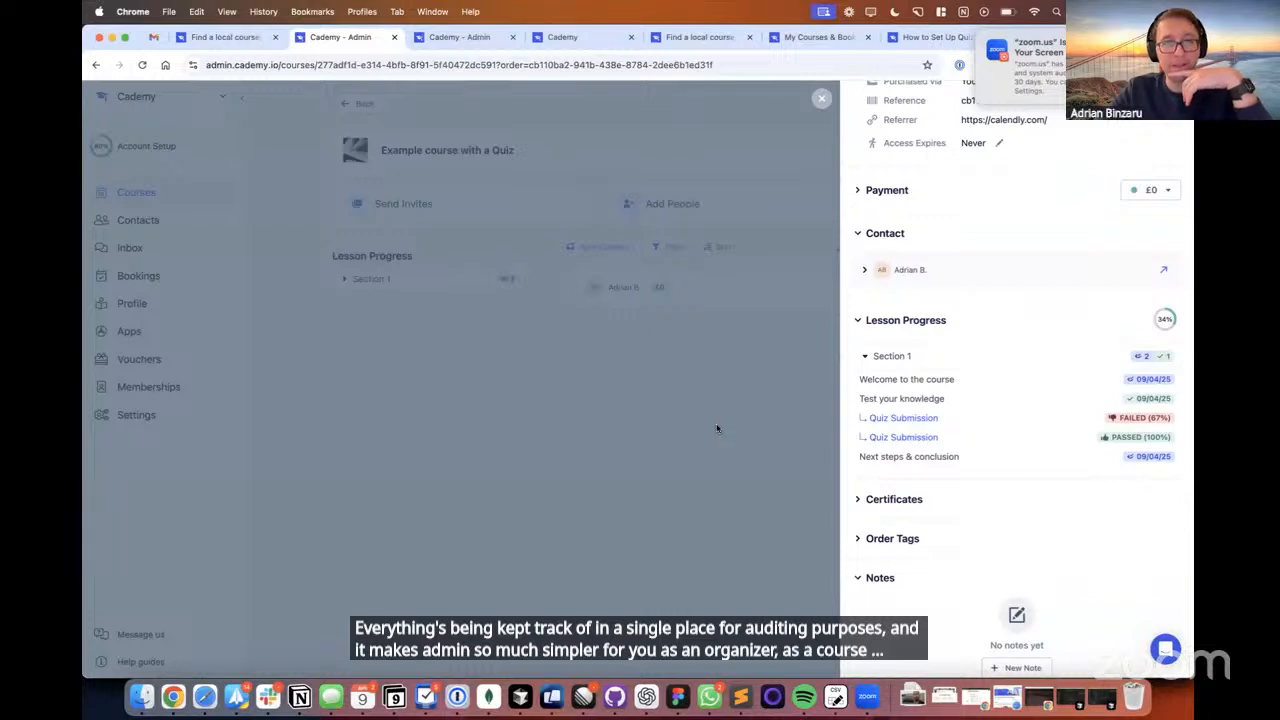
{"action": "left_click", "coordinate": [716, 428]}
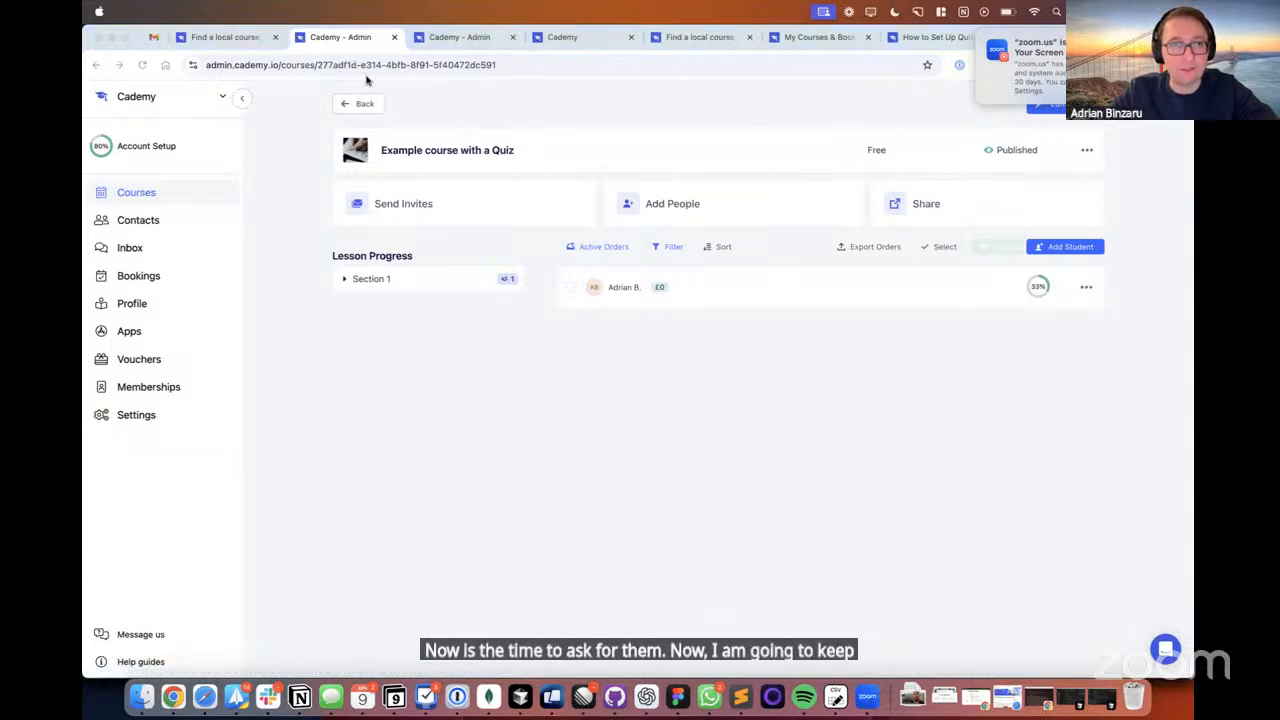
- Switch to Restream to check the live stream chat for audience questions, and return to the Example course with a Quiz admin page
{"action": "key", "text": "ctrl+Up"}
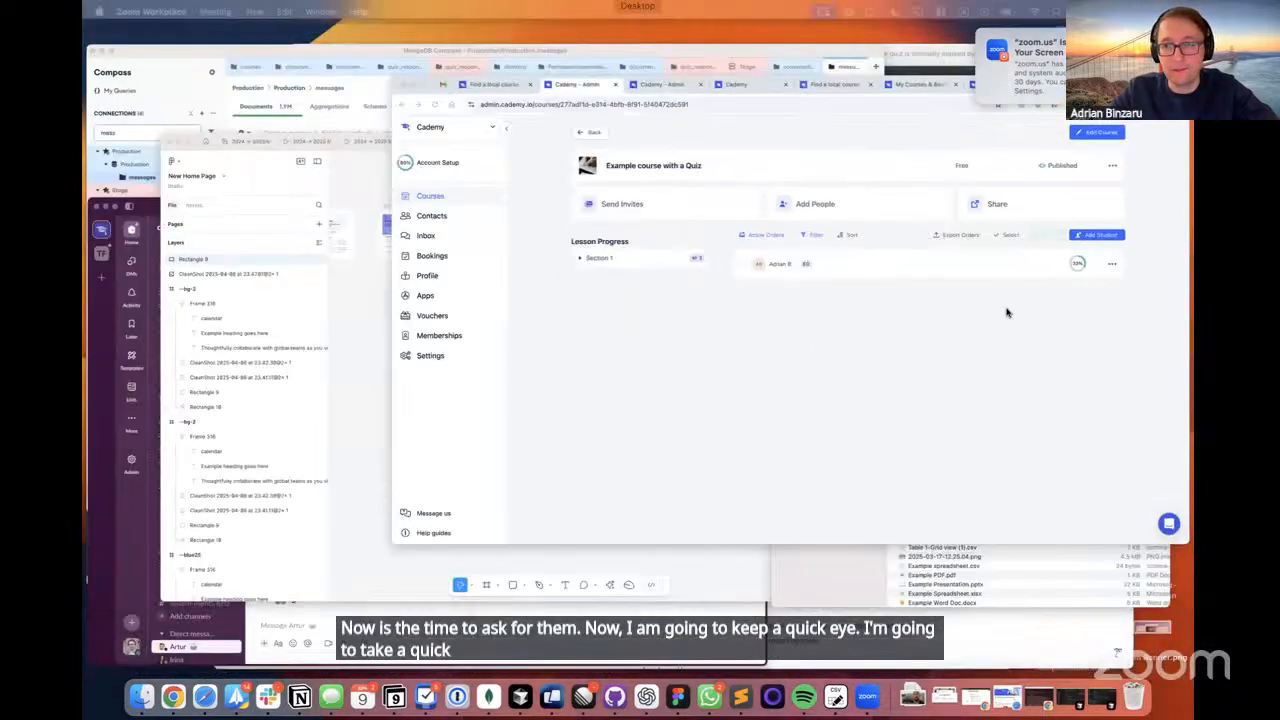
{"action": "left_click", "coordinate": [1014, 294]}
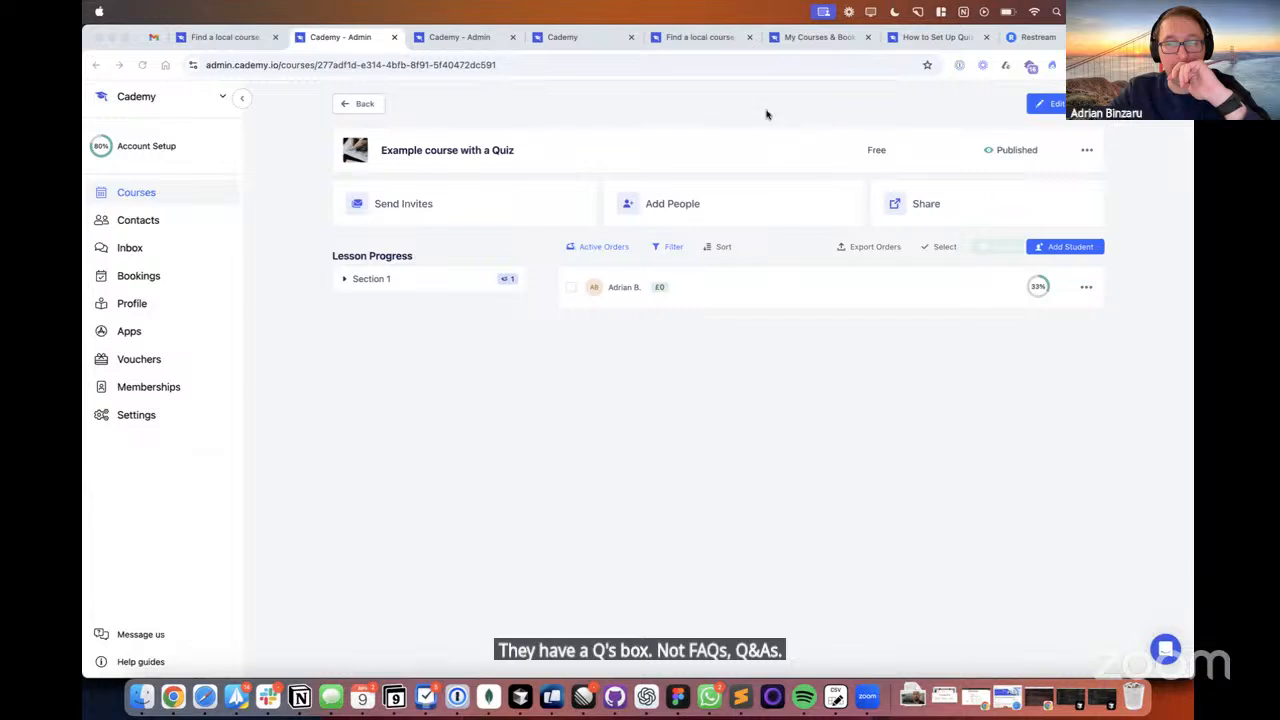
{"action": "left_click", "coordinate": [1005, 46]}
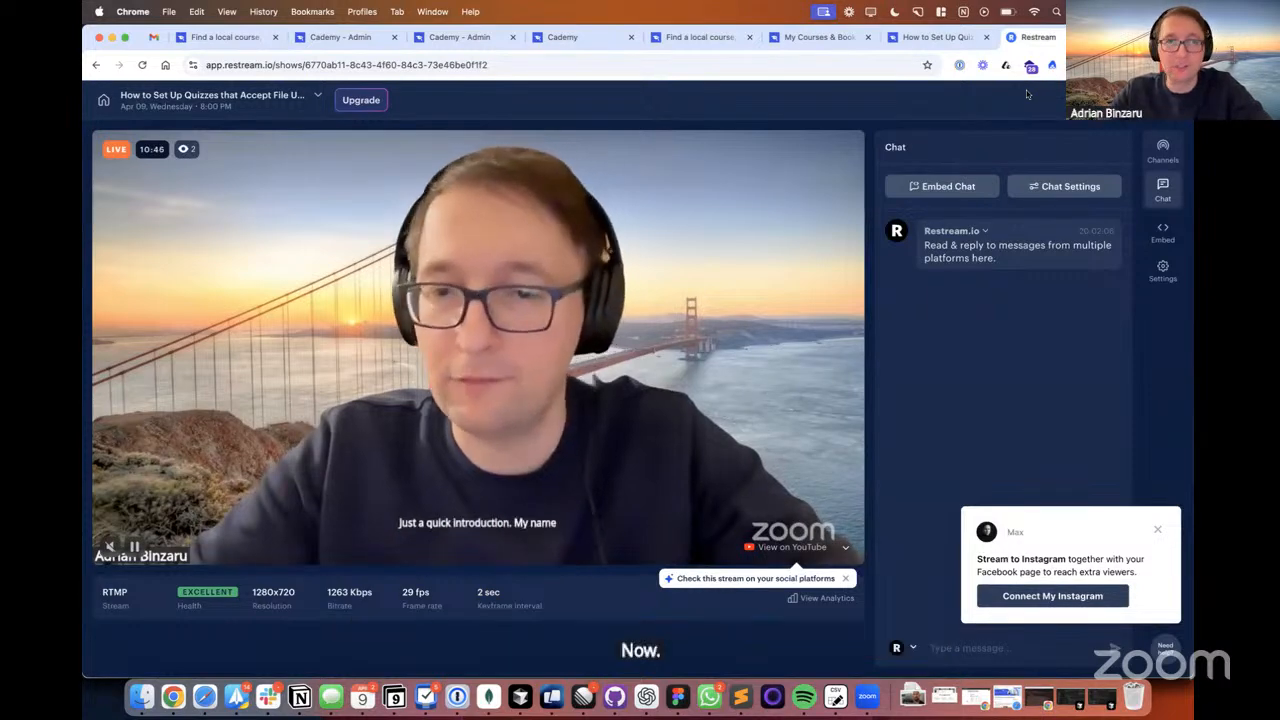
{"action": "left_click", "coordinate": [938, 42]}
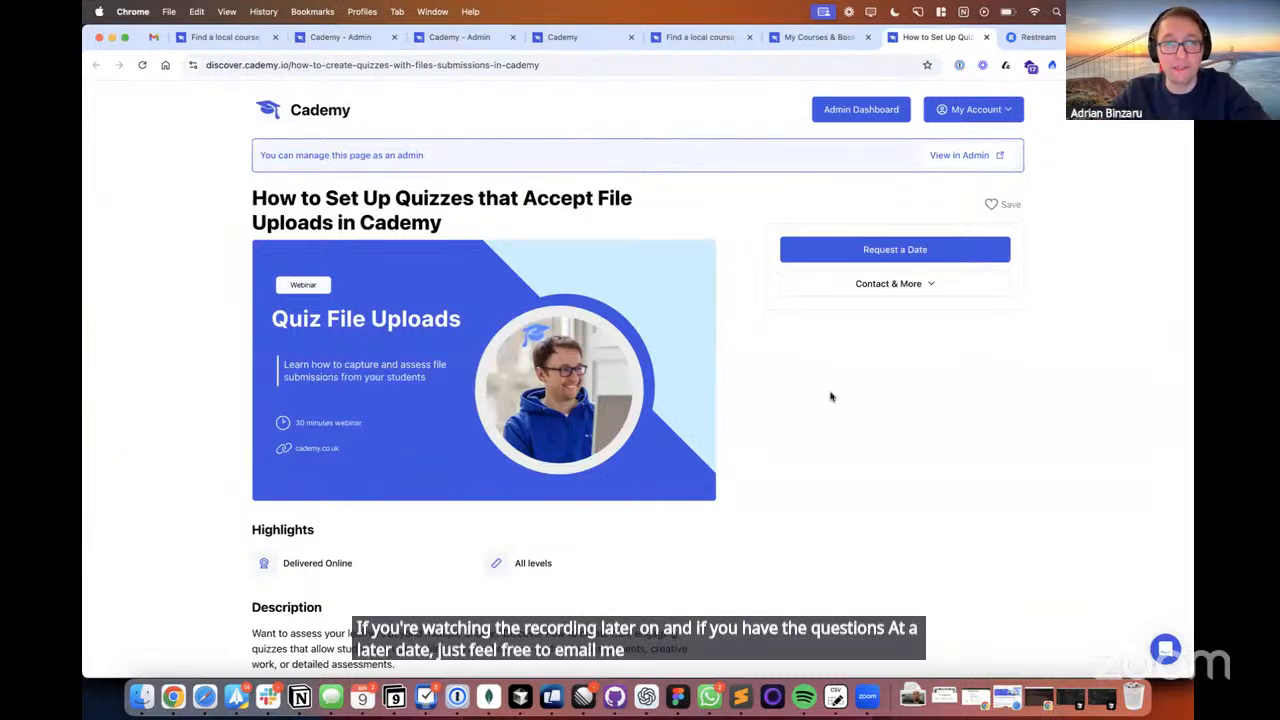
{"action": "left_click", "coordinate": [230, 40]}
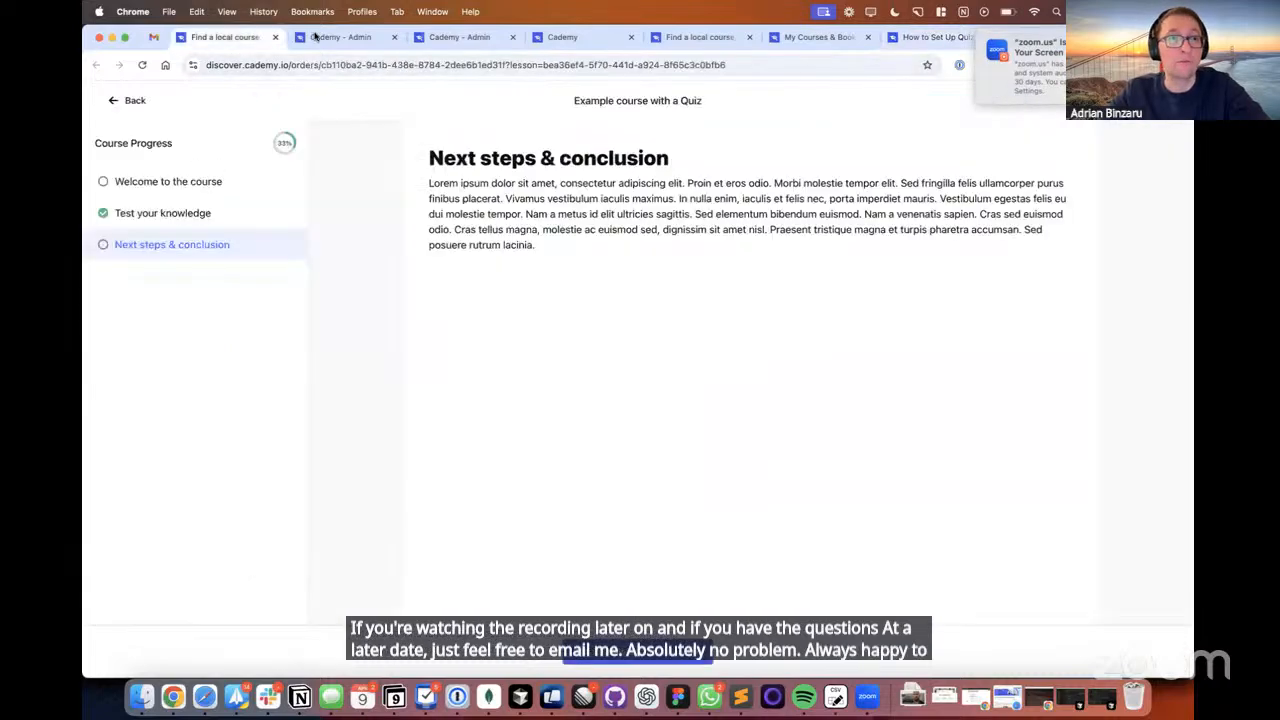
{"action": "key", "text": "ctrl+Tab"}
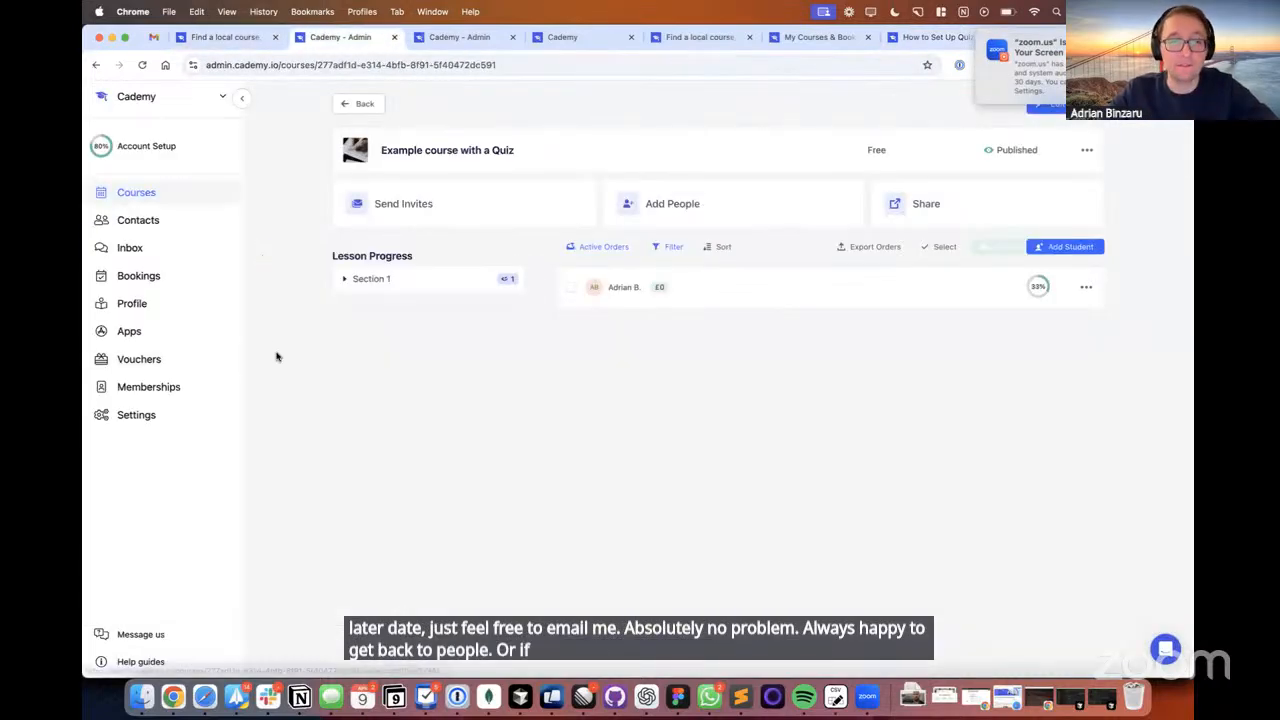